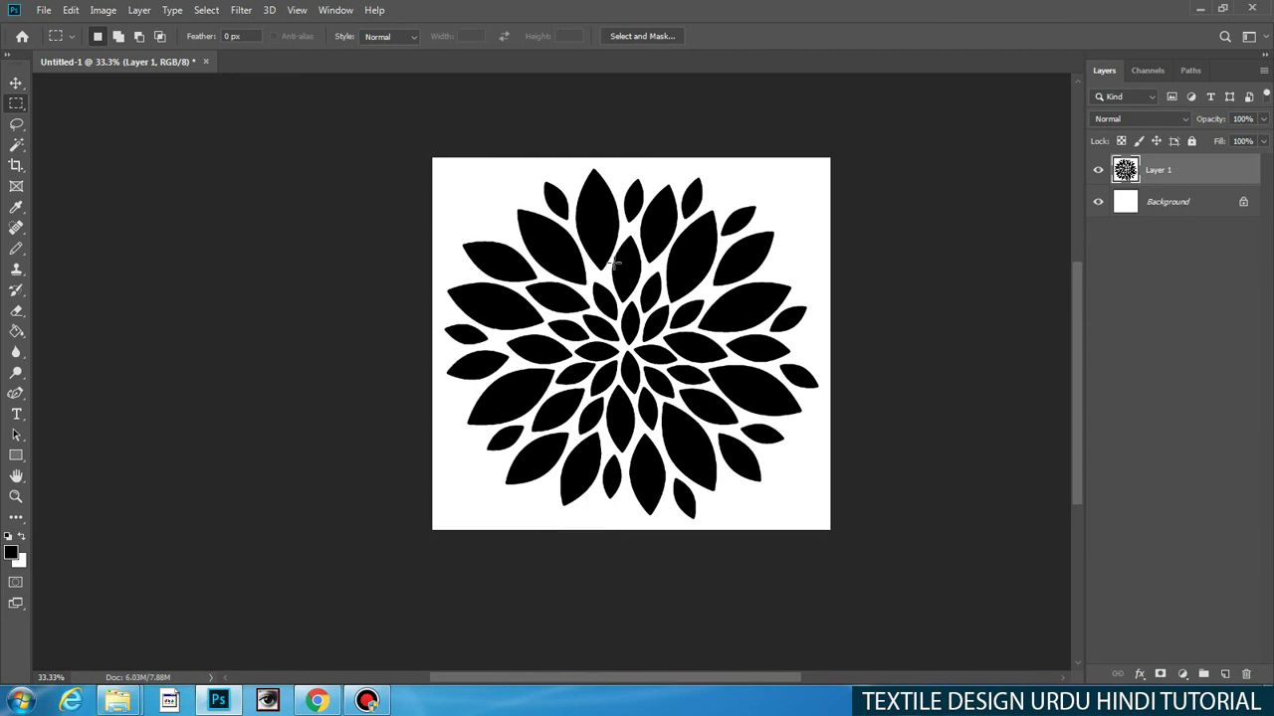
Step: Load the black petals of Layer 1 as a selection and delete their fill
key("ctrl+plus")
key("ctrl+plus")
left_click_drag(594, 258, 607, 196)
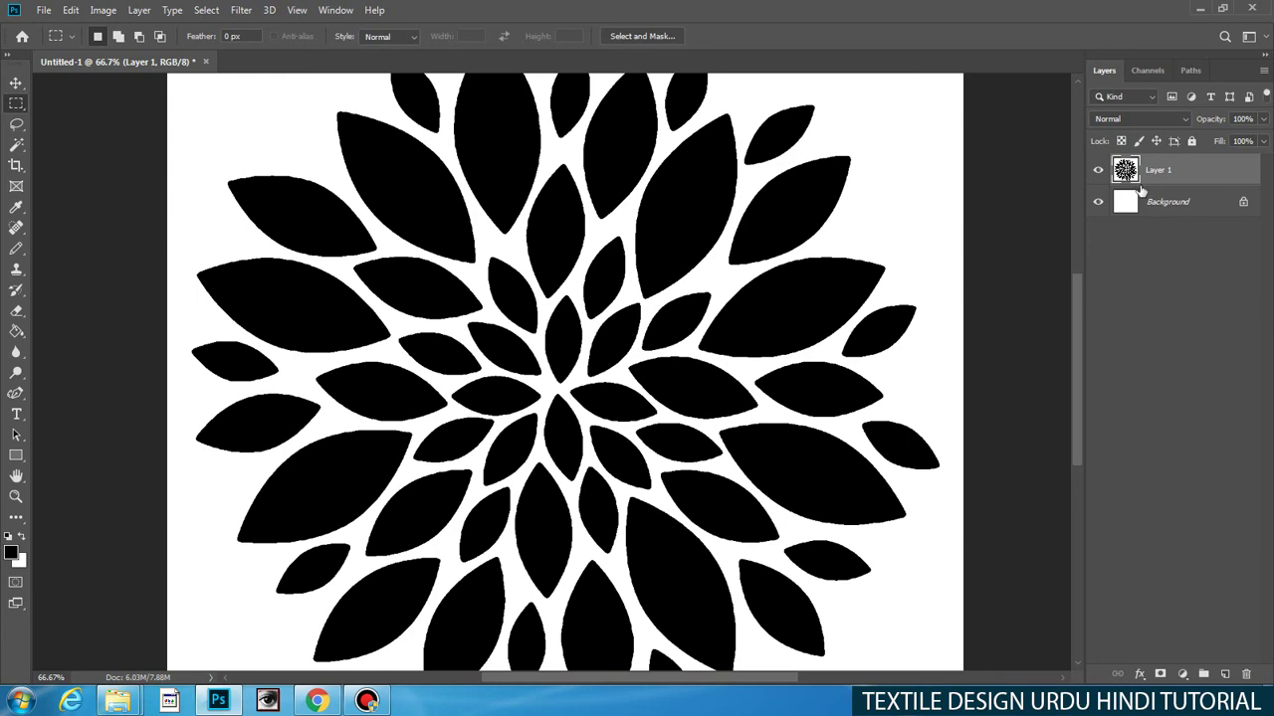
left_click(1126, 171, "ctrl")
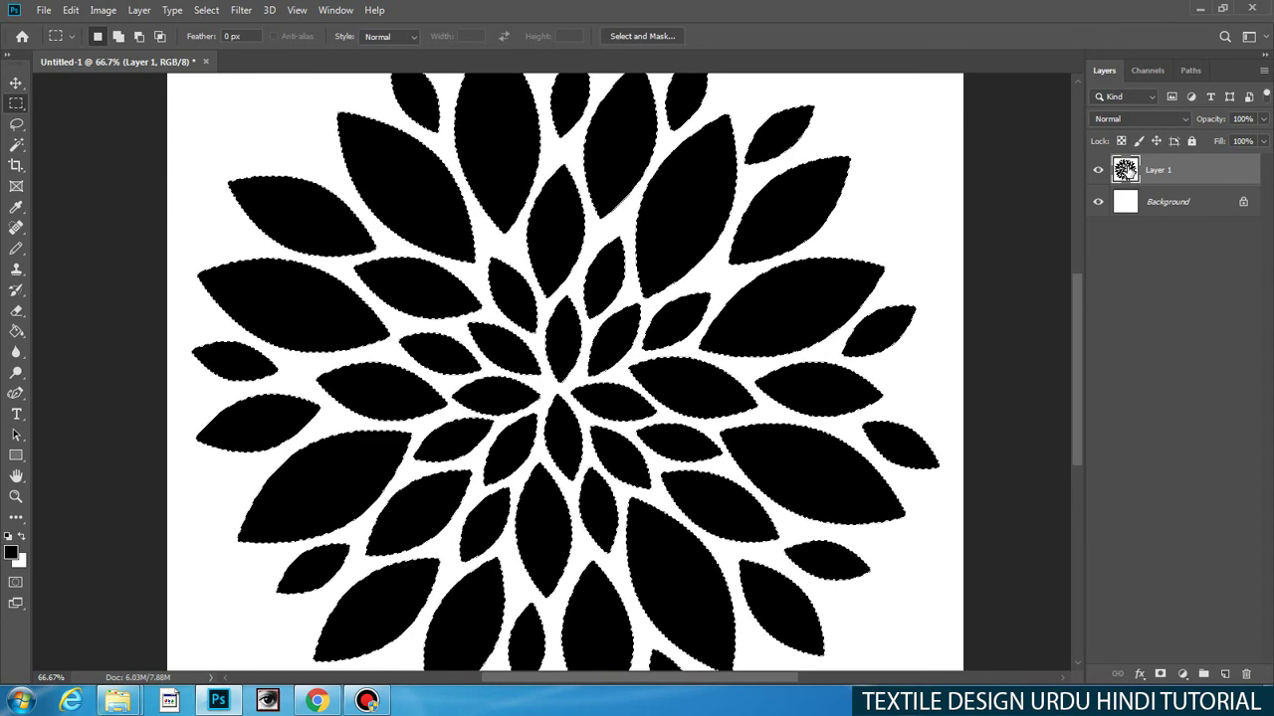
key("Delete")
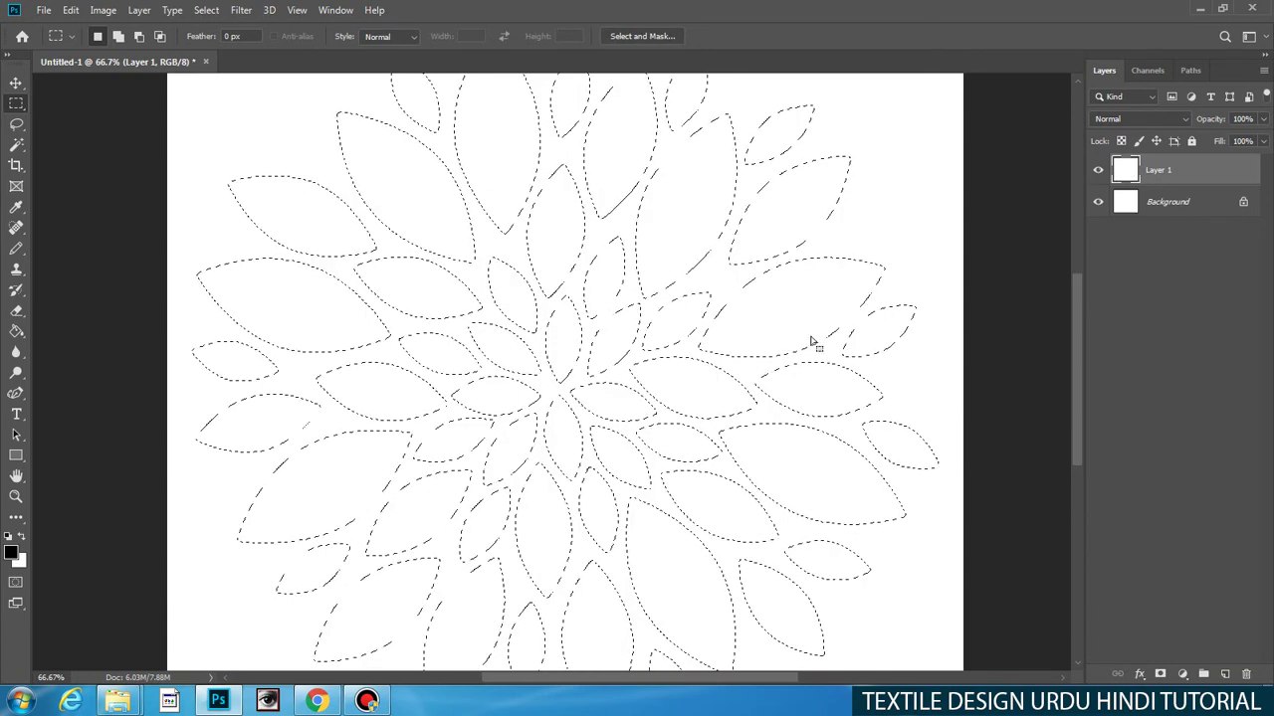
Step: Stroke the petal selection with a 6 px black line located inside at 100% opacity, and clear the selection
scroll(511, 302, "down", 2)
scroll(543, 316, "up", 1)
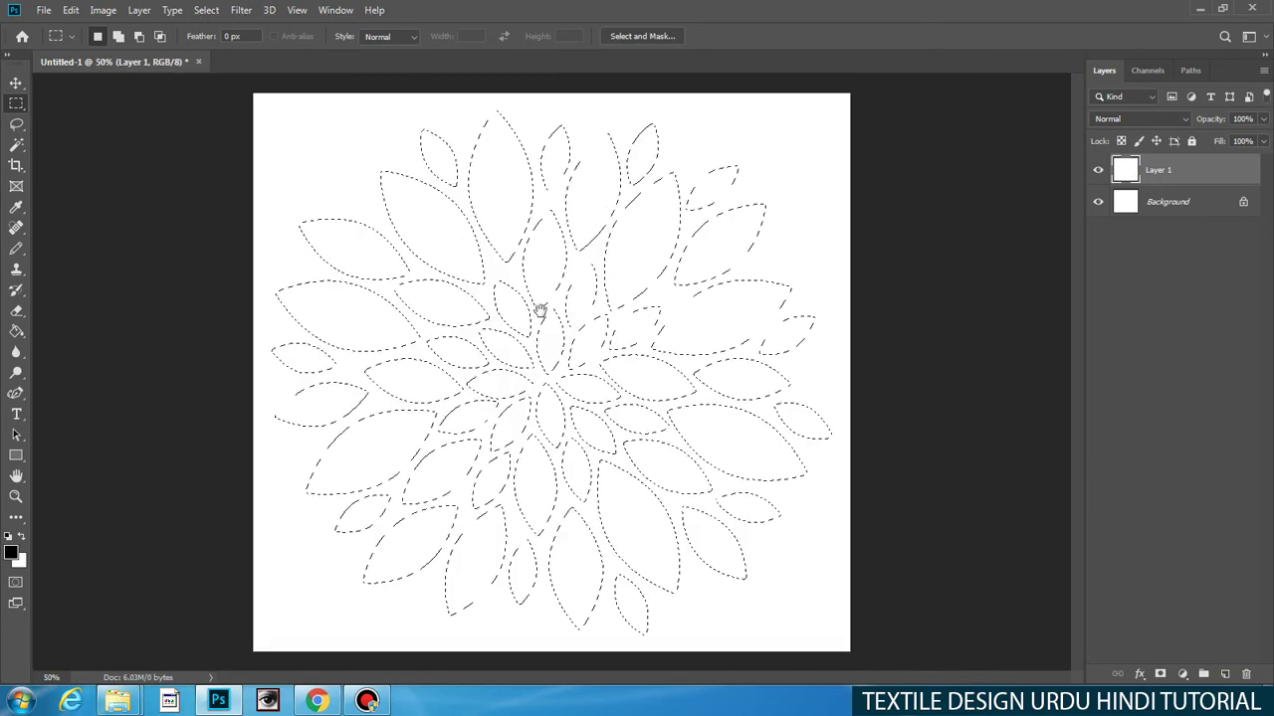
left_click(68, 11)
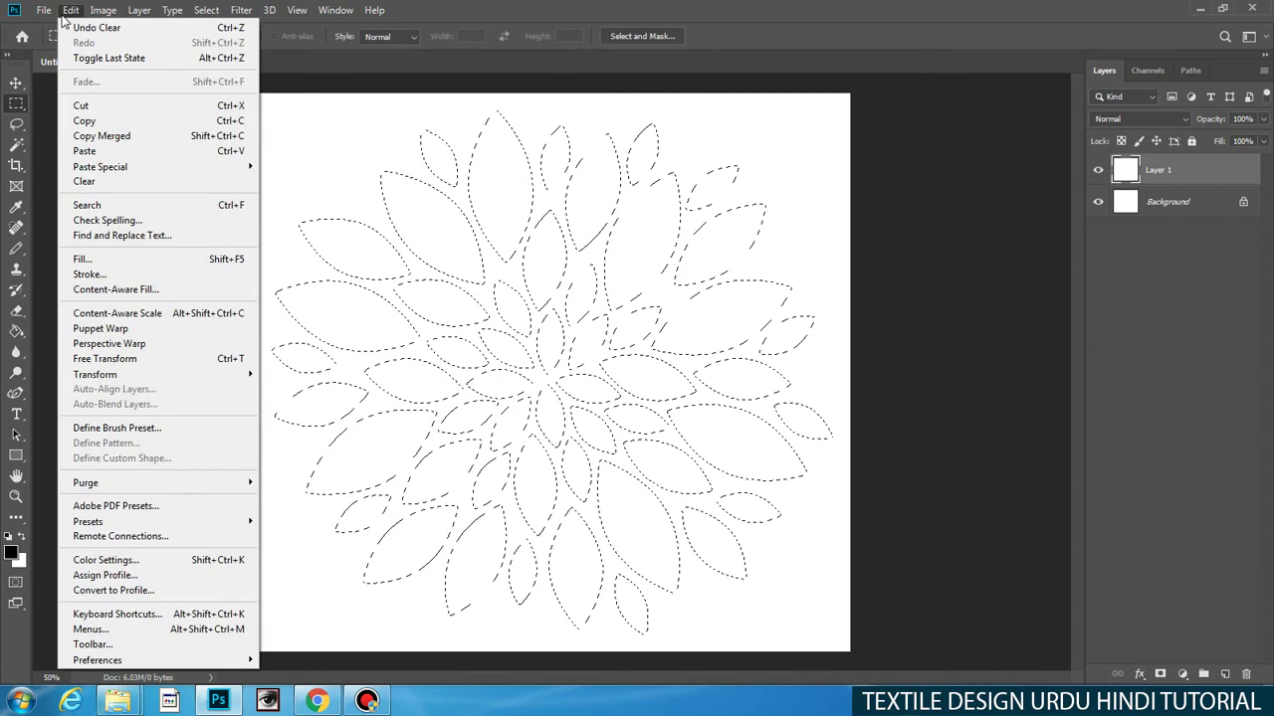
left_click(925, 242)
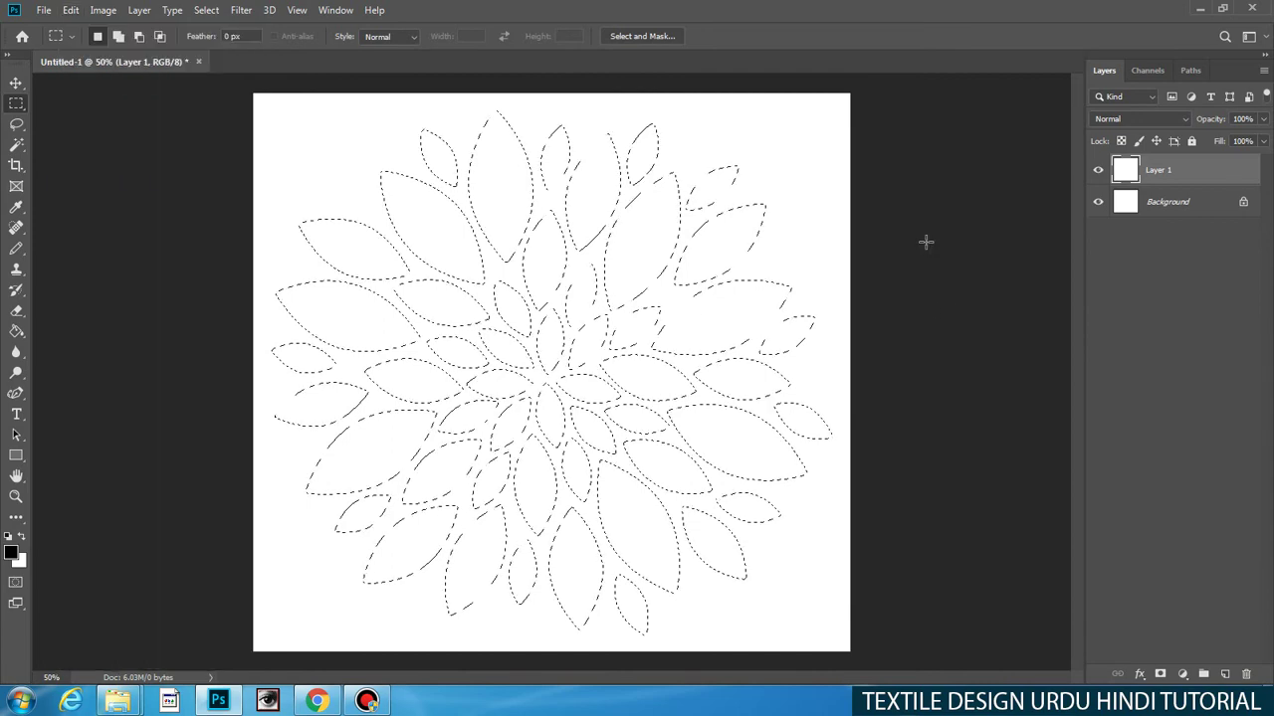
key("alt+e")
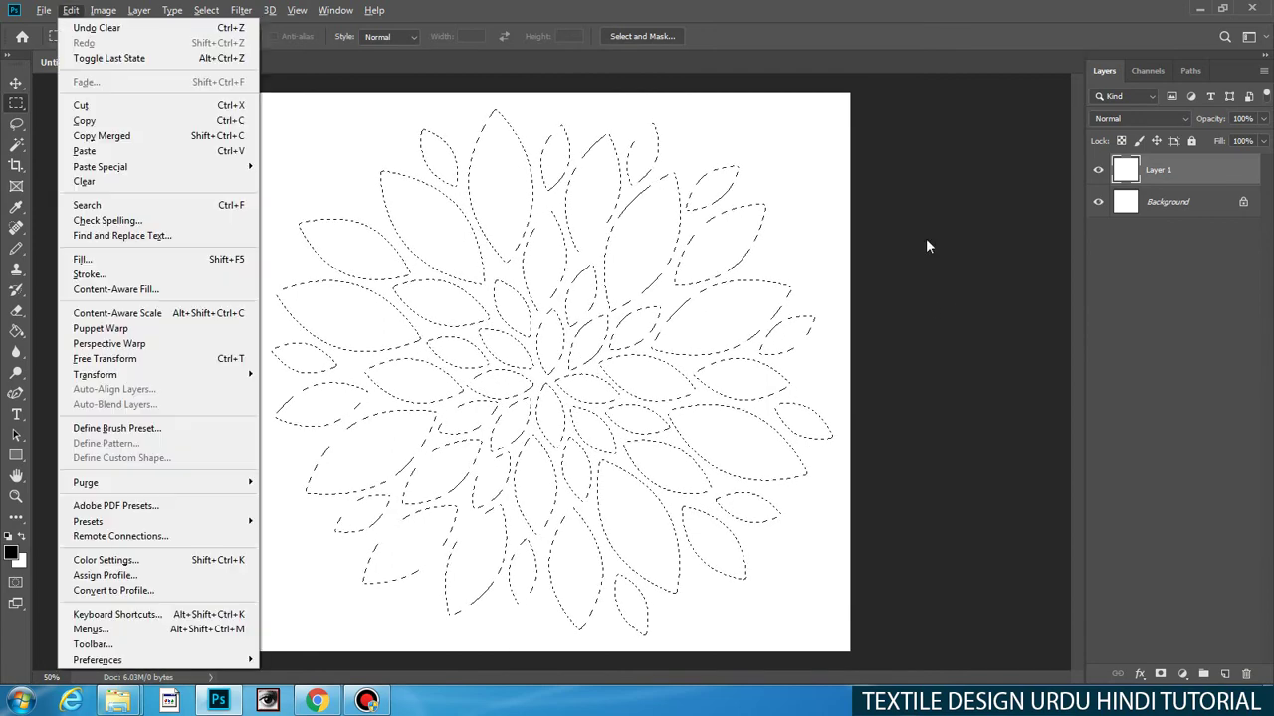
key("k")
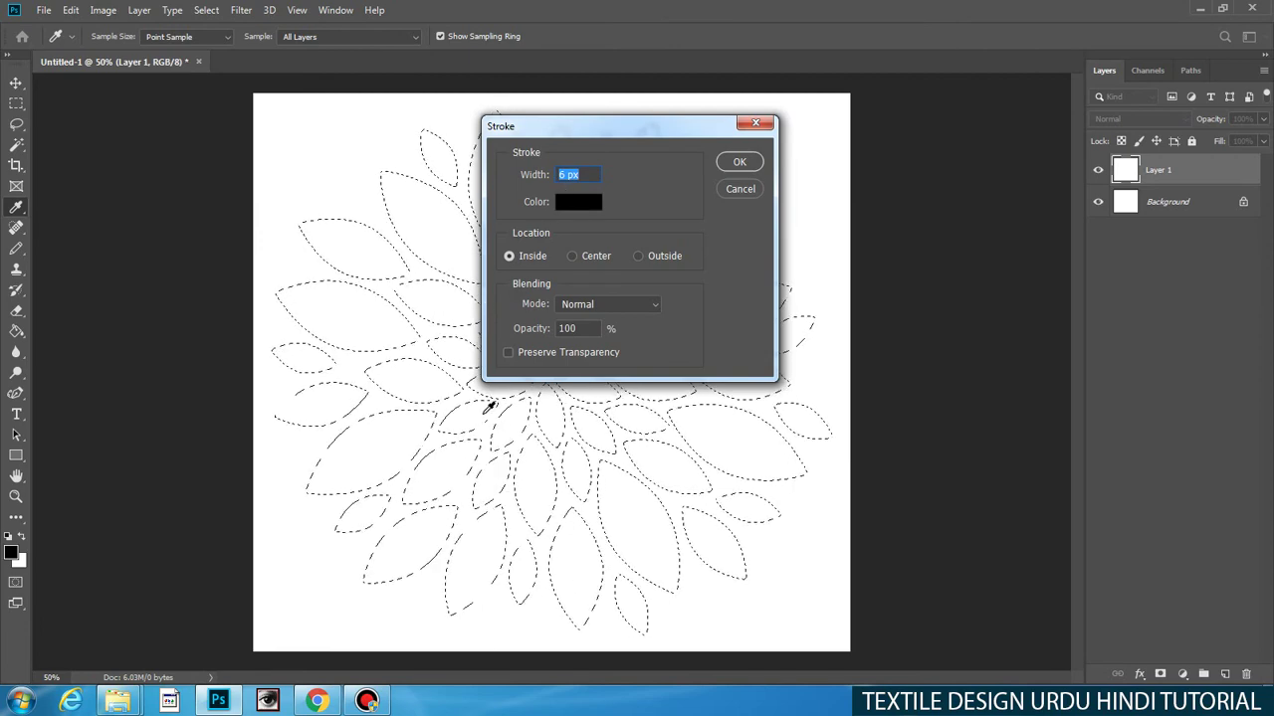
left_click(509, 257)
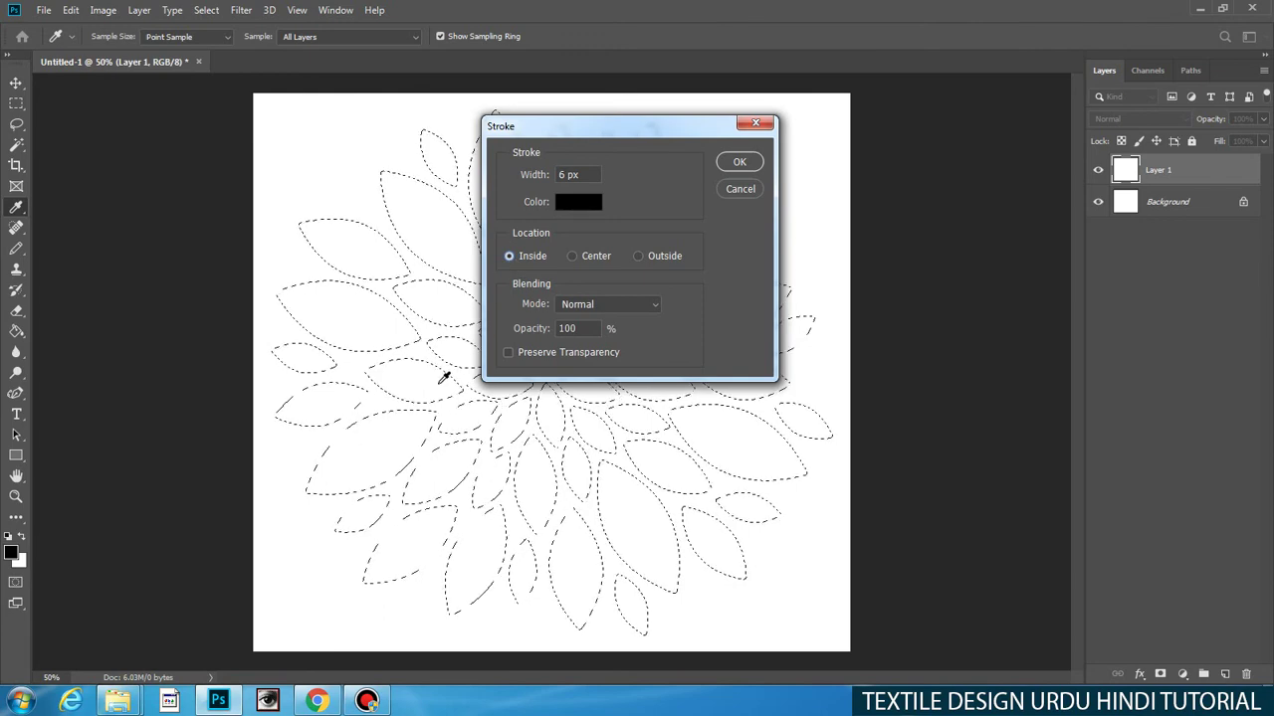
left_click(651, 256)
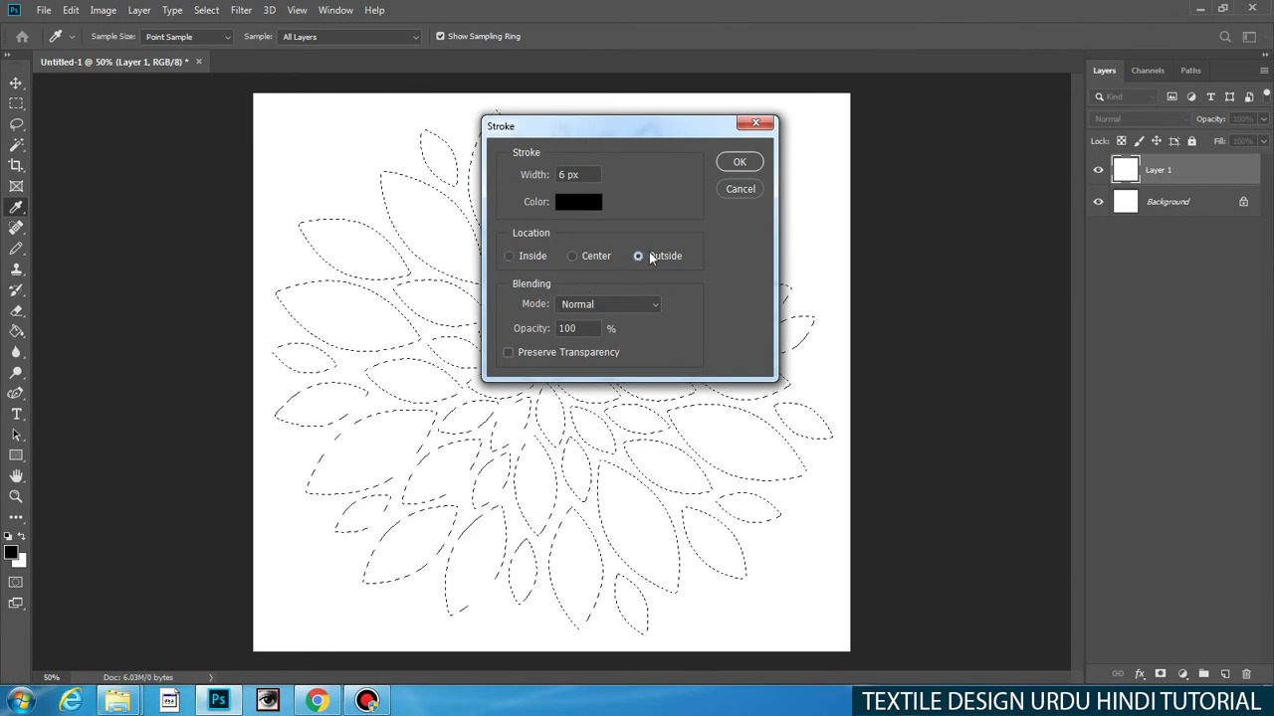
left_click(577, 258)
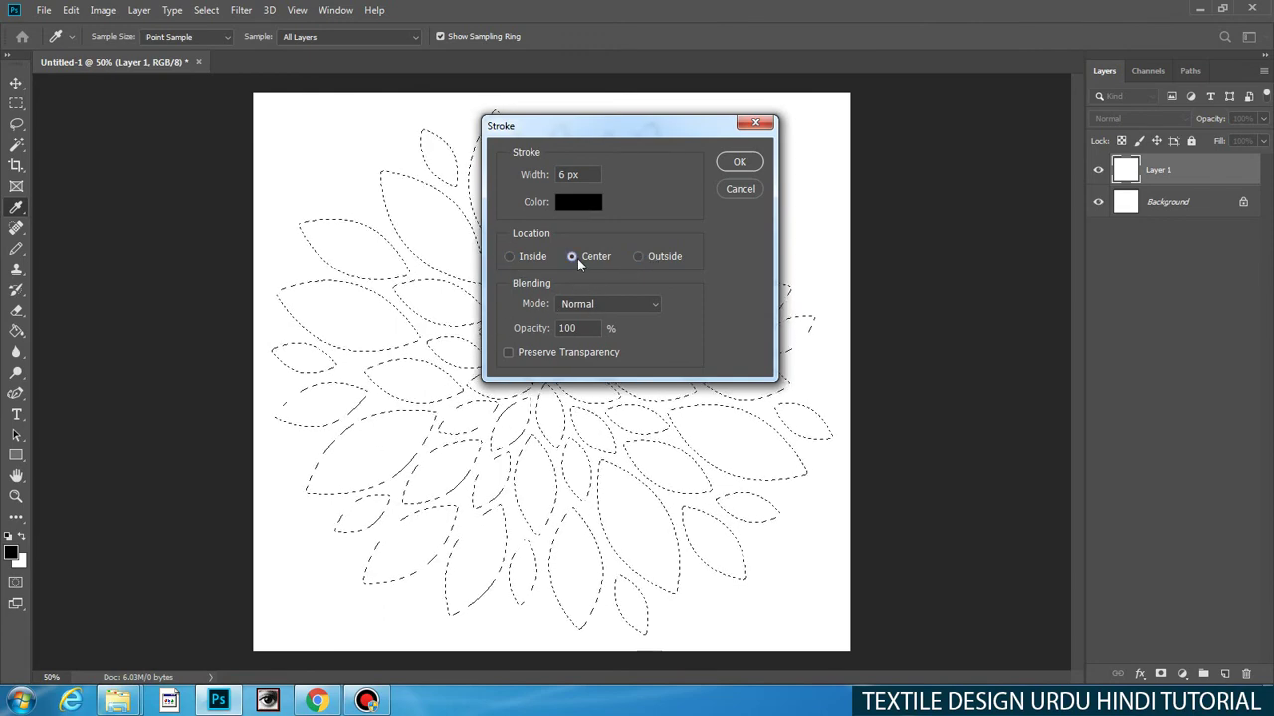
left_click(528, 257)
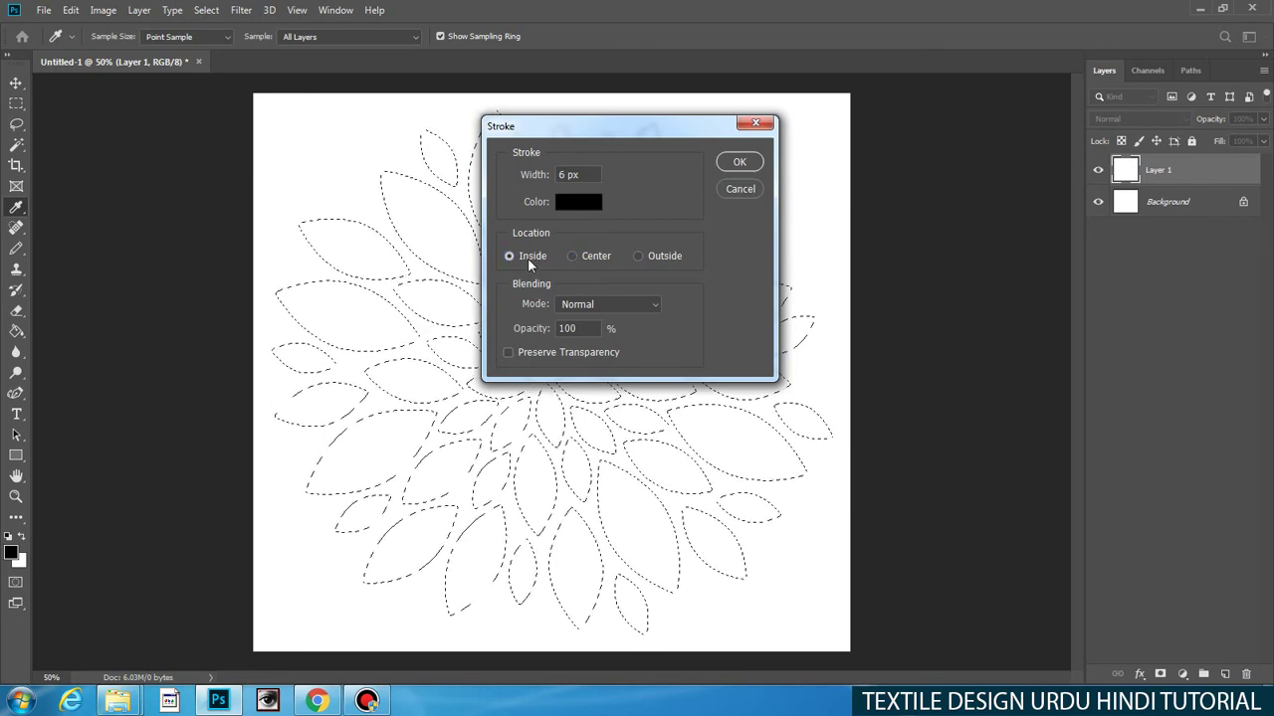
double_click(561, 175)
type("6")
left_click(737, 163)
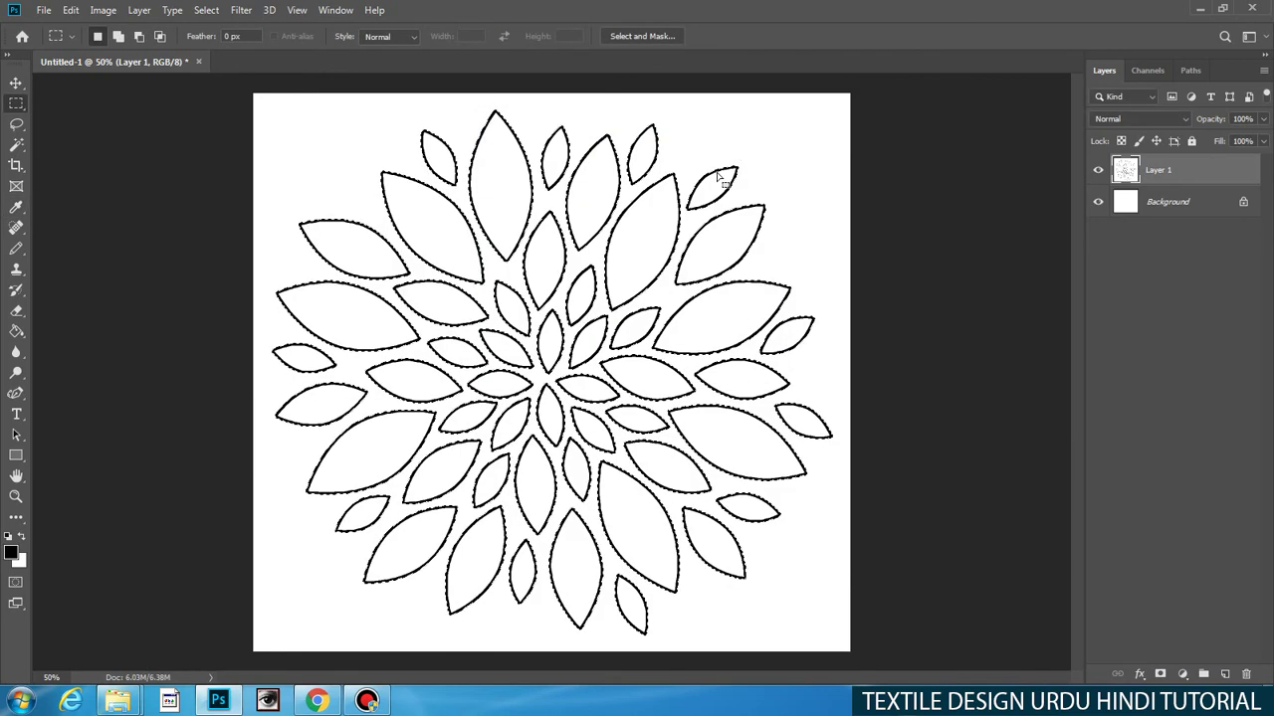
key("ctrl+d")
Step: Add a new empty layer above the petal outlines on Layer 1
key("ctrl+plus")
left_click_drag(521, 221, 541, 418)
key("ctrl+plus")
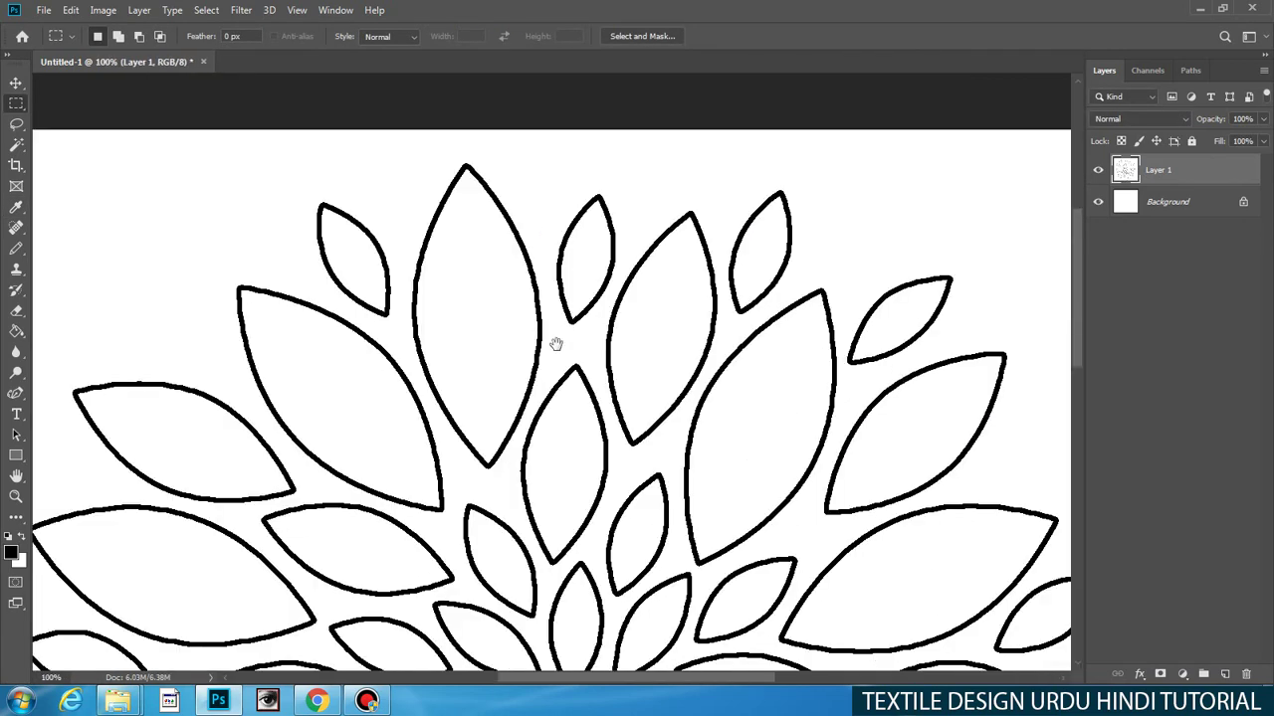
left_click(1224, 676)
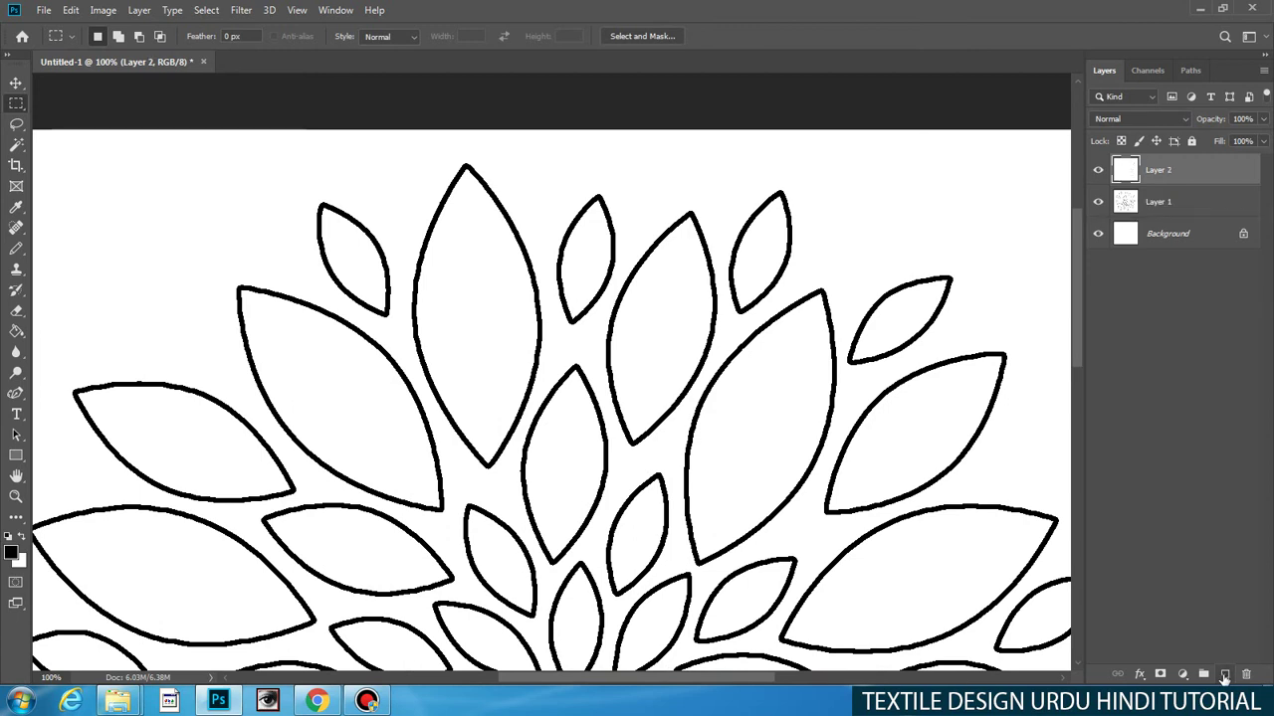
left_click(1153, 203)
left_click(1149, 173)
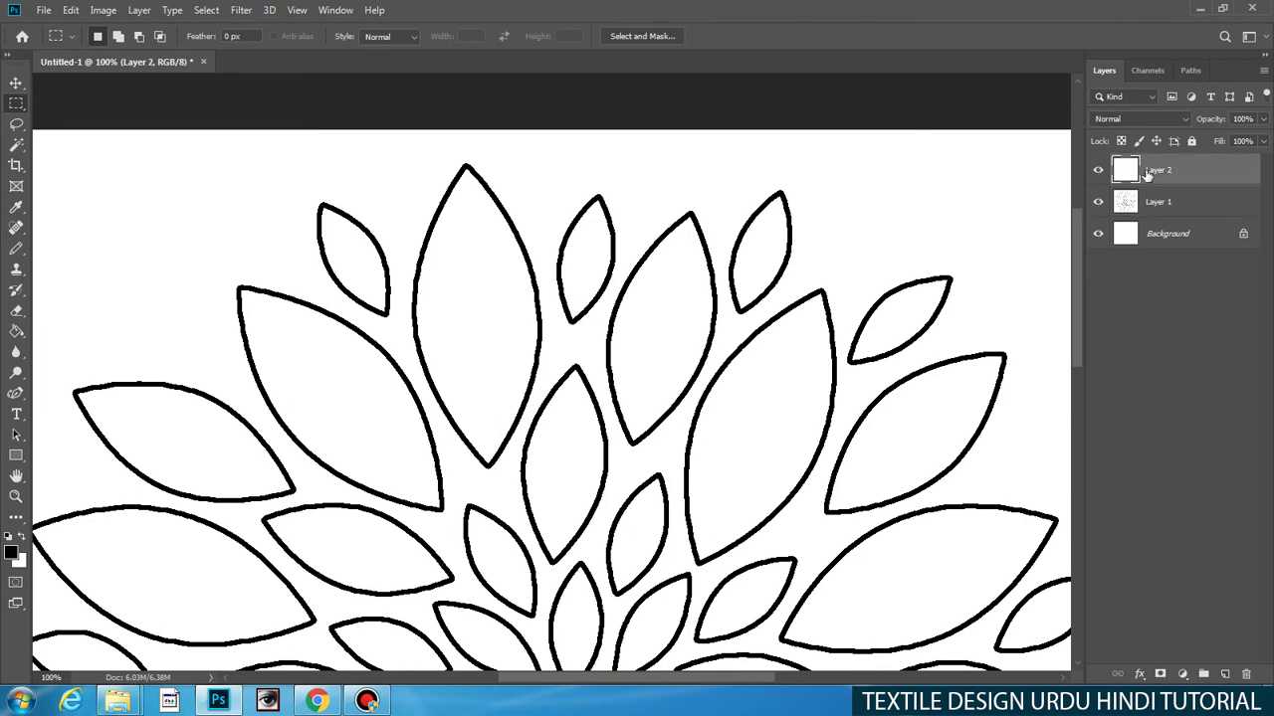
Step: Make the Magic Wand contiguous and select the inside of the tall petal at the flower's top on Layer 1
left_click(1144, 204)
key("w")
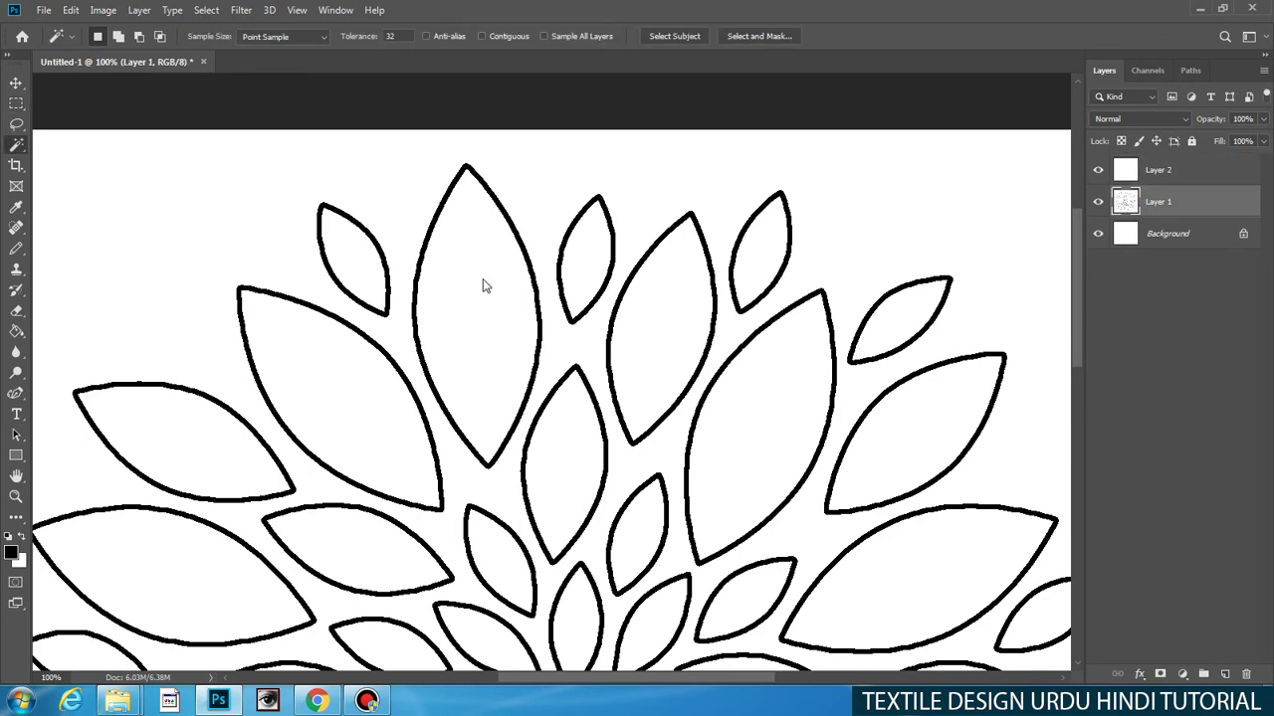
left_click(483, 285)
key("ctrl+d")
left_click(495, 34)
left_click(490, 310)
Step: Switch to the Pencil tool, set its size to 8 px and leave Shape Dynamics turned off
key("b")
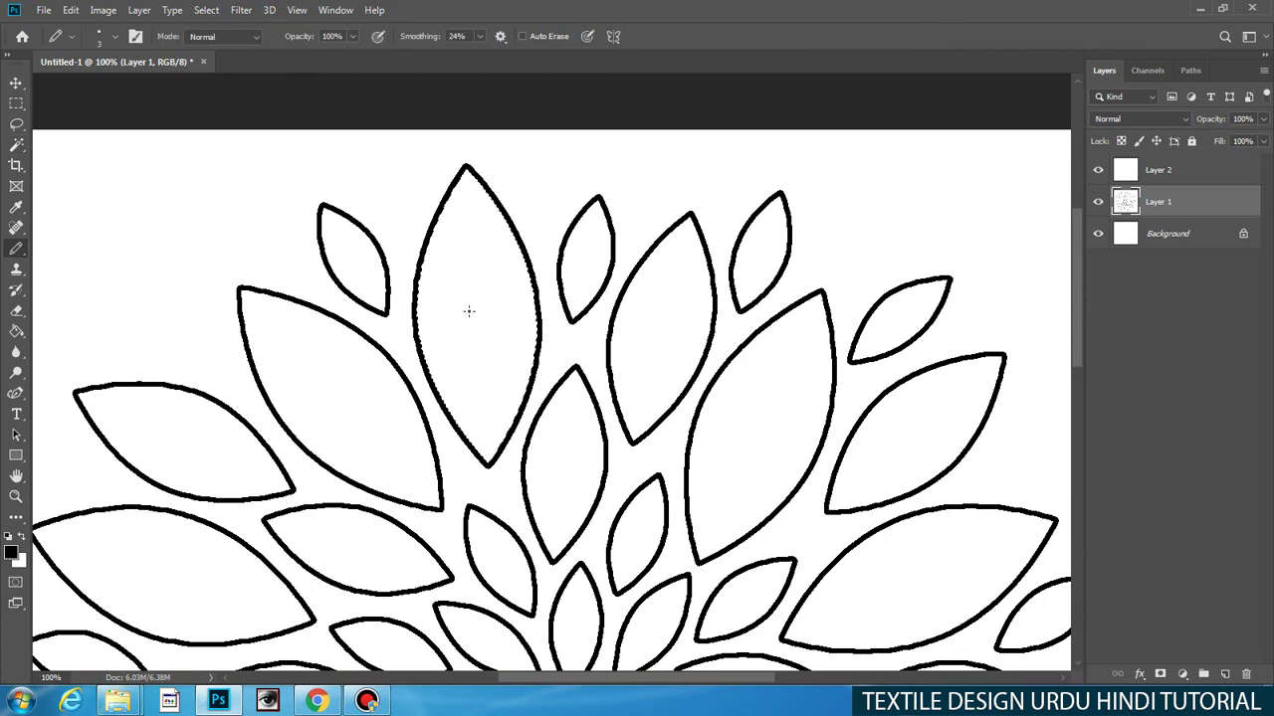
key("bracketright")
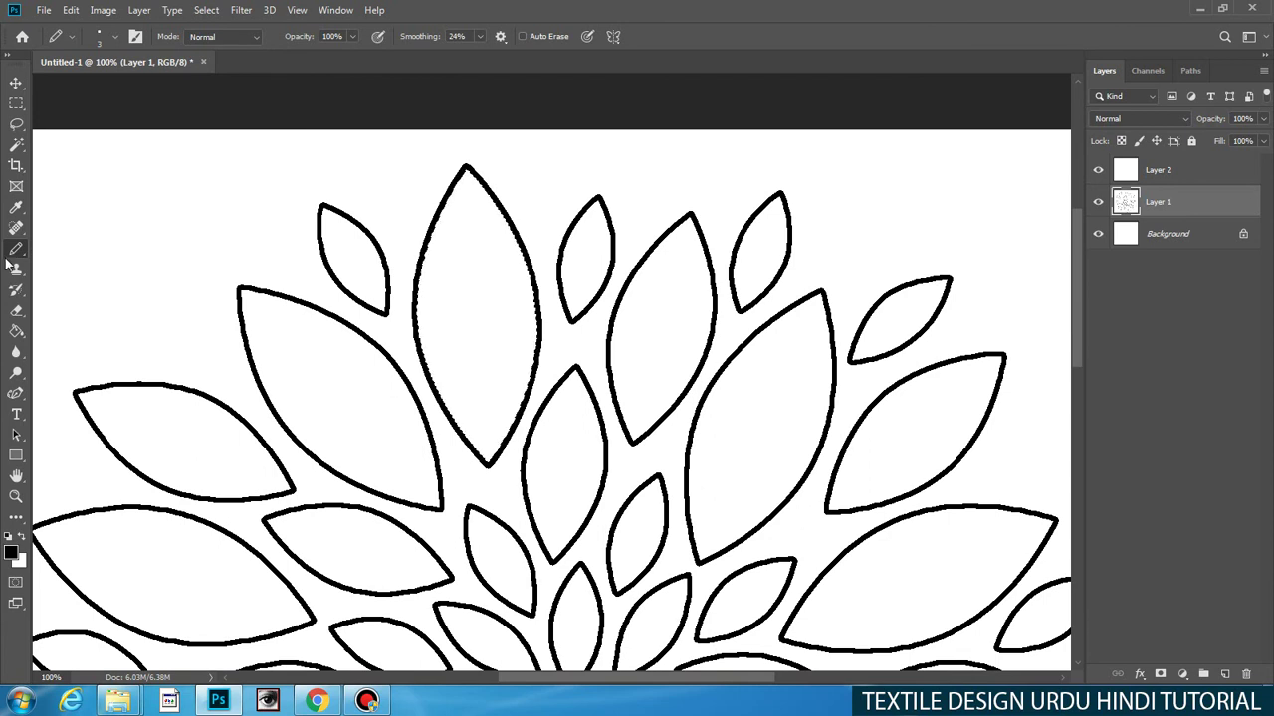
key("bracketright")
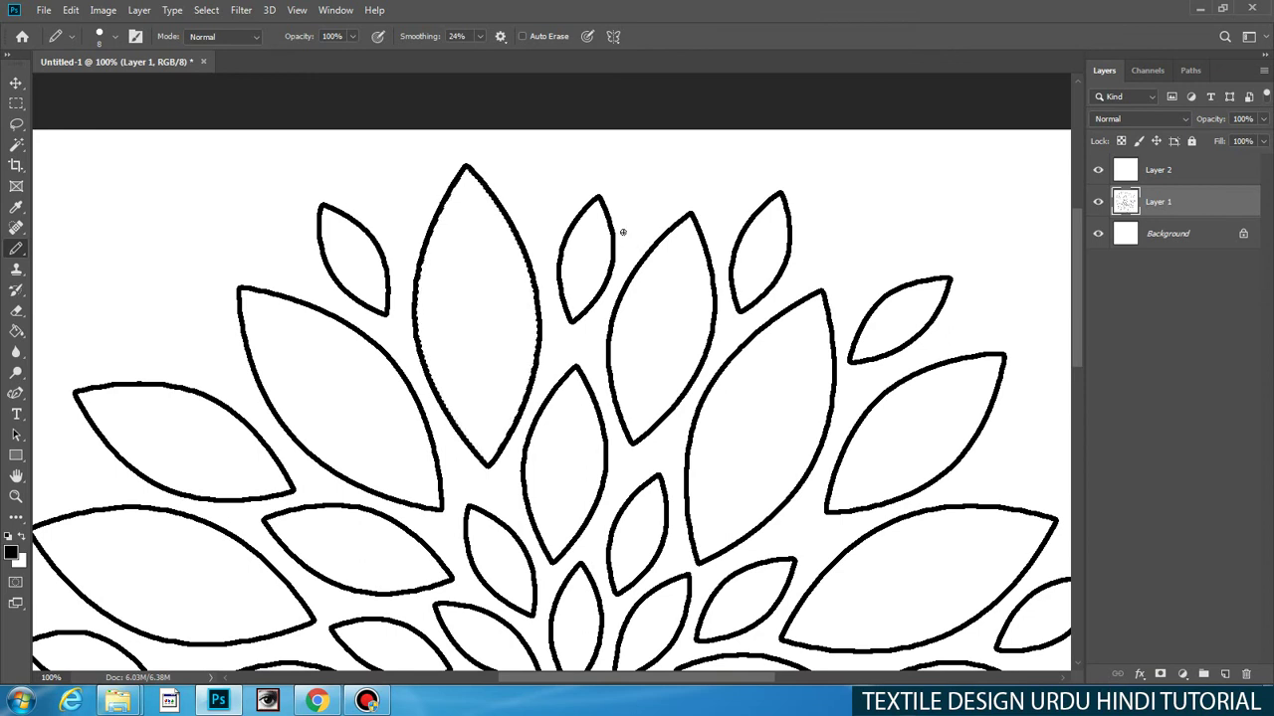
key("ctrl+v")
key("ctrl+z")
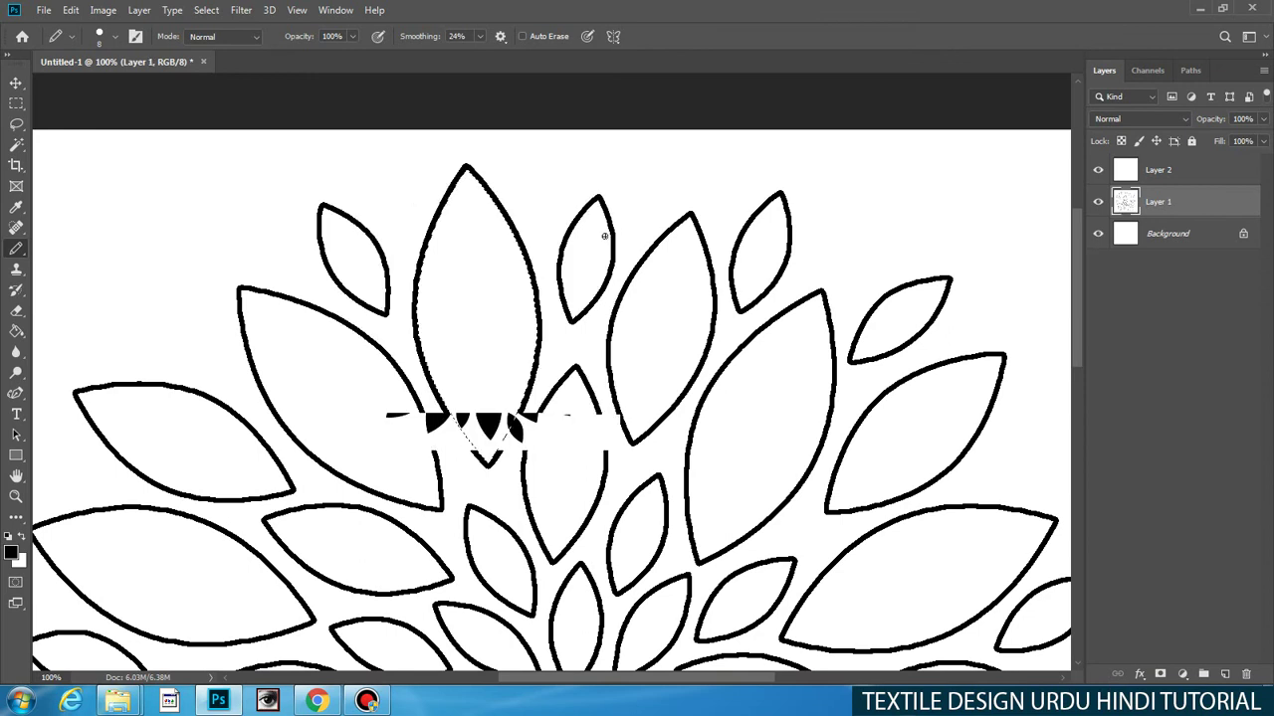
key("F5")
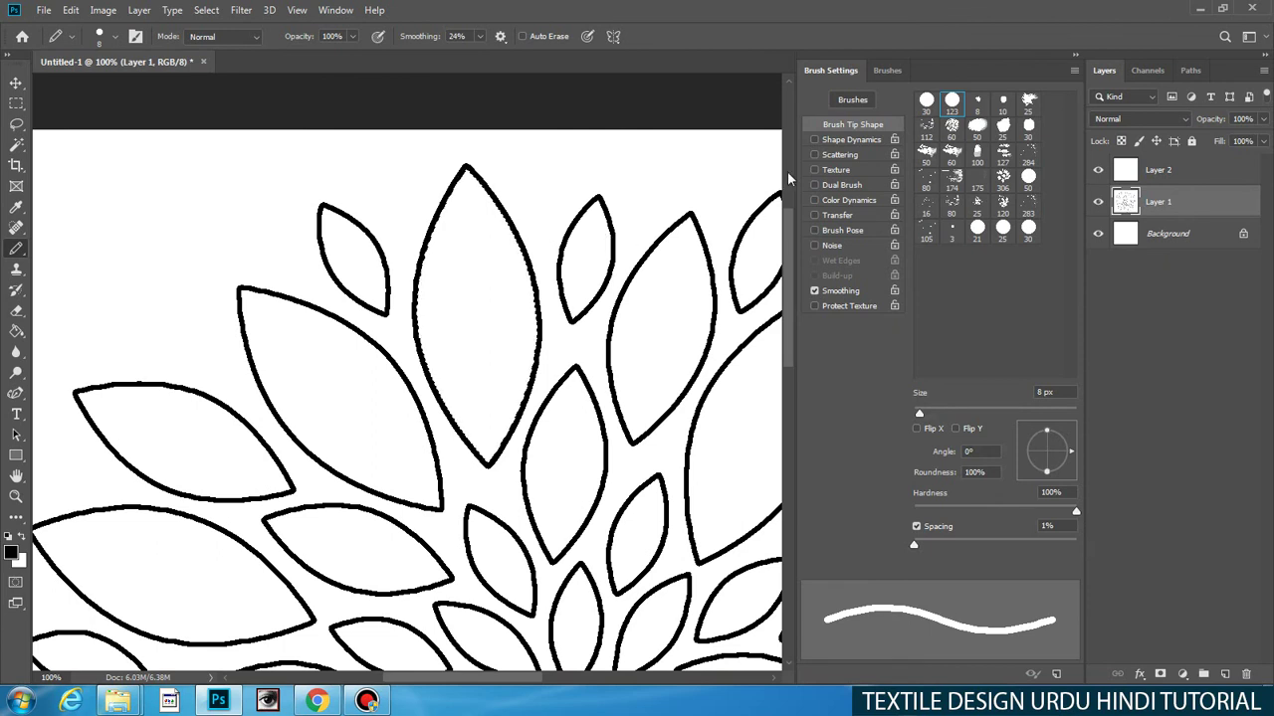
left_click(849, 140)
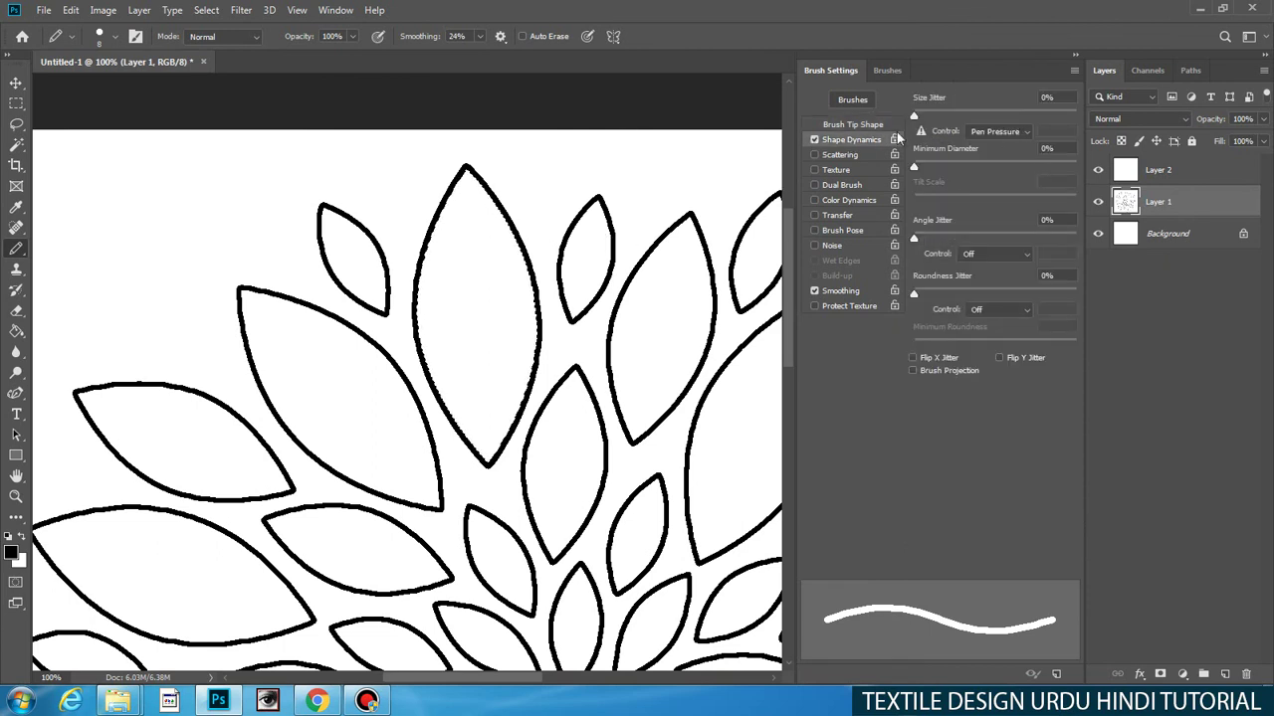
left_click(814, 139)
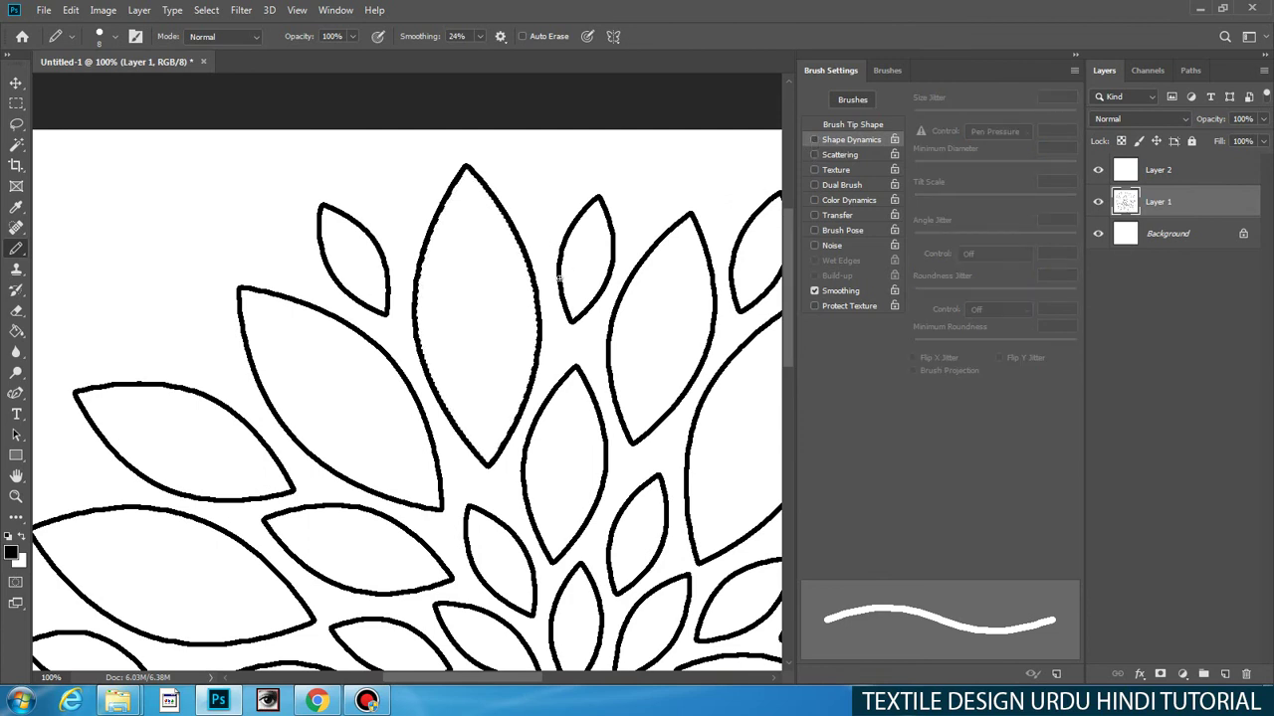
key("F5")
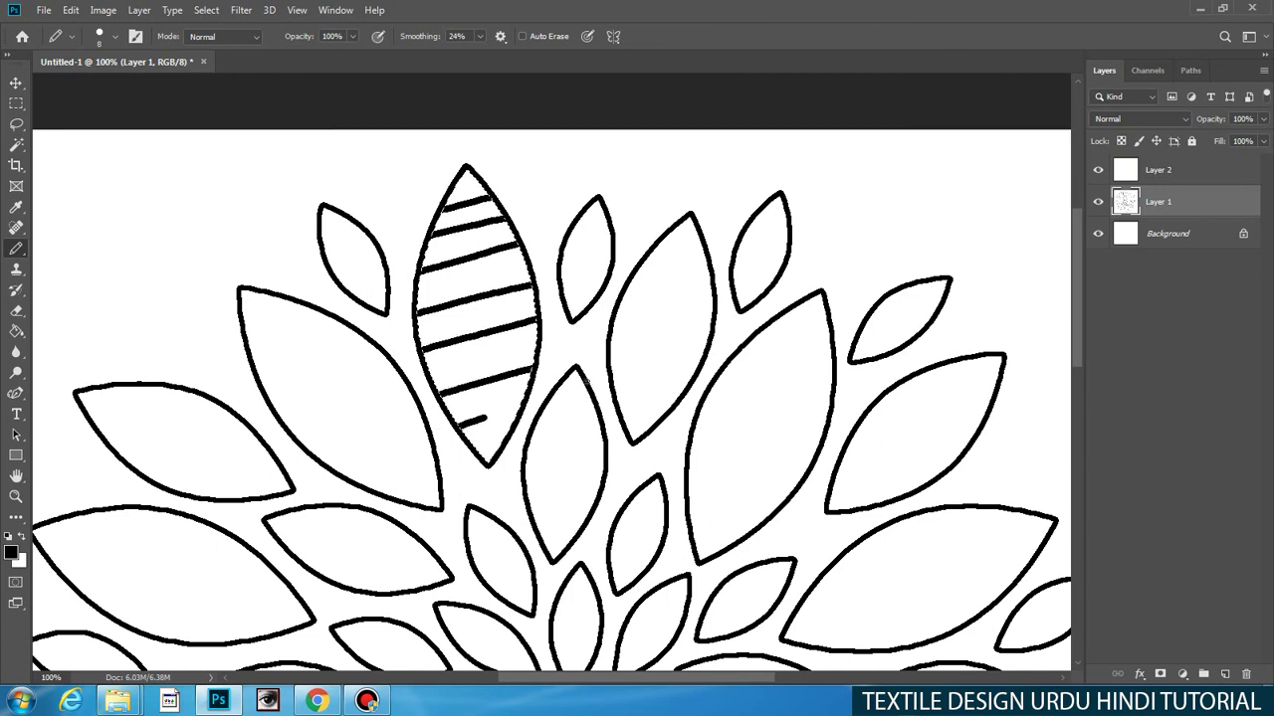
Step: Select the large petal left of the tall top one and draw slanted black Pencil stripes across it
key("w")
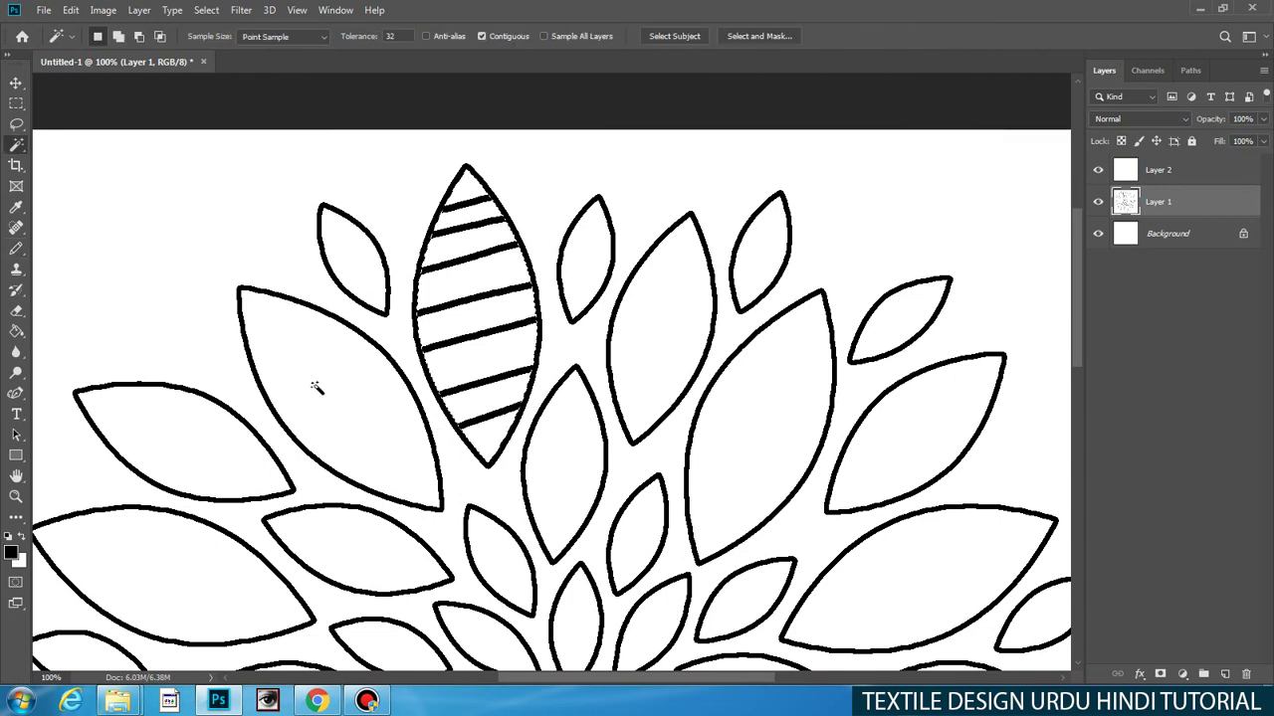
left_click(312, 386)
key("b")
mouse_move(245, 329)
left_mouse_down()
mouse_move(277, 296)
mouse_move(268, 393)
left_mouse_up()
left_click_drag(386, 356, 238, 545)
left_click_drag(422, 422, 377, 494)
left_click_drag(370, 350, 243, 535)
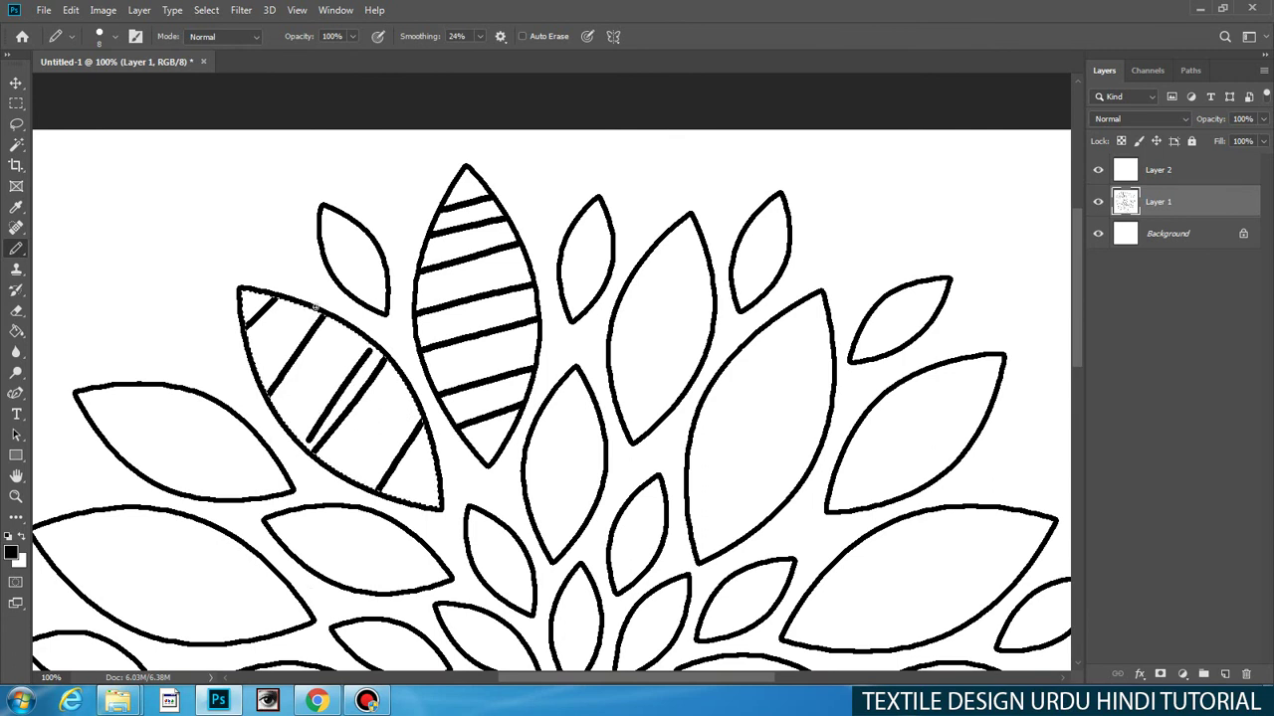
left_click_drag(314, 310, 211, 475)
Step: Undo the trial stripes in both petals, including one more test stroke across the tall top petal
key("ctrl+z")
key("ctrl+z")
key("ctrl+z")
key("ctrl+z")
key("ctrl+z")
key("ctrl+z")
key("ctrl+z")
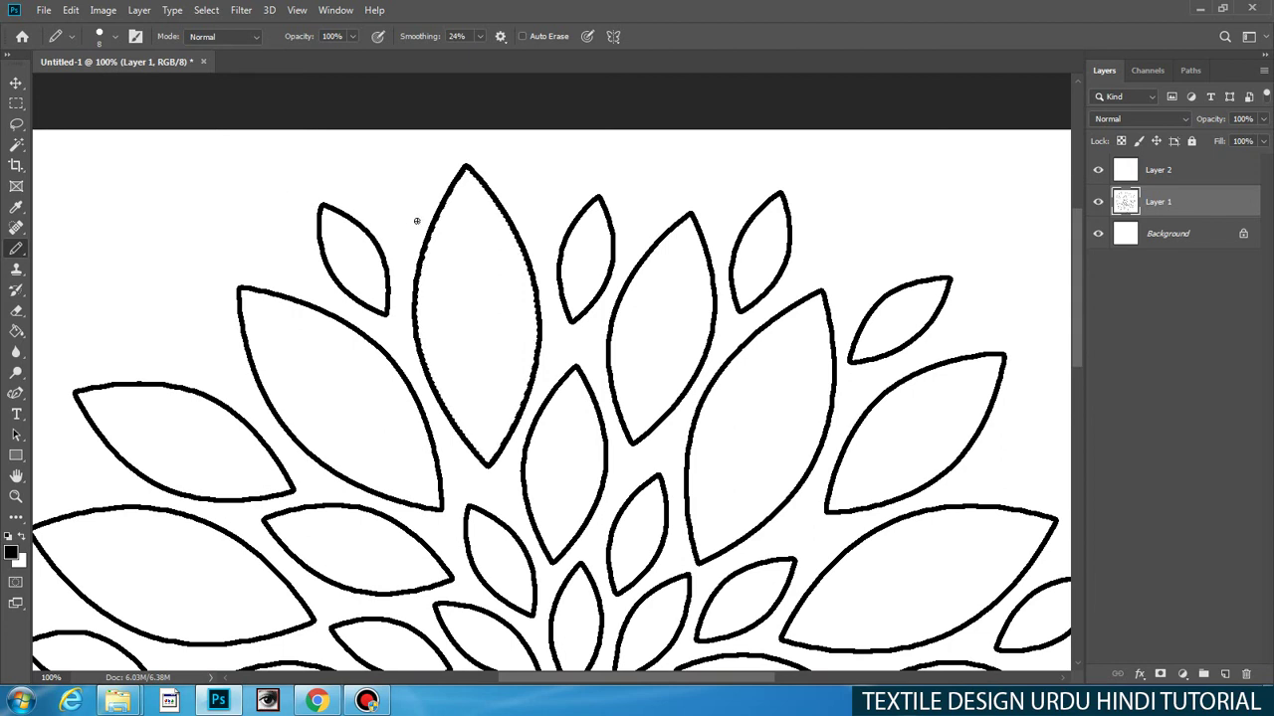
left_click_drag(440, 213, 504, 213)
key("ctrl+z")
key("ctrl+z")
key("ctrl+z")
Step: Set the Pencil size to 12 px
right_click(663, 338)
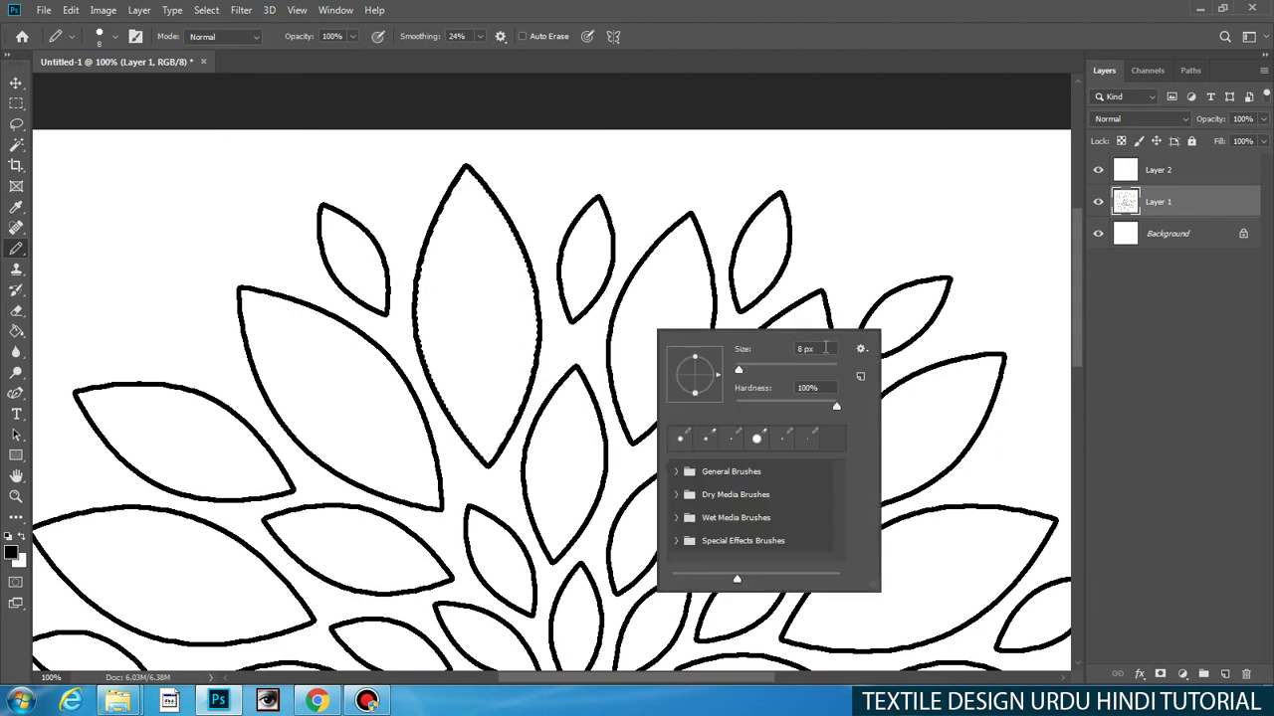
double_click(825, 348)
type("12")
key("Return")
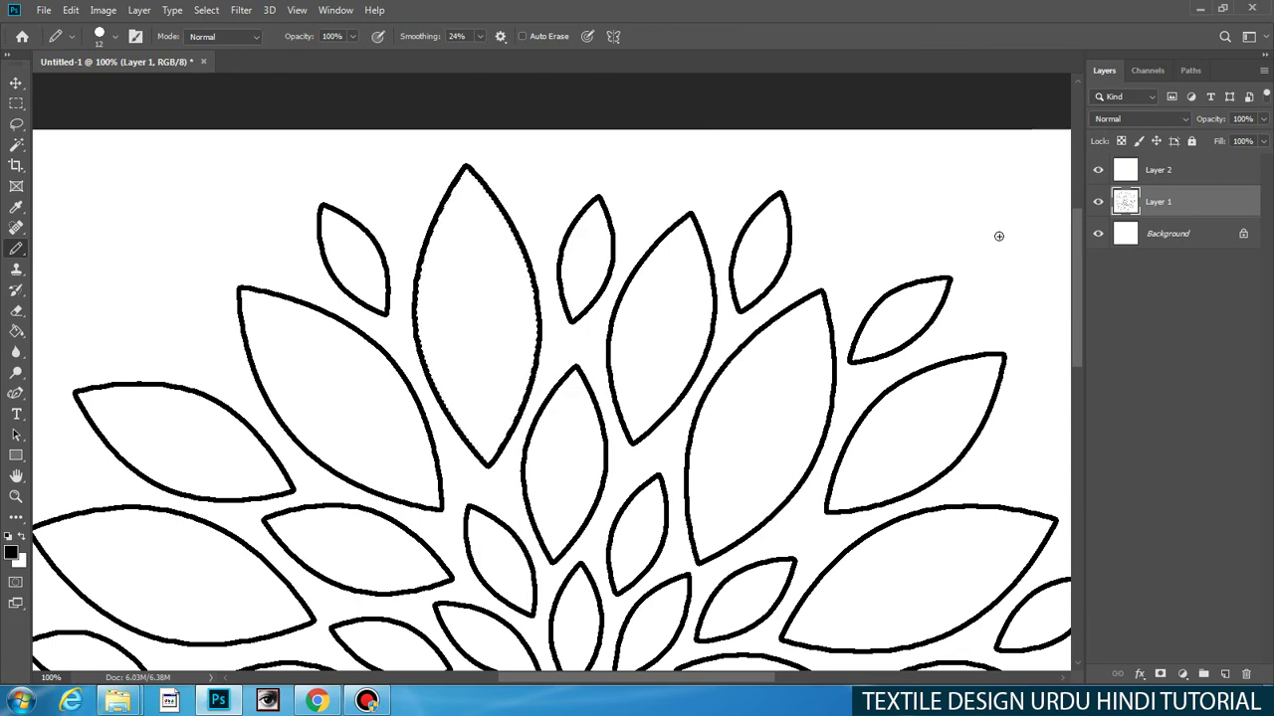
Step: Make Layer 2 active and set the foreground color to a strong blue with hue 227° for the Pencil
left_click(1116, 175)
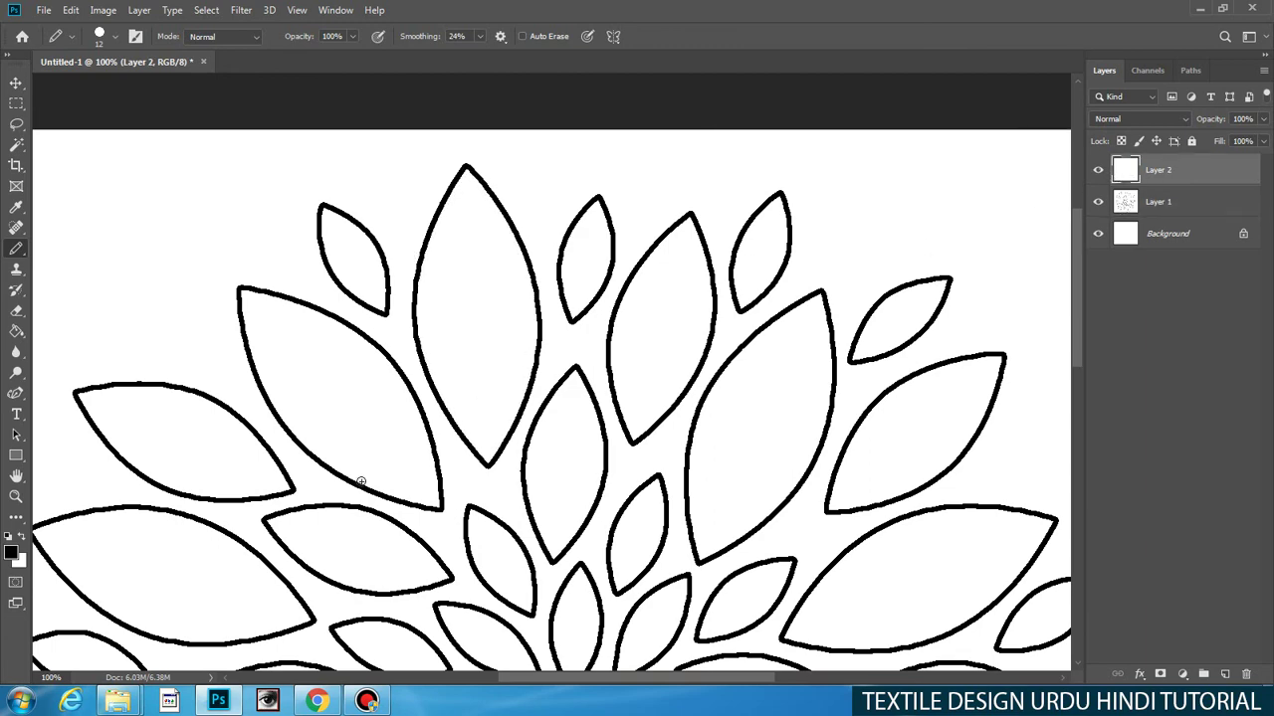
left_click(11, 553)
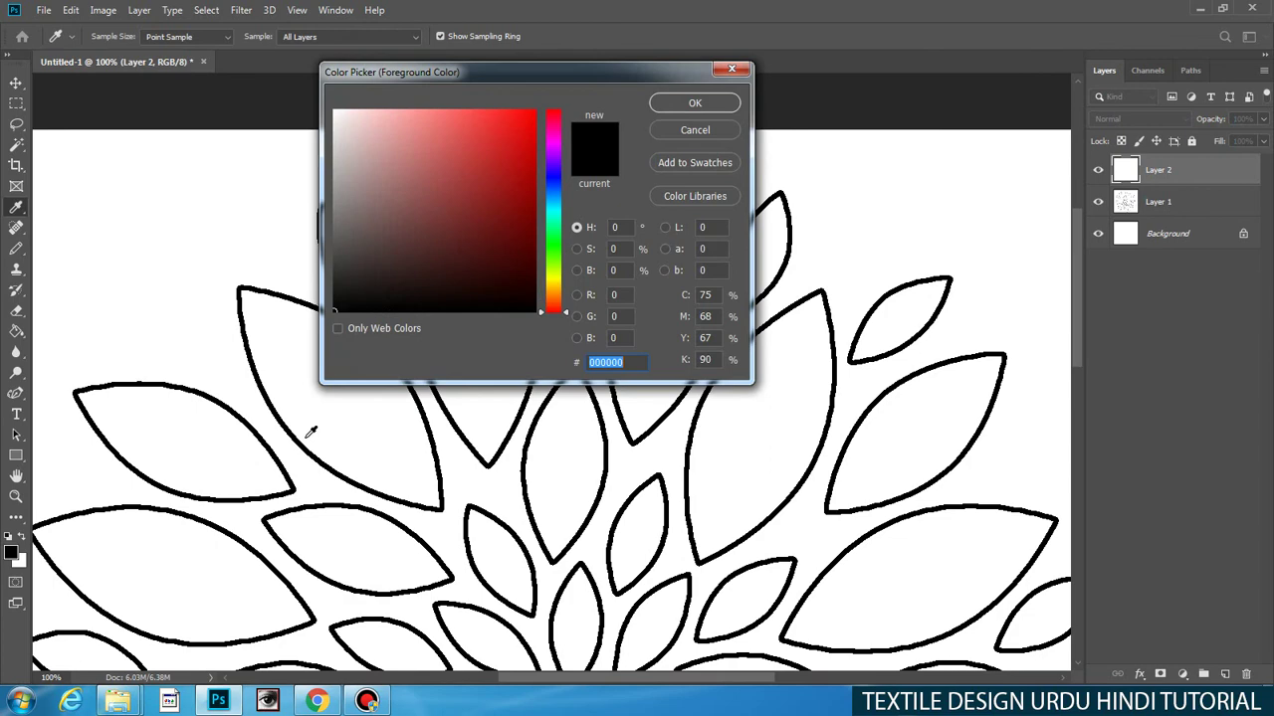
left_click(552, 181)
left_click(684, 110)
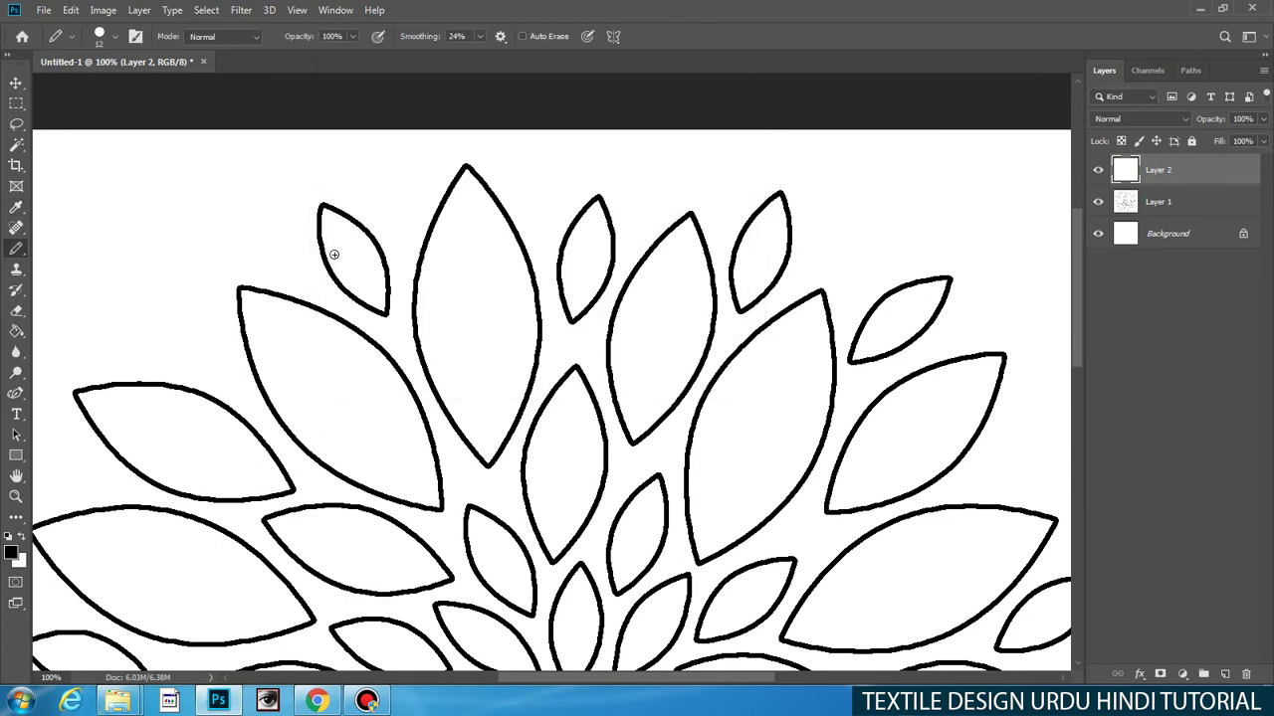
left_click(12, 549)
left_click(552, 184)
left_click(533, 142)
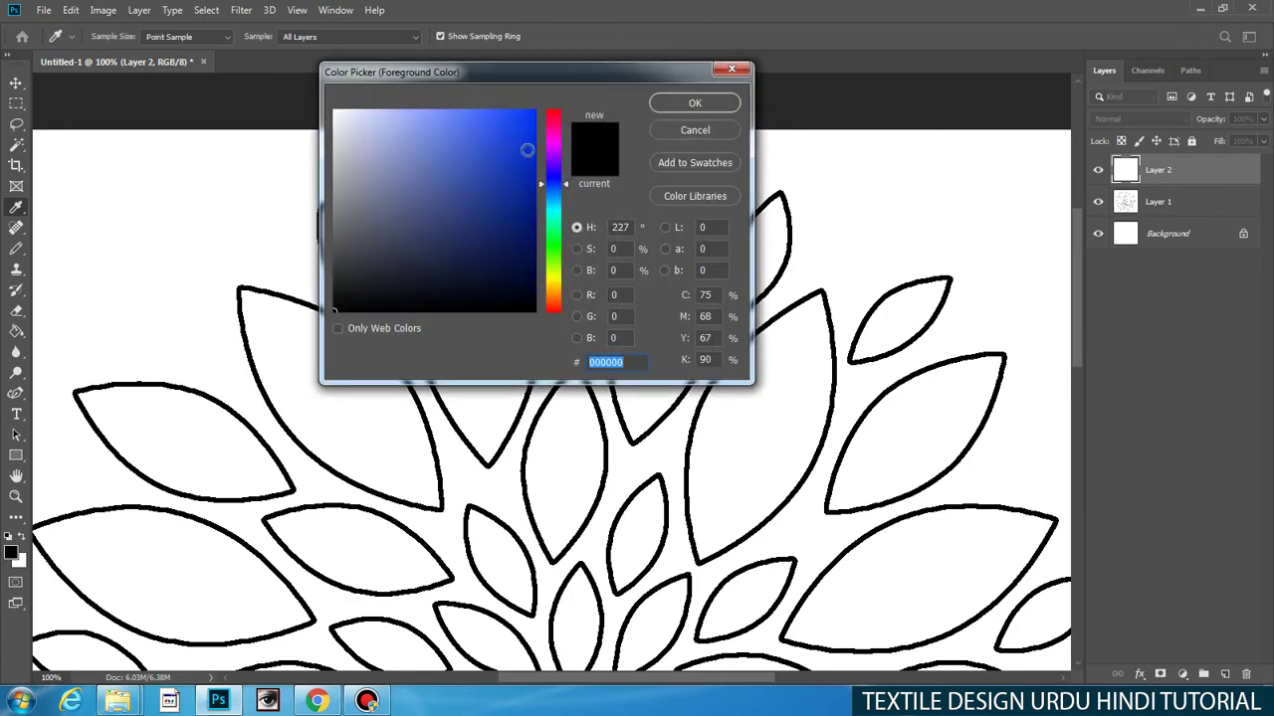
left_click(694, 105)
key("b")
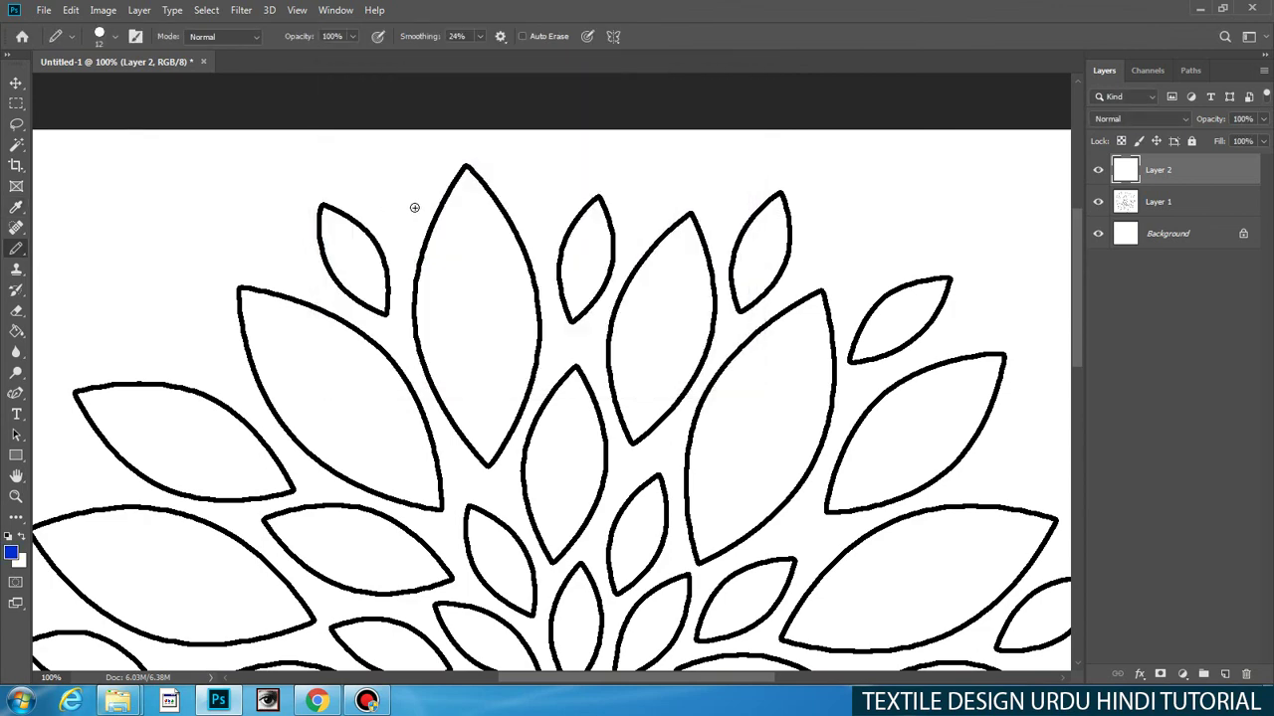
scroll(466, 281, "up", 1)
left_click_drag(467, 282, 489, 343)
scroll(489, 343, "down", 1)
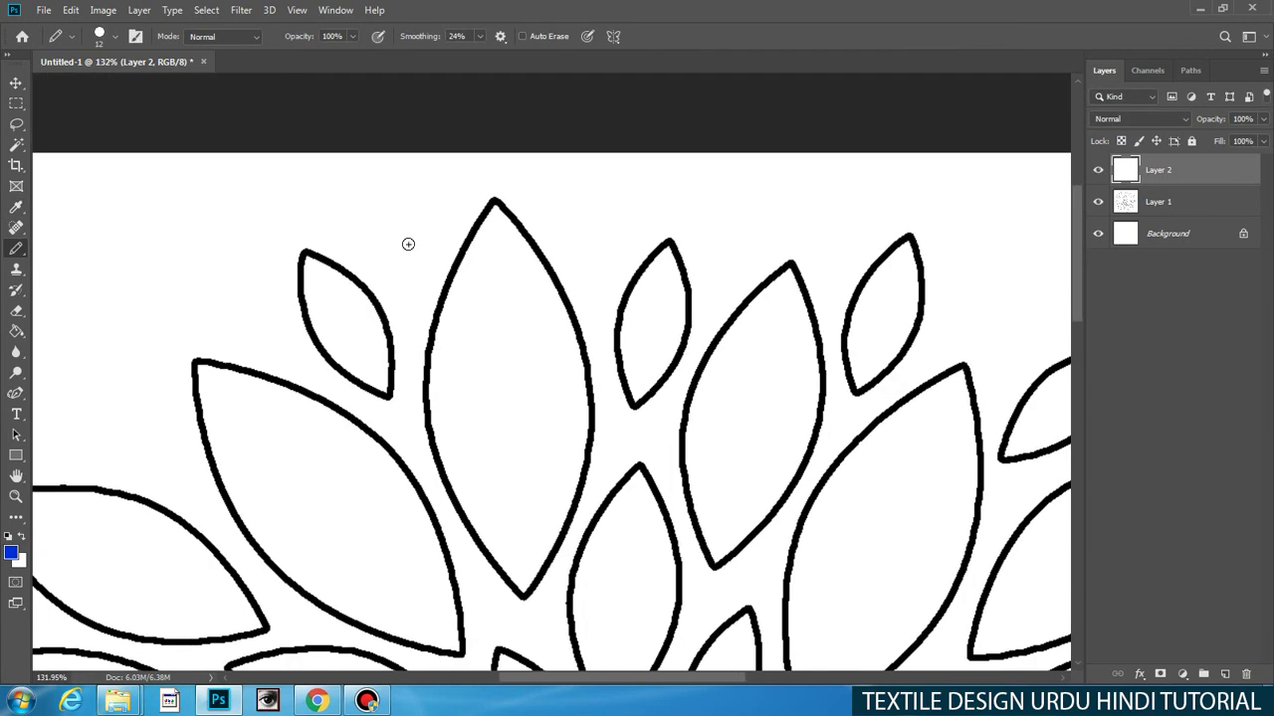
left_click_drag(384, 247, 789, 226)
key("w")
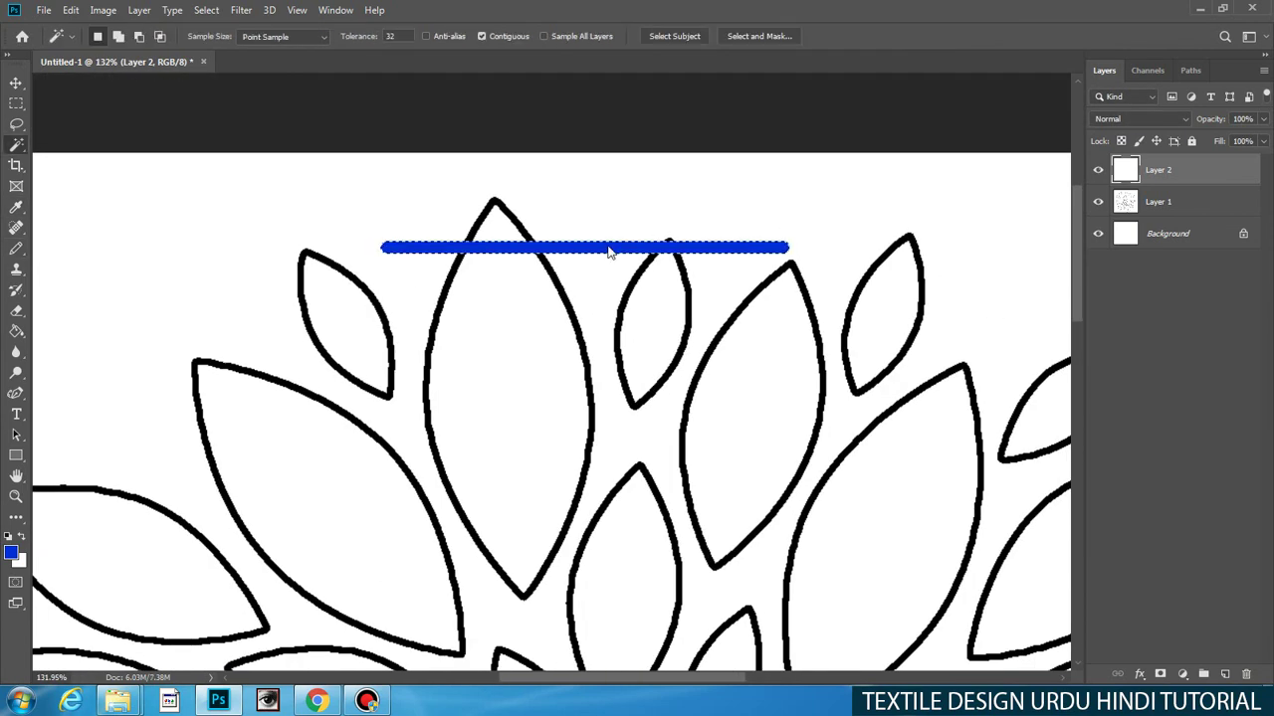
left_click(610, 248)
key("ctrl+d")
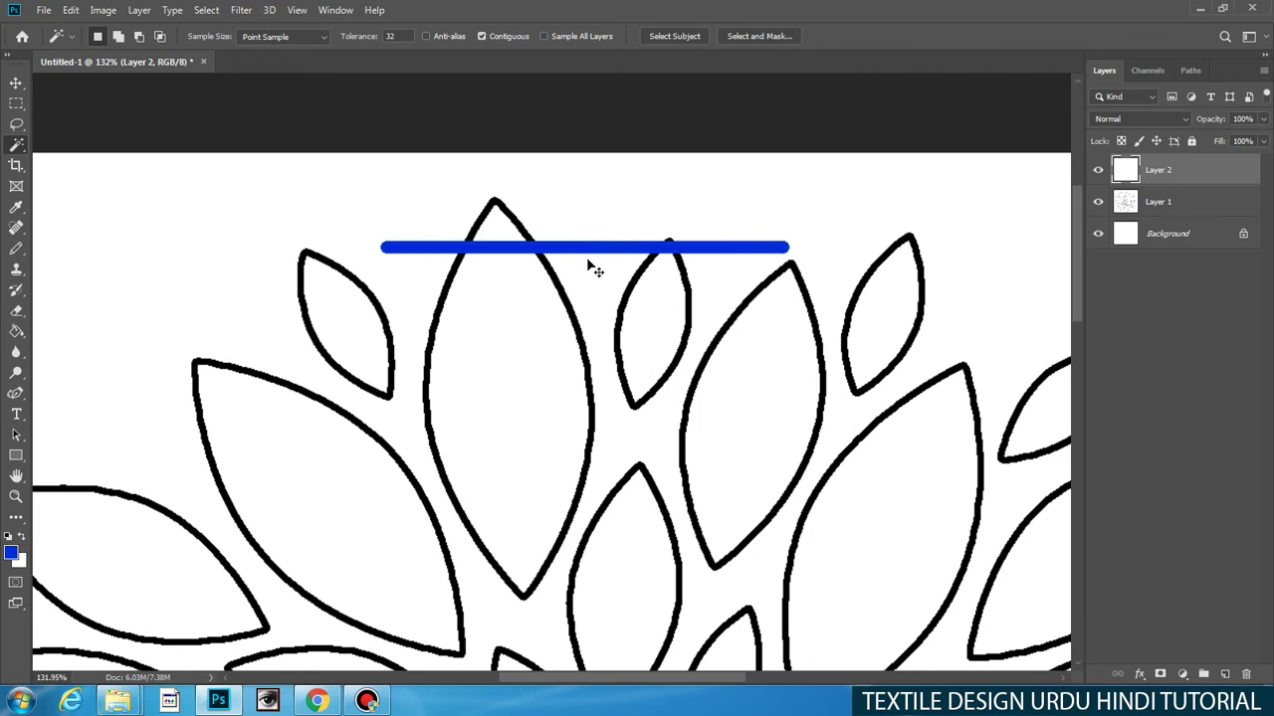
key("Delete")
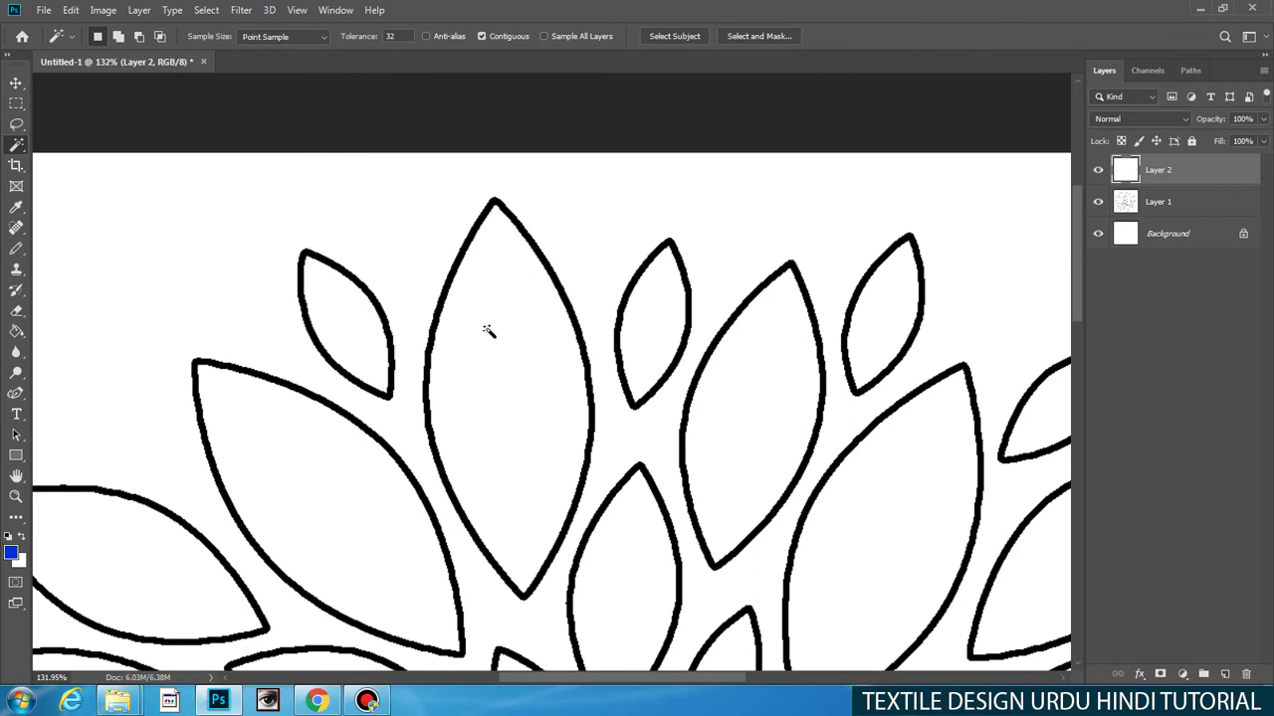
Step: Draw a straight horizontal blue Pencil stripe on Layer 2 across the upper part of the tall top petal and its small neighbors
key("b")
scroll(551, 408, "down", 5)
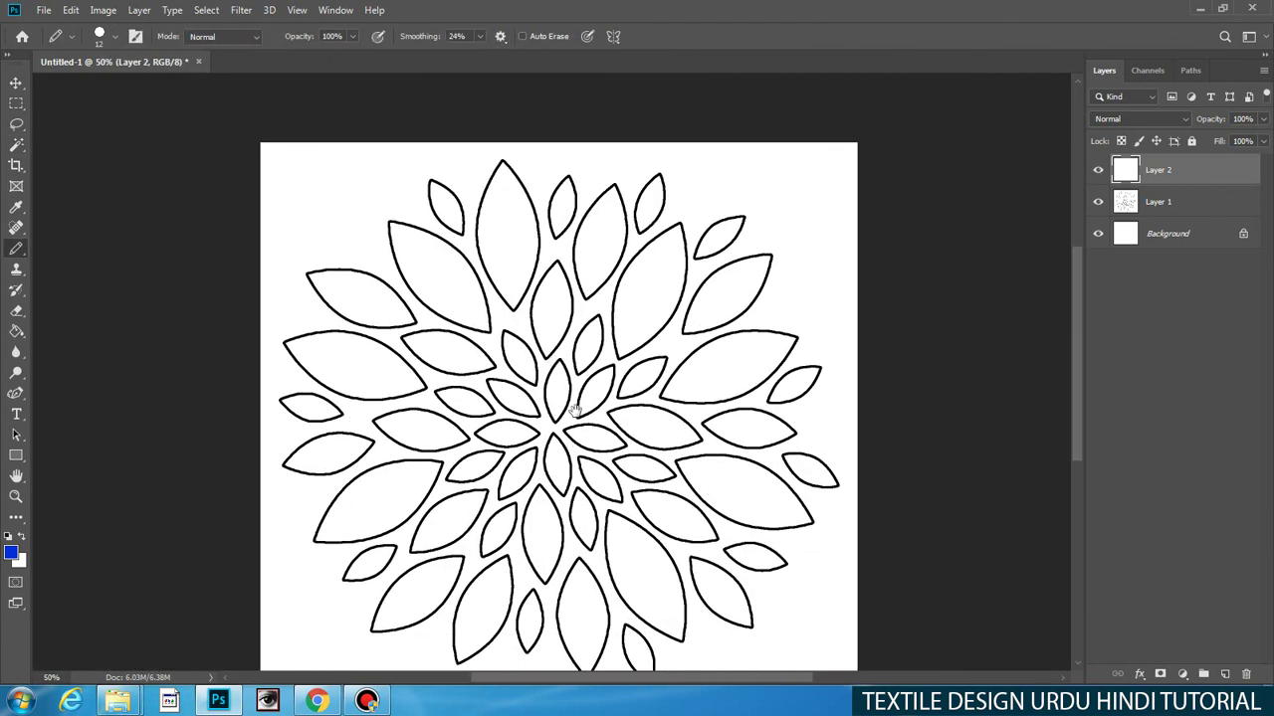
scroll(597, 378, "up", 5)
scroll(597, 358, "up", 3)
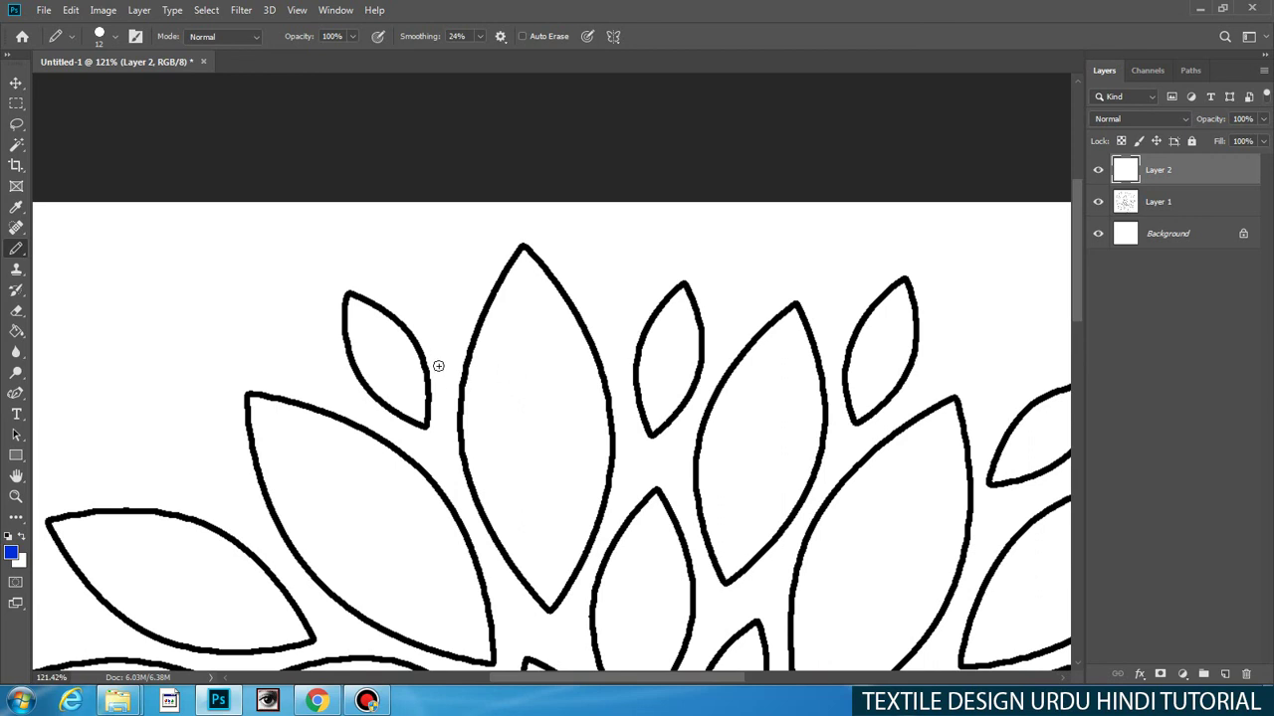
left_click_drag(310, 301, 752, 281)
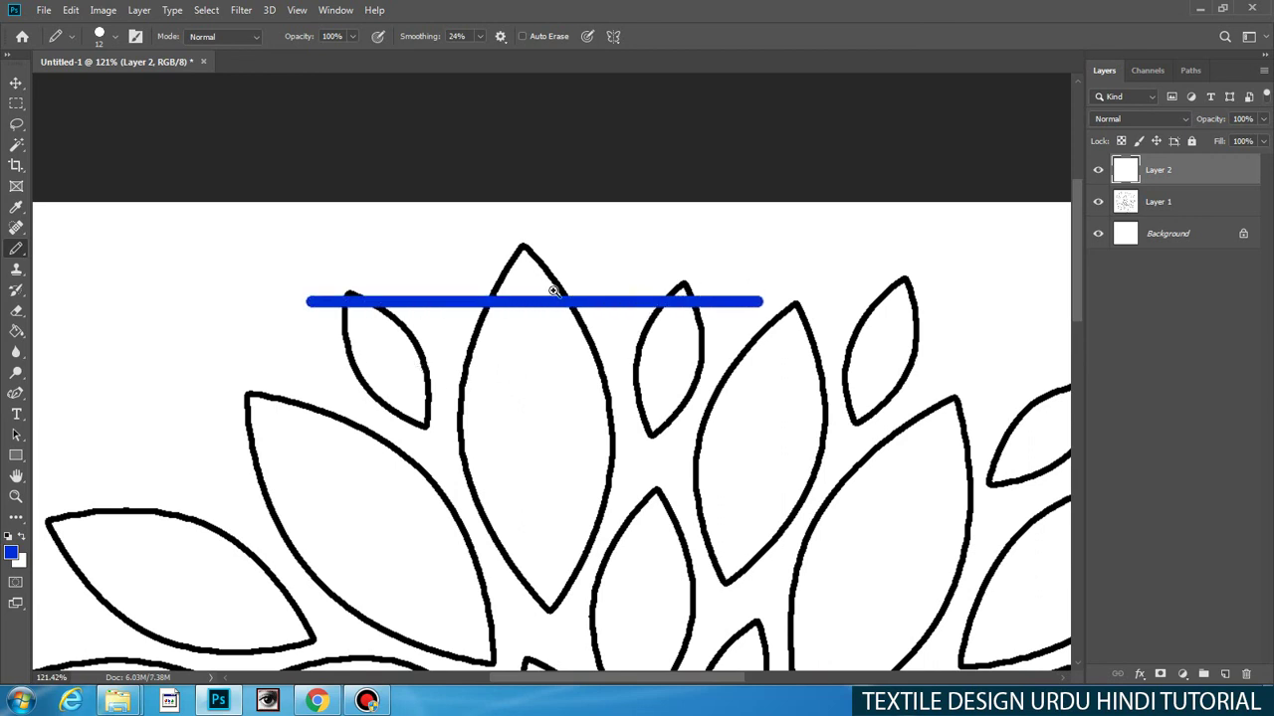
Step: Select the blue stripe with the Magic Wand and move it up so it crosses the tall top petal near its tip
scroll(554, 287, "up", 3)
key("w")
left_click(522, 317)
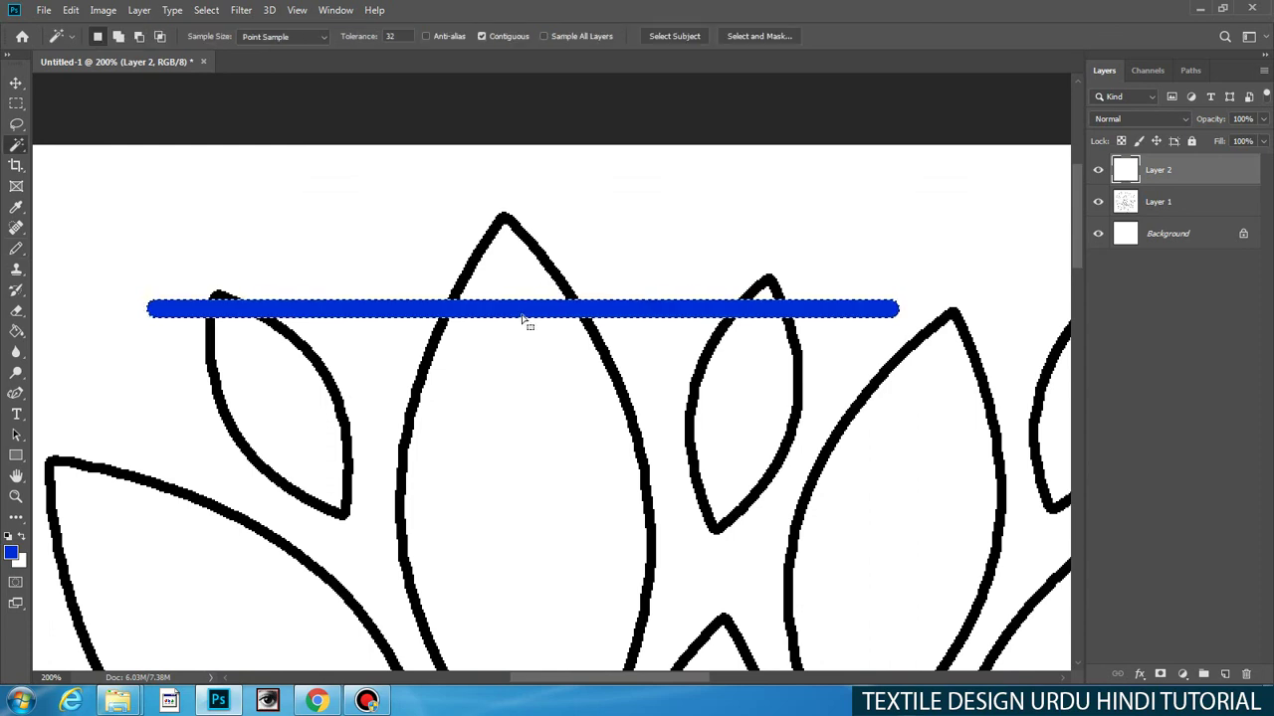
key("v")
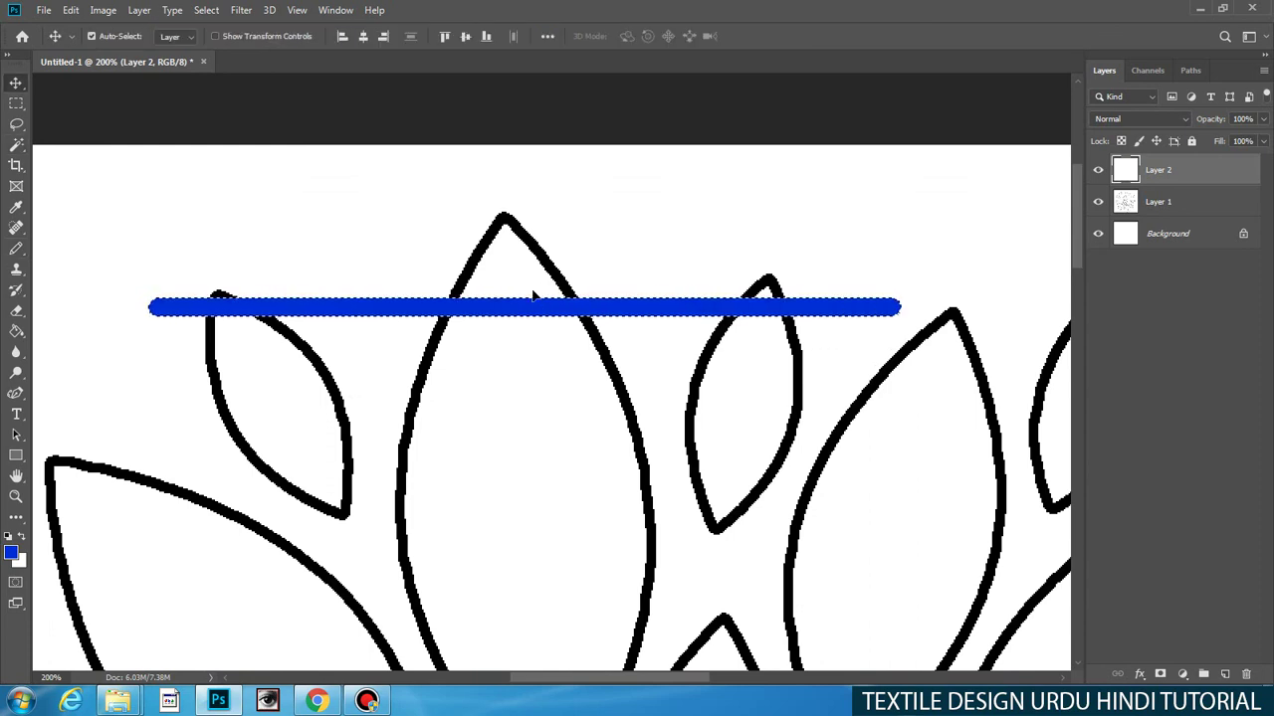
left_click_drag(527, 315, 545, 265)
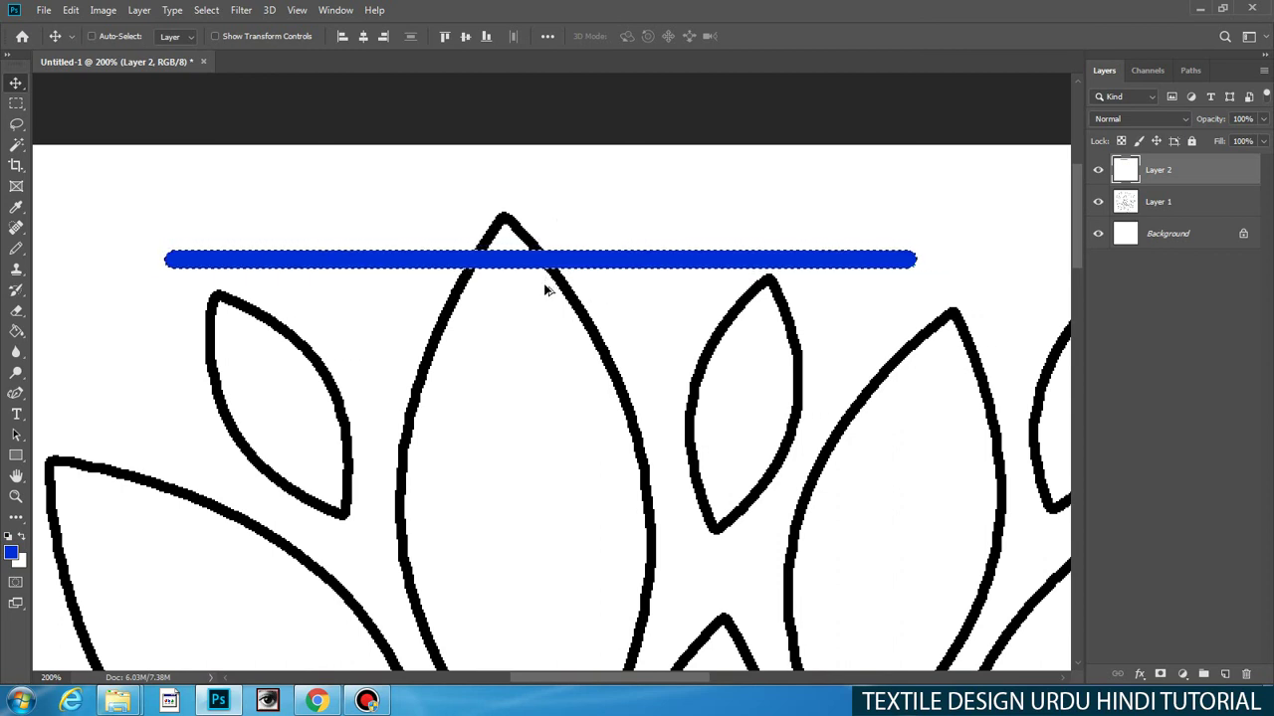
Step: Transform a copy of the stripe to 33 px below it and repeat the duplication to make 13 evenly spaced stripes past the petal's lower tip
key("ctrl+t")
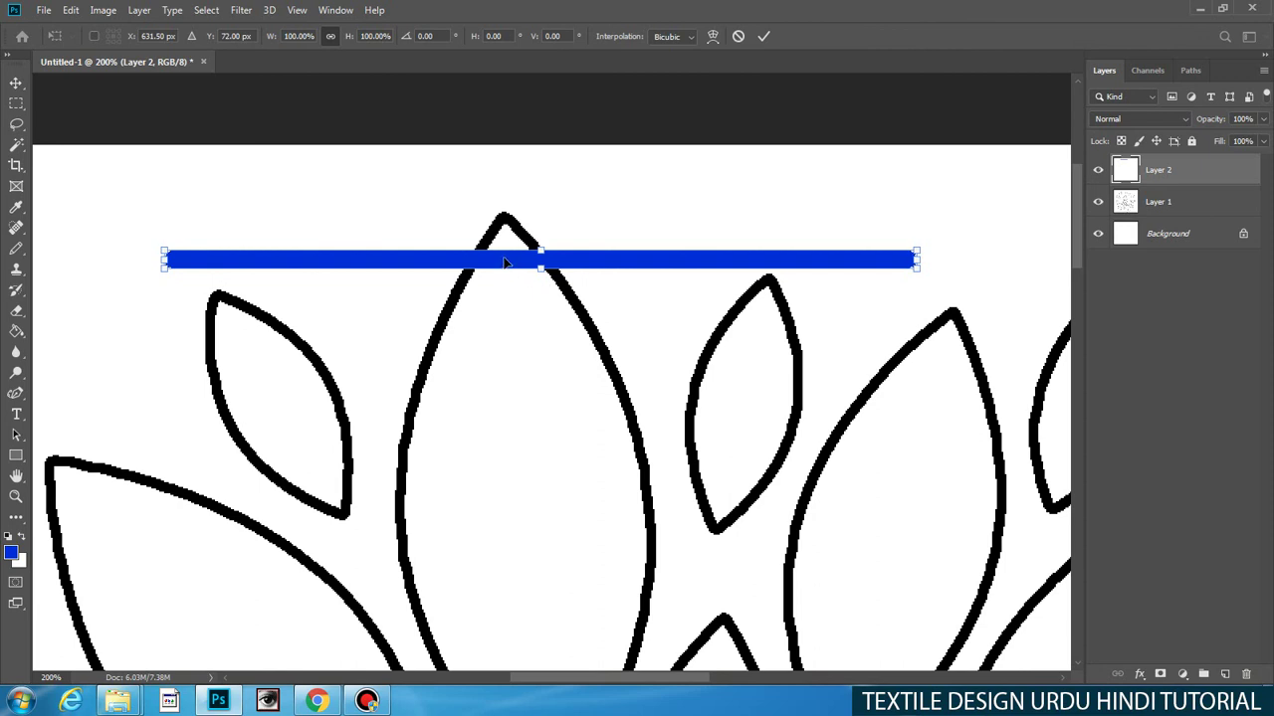
left_click_drag(503, 261, 503, 309)
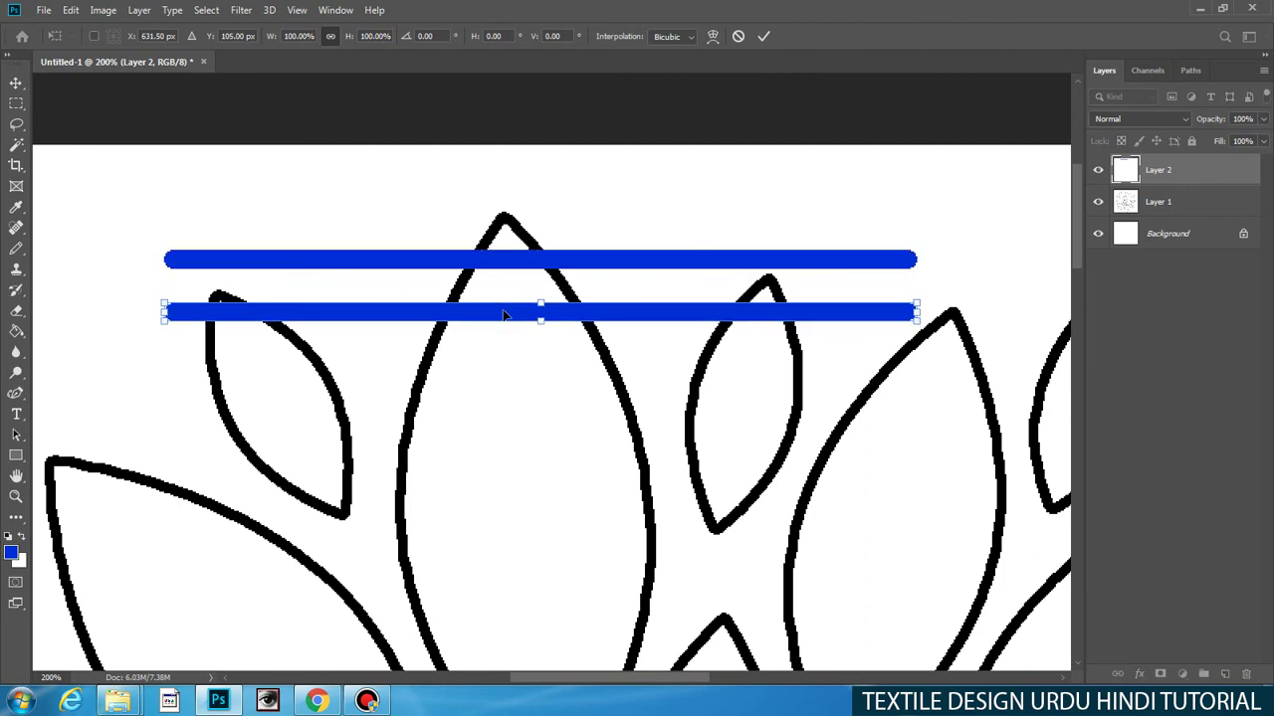
key("Return")
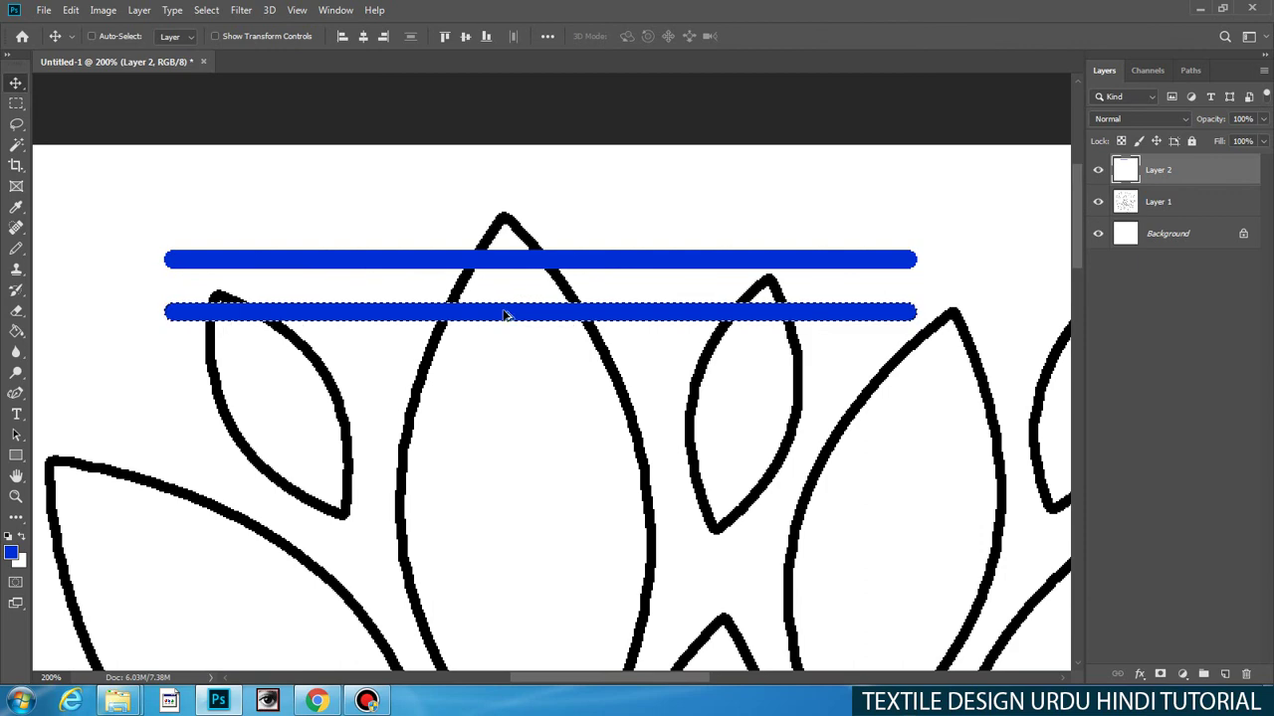
key("ctrl+alt+shift+t")
key("ctrl+alt+shift+t")
key("ctrl+alt+shift+t")
key("ctrl+alt+shift+t")
key("ctrl+alt+shift+t")
key("ctrl+alt+shift+t")
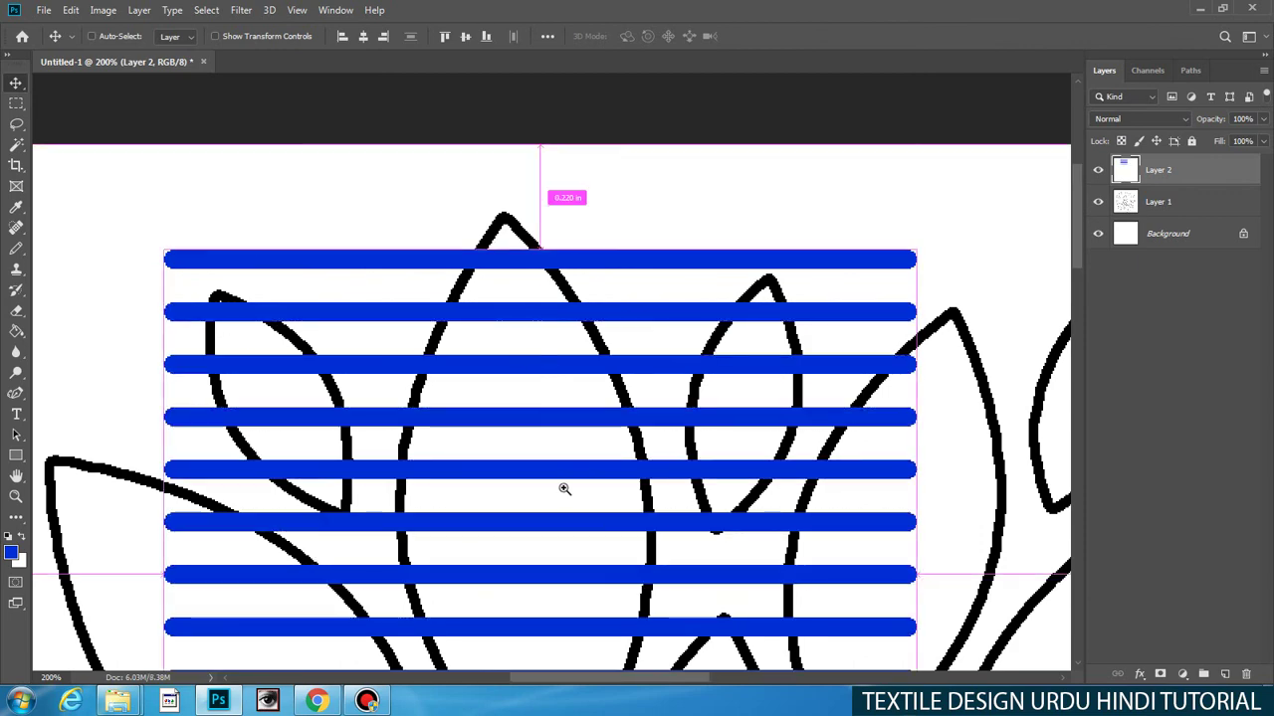
left_click_drag(564, 489, 487, 505)
left_click_drag(560, 528, 552, 479)
left_click(551, 479, "ctrl")
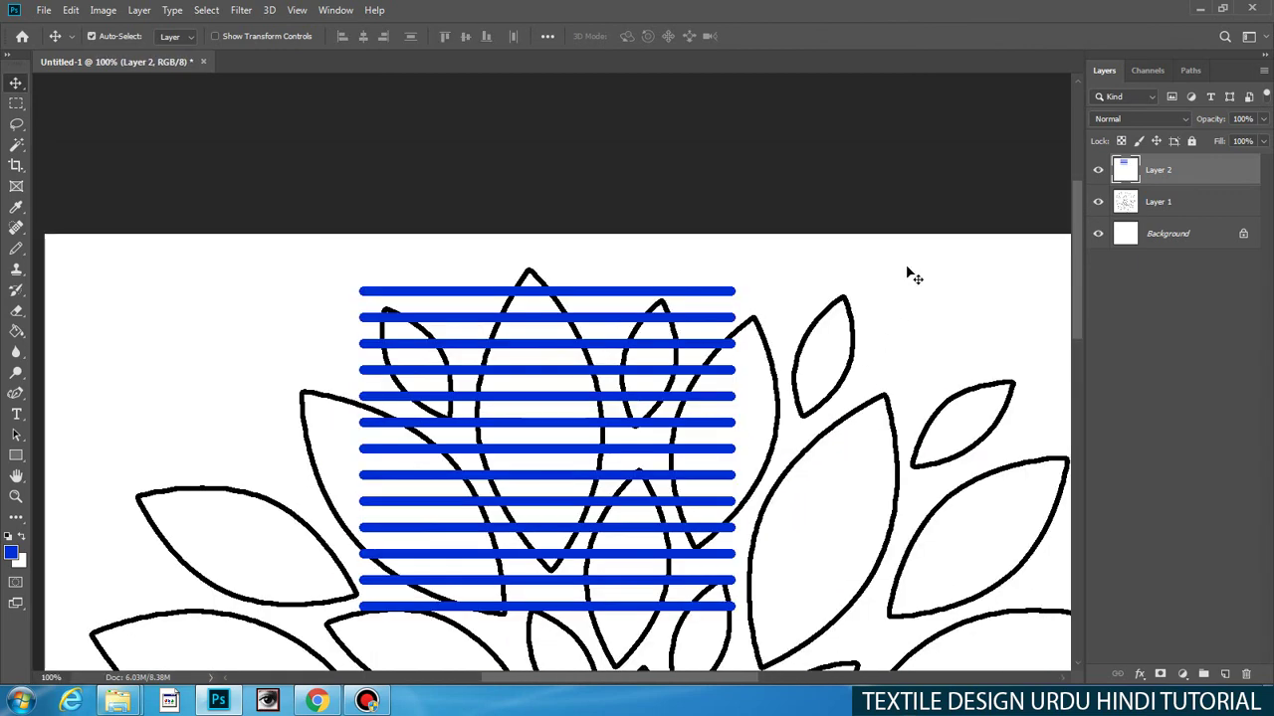
Step: Select the interior of the tall top petal on Layer 1, invert the selection, and hide Layer 2 to check it
left_click(1117, 206)
key("w")
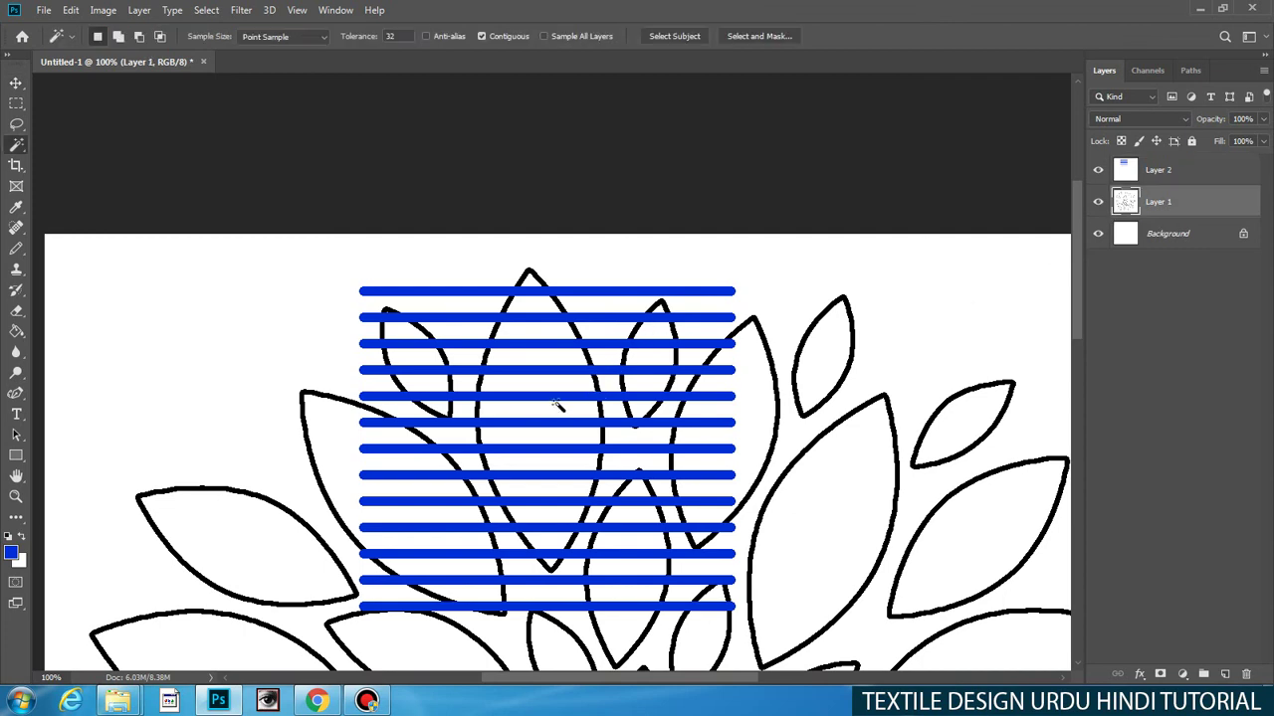
left_click(559, 406)
left_click(1099, 202)
left_click(1099, 202)
left_click(1099, 170)
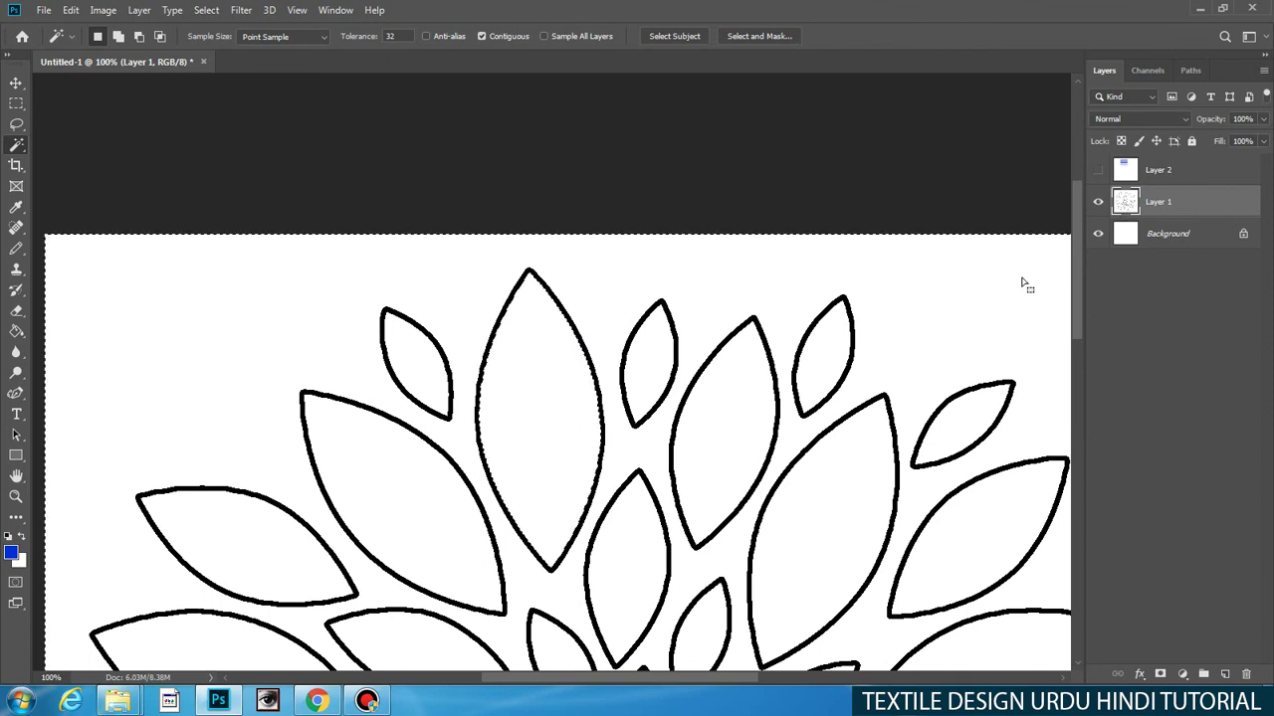
Step: Show Layer 2 and delete its stripes outside the tall top petal, leaving nothing selected
left_click(1099, 170)
left_click(1122, 172)
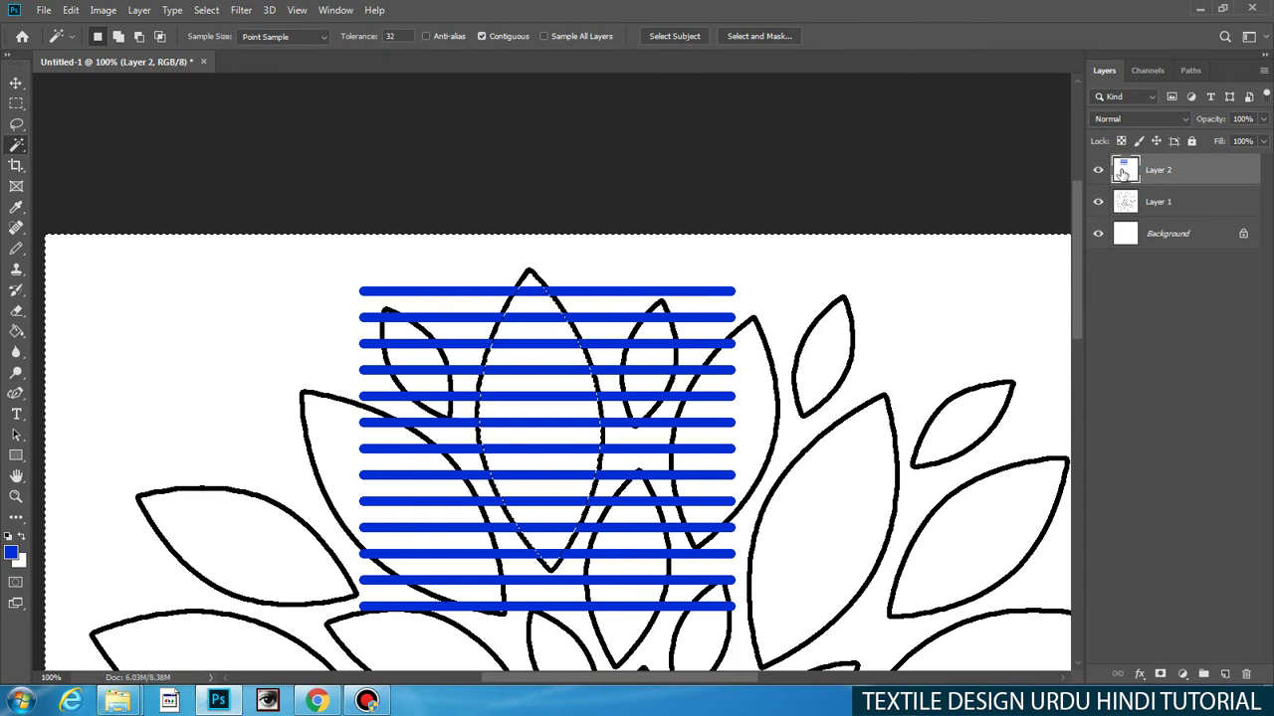
key("Delete")
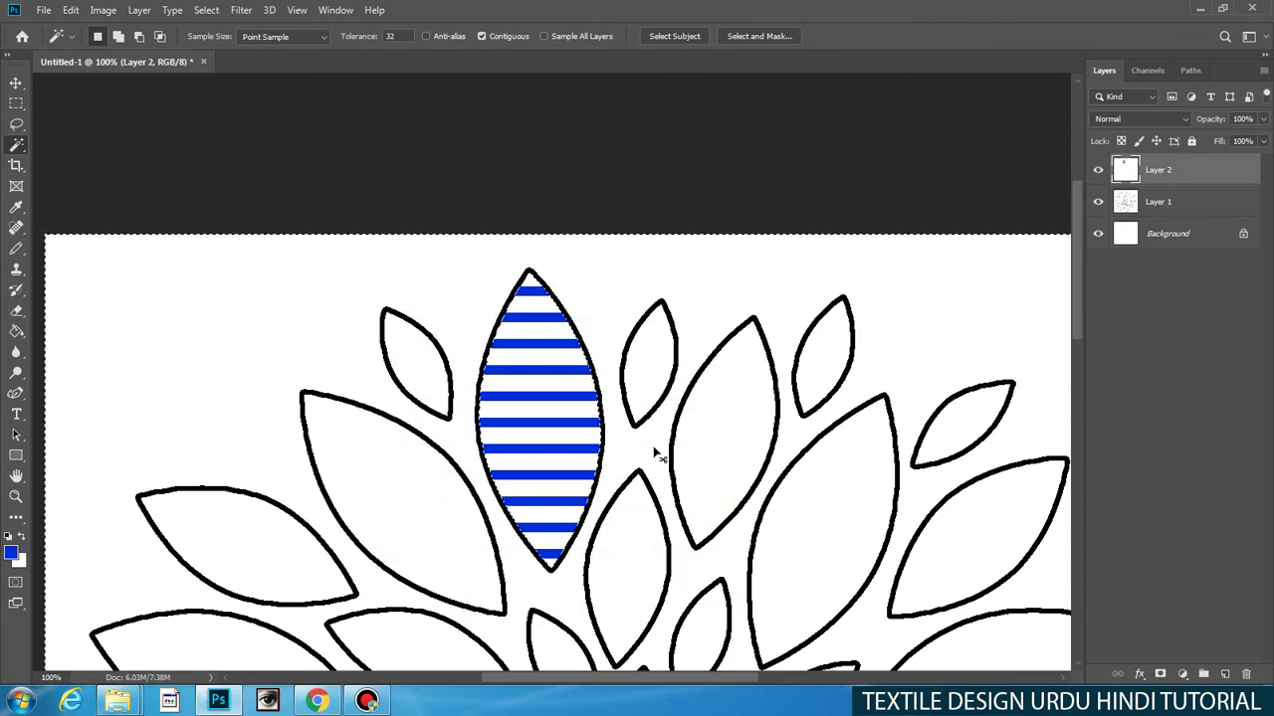
right_click(667, 412)
left_click(717, 455)
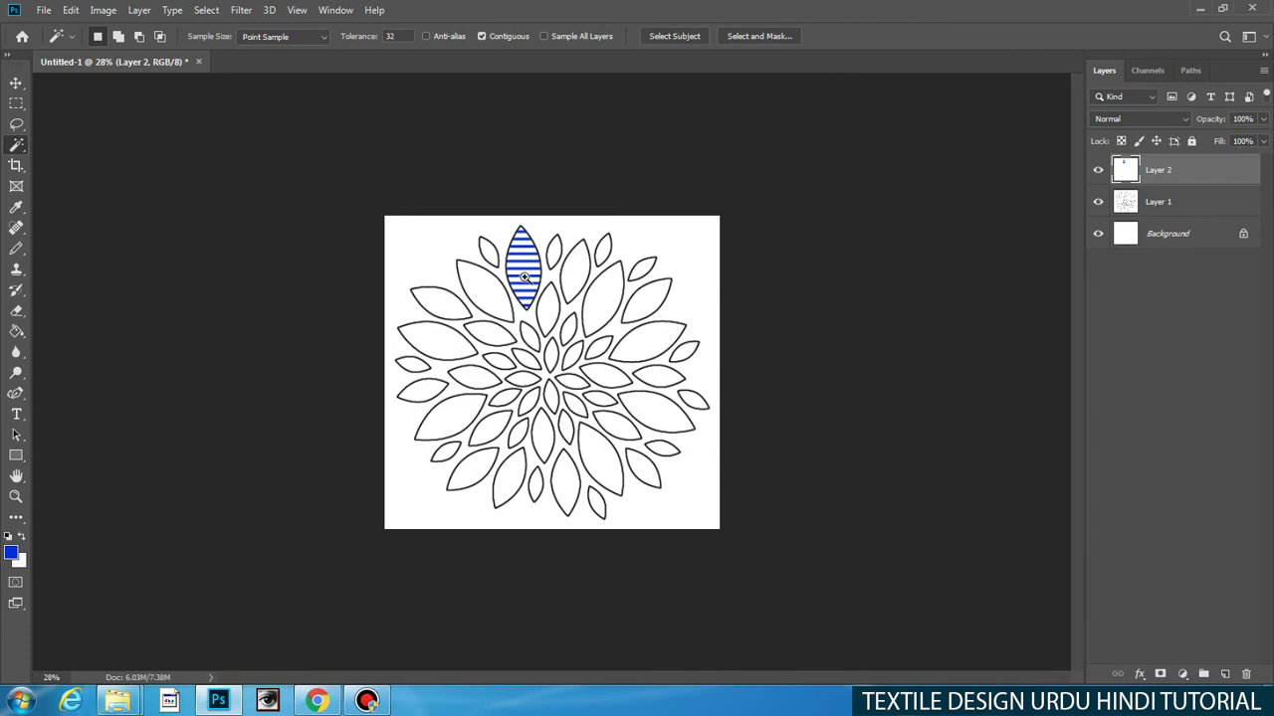
Step: Undo the trimming of the stripes to the petal and make Layer 2 visible
left_click_drag(524, 278, 565, 362)
key("ctrl+z")
key("ctrl+z")
key("ctrl+z")
key("ctrl+z")
key("ctrl+z")
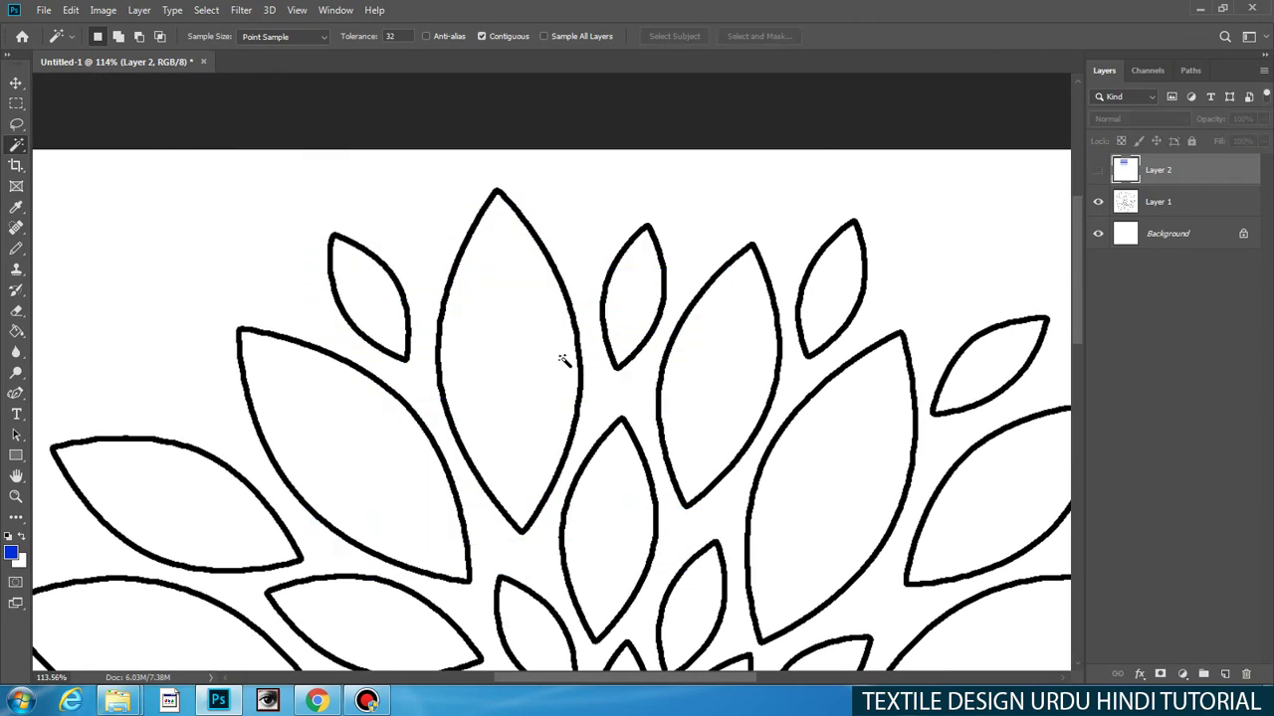
left_click(1098, 171)
Step: Copy all the blue stripes from Layer 2 into a new 473 × 408 px document and select its whole canvas
key("m")
left_click_drag(215, 155, 826, 576)
key("w")
left_click(789, 537)
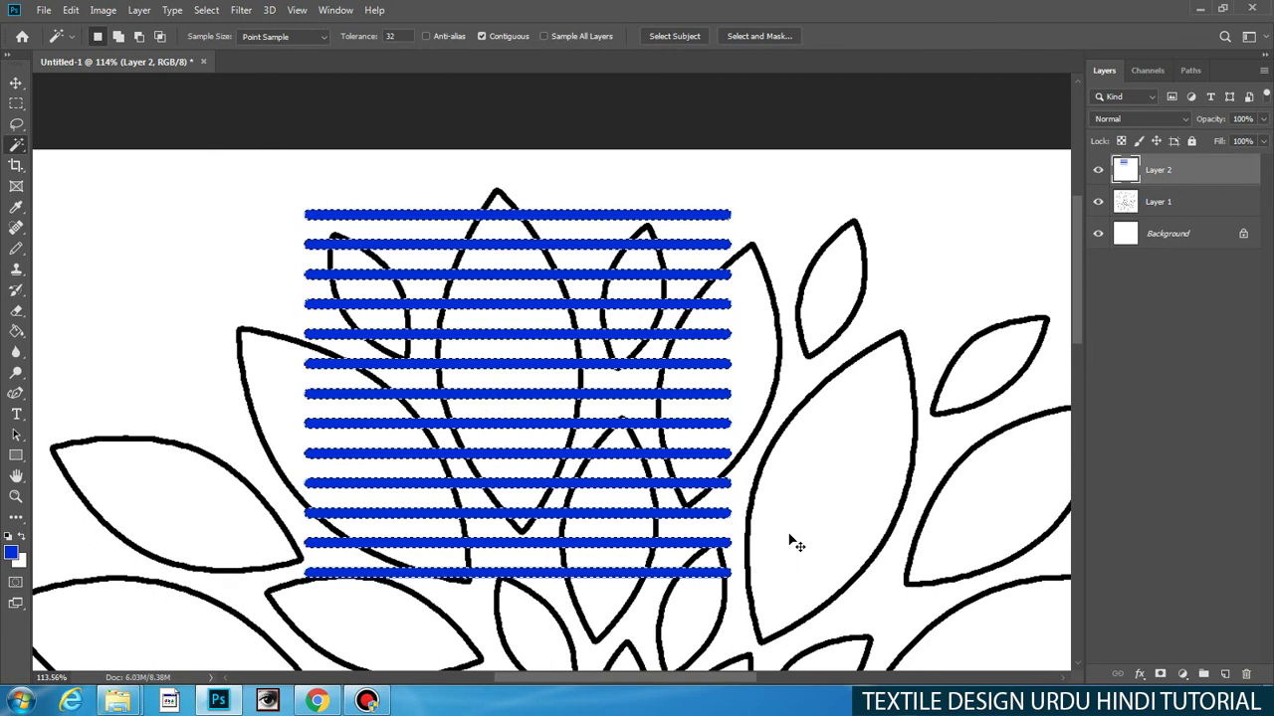
key("ctrl+n")
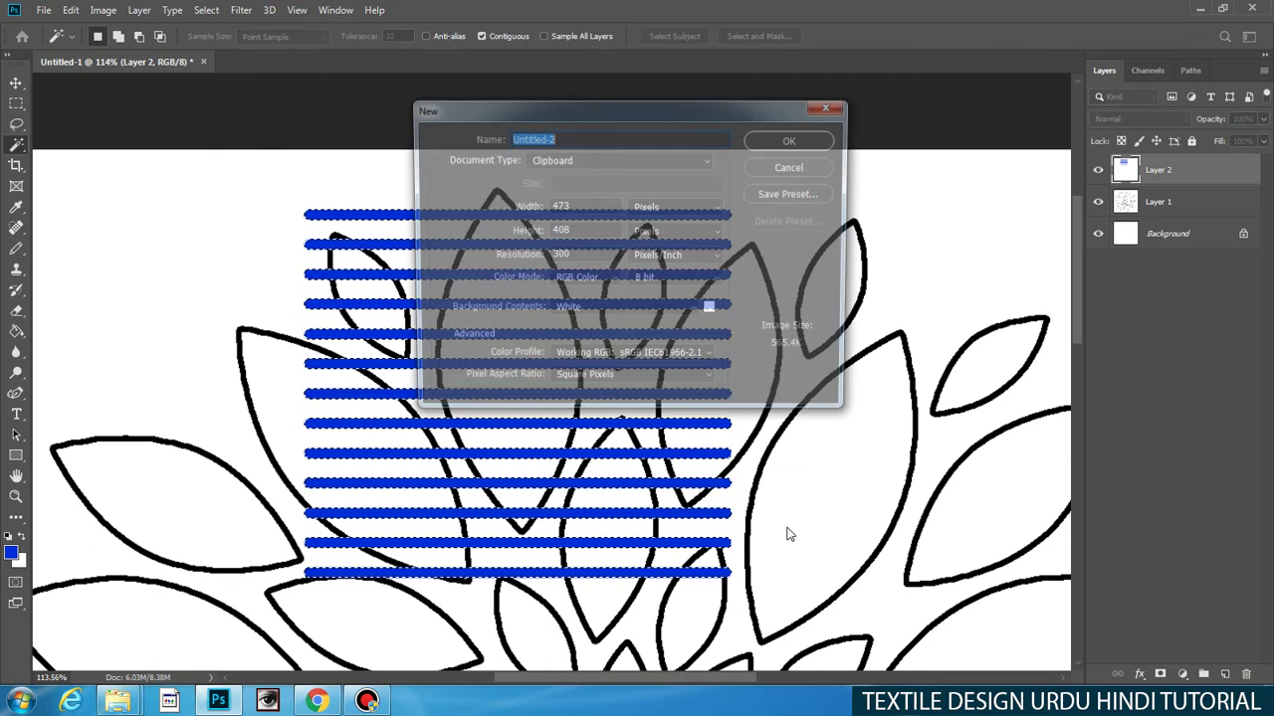
key("Return")
key("ctrl+v")
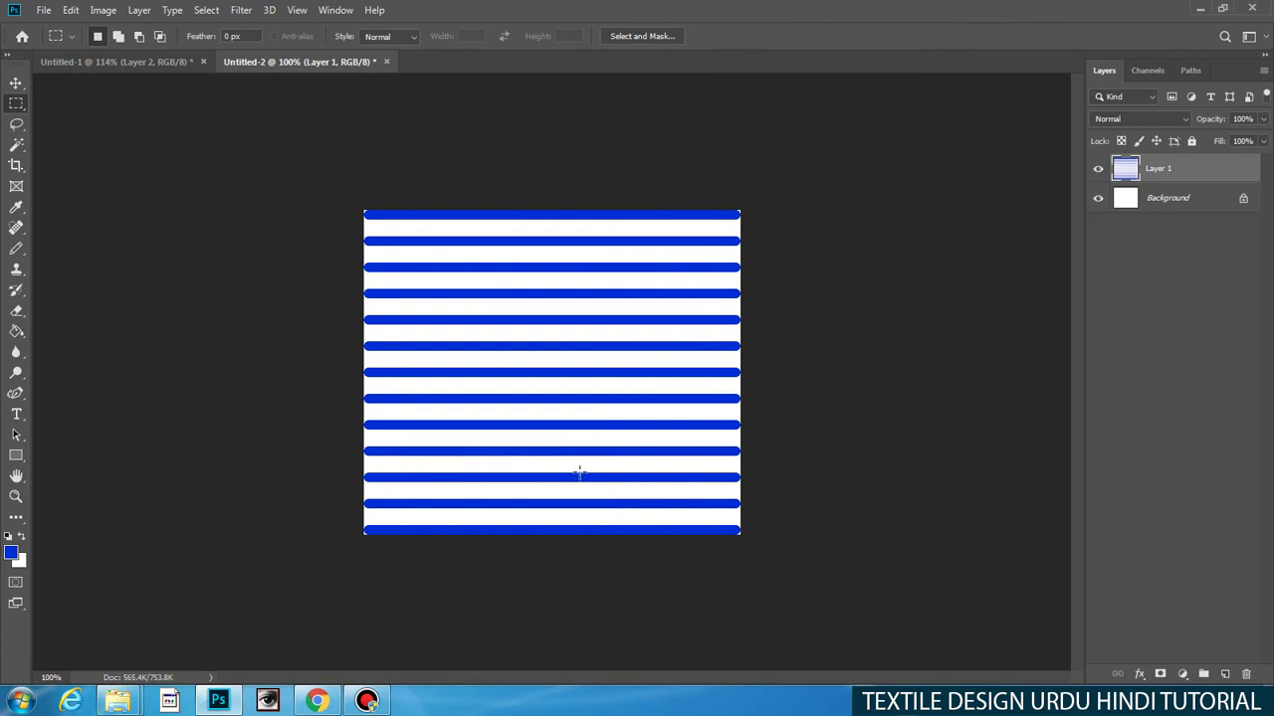
key("ctrl+a")
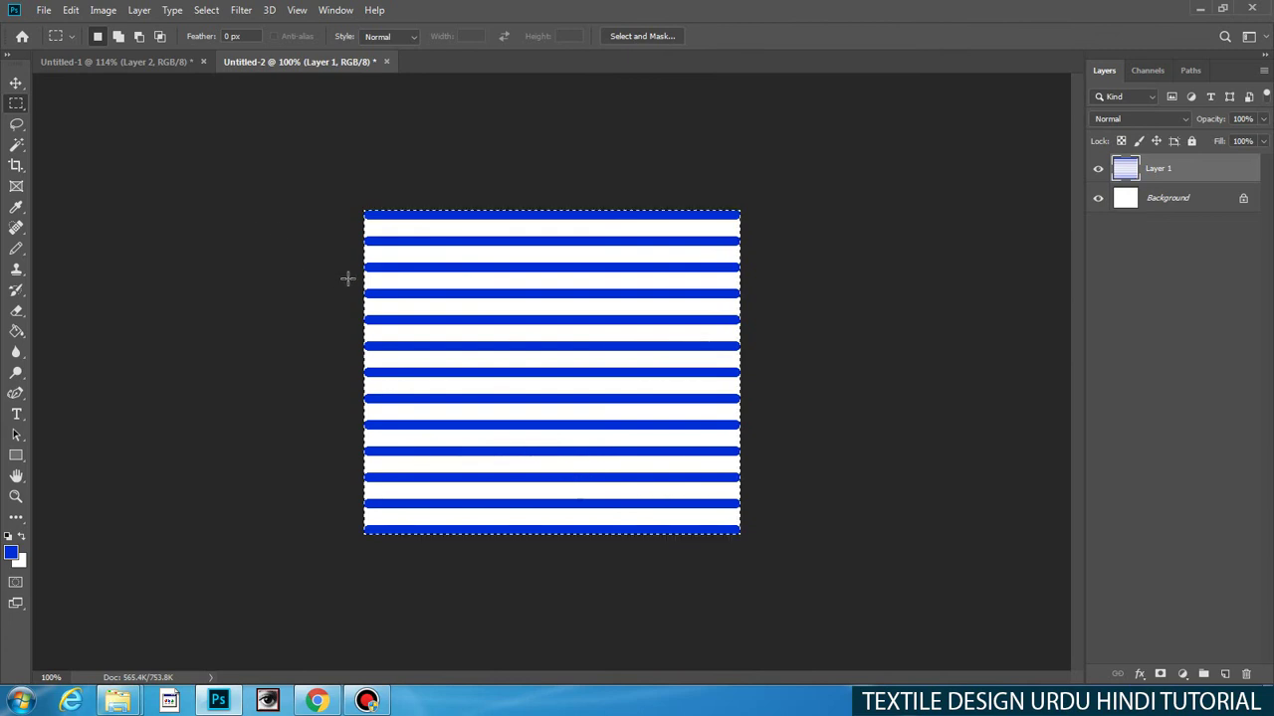
left_click(70, 10)
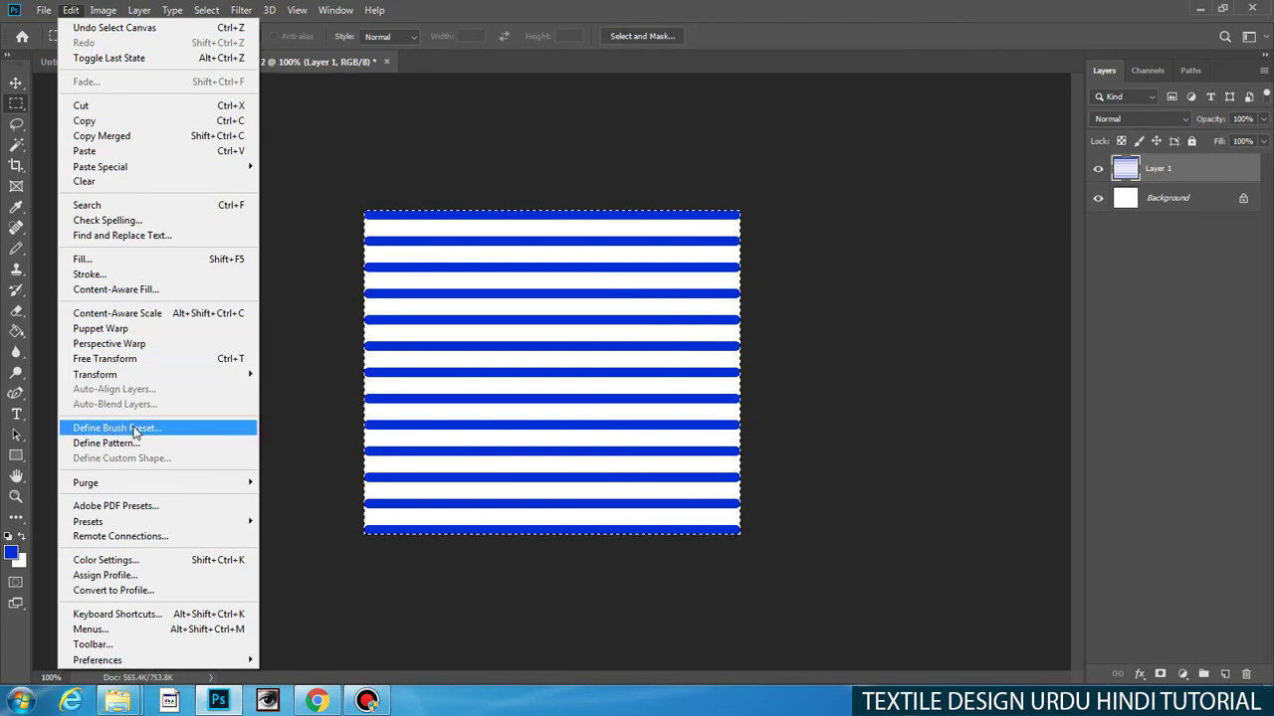
left_click(654, 8)
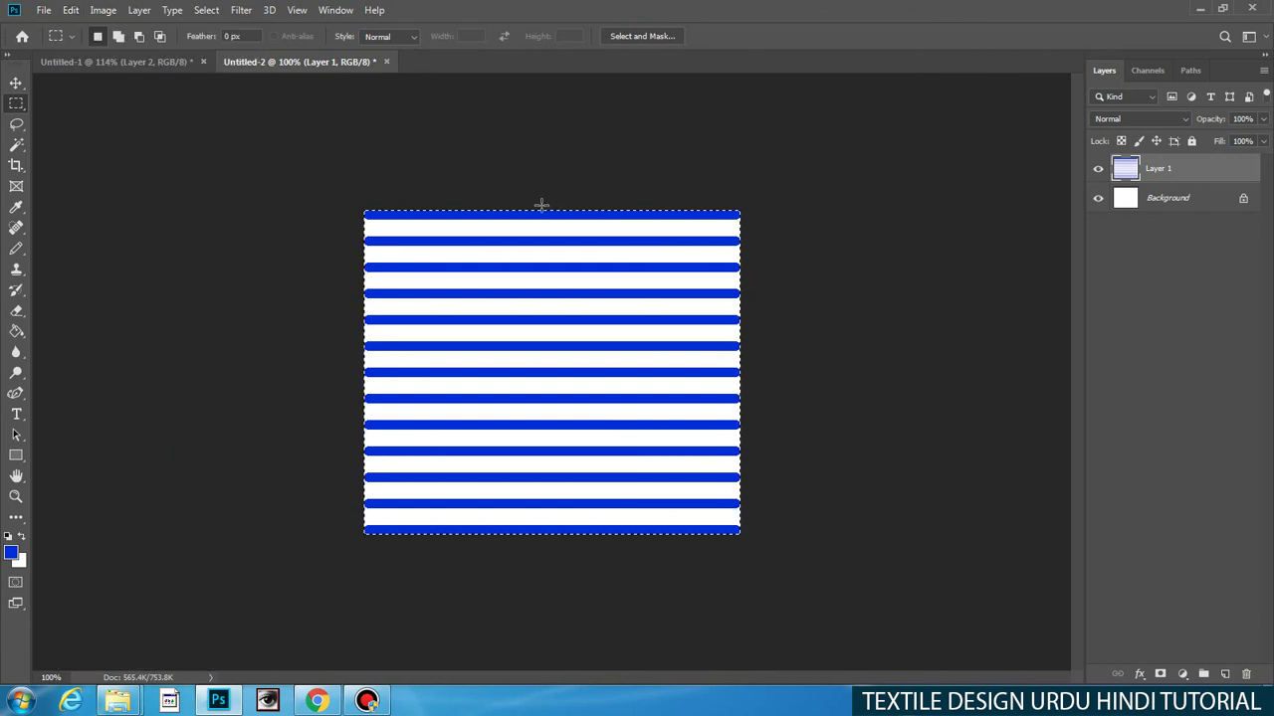
key("ctrl+Tab")
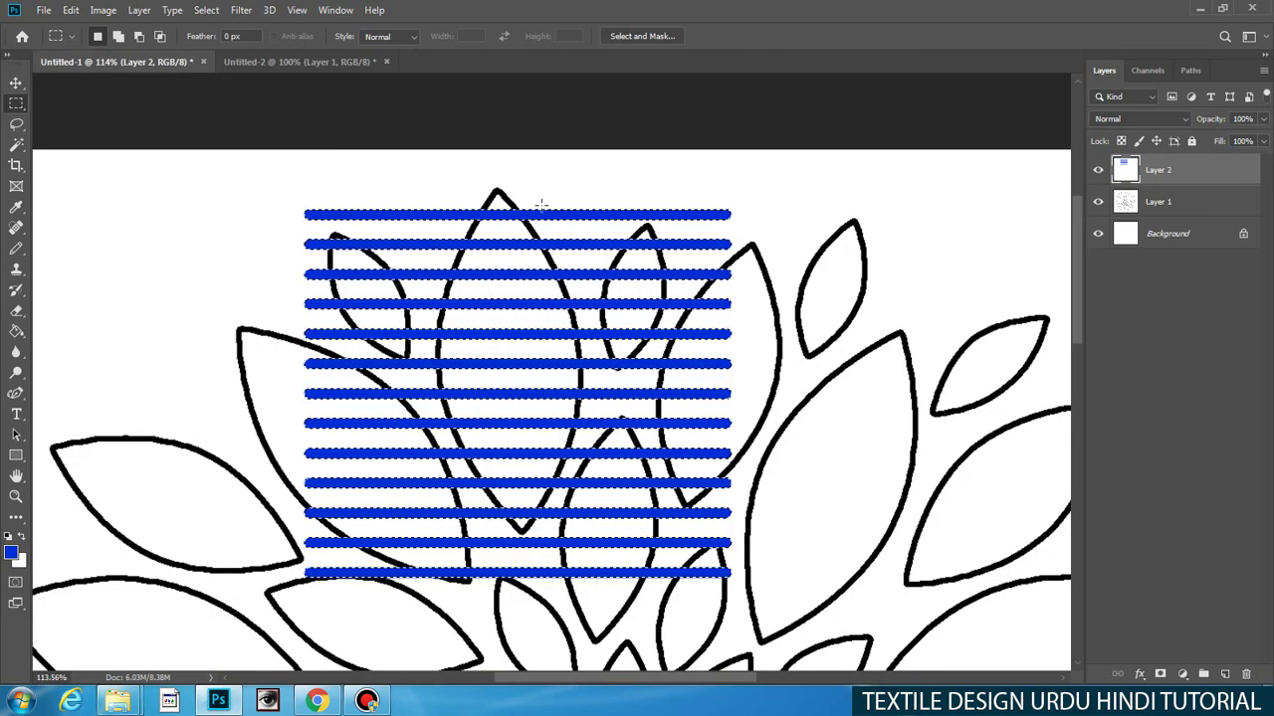
key("b")
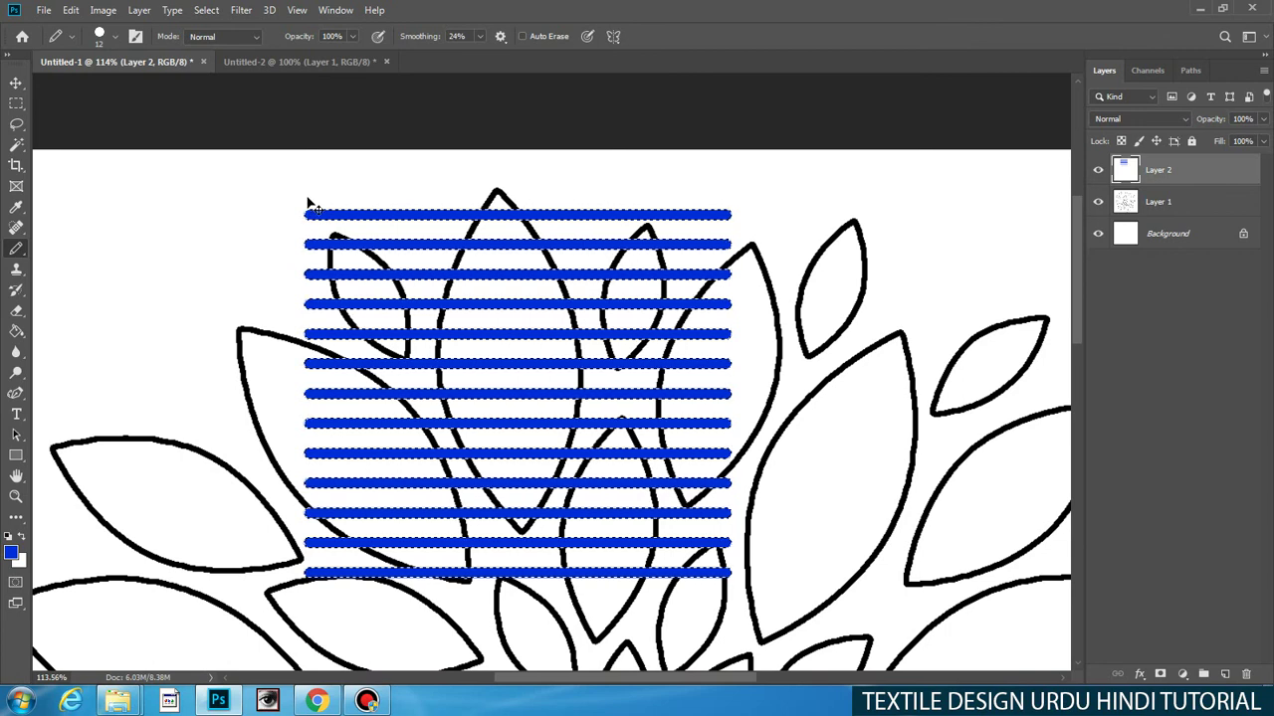
key("ctrl+Tab")
Step: Define the selected stripes as a brush preset named "12 Pixels Size 473"
left_click(71, 10)
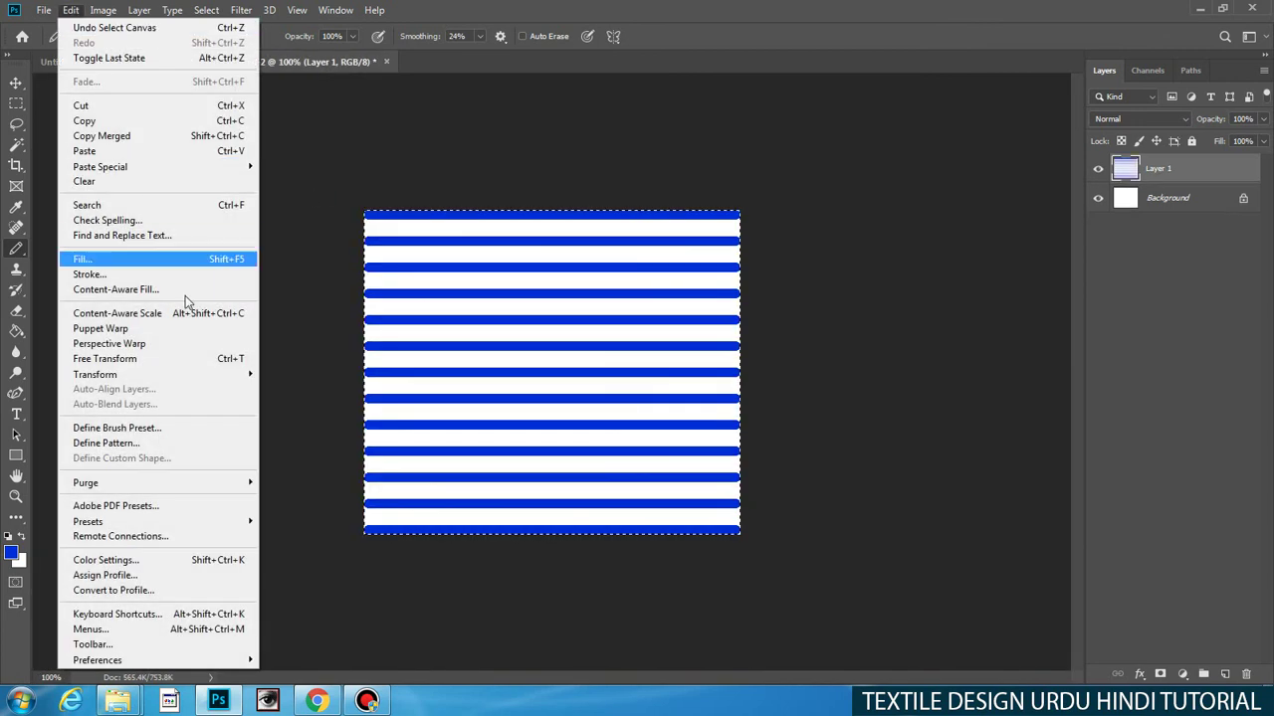
left_click(146, 429)
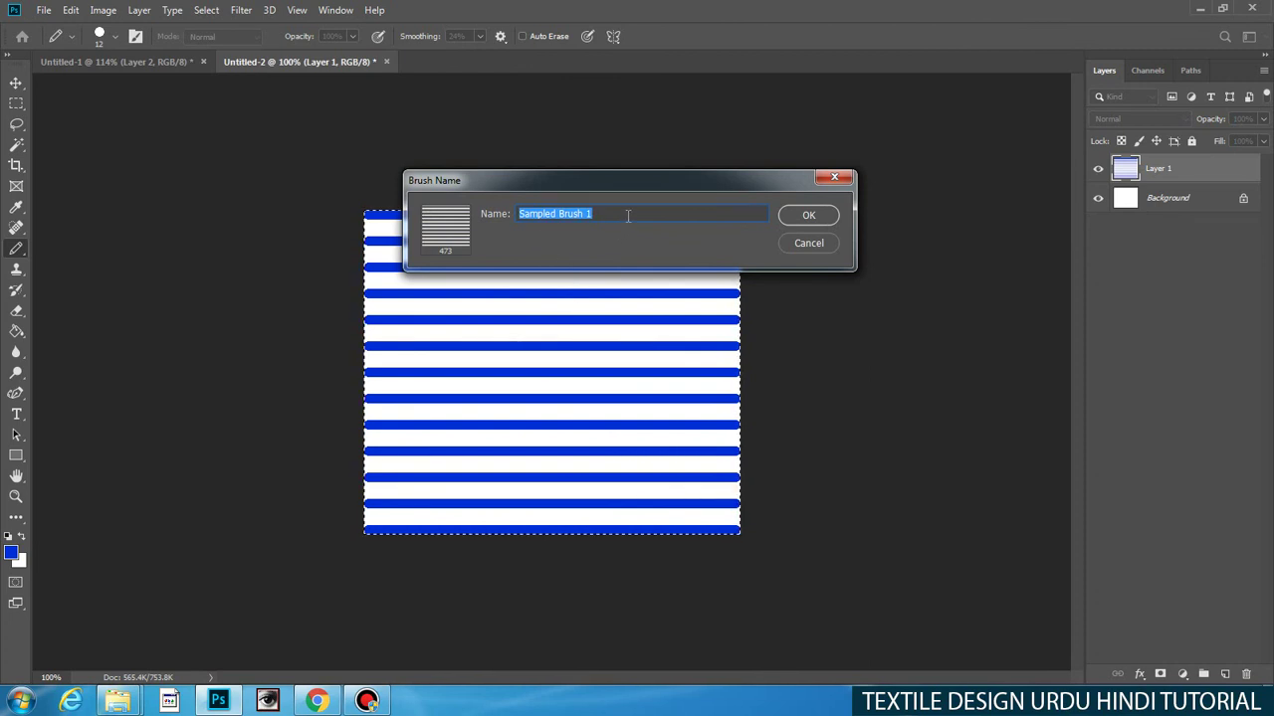
type("12 P")
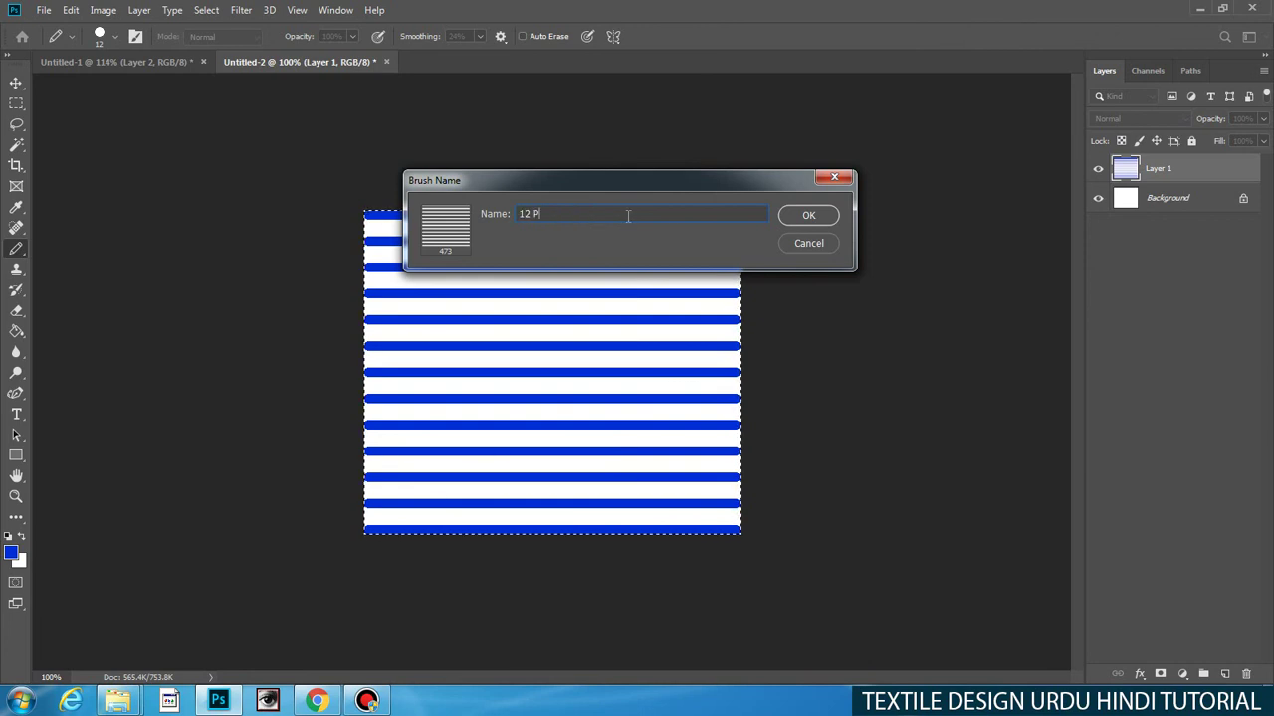
type("ixels Size 47")
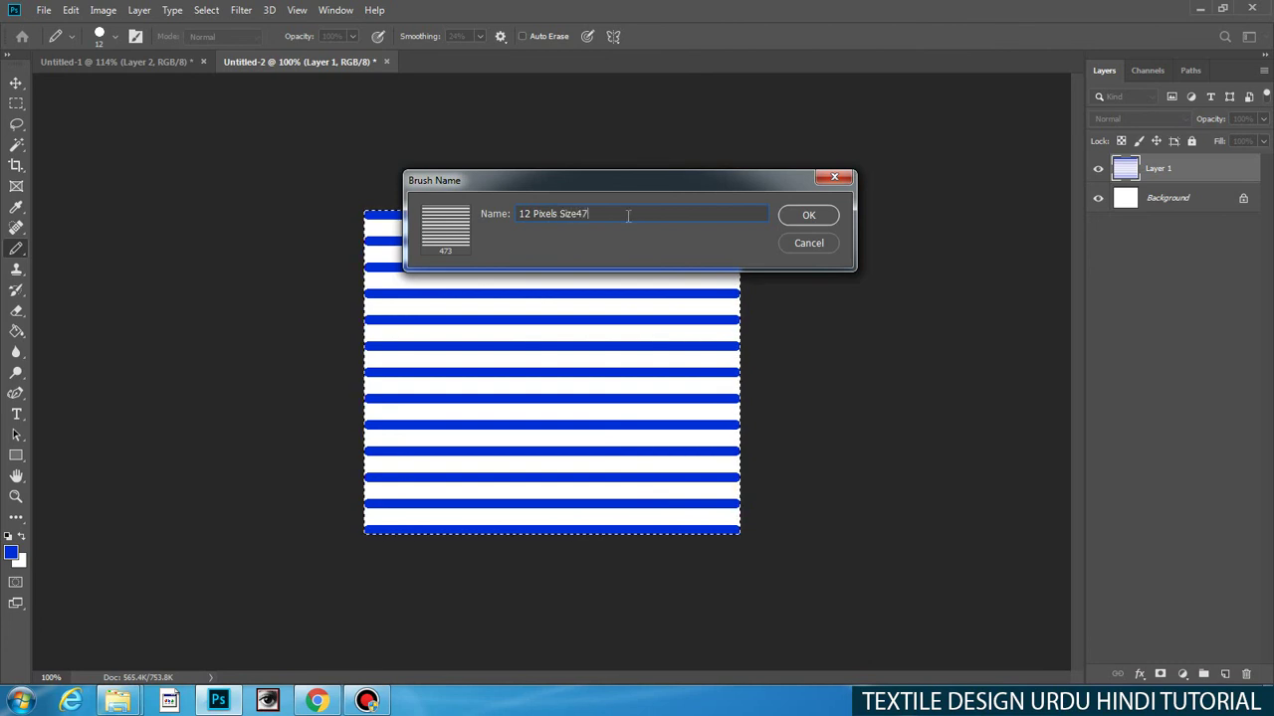
type("3")
left_click(579, 213)
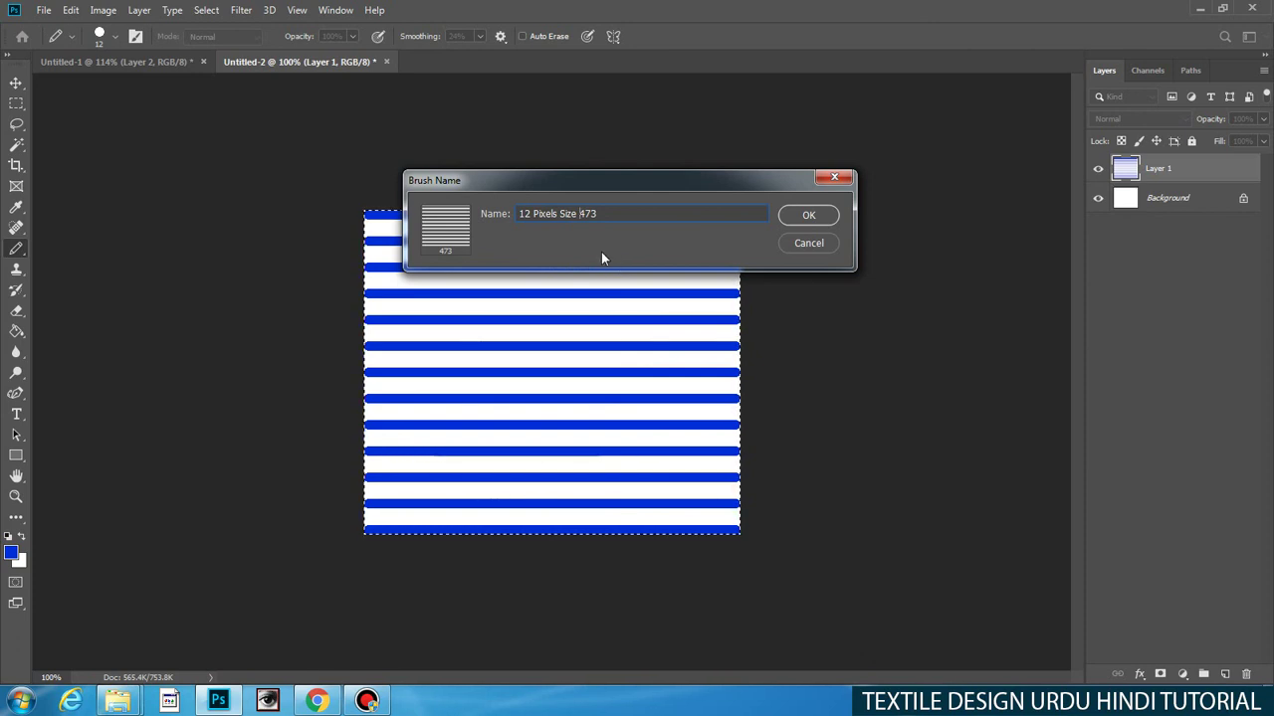
left_click(806, 221)
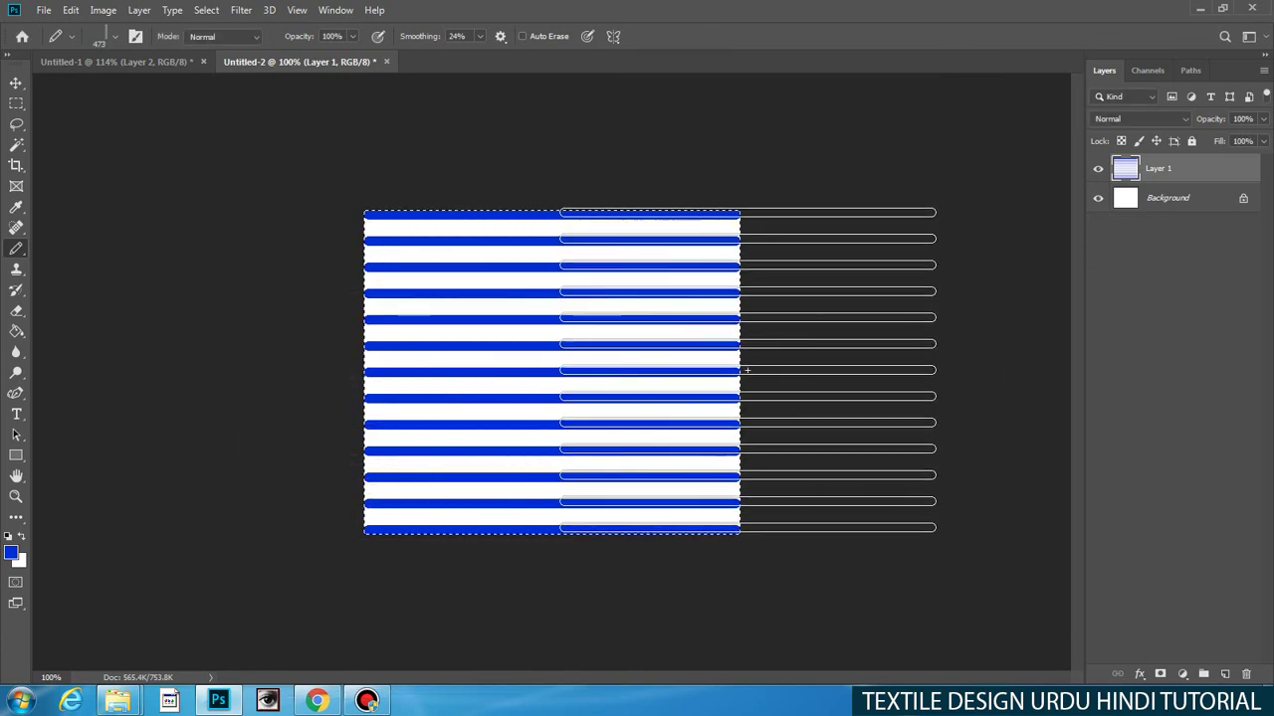
Step: Choose the 12 Pixels Size 473 brush preset and close the Untitled-2 document without saving it
key("F5")
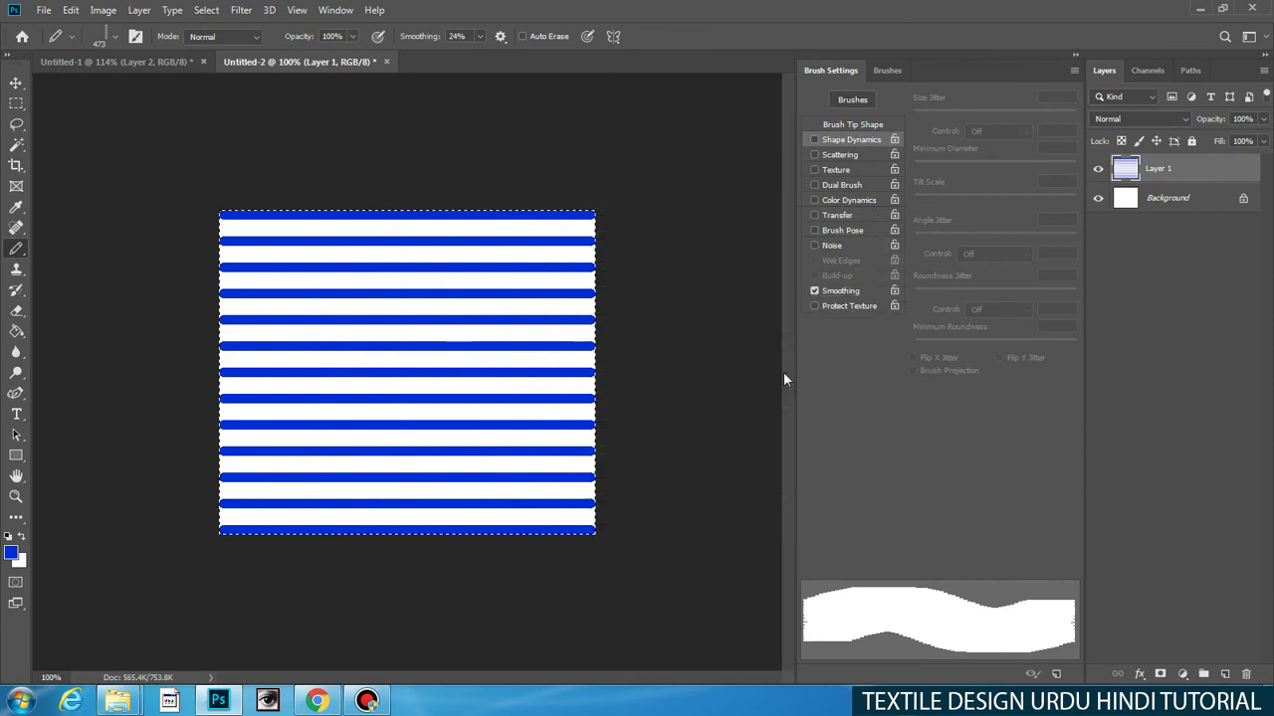
left_click(856, 101)
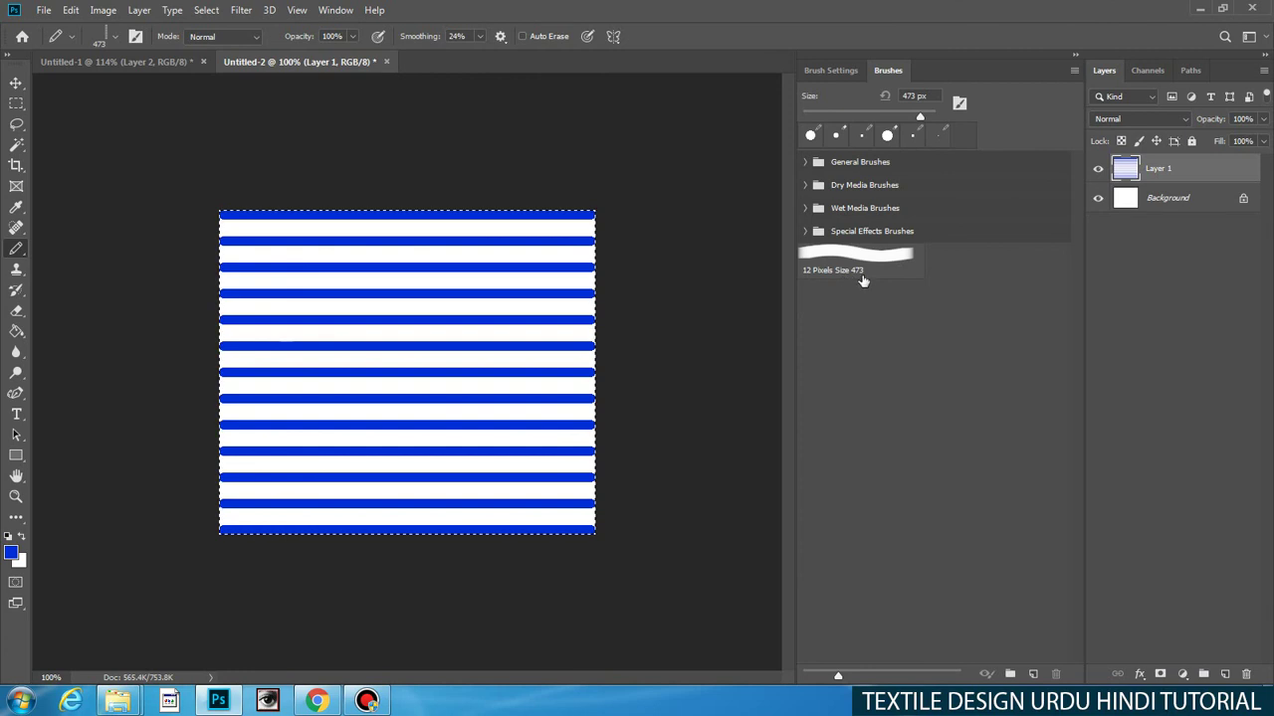
mouse_move(858, 275)
left_mouse_down()
mouse_move(488, 283)
mouse_move(659, 387)
mouse_move(544, 412)
mouse_move(515, 330)
left_mouse_up()
key("ctrl+w")
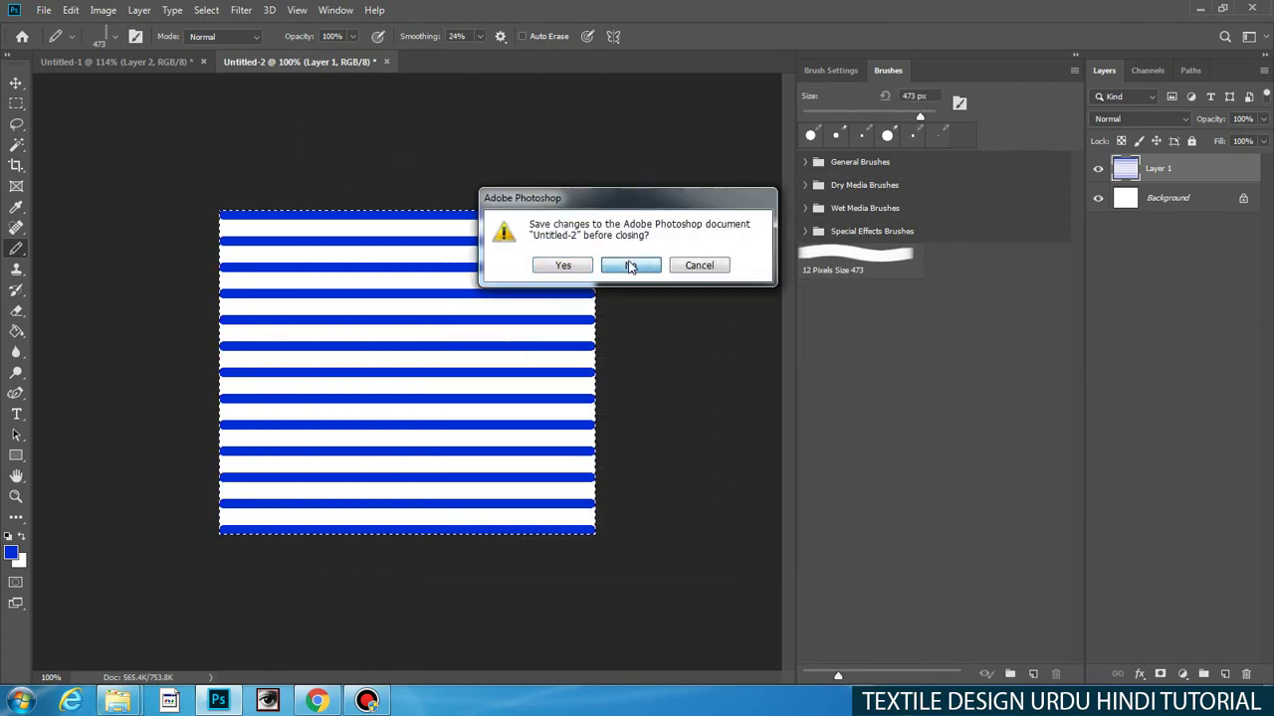
left_click(630, 265)
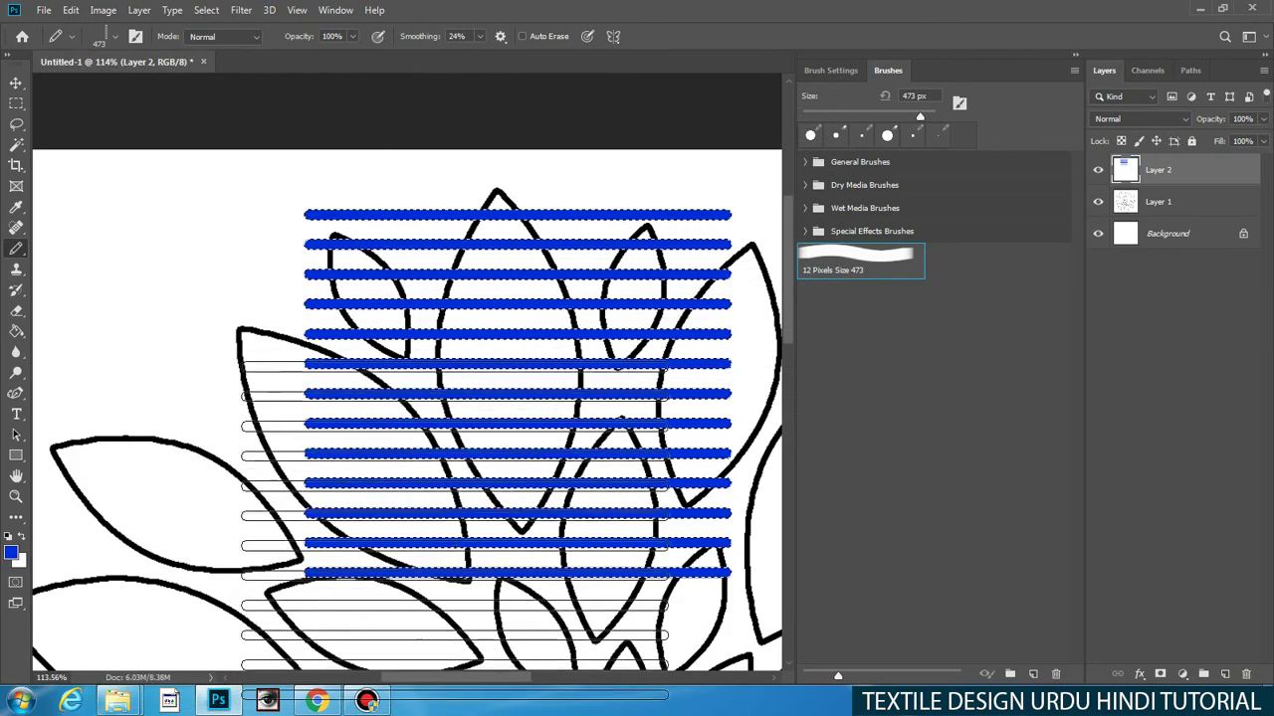
Step: Hide Layer 2 with nothing selected and create a new empty layer directly above Layer 1
key("ctrl+d")
key("ctrl+comma")
left_click_drag(518, 429, 426, 424)
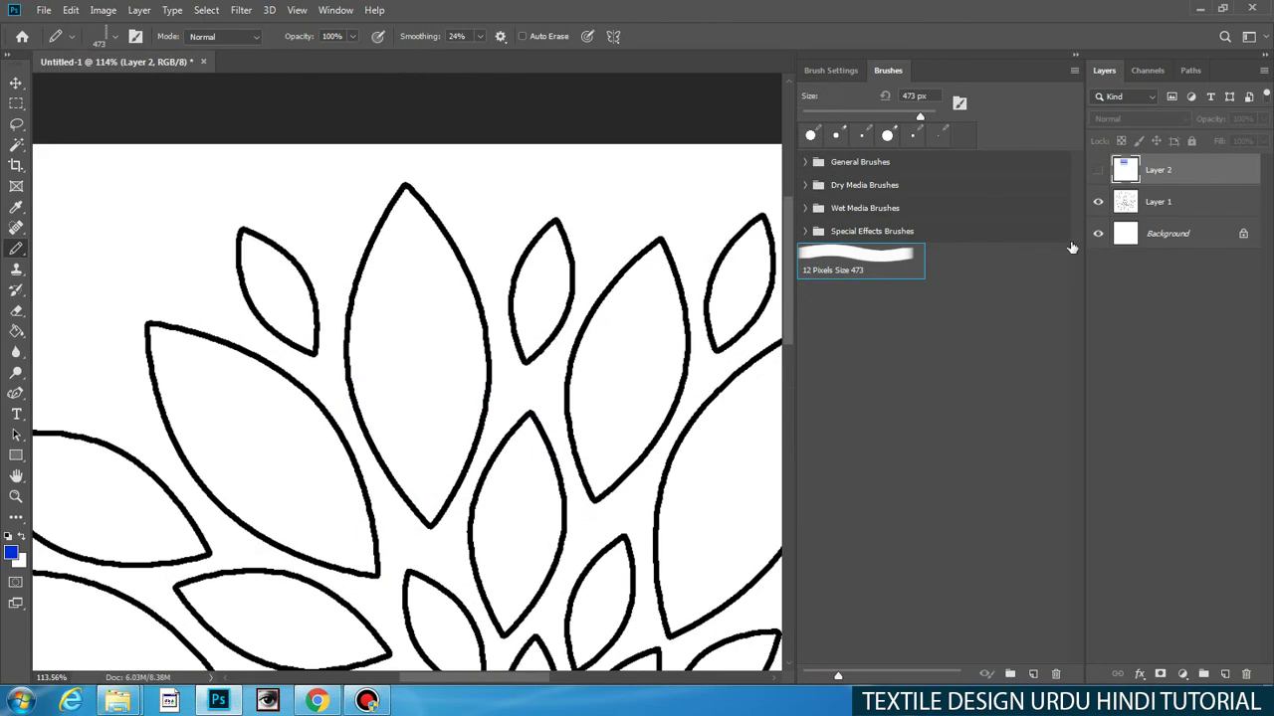
key("F5")
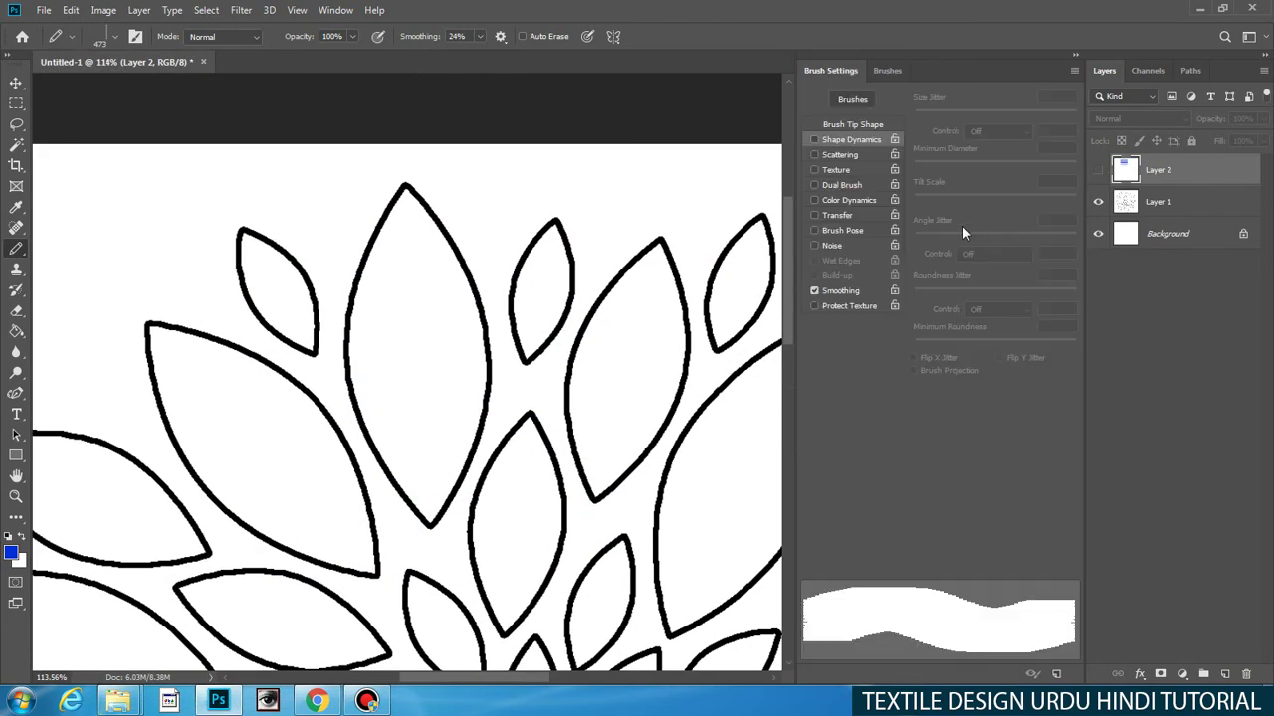
key("F5")
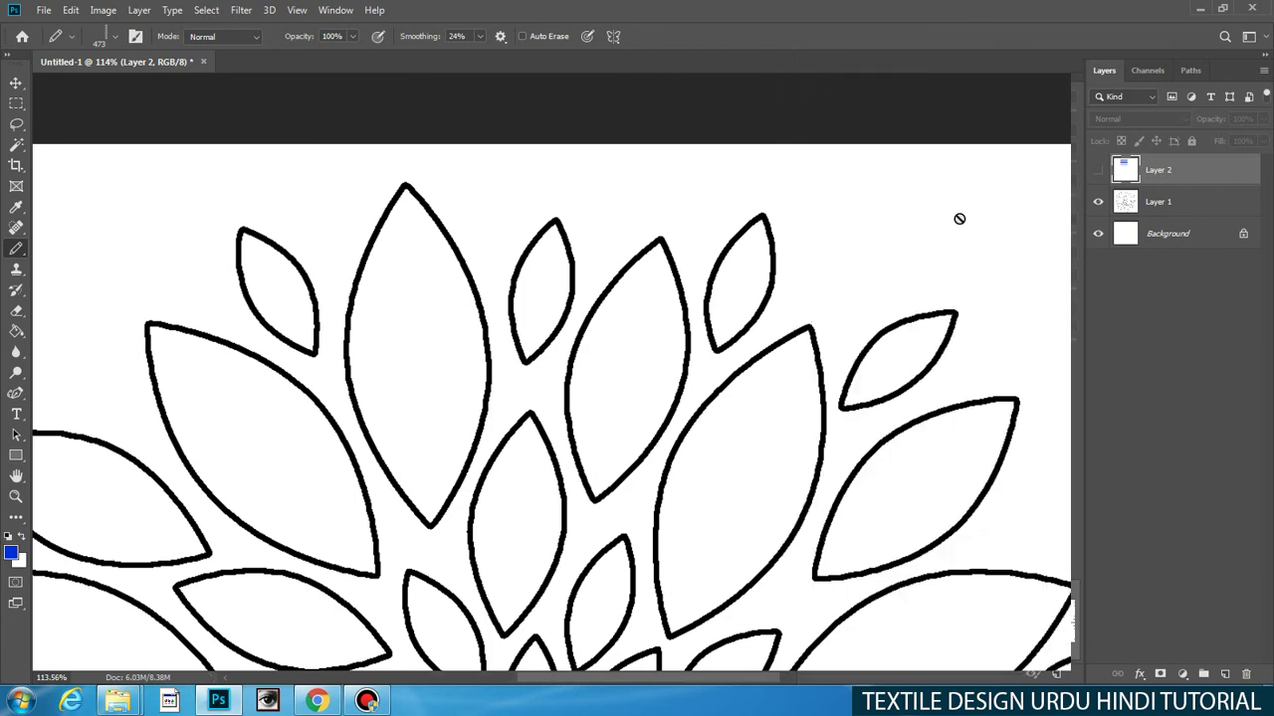
left_click(1120, 202)
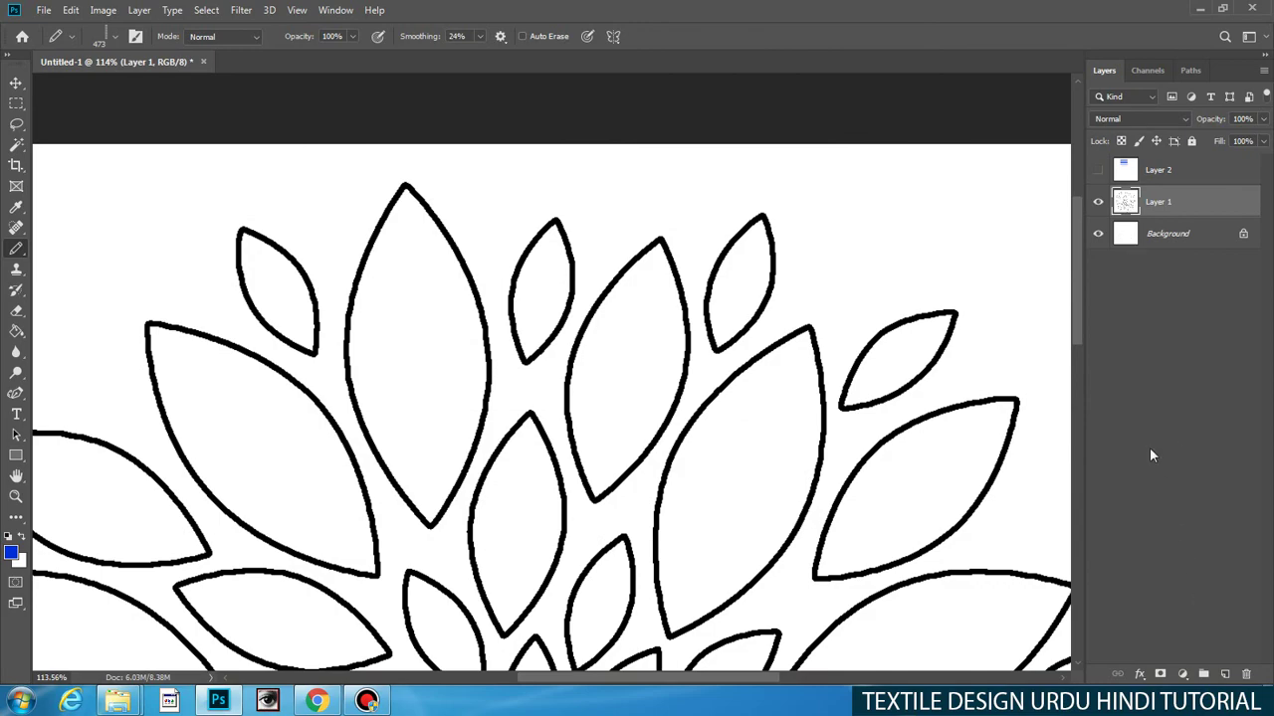
left_click(1225, 675)
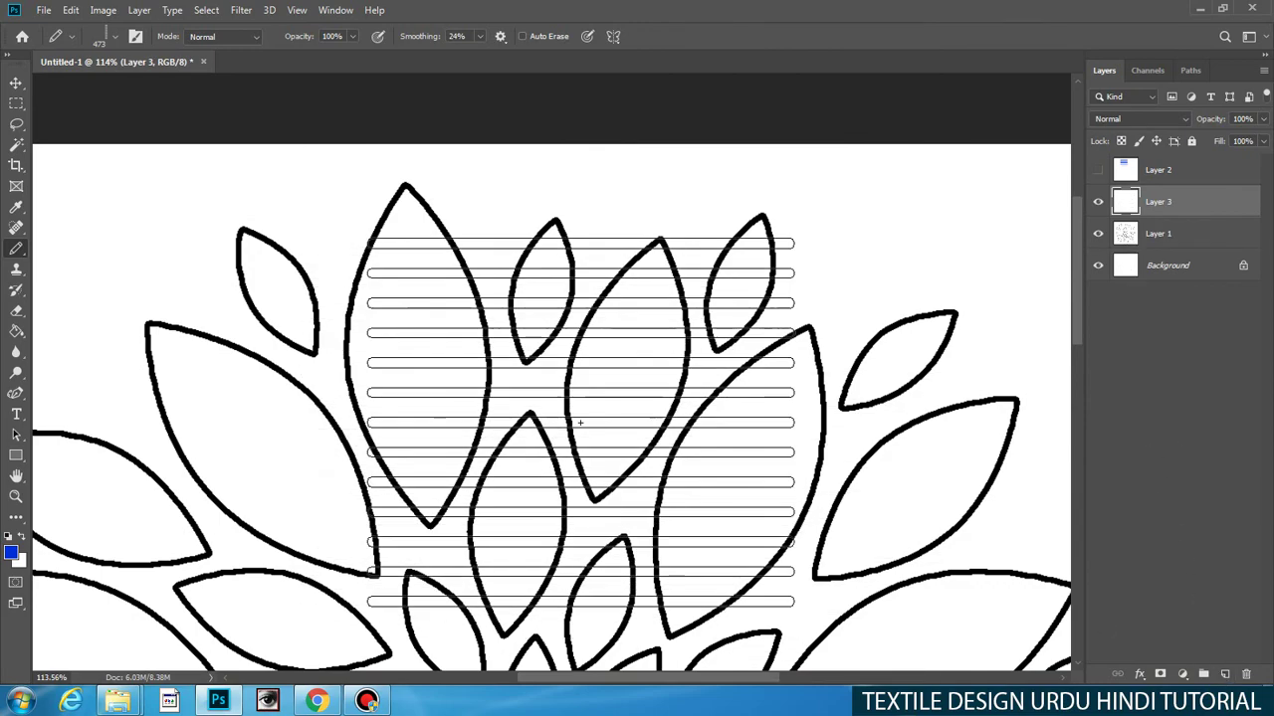
Step: Try to stamp the stripe brush inside the tall top petal selected on Layer 1, and undo it
scroll(517, 376, "down", 3)
scroll(532, 378, "up", 3)
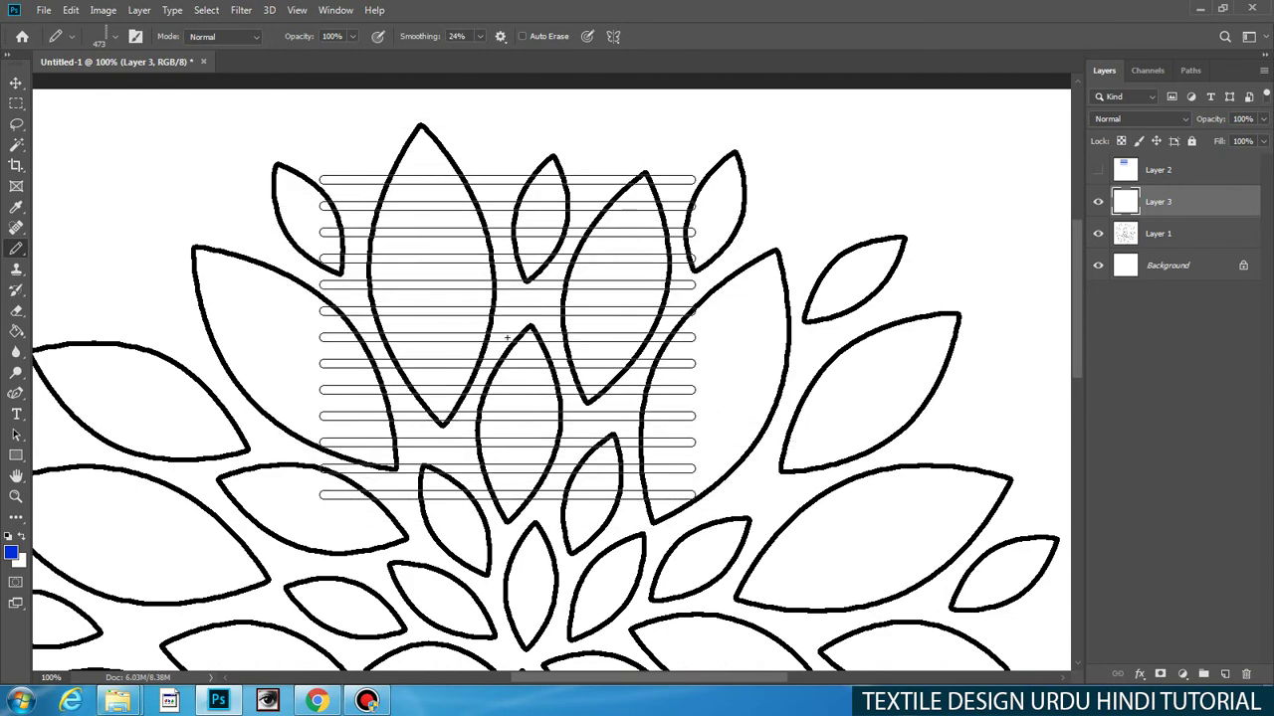
left_click_drag(467, 372, 384, 401)
scroll(455, 396, "down", 2)
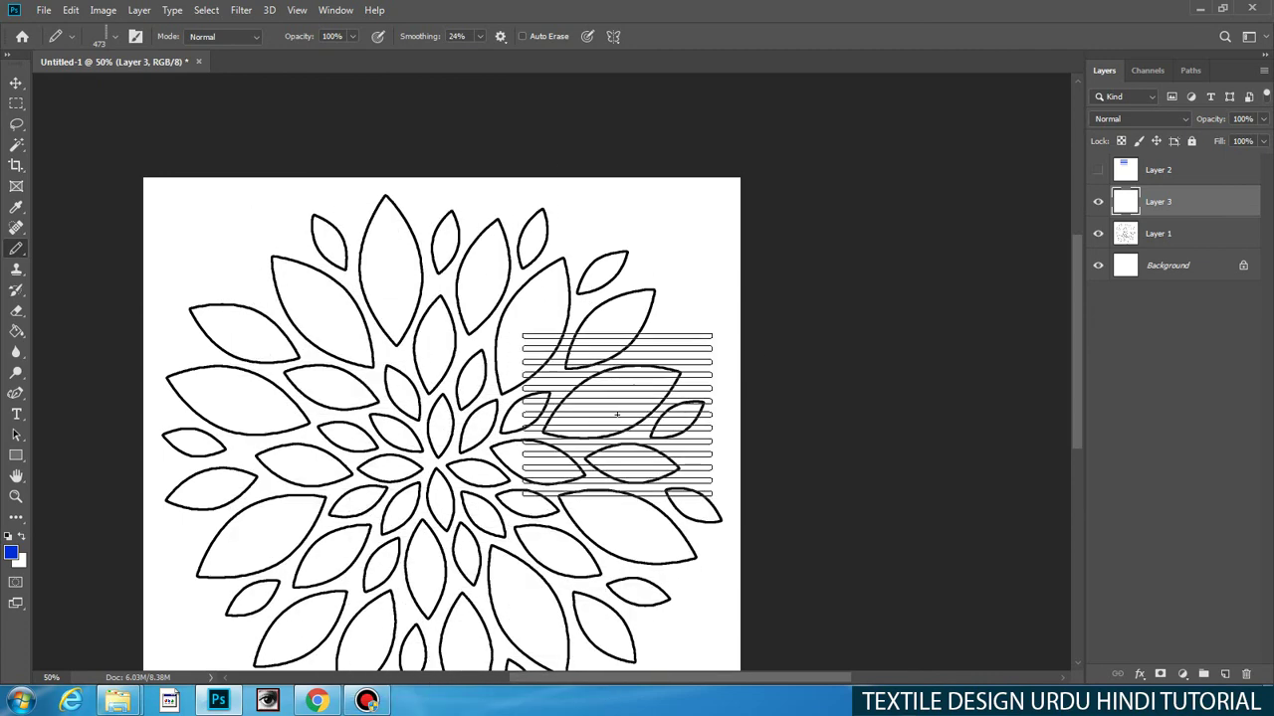
left_click(1129, 236)
key("w")
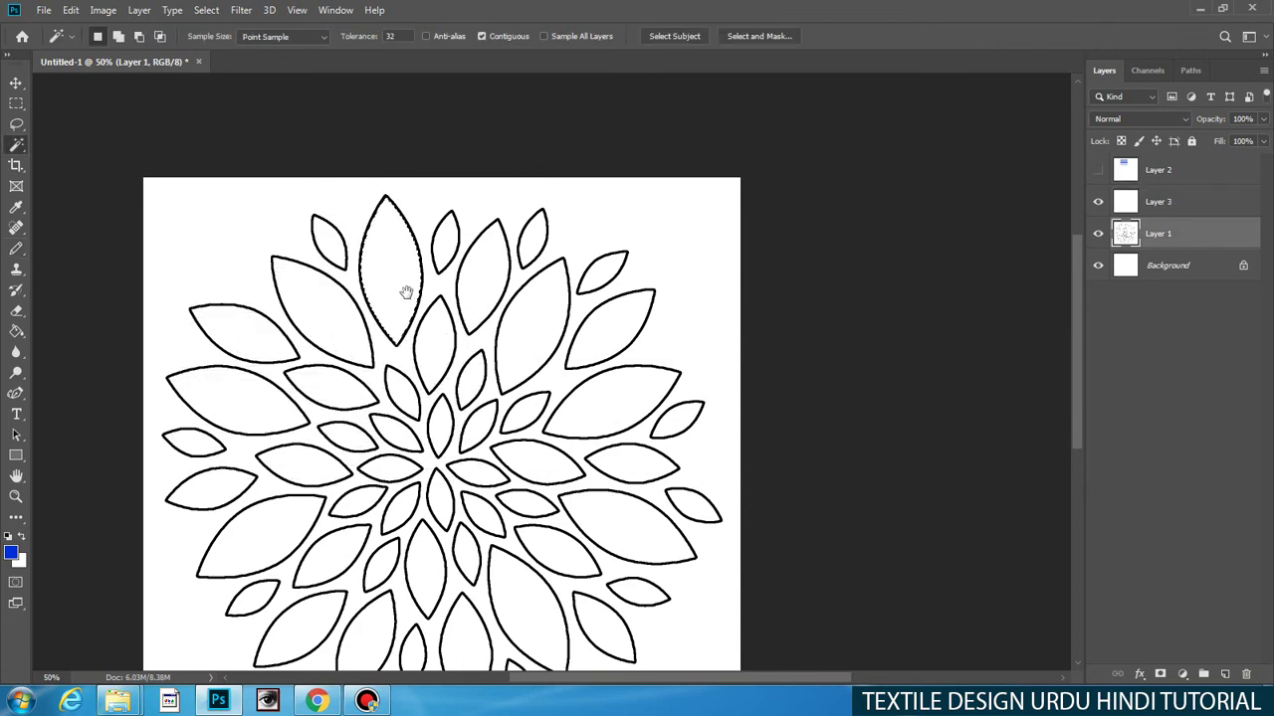
key("ctrl+plus")
key("b")
key("ctrl+plus")
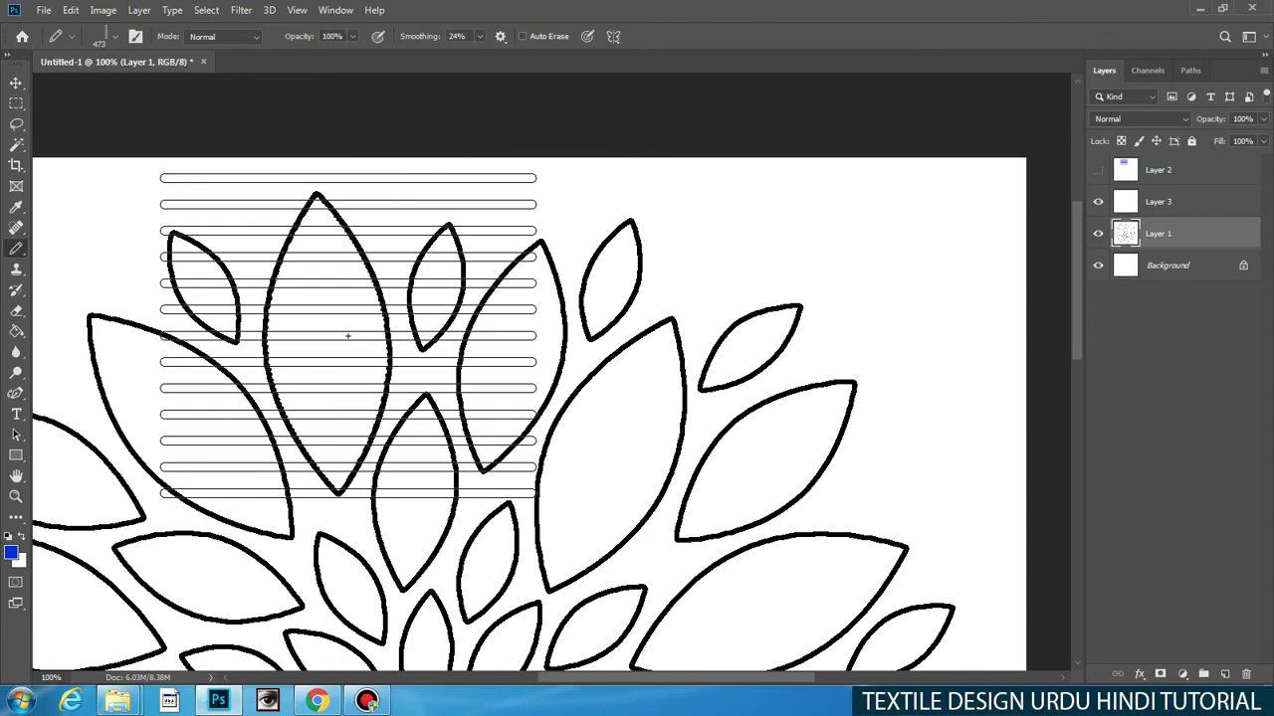
left_click(339, 327)
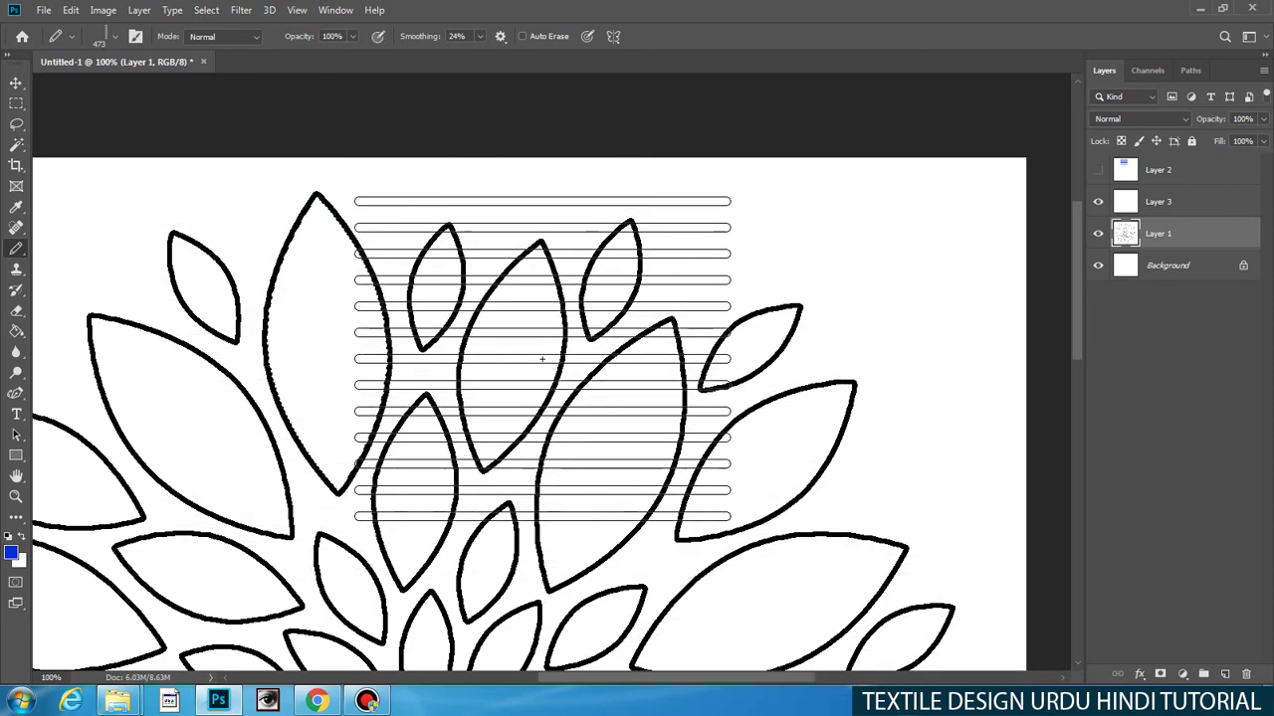
key("ctrl+z")
Step: Fill Layer 1's petal outlines with the blue foreground color on Layer 3, leaving nothing selected, and hide Layer 1
left_click_drag(430, 428, 381, 447)
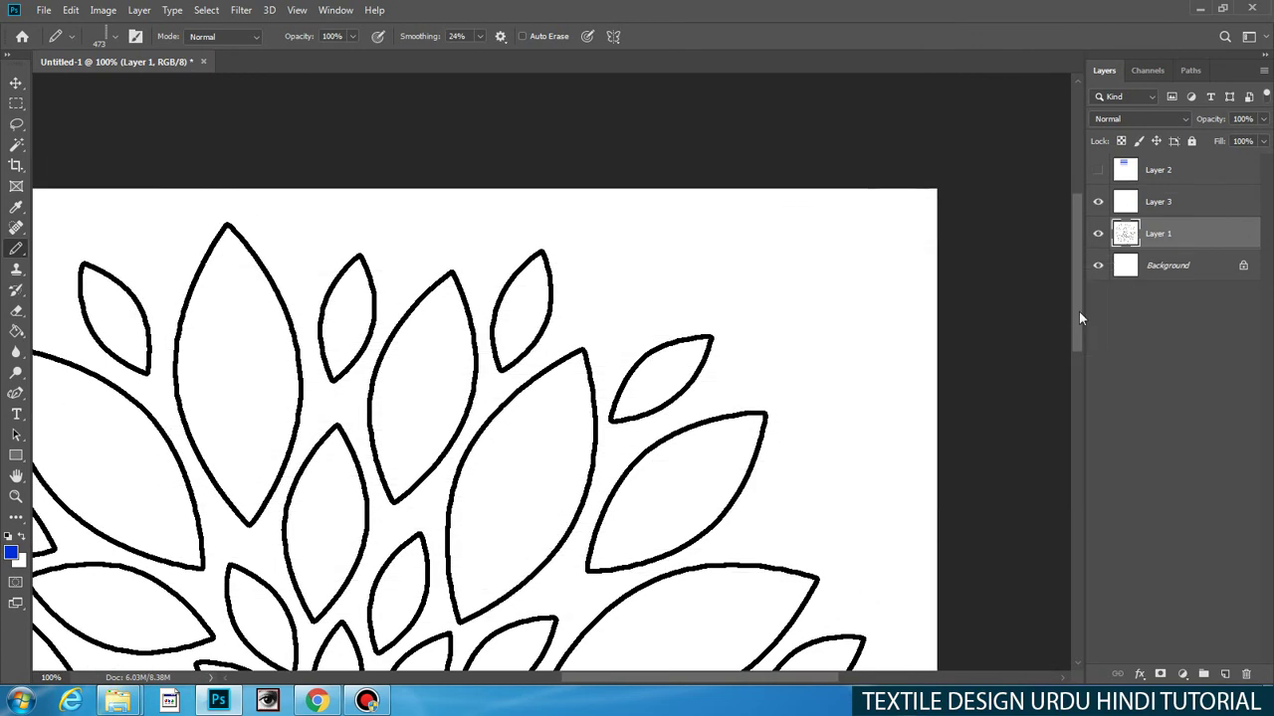
key("w")
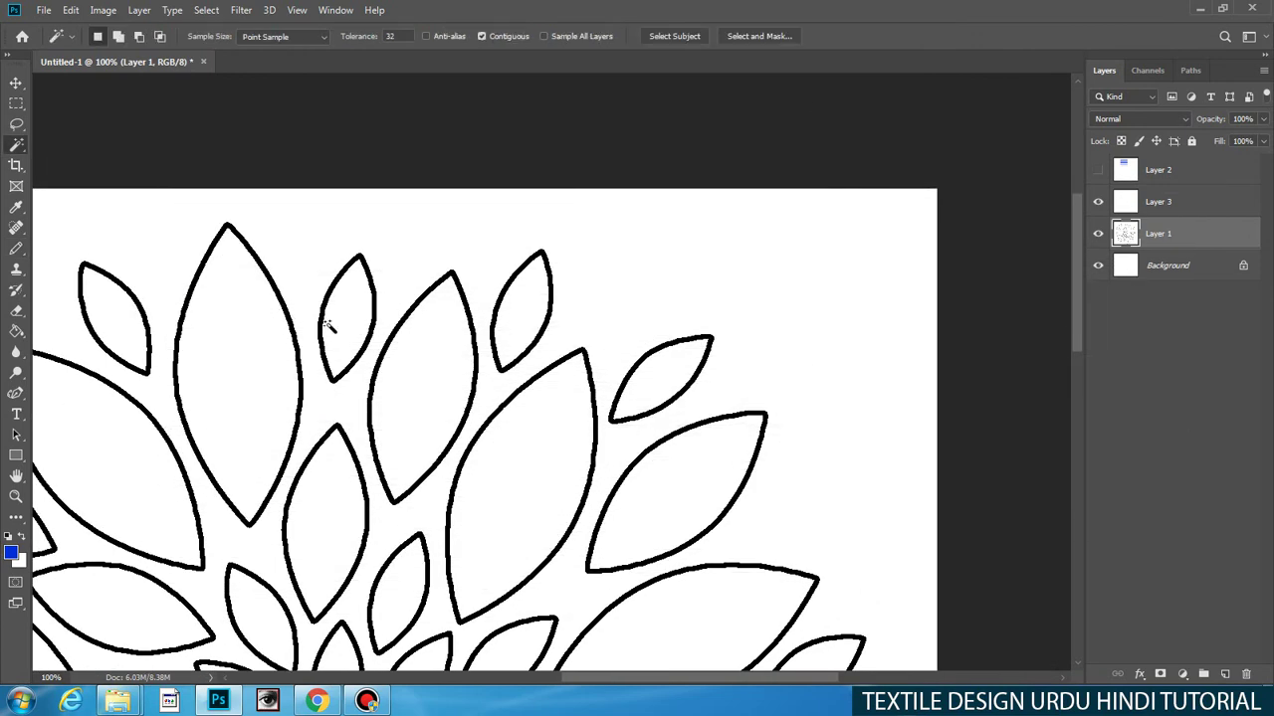
left_click(1171, 202)
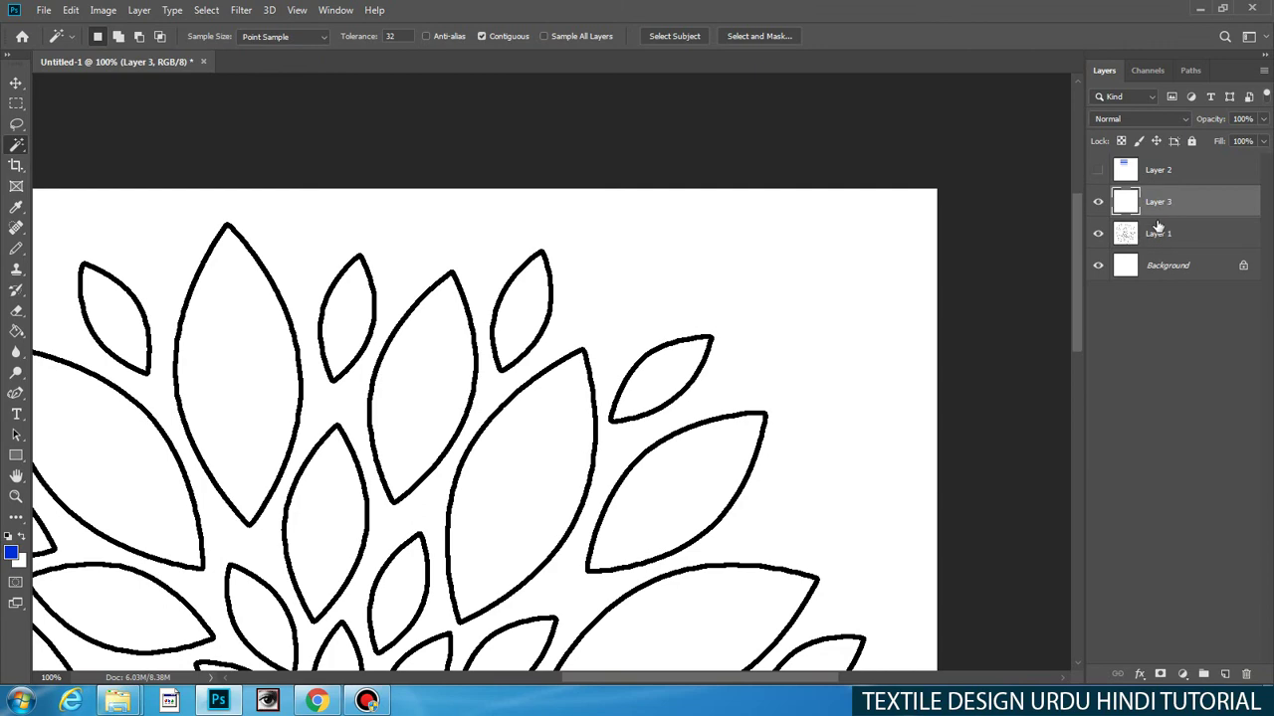
left_click(1151, 239)
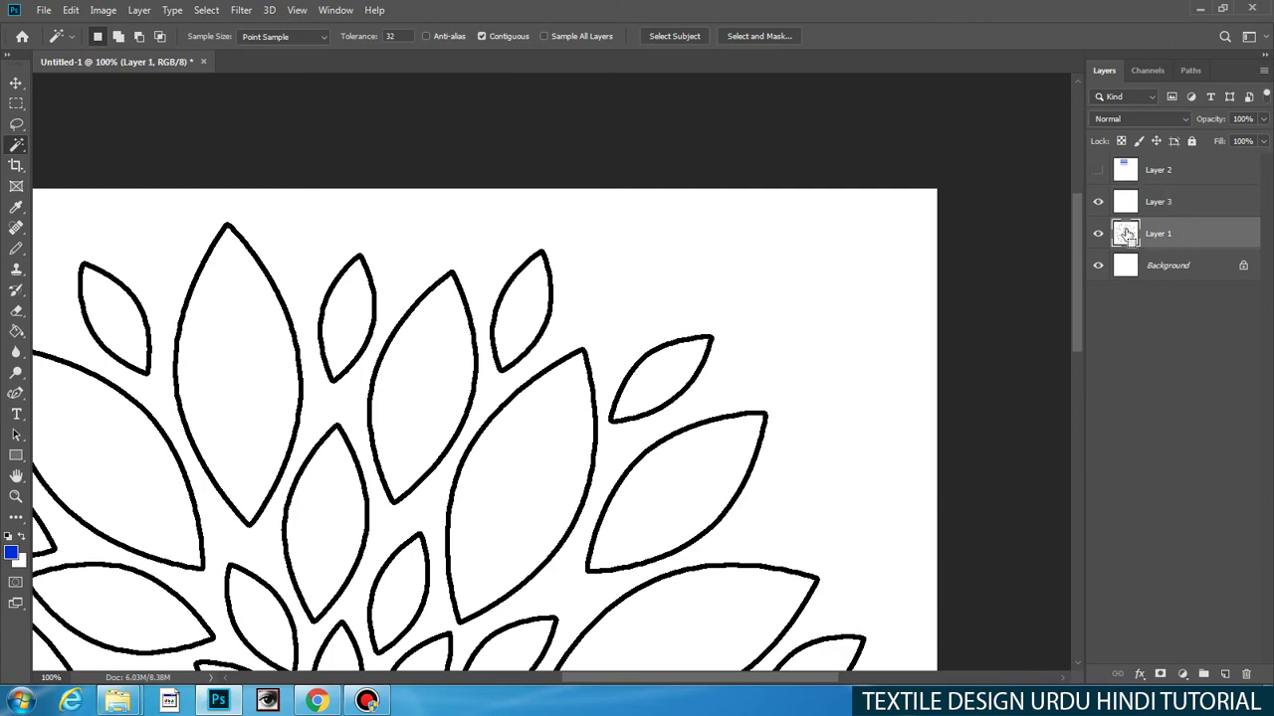
left_click(1126, 234, "ctrl")
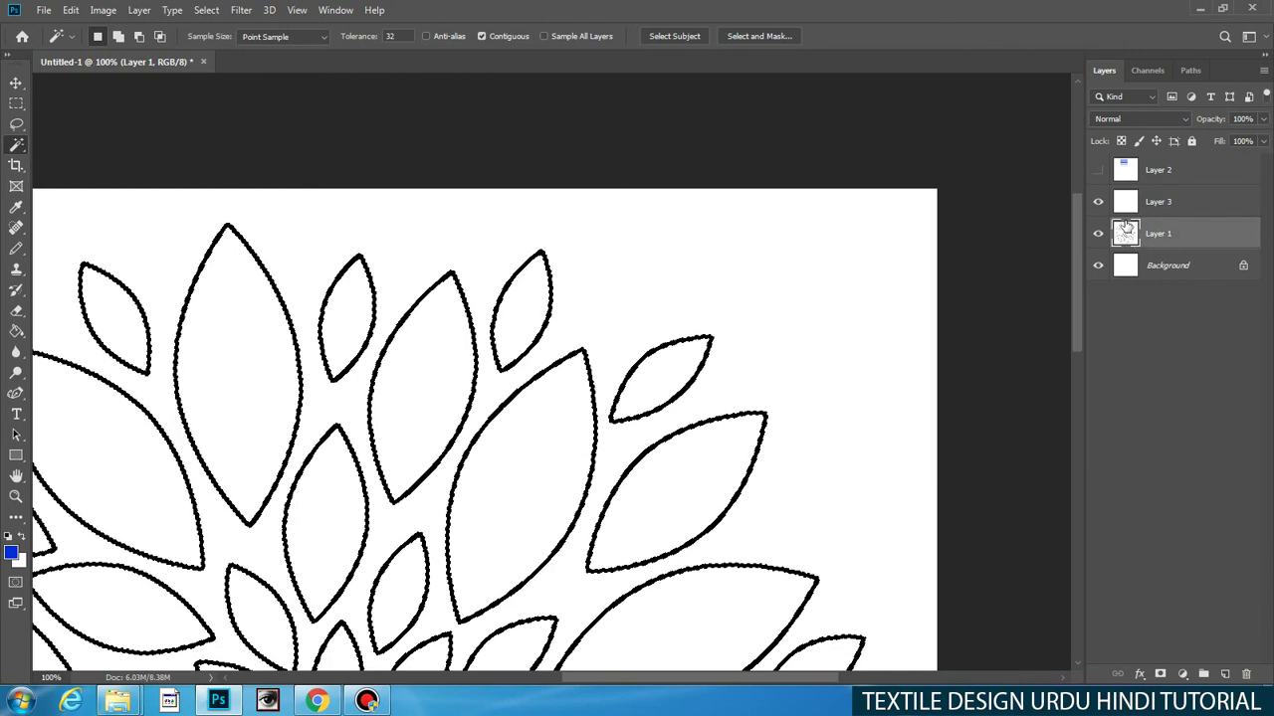
left_click(1126, 205)
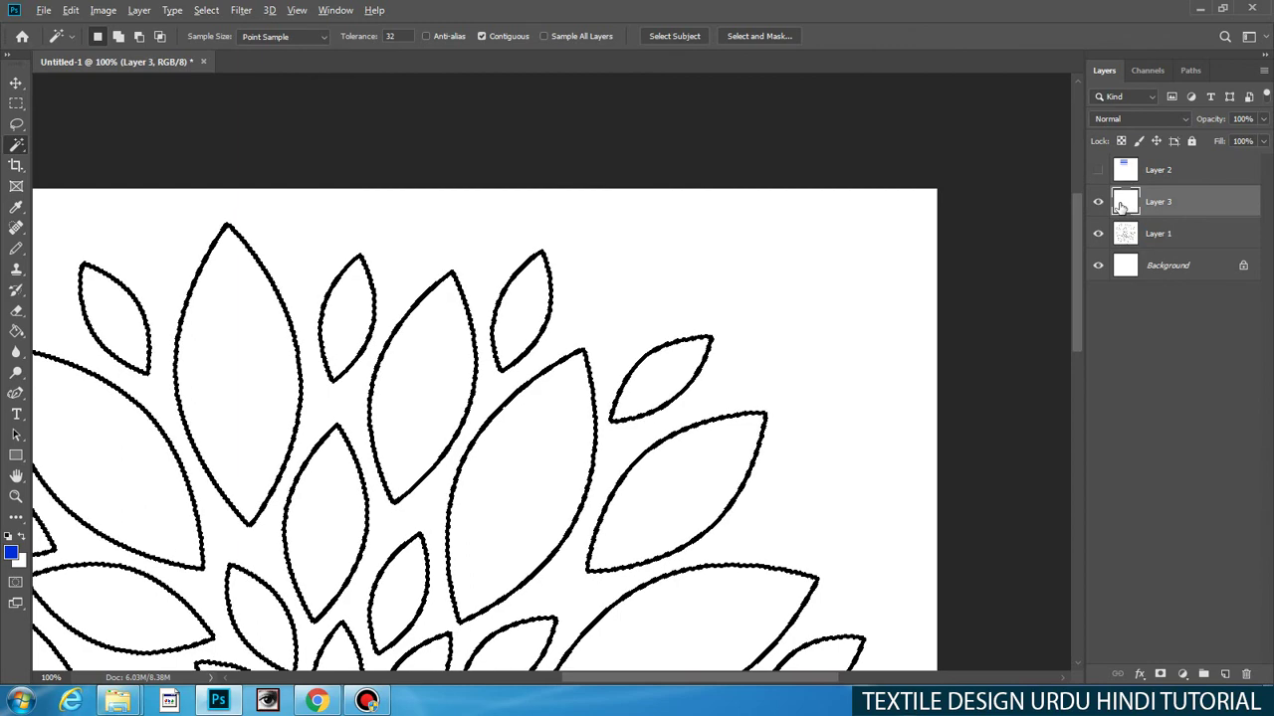
key("alt+BackSpace")
key("ctrl+d")
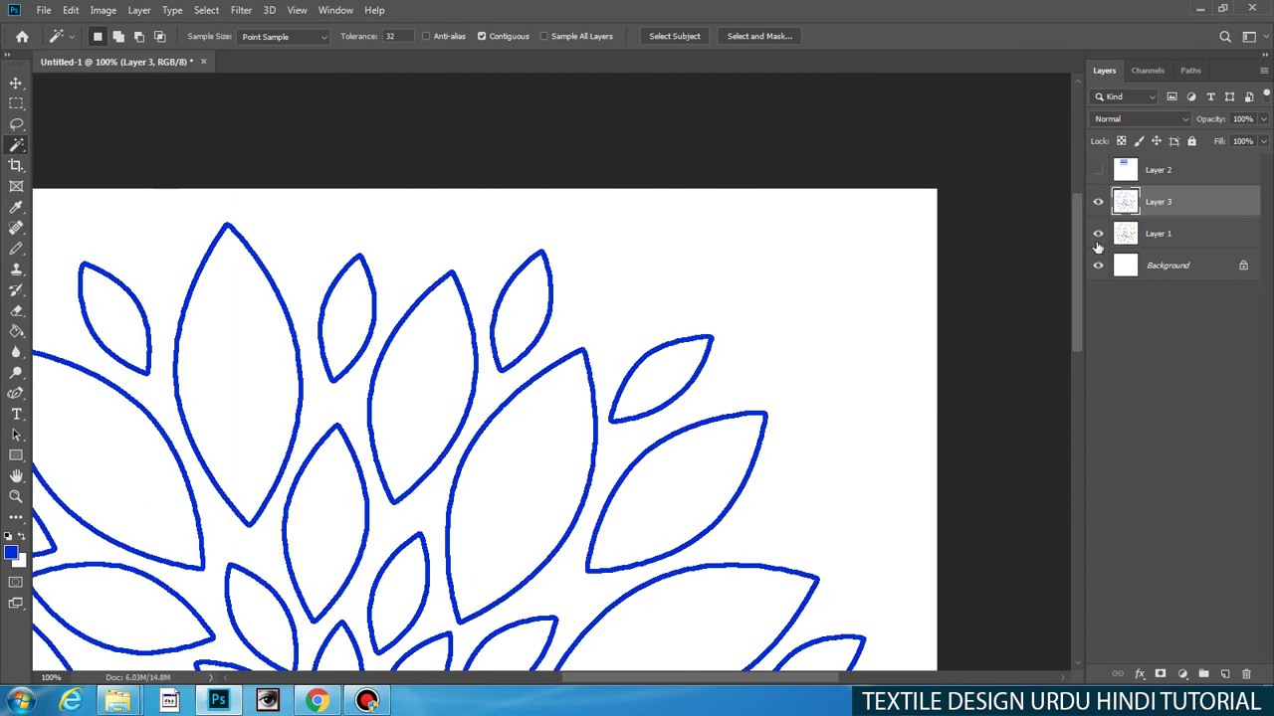
left_click(1111, 241)
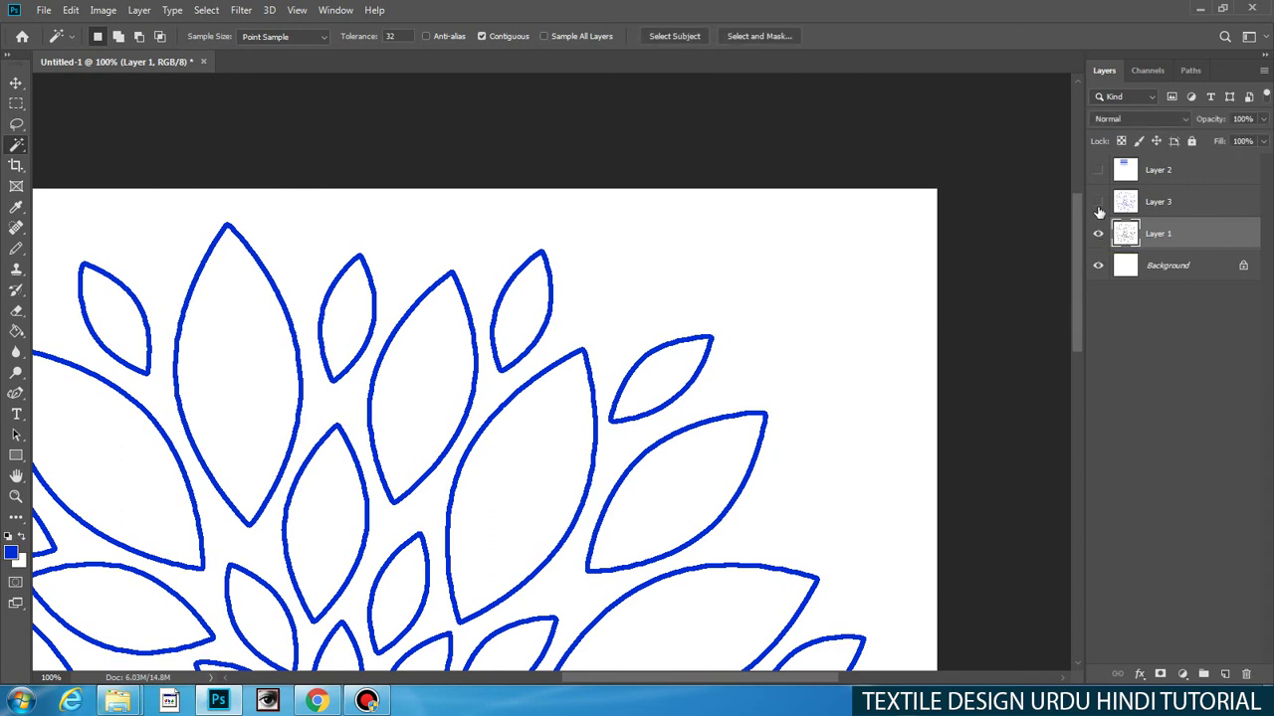
left_click(1120, 213)
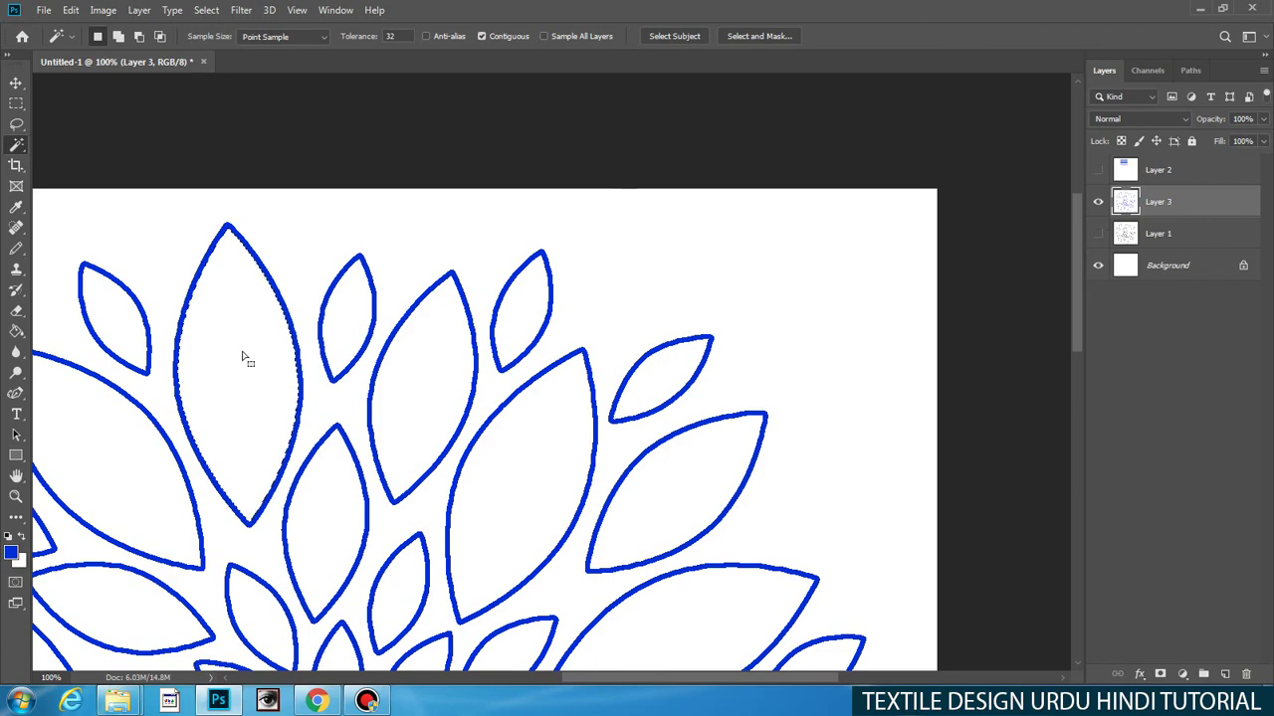
Step: Fill the selected tall top petal on Layer 3 with blue stripes, tilting the 473 px stripe brush slightly counterclockwise
left_click_drag(227, 367, 478, 368)
scroll(492, 359, "up", 1)
scroll(492, 360, "down", 3)
scroll(505, 367, "up", 1)
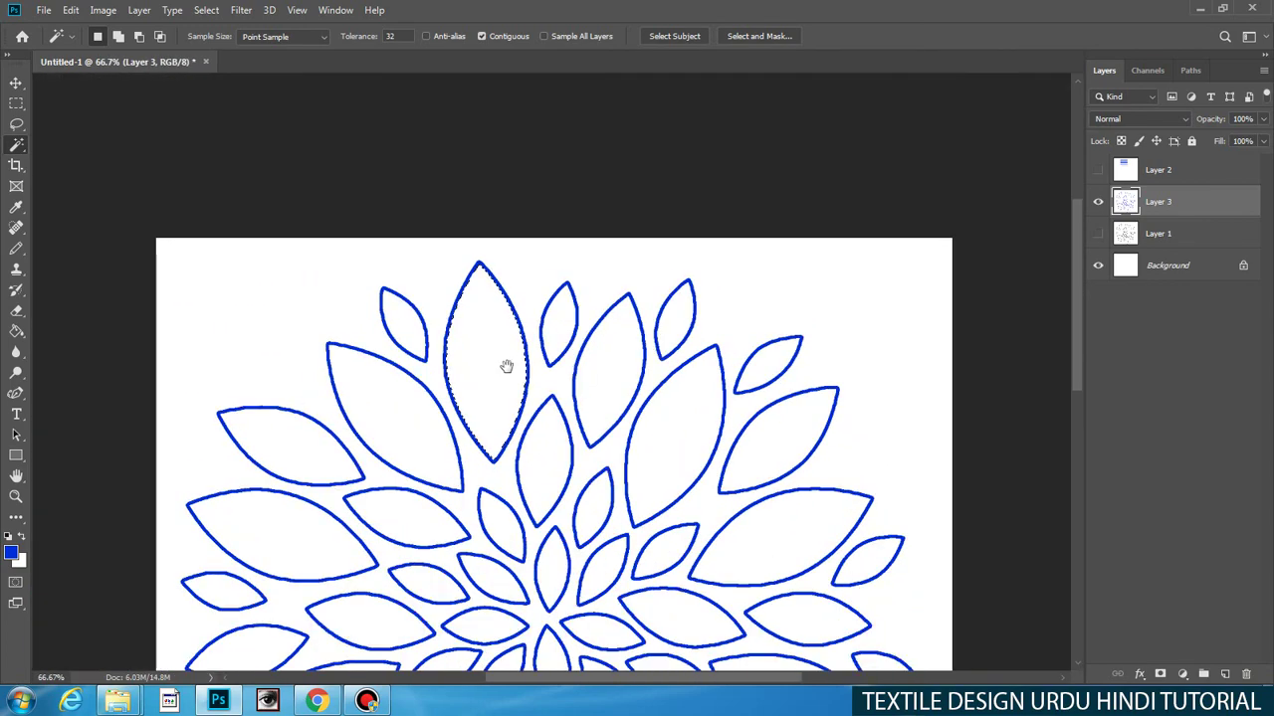
key("b")
scroll(499, 370, "up", 1)
left_click_drag(478, 382, 336, 401)
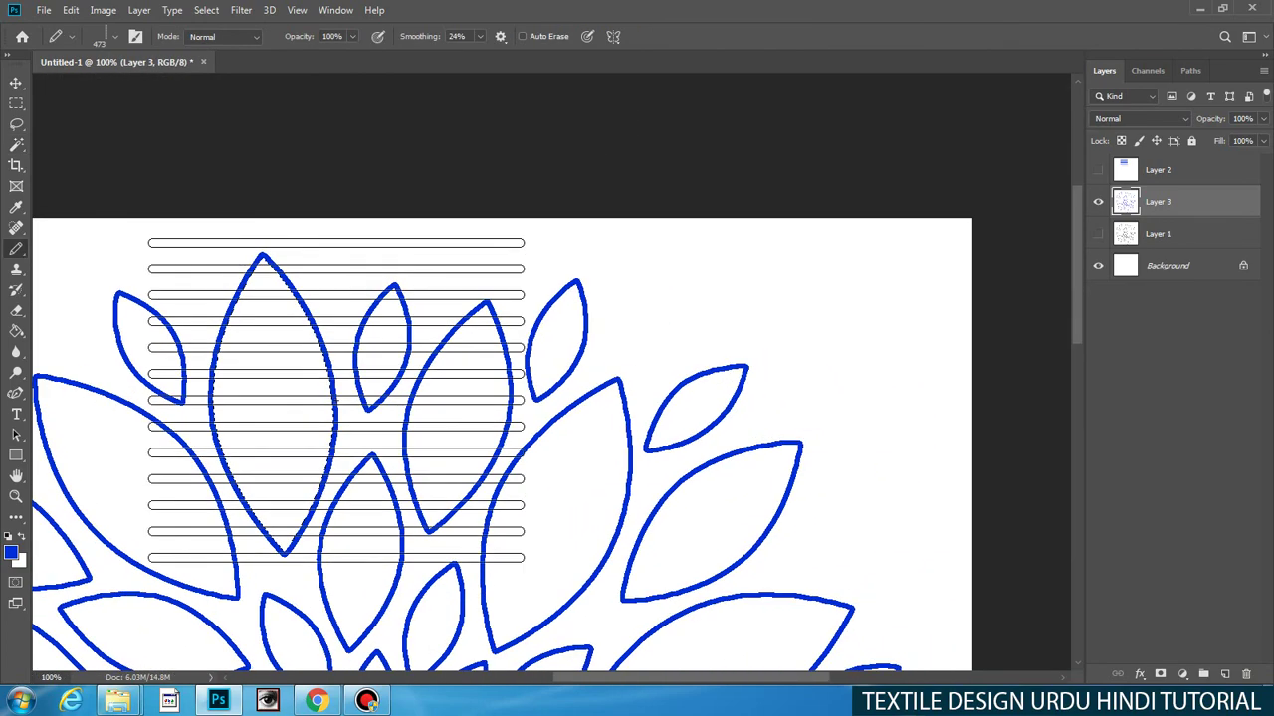
right_click(422, 322)
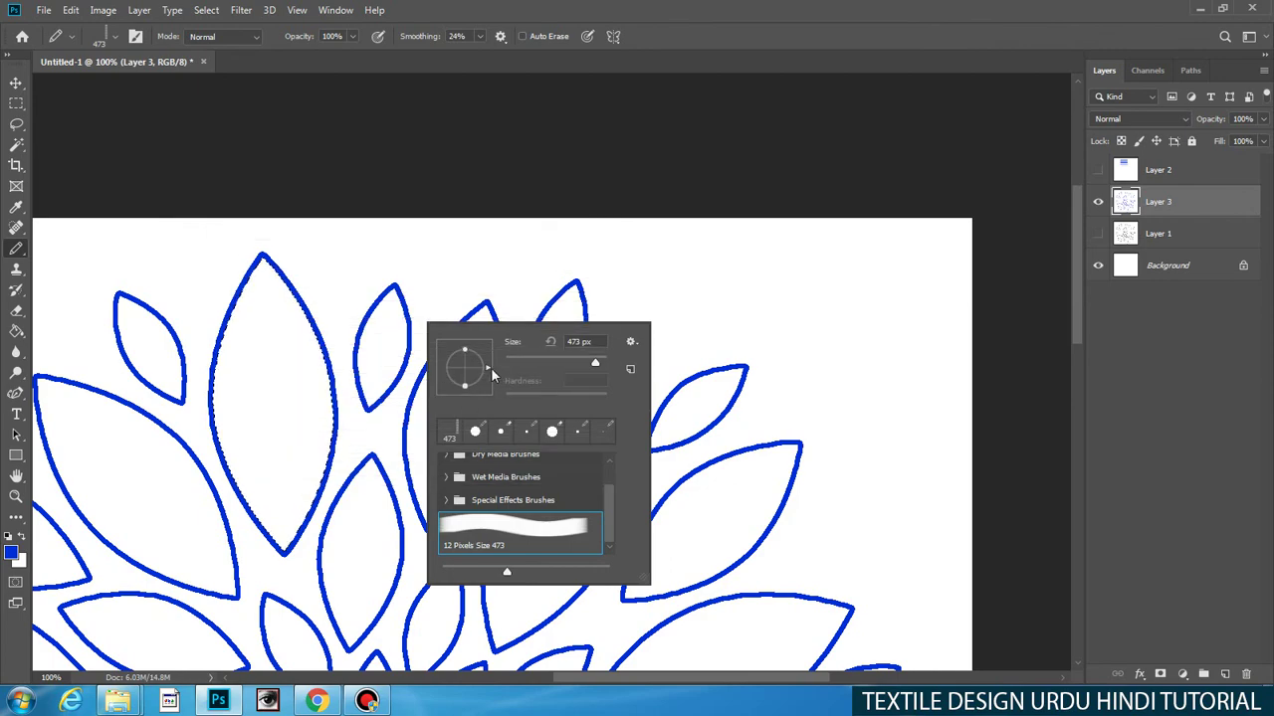
left_click_drag(488, 358, 487, 374)
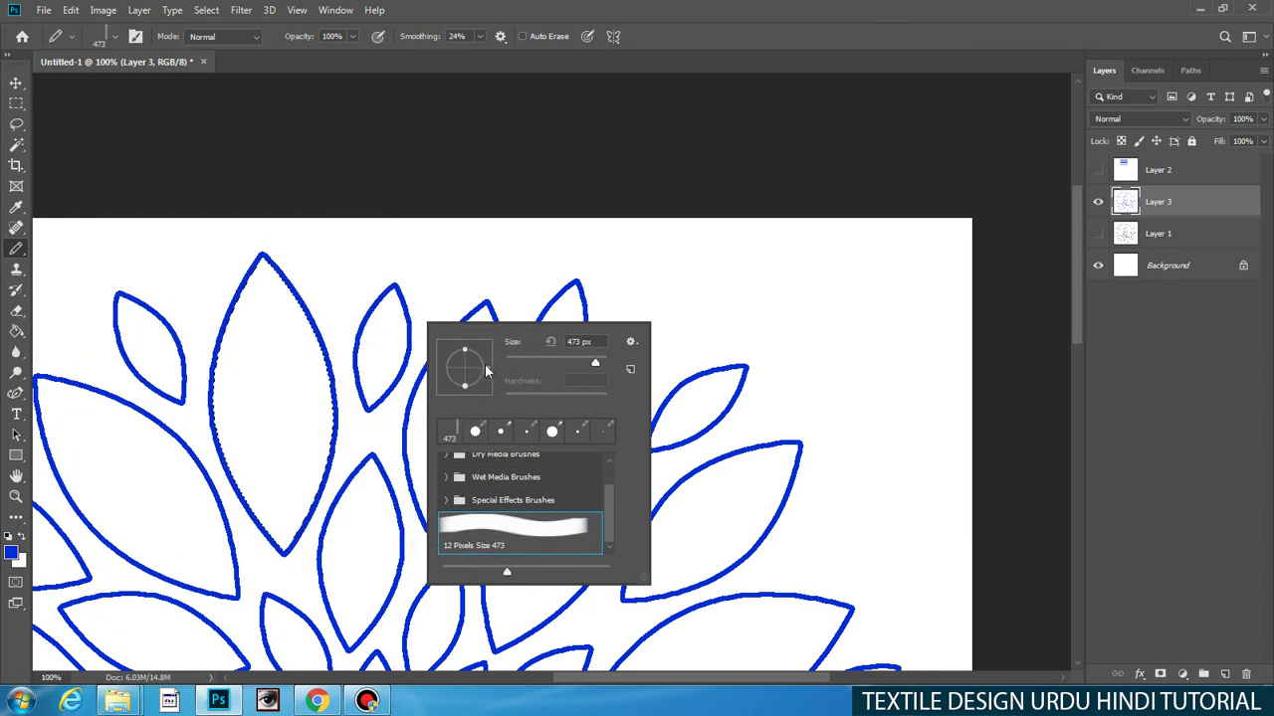
left_click(324, 331)
Step: Select the large petal left of the striped top petal and stamp diagonal stripes across it, perpendicular to its length
key("ctrl+minus")
key("ctrl+minus")
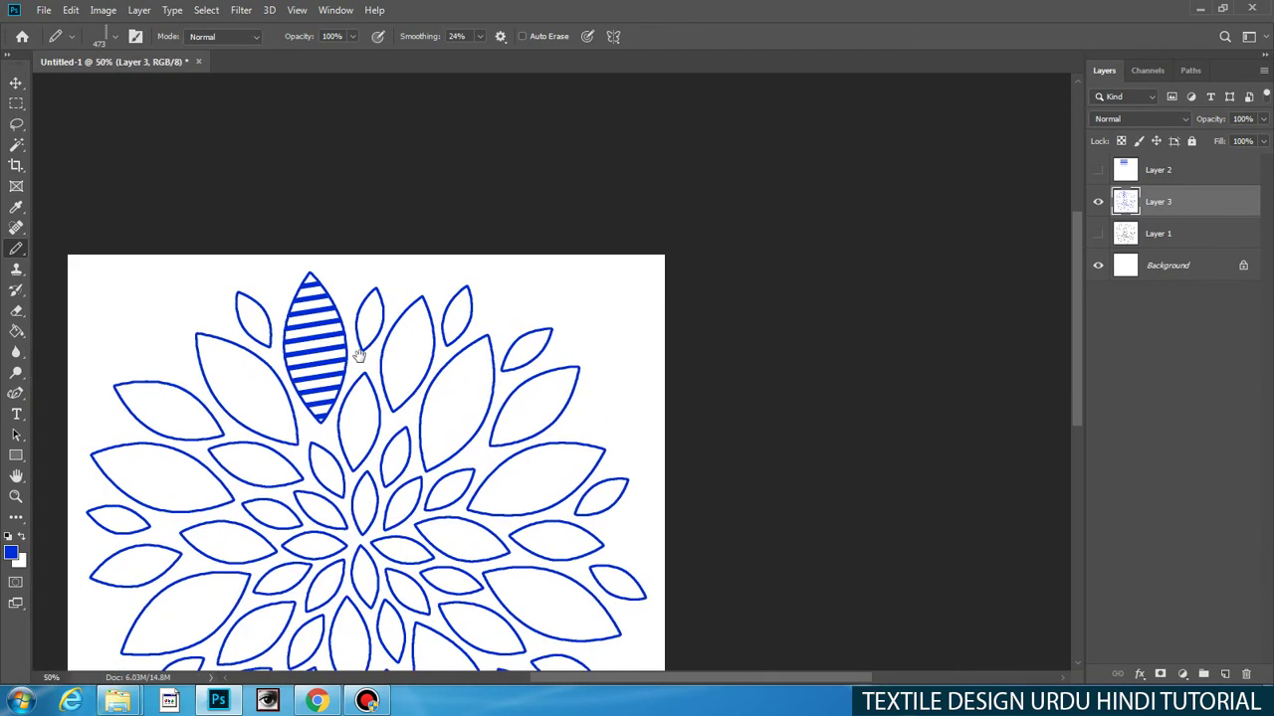
key("w")
left_click(289, 372)
key("b")
right_click(561, 408)
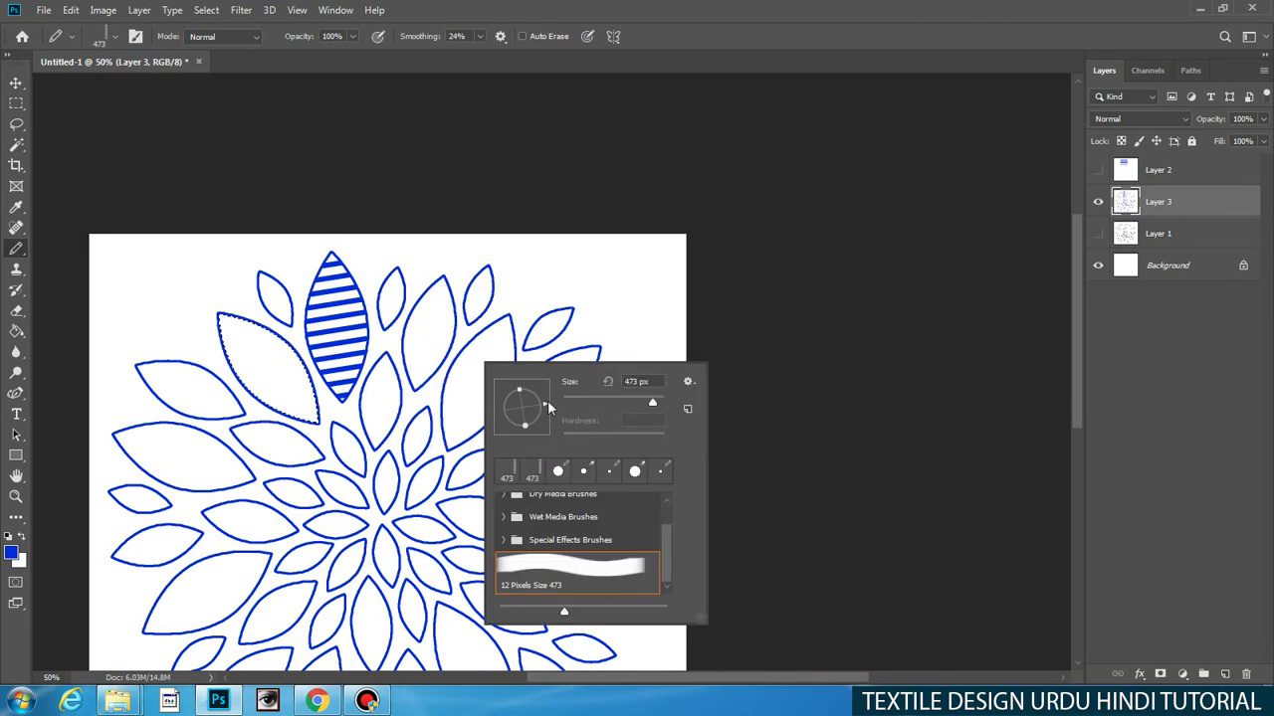
left_click(268, 368)
Step: Select the next outer petal counterclockwise and stamp steep stripes across it with the brush rotated to suit its direction
key("w")
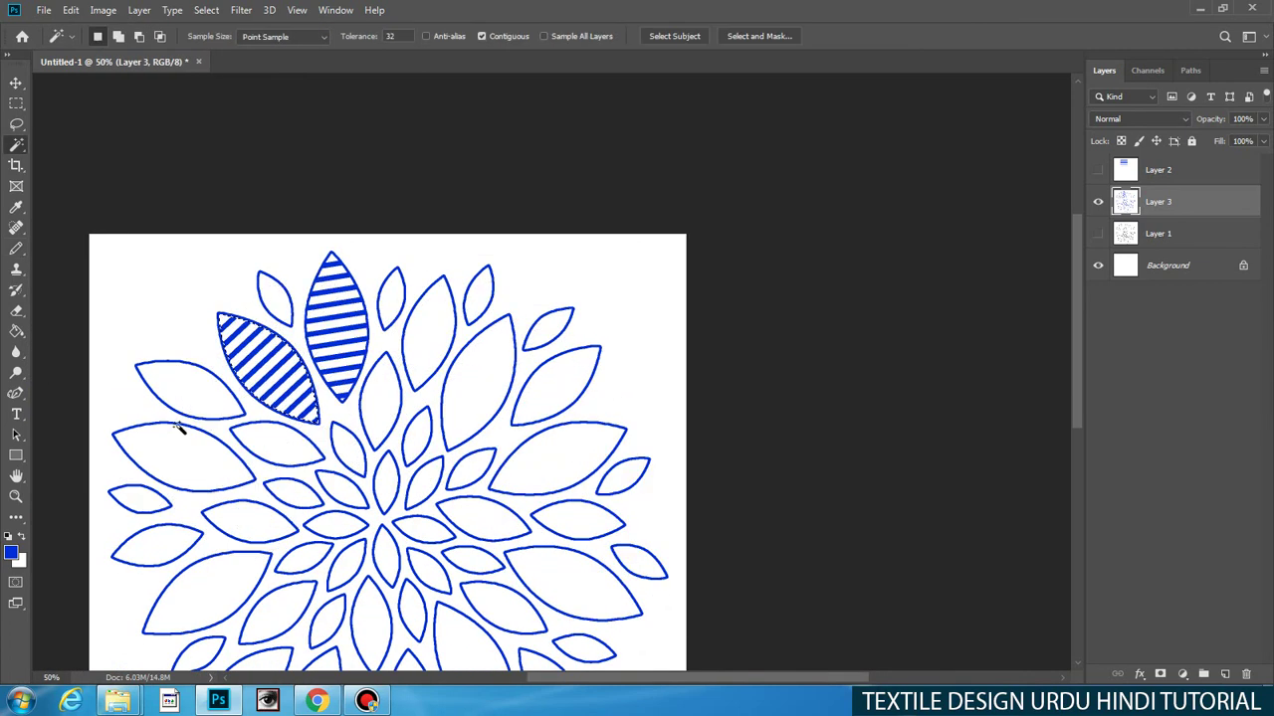
left_click(179, 406)
right_click(365, 401)
key("Escape")
key("b")
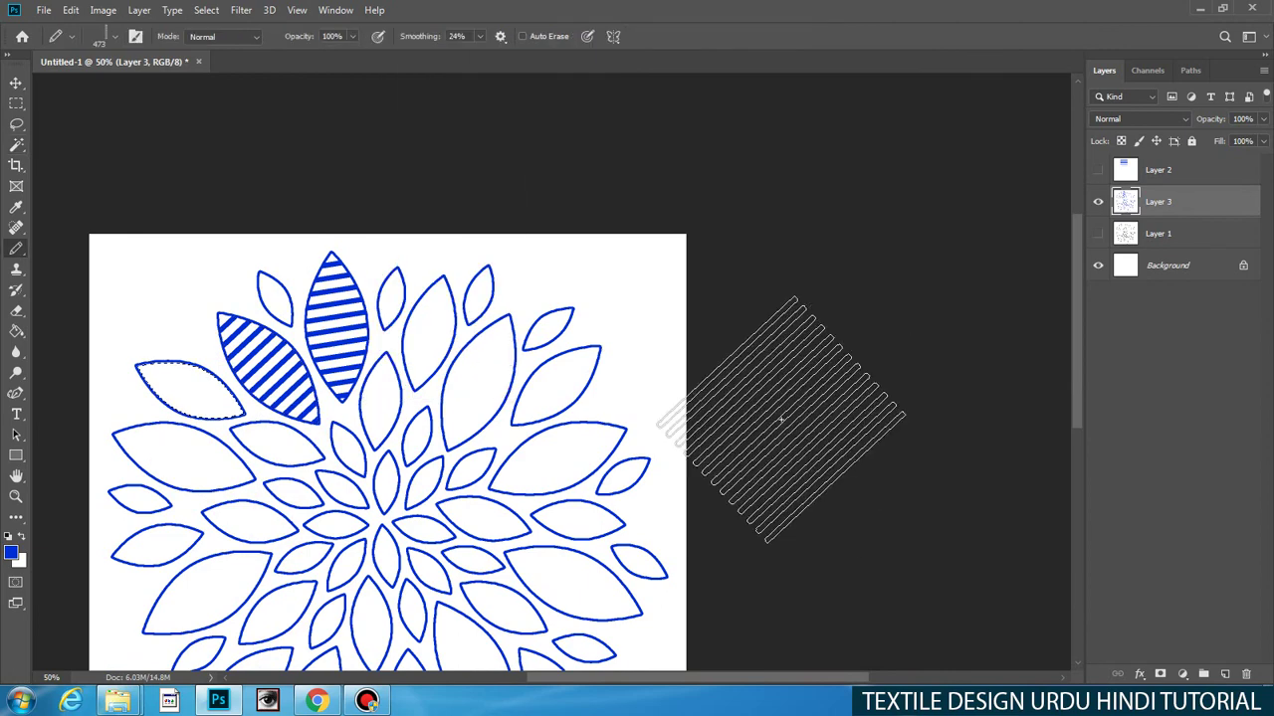
right_click(438, 409)
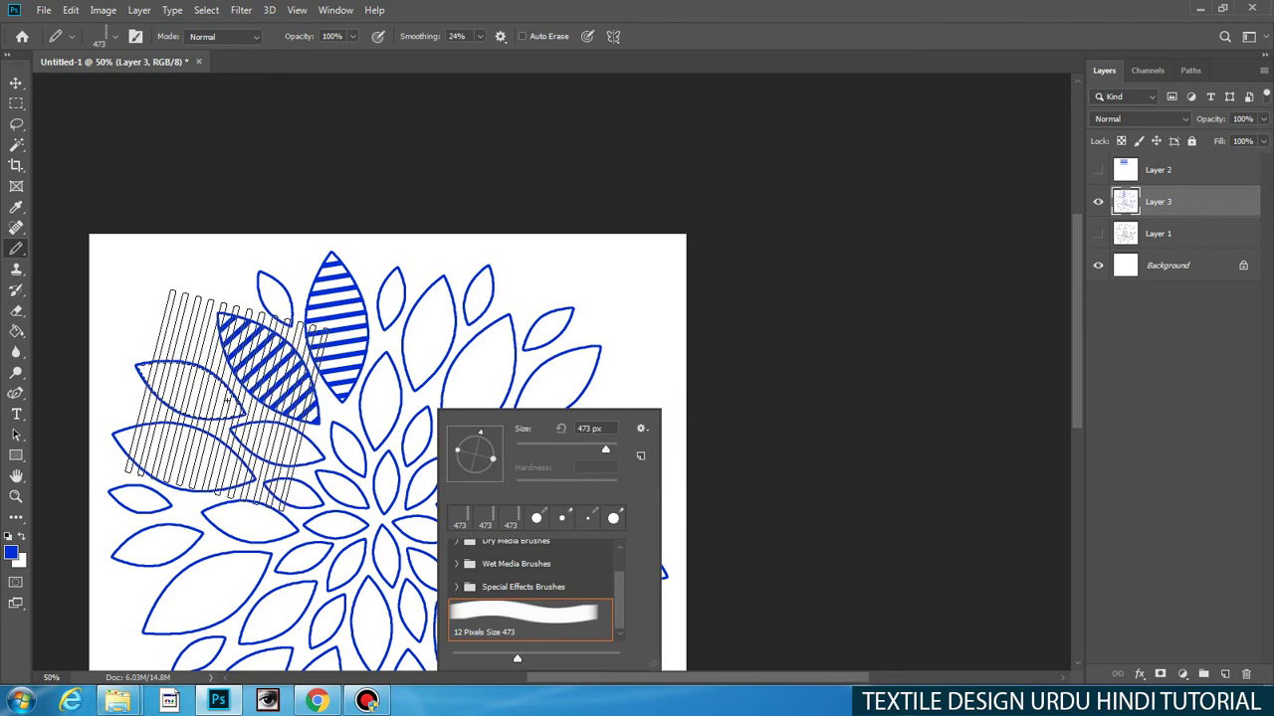
left_click(204, 398)
Step: Select the large petal just below the newly striped outer one and stamp nearly vertical stripes inside it
key("w")
left_click(174, 468)
key("b")
right_click(339, 428)
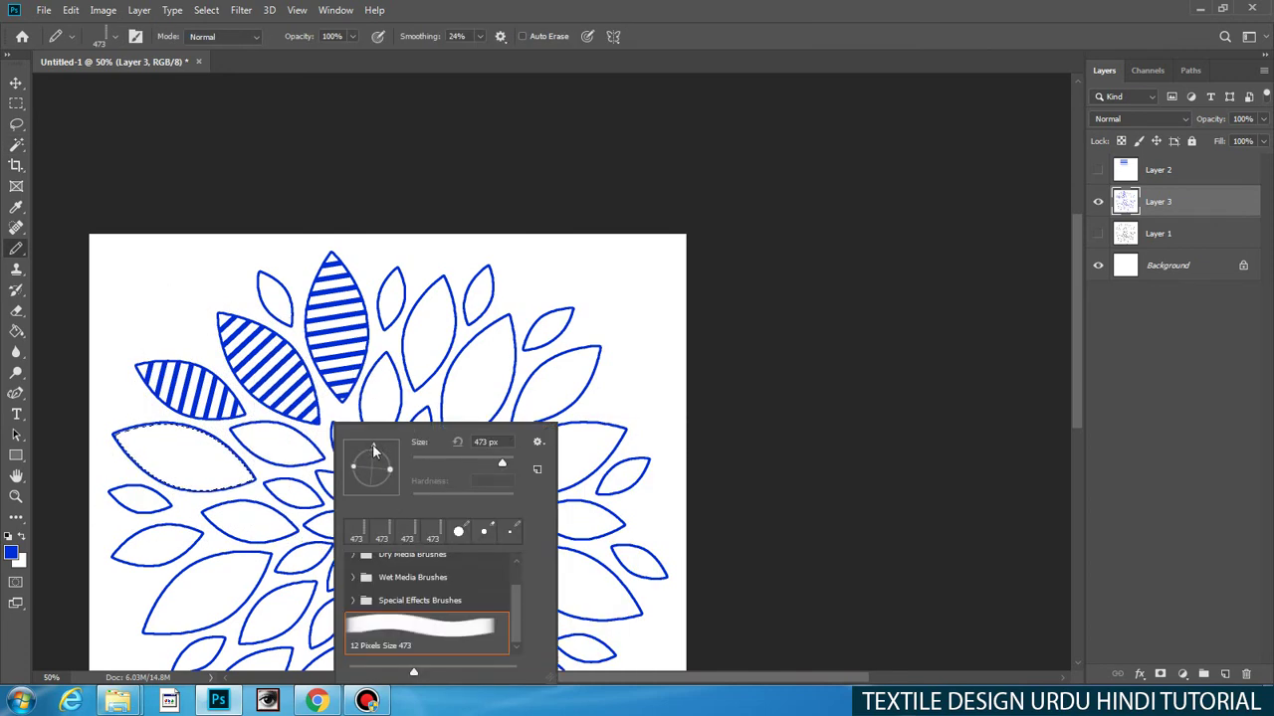
left_click(207, 468)
Step: Select the inner petal between the lower striped outer petals and the flower's centre, and stamp steep stripes tilted slightly clockwise inside it
key("w")
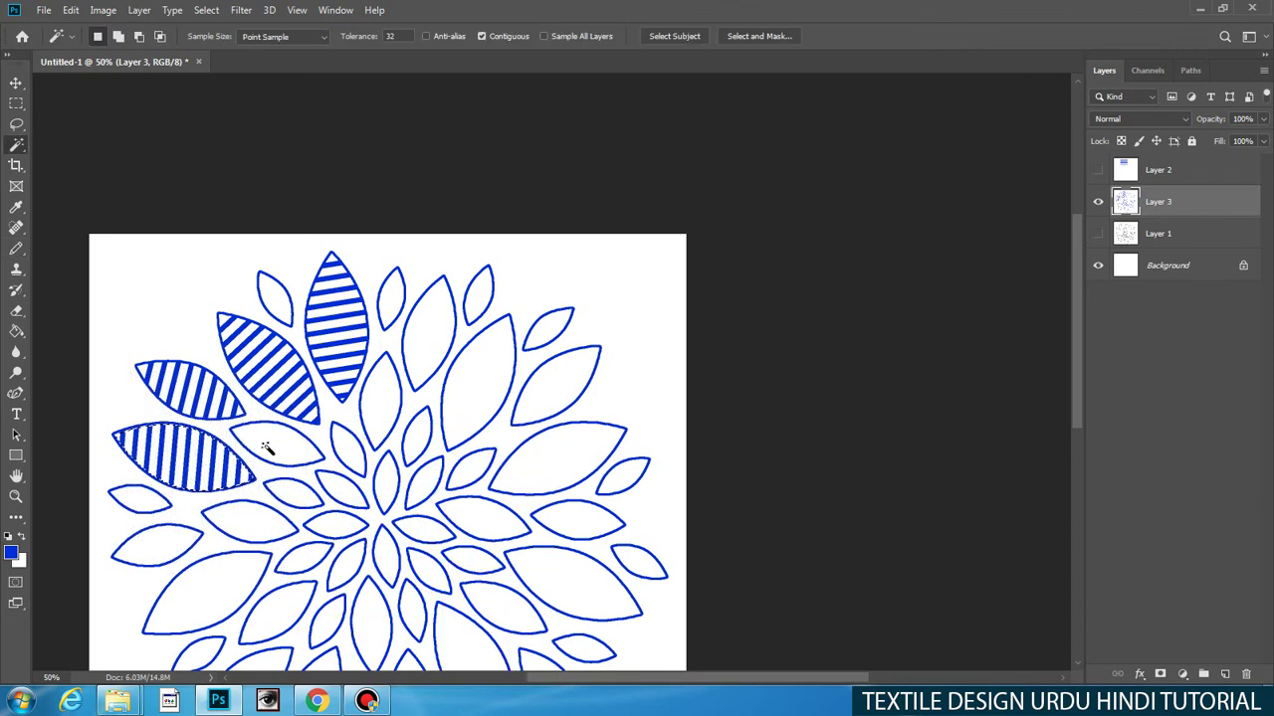
left_click(284, 444)
key("b")
right_click(442, 437)
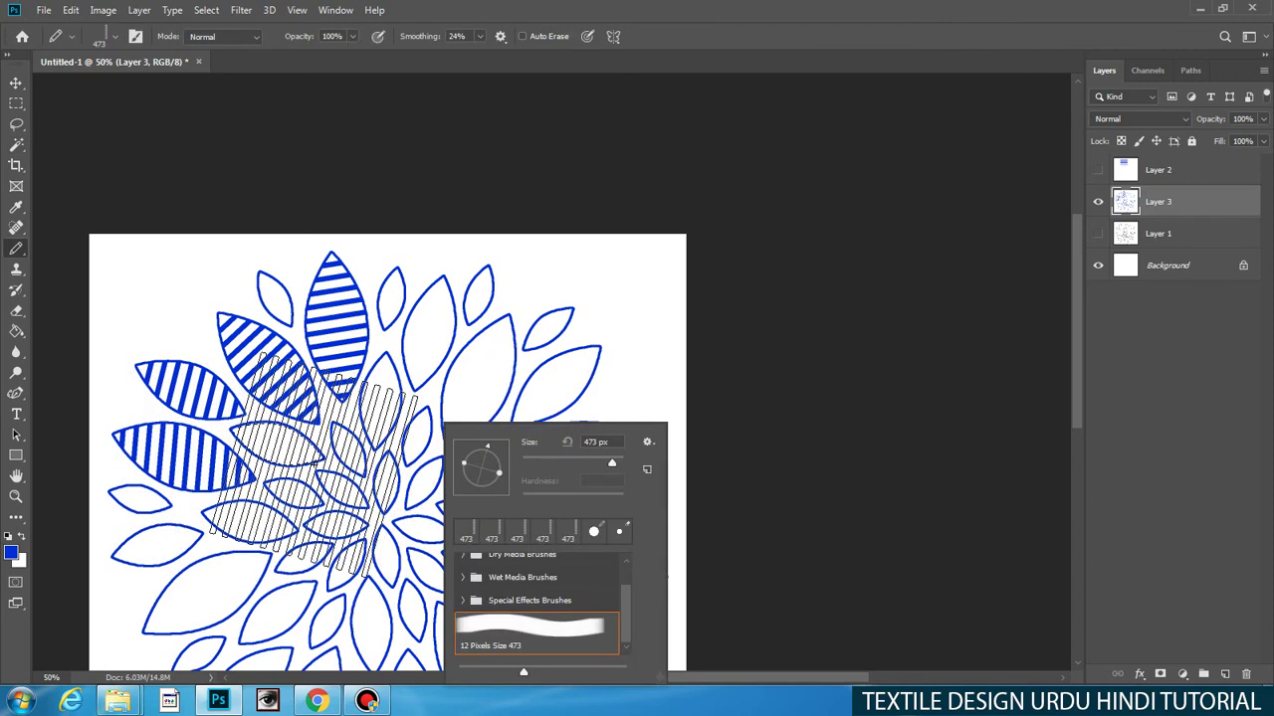
left_click(310, 465)
Step: Select the medium inner petal directly below the newly striped one and stamp nearly vertical stripes across it
key("w")
left_click(249, 523)
key("b")
right_click(402, 438)
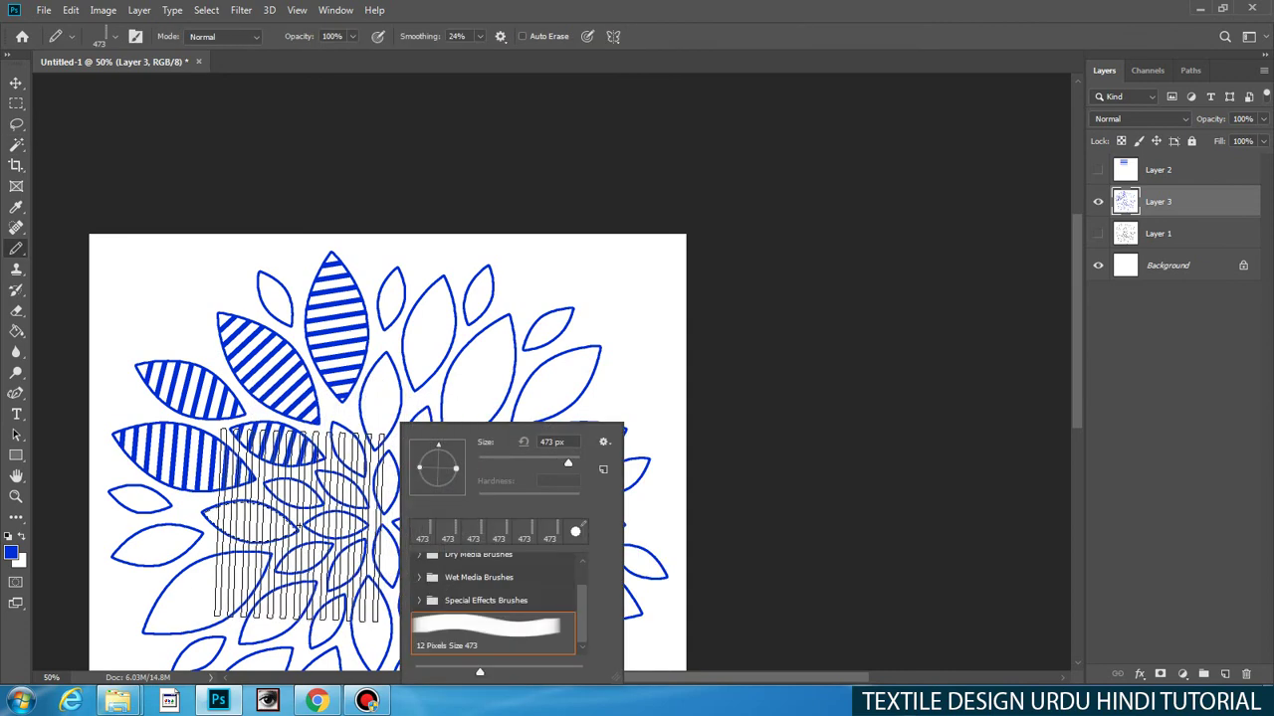
left_click(296, 522)
Step: Select the large lower-left petal and stamp diagonal stripes across it with the brush tilted counterclockwise
key("w")
key("v")
right_click(453, 464)
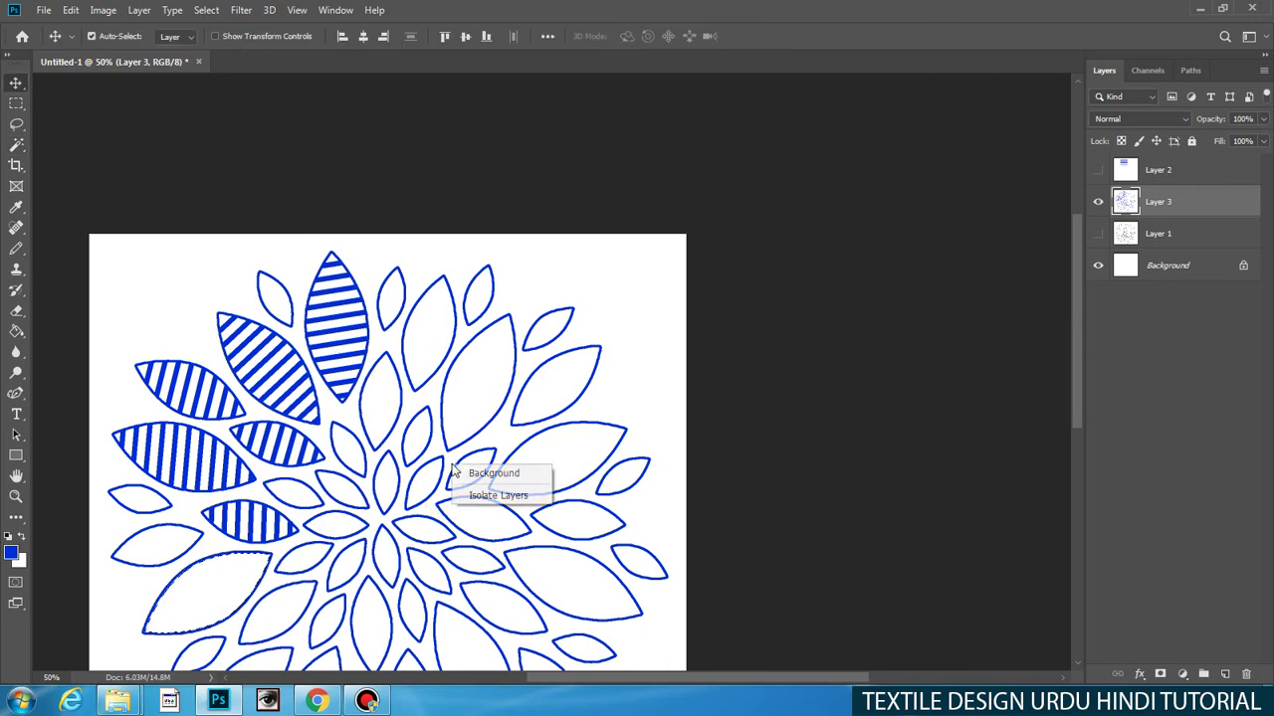
left_click(444, 445)
key("b")
right_click(473, 446)
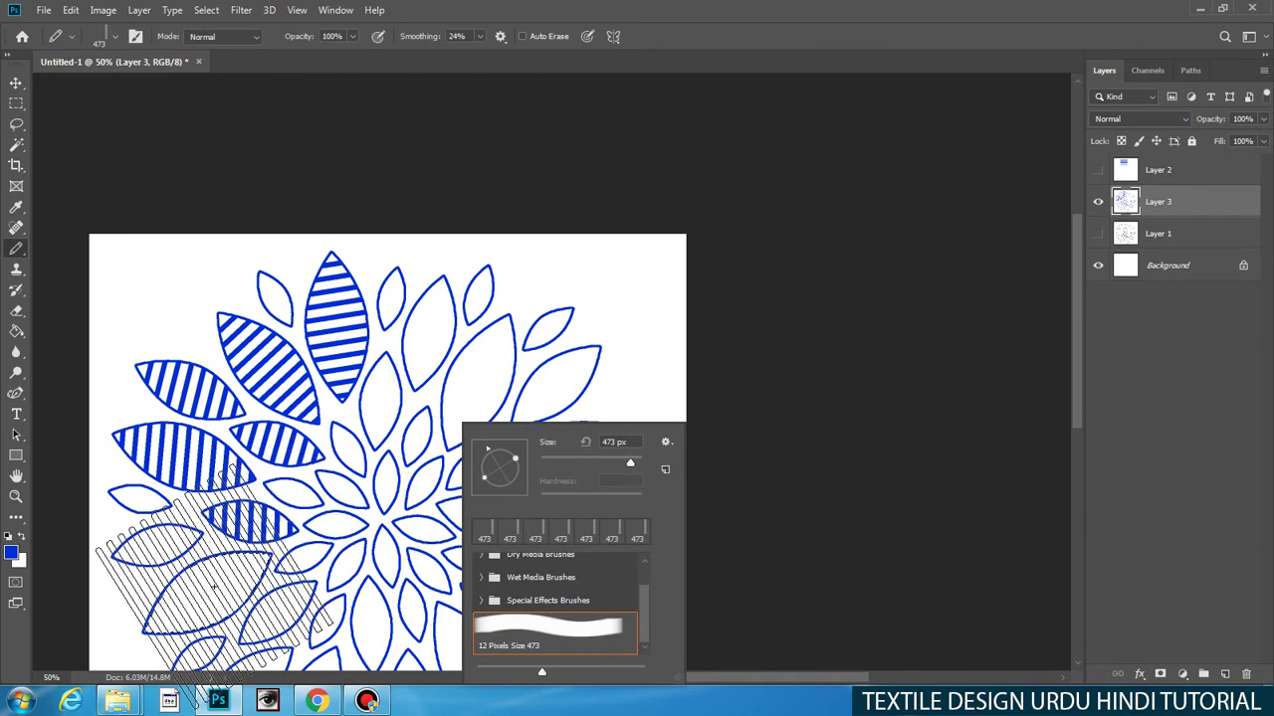
left_click(195, 592)
Step: Select the smaller outer petal just above the striped lower-left petal and stamp steep stripes tilted slightly counterclockwise inside it
key("w")
left_click(159, 544)
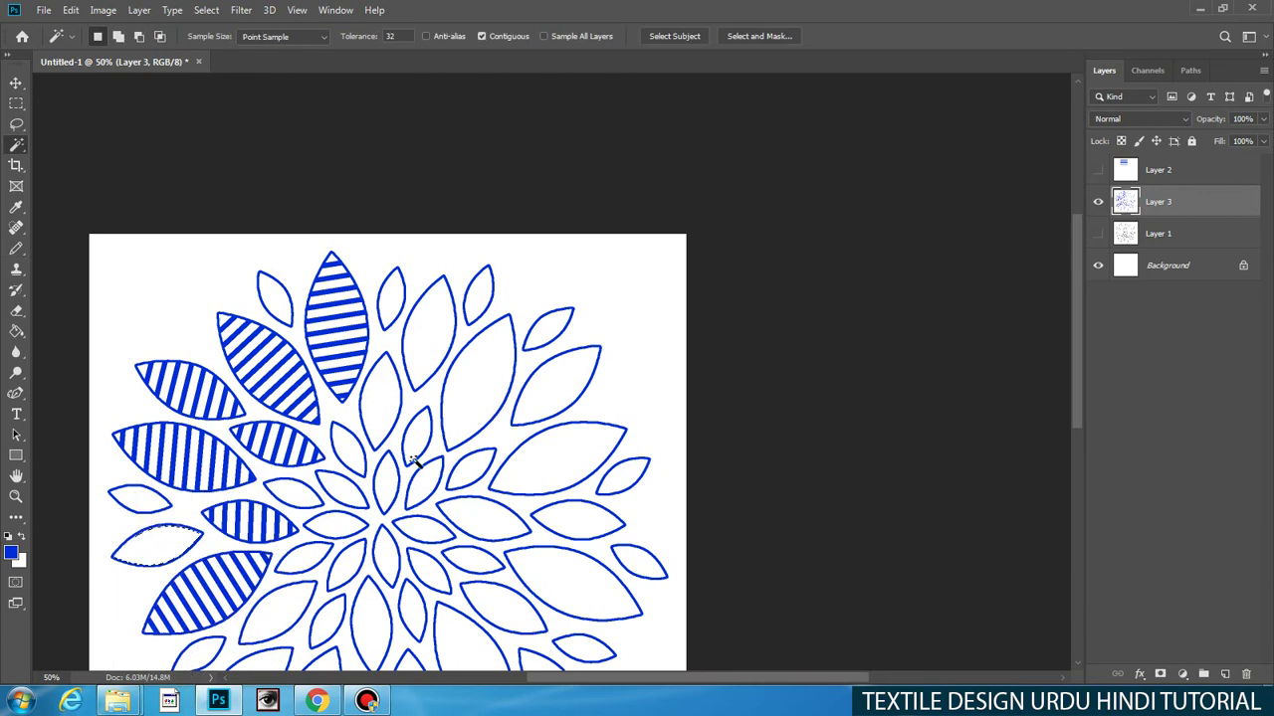
key("b")
right_click(474, 468)
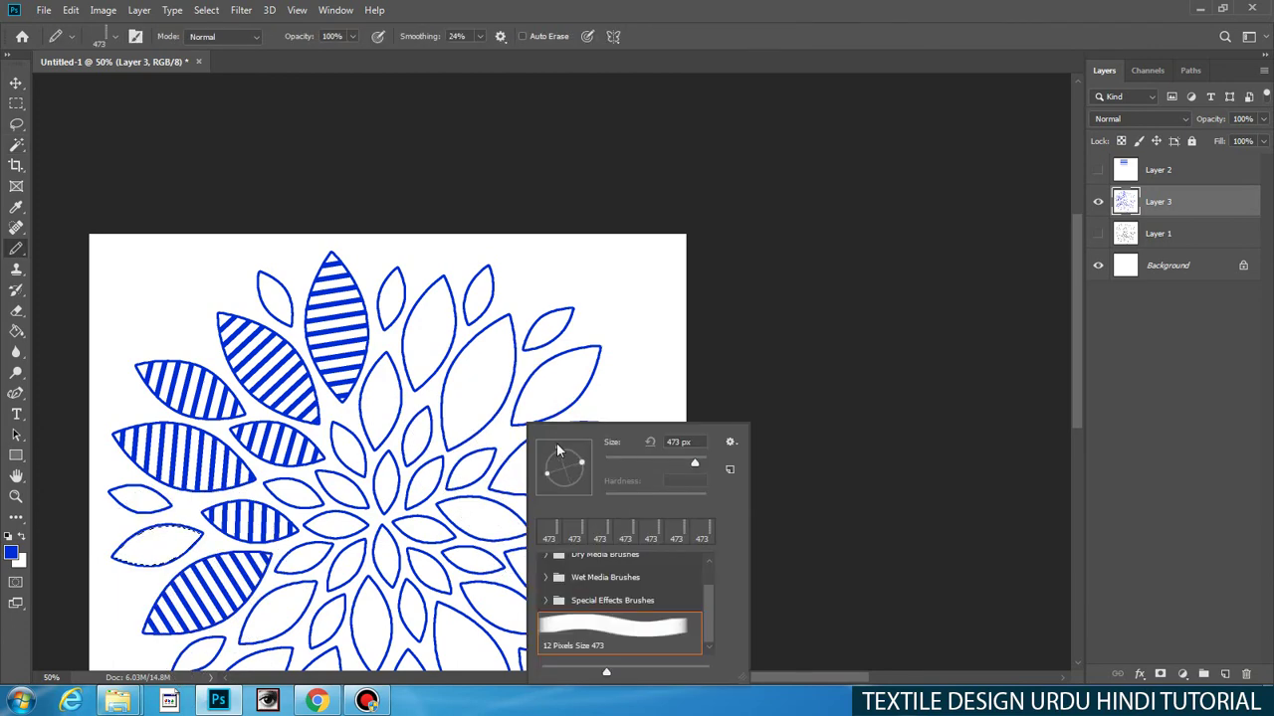
left_click(157, 538)
Step: Fill the smallest petal on the flower's left edge with steep stripes tilted slightly clockwise
key("w")
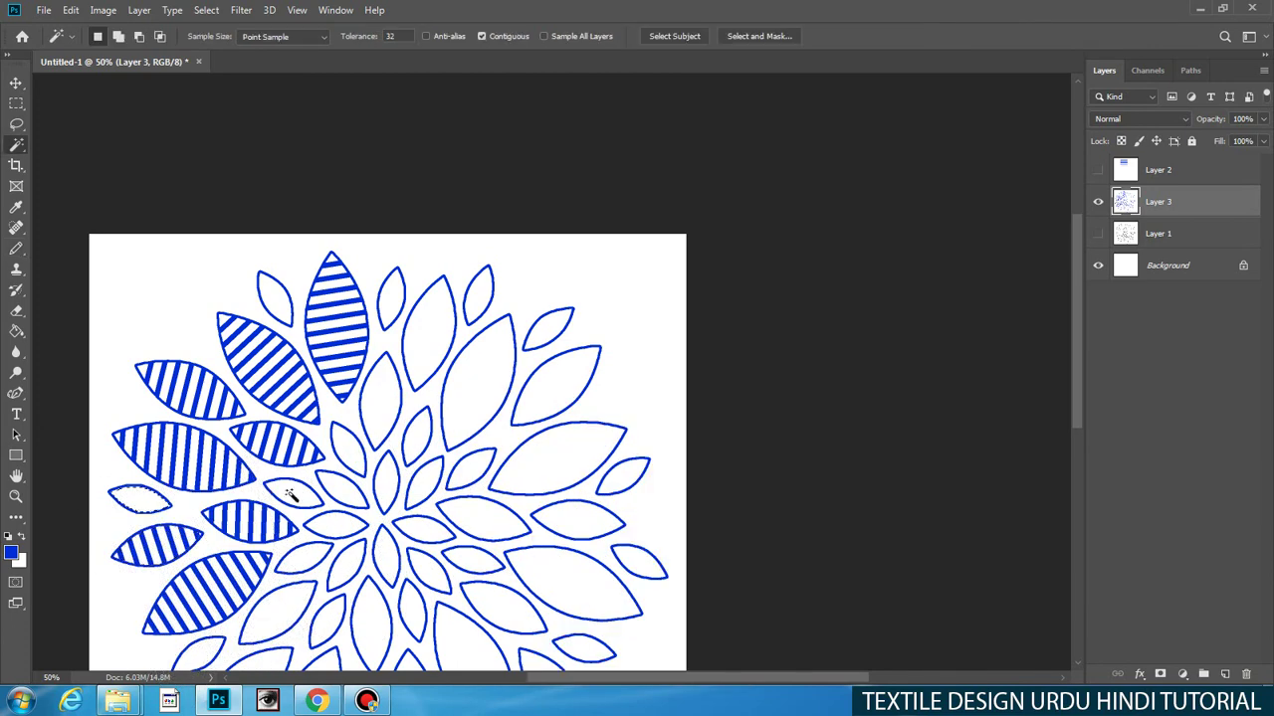
key("b")
right_click(580, 443)
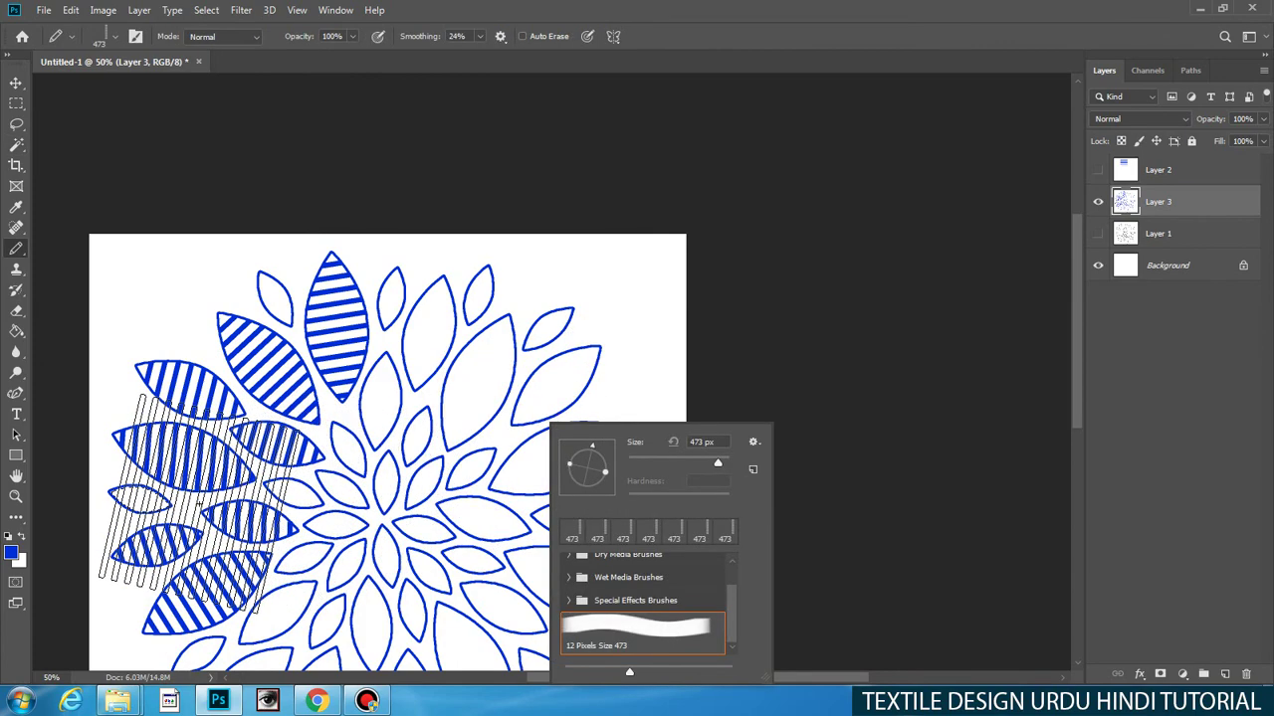
left_click(160, 496)
Step: Fill the small petal just left of the tall top petal with diagonal stripes running across its length
key("w")
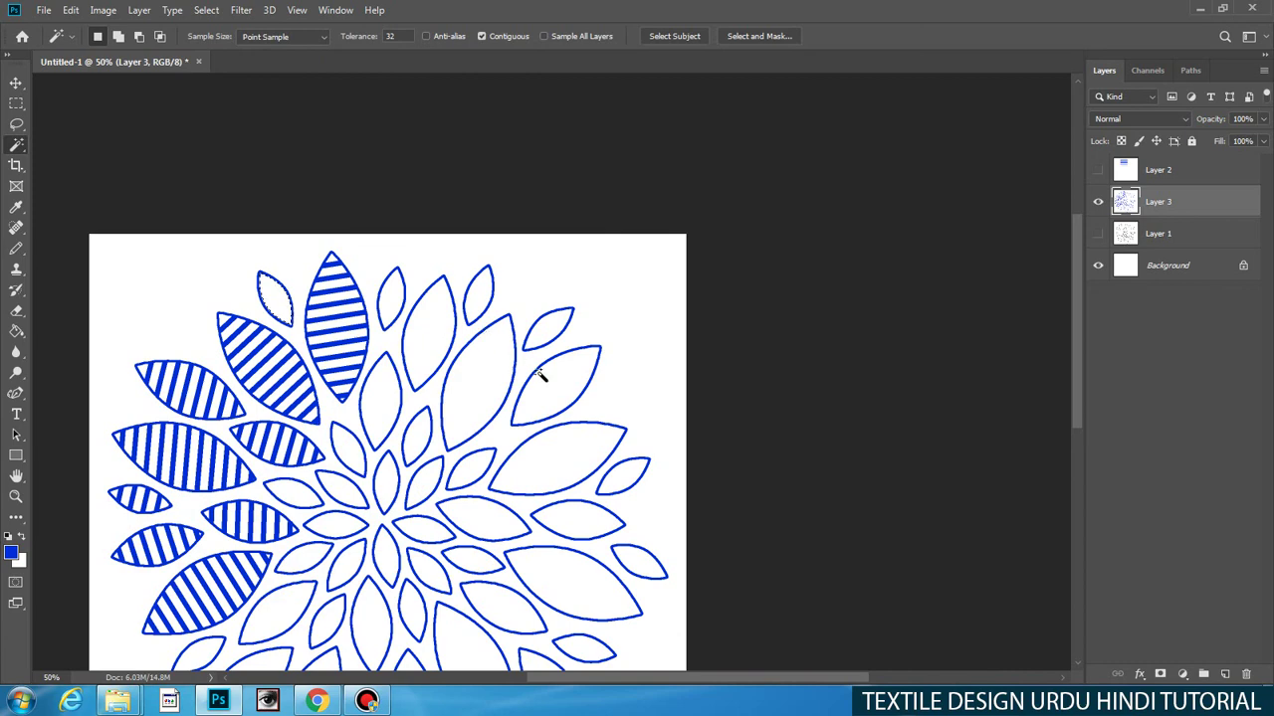
key("b")
right_click(582, 360)
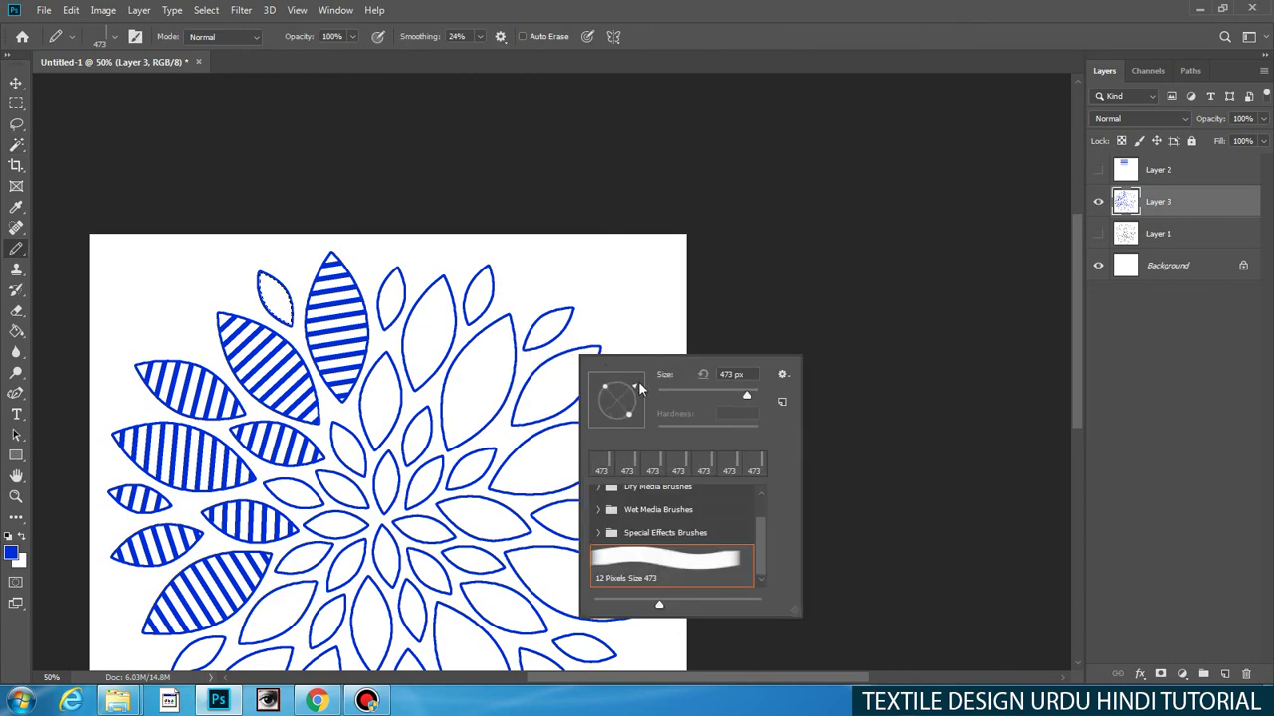
left_click(294, 290)
Step: Fill the small petal just right of the tall top petal with near-horizontal stripes sloping gently down to the right
key("w")
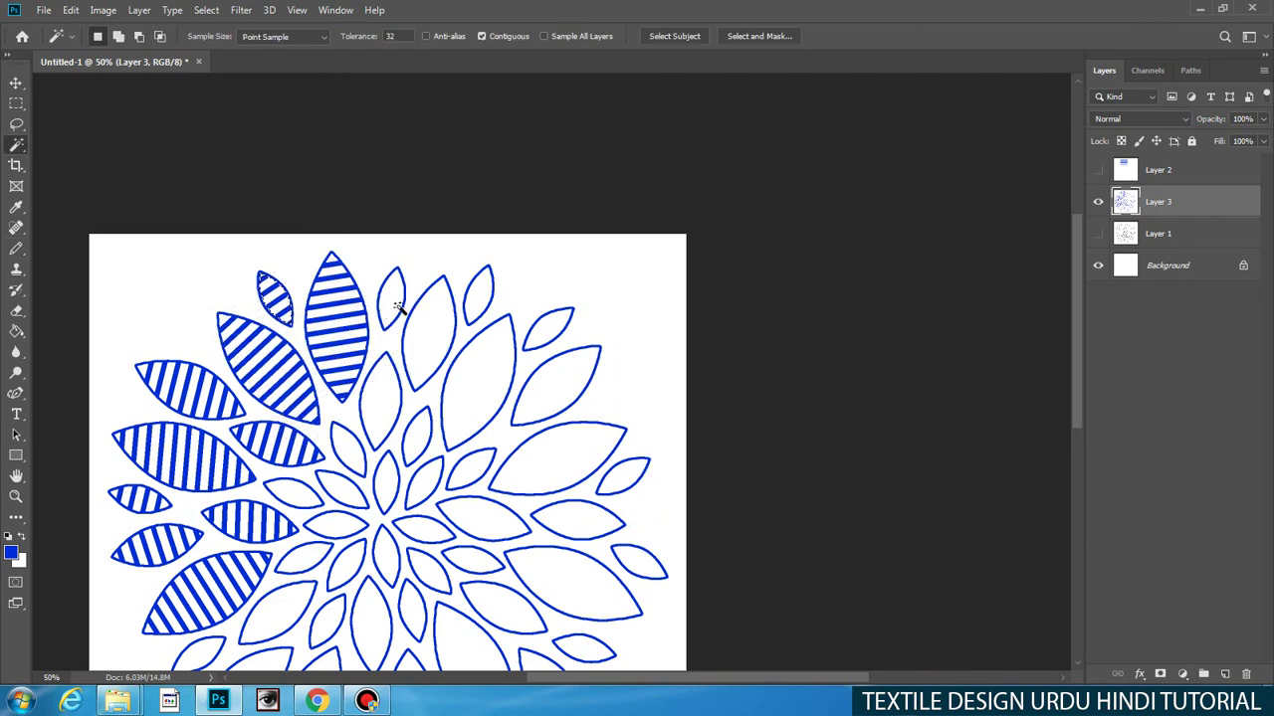
key("b")
right_click(658, 273)
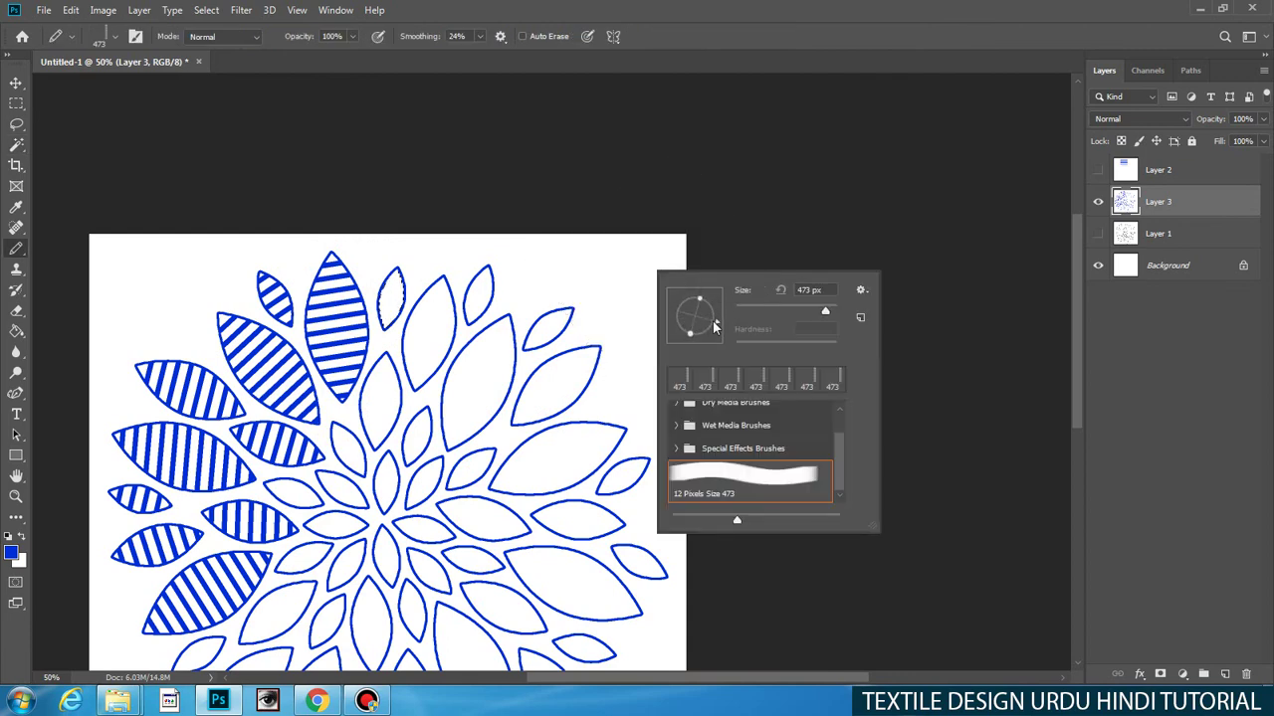
left_click(443, 294)
Step: Stamp the same near-horizontal stripes into the next small outer petal clockwise and clear the selection
key("w")
left_click(480, 290)
key("v")
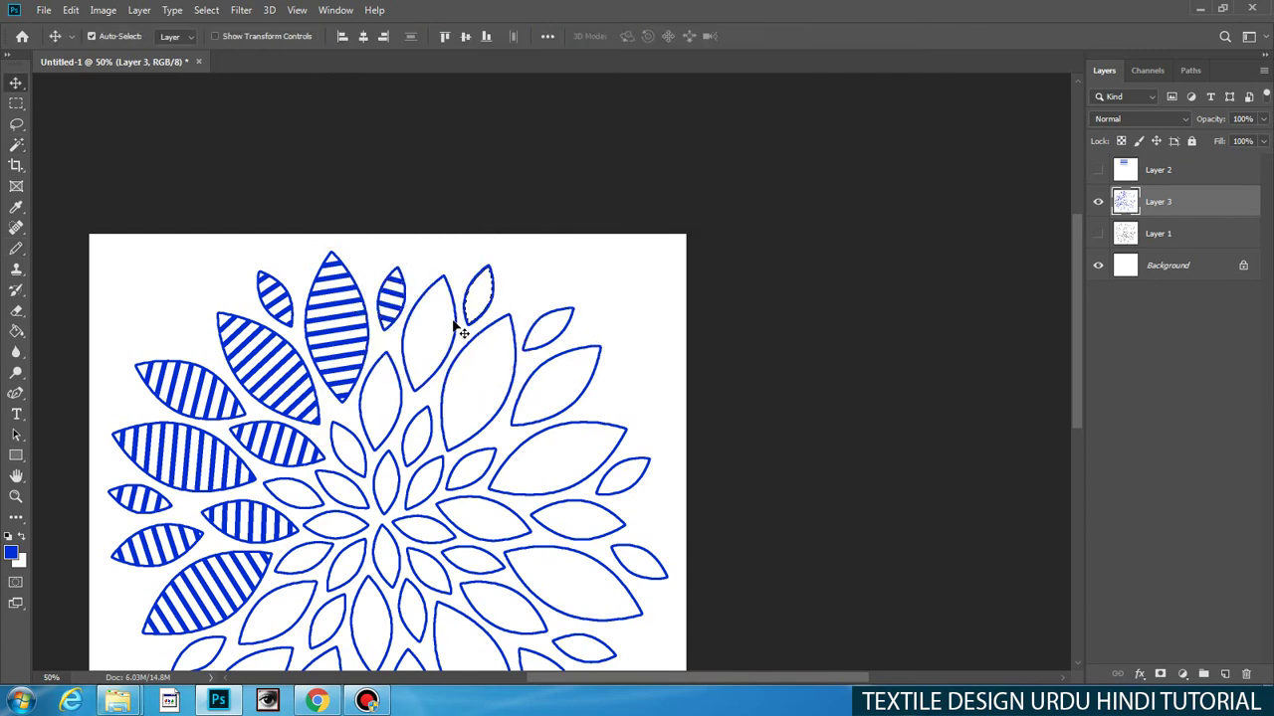
key("b")
left_click(480, 313)
key("ctrl+d")
scroll(497, 342, "down", 1)
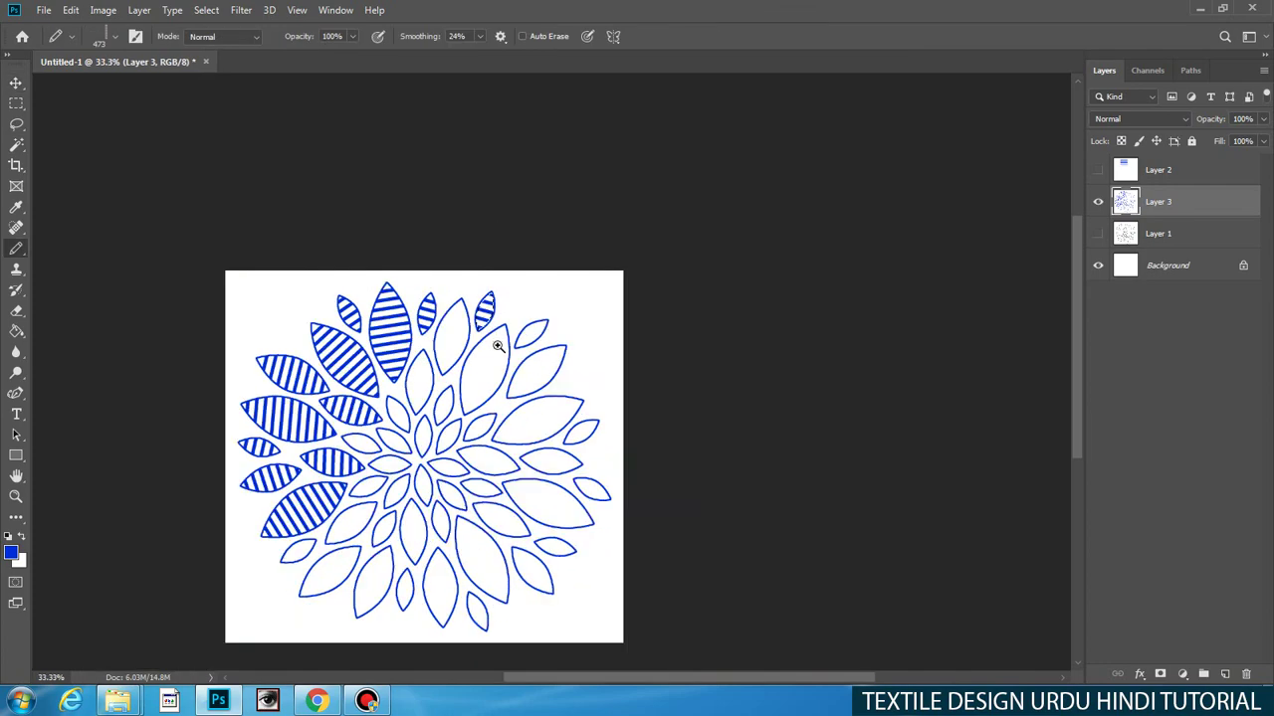
scroll(508, 398, "up", 1)
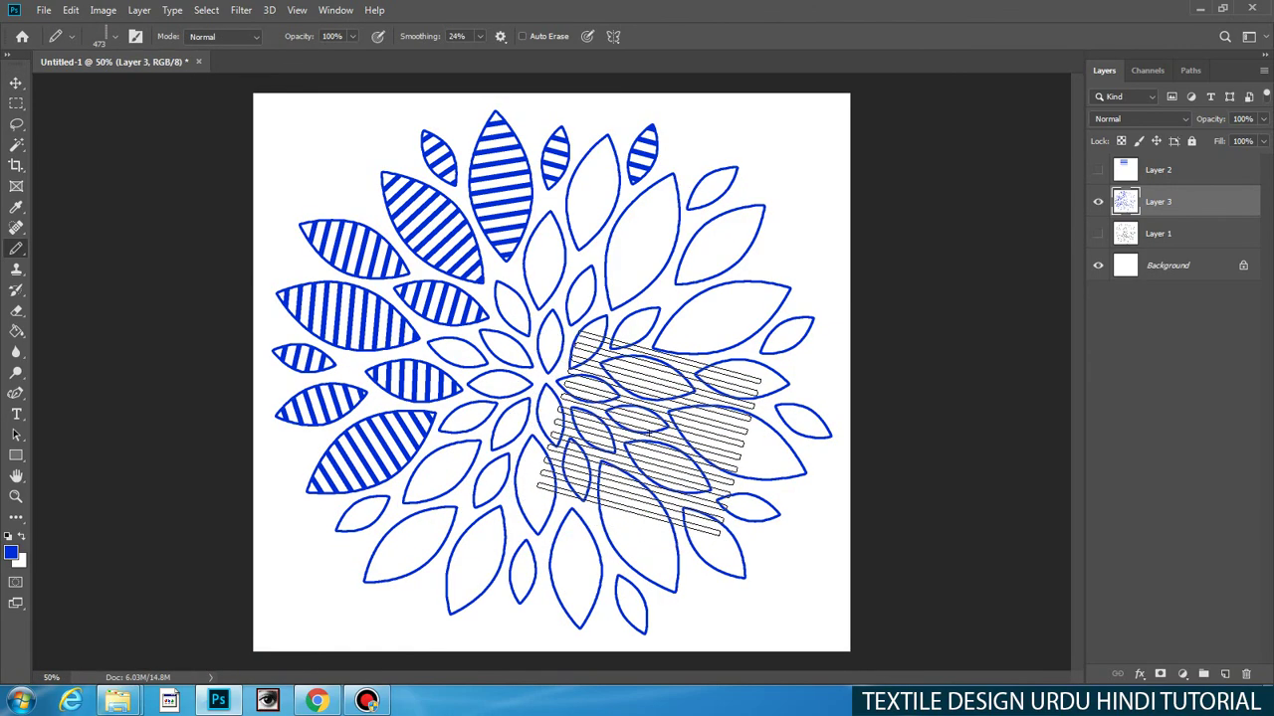
Step: Stamp gently sloping stripes into the large upper-right petal and the slender lower-left petal pointing the opposite way
right_click(685, 274)
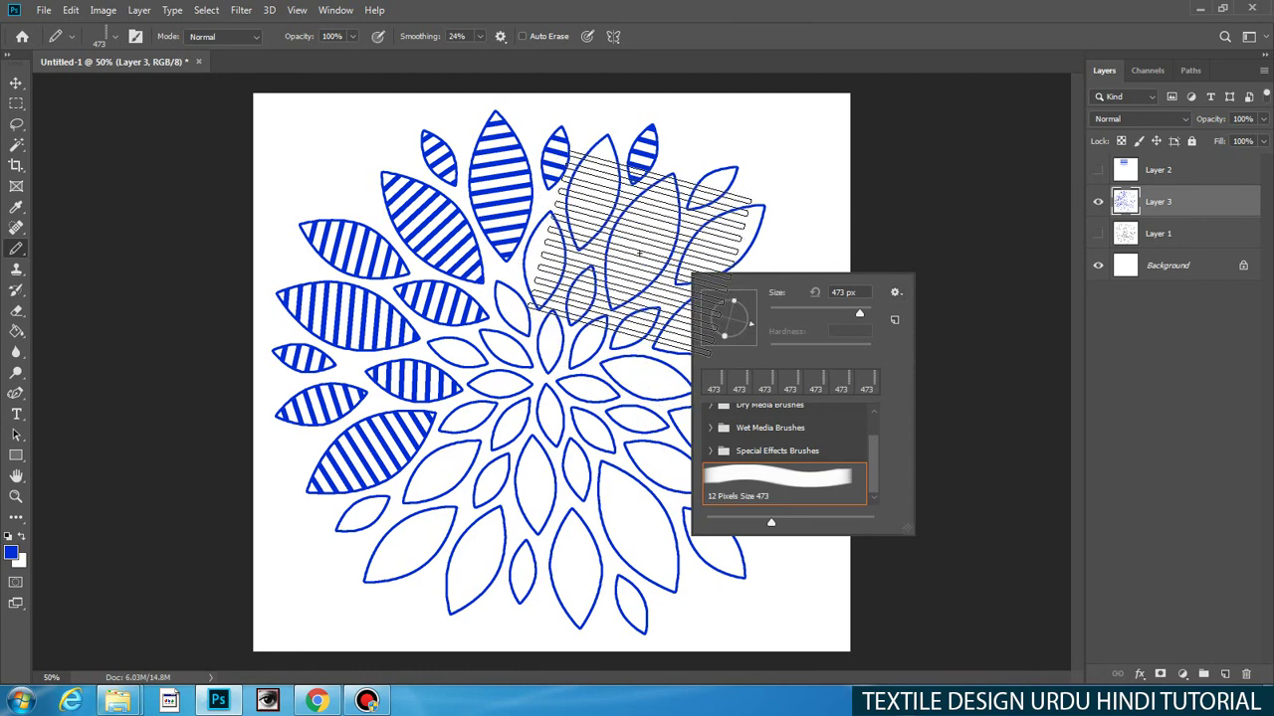
left_click(1111, 212)
key("w")
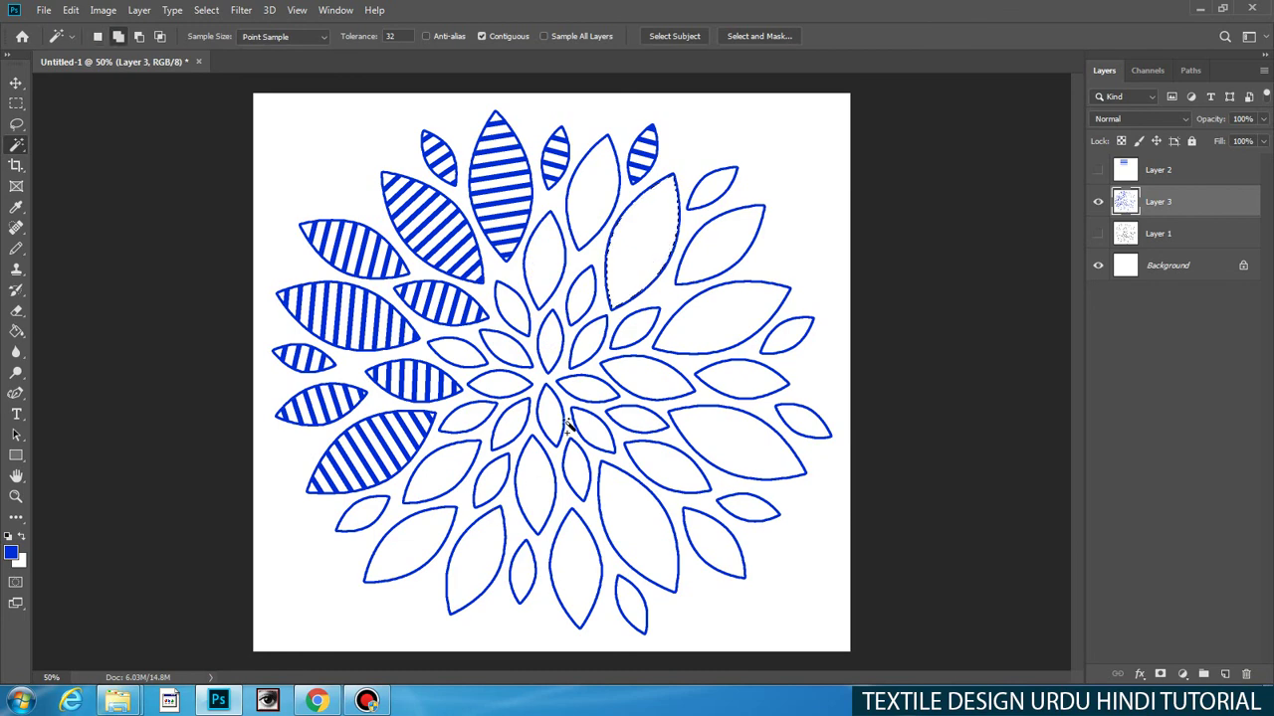
left_click(488, 557)
key("b")
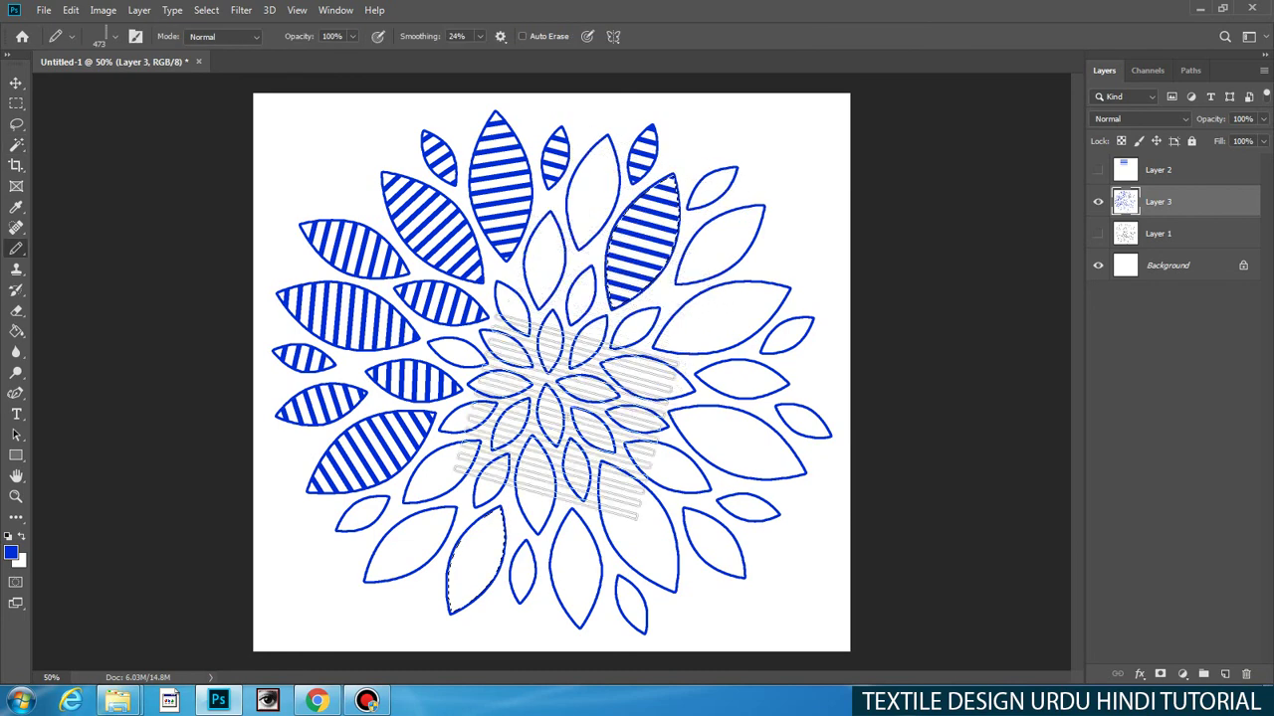
left_click(480, 567)
left_click(645, 239)
Step: Select the next upper-right petal and its opposite lower-left petal together, and stamp both with stripes rotated to a steeper diagonal
key("w")
left_click(701, 247)
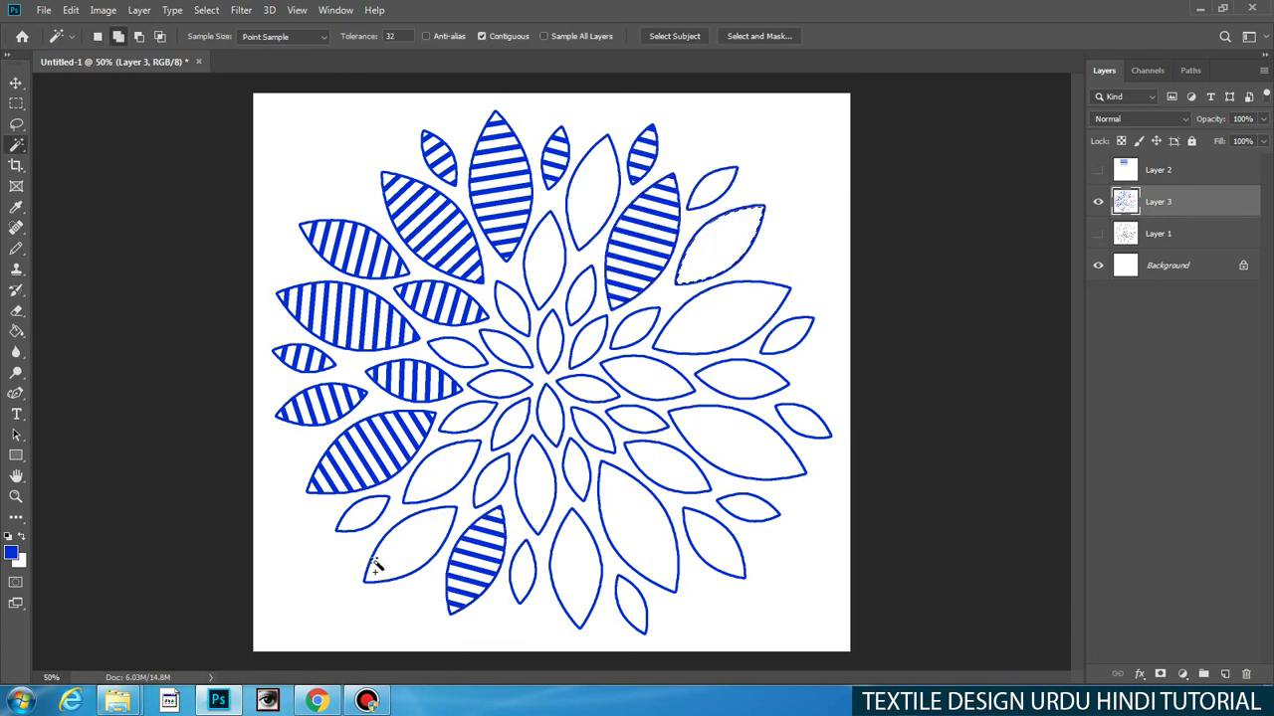
left_click(379, 560, "shift")
key("b")
left_click(418, 497)
key("ctrl+z")
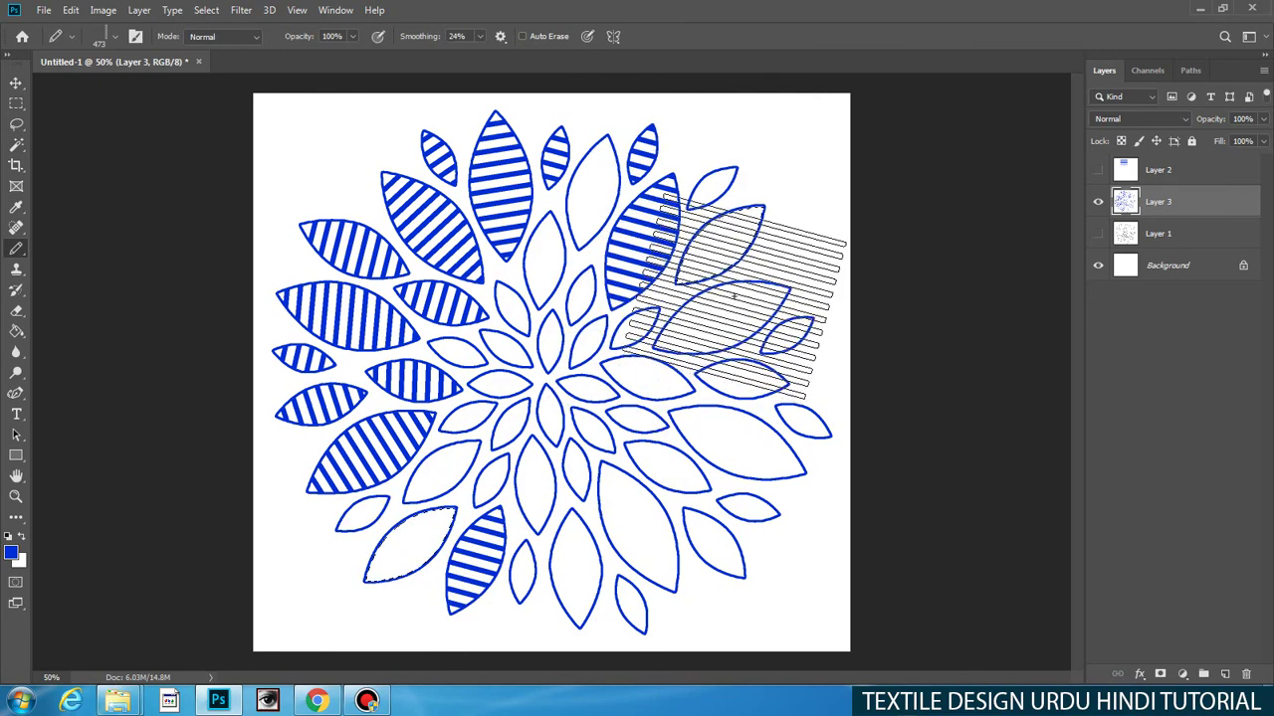
right_click(788, 352)
left_click_drag(793, 352, 790, 354)
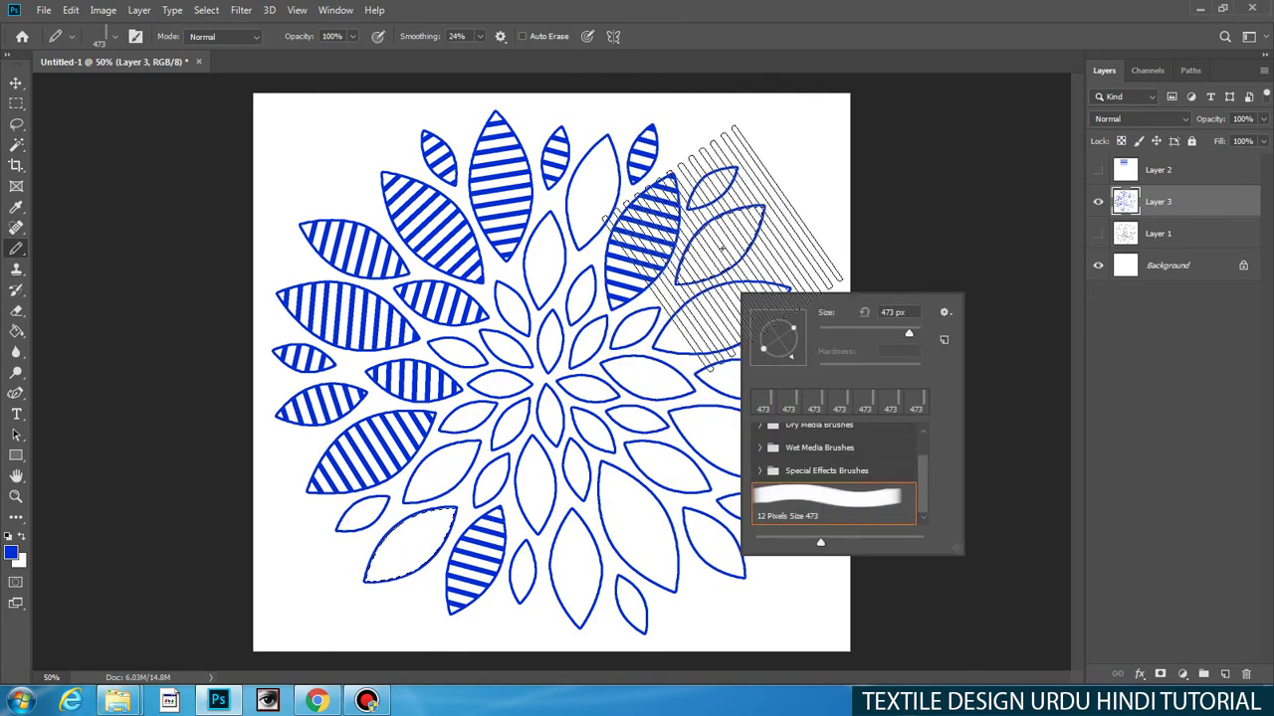
left_click(724, 250)
left_click(420, 539)
Step: Select the unfilled petal between the two small striped top petals and stamp gently sloping stripes across it
key("w")
left_click(589, 225)
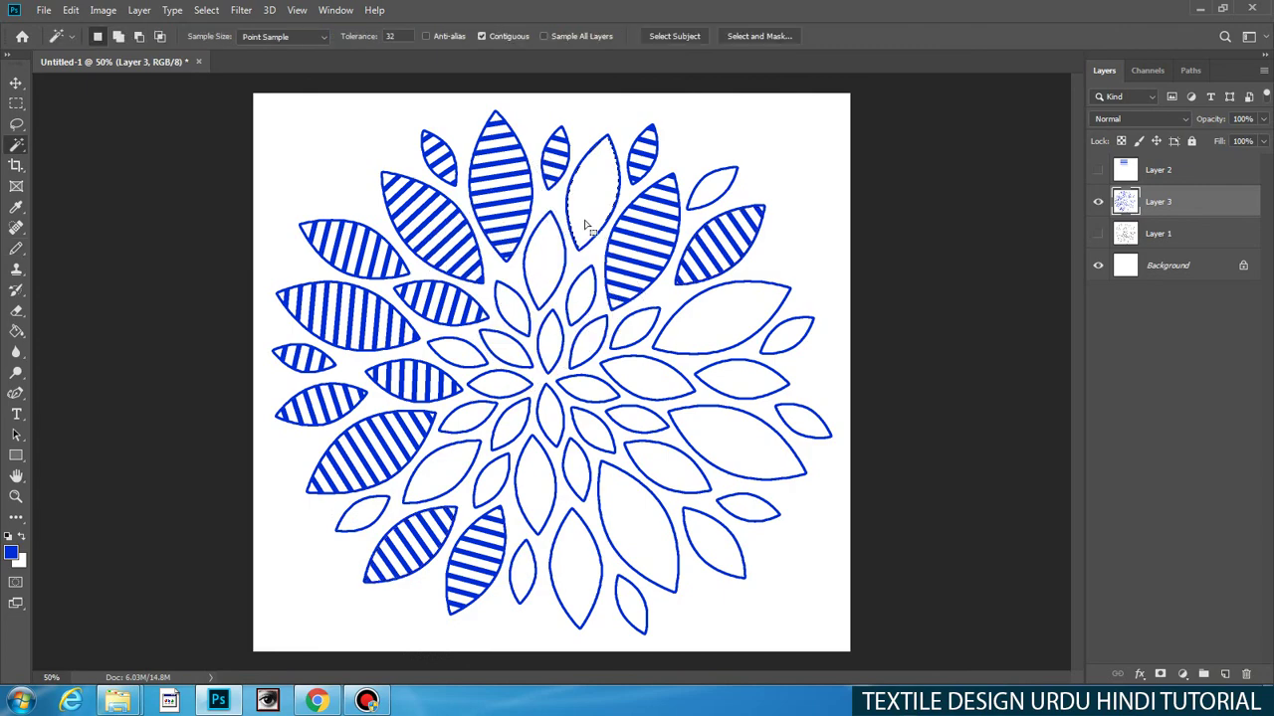
key("b")
right_click(710, 353)
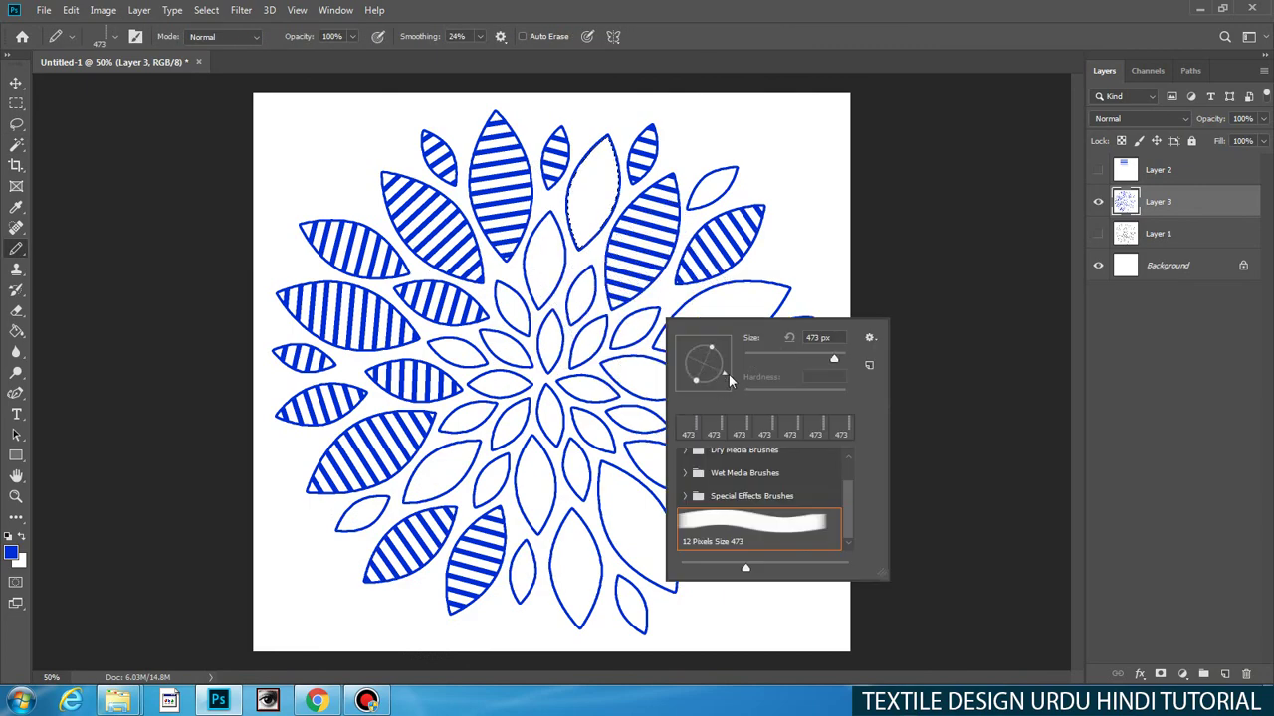
left_click(577, 159)
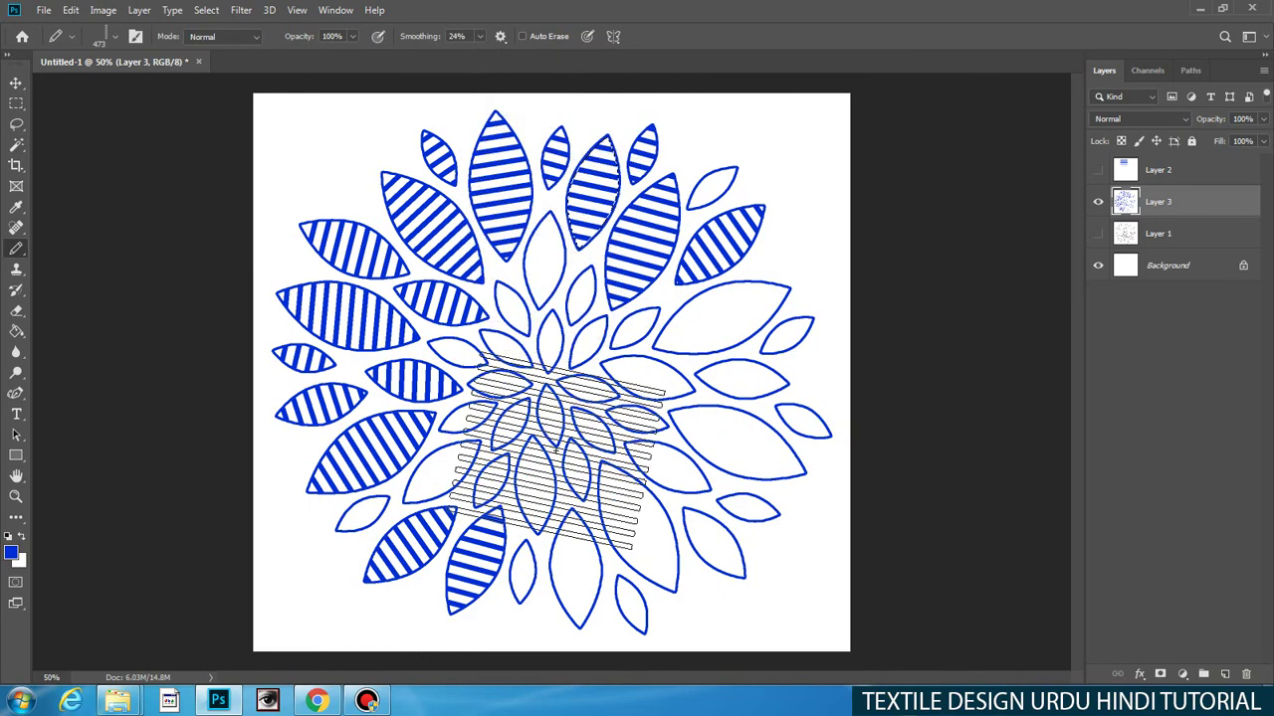
Step: Select the inner petal directly below the tall top petals and stamp it with the same gently sloping stripes
key("w")
left_click(545, 261)
key("b")
left_click(547, 261)
Step: Select the small petal just below and left of the flower's centre and stamp stripes across it
key("w")
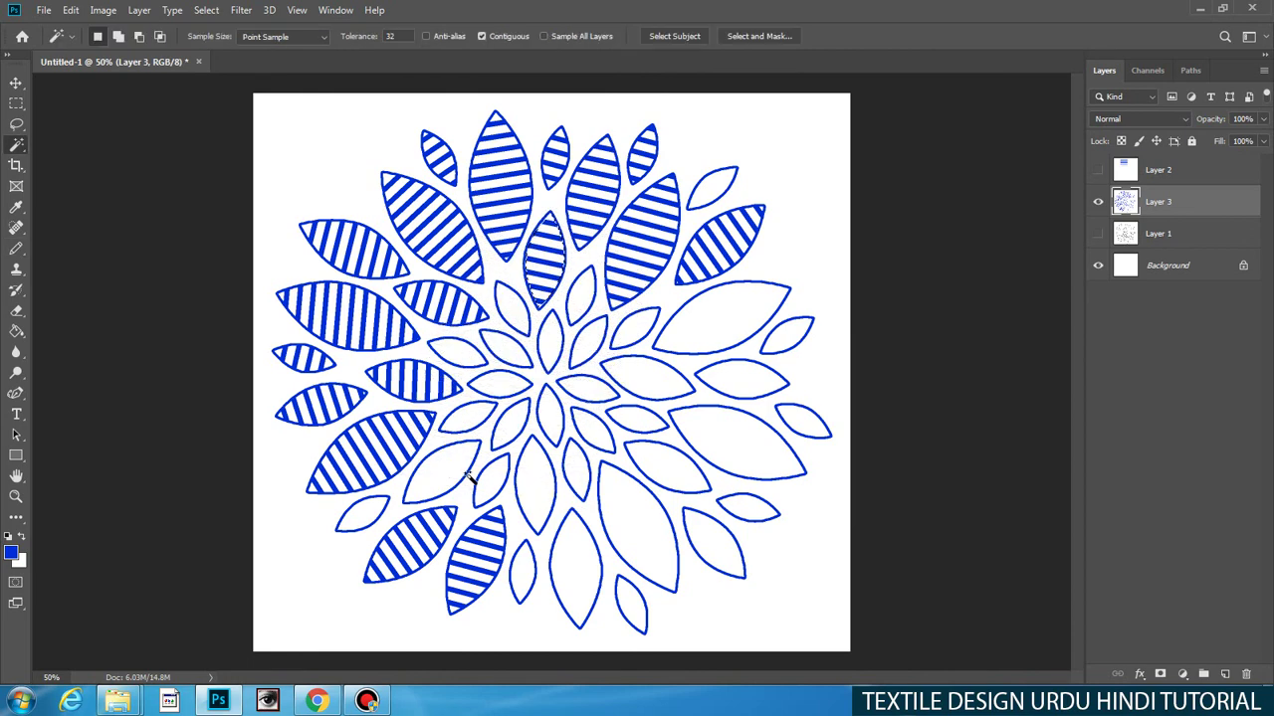
left_click(507, 426)
key("b")
key("w")
key("b")
left_click(510, 426)
Step: Stamp stripes into the two small petals flanking the base of the striped inner top petal, rotating the brush for the left one
key("w")
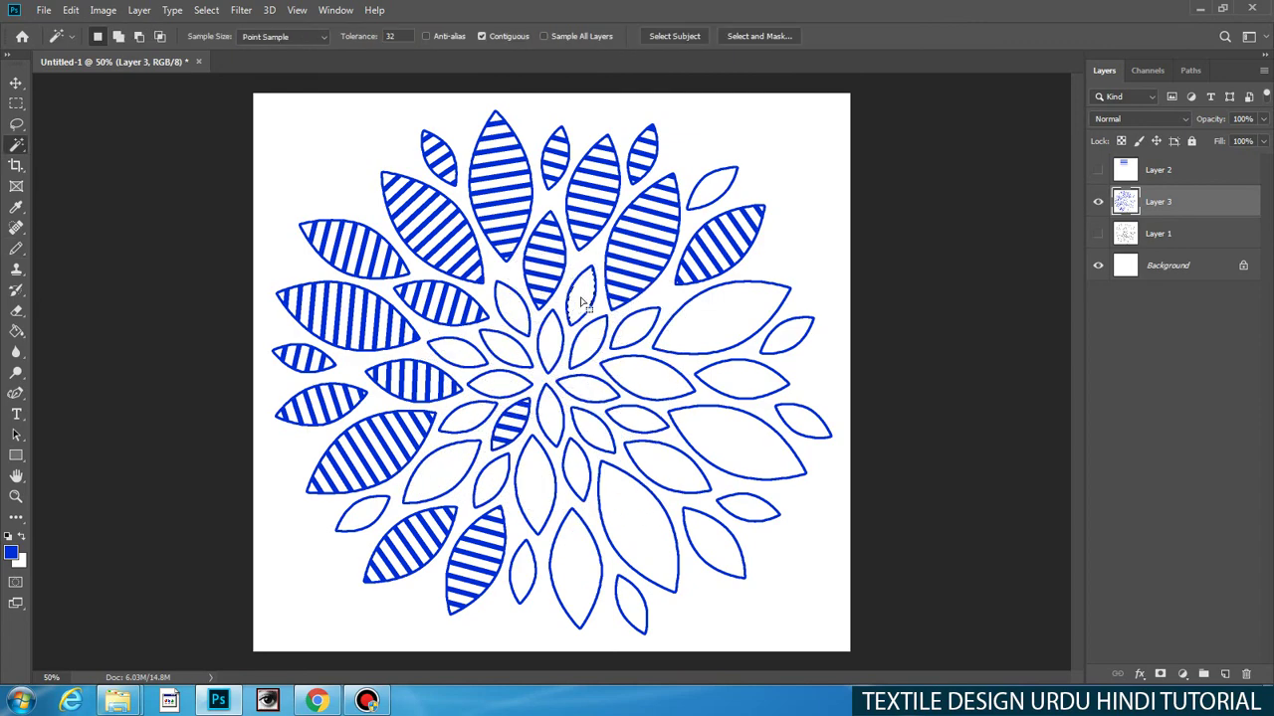
key("b")
left_click(582, 298)
key("w")
key("b")
right_click(689, 375)
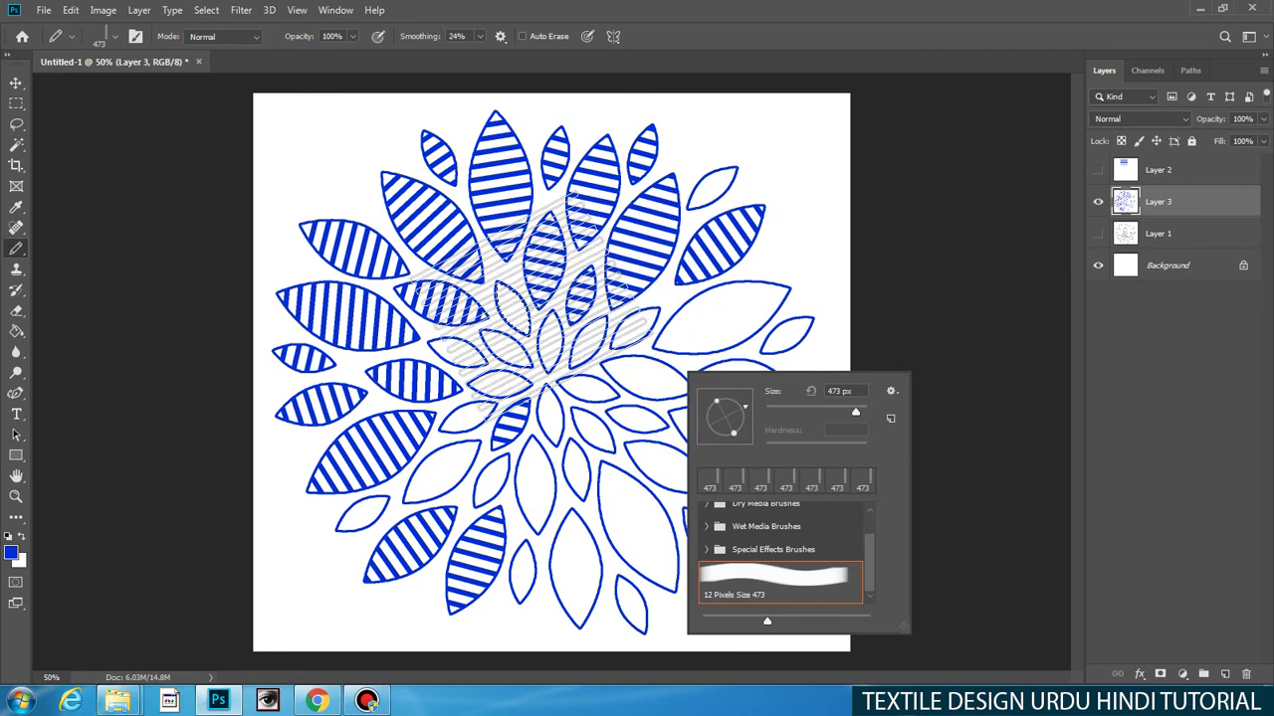
left_click(522, 298)
Step: Fill the small petal just above and left of the flower's centre with diagonal stripes perpendicular to its length
key("w")
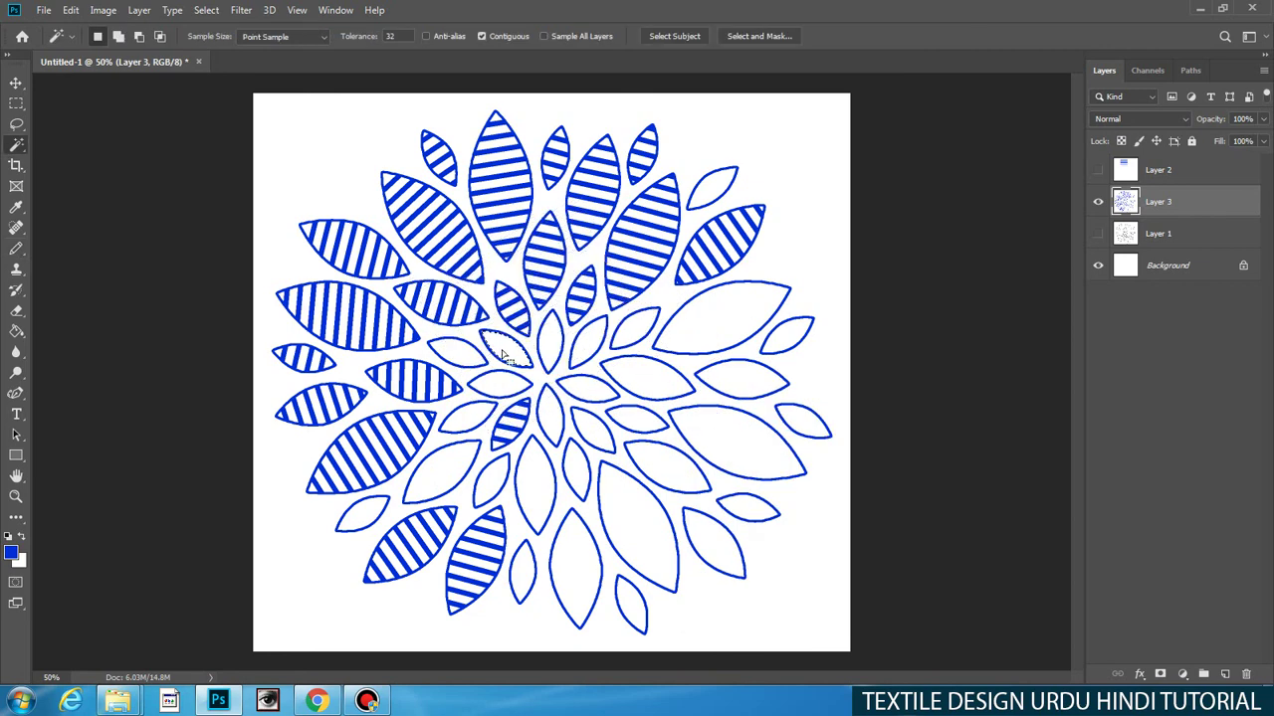
key("b")
right_click(580, 376)
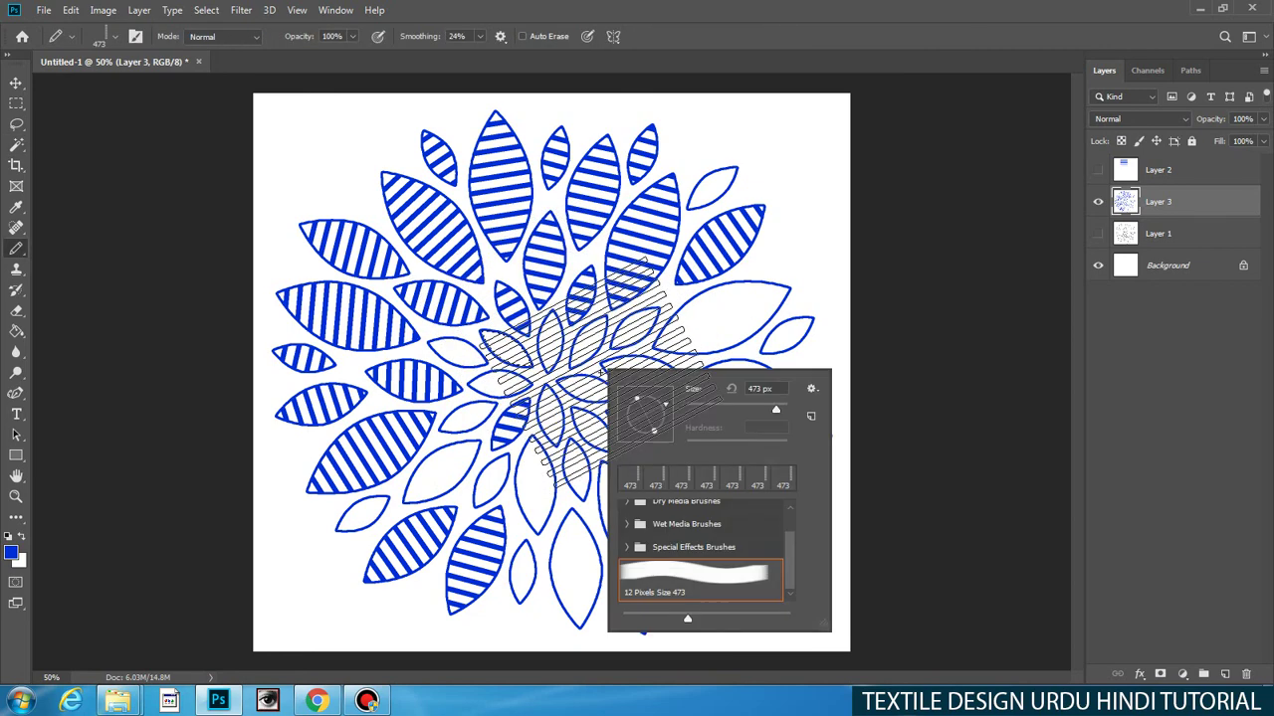
key("Escape")
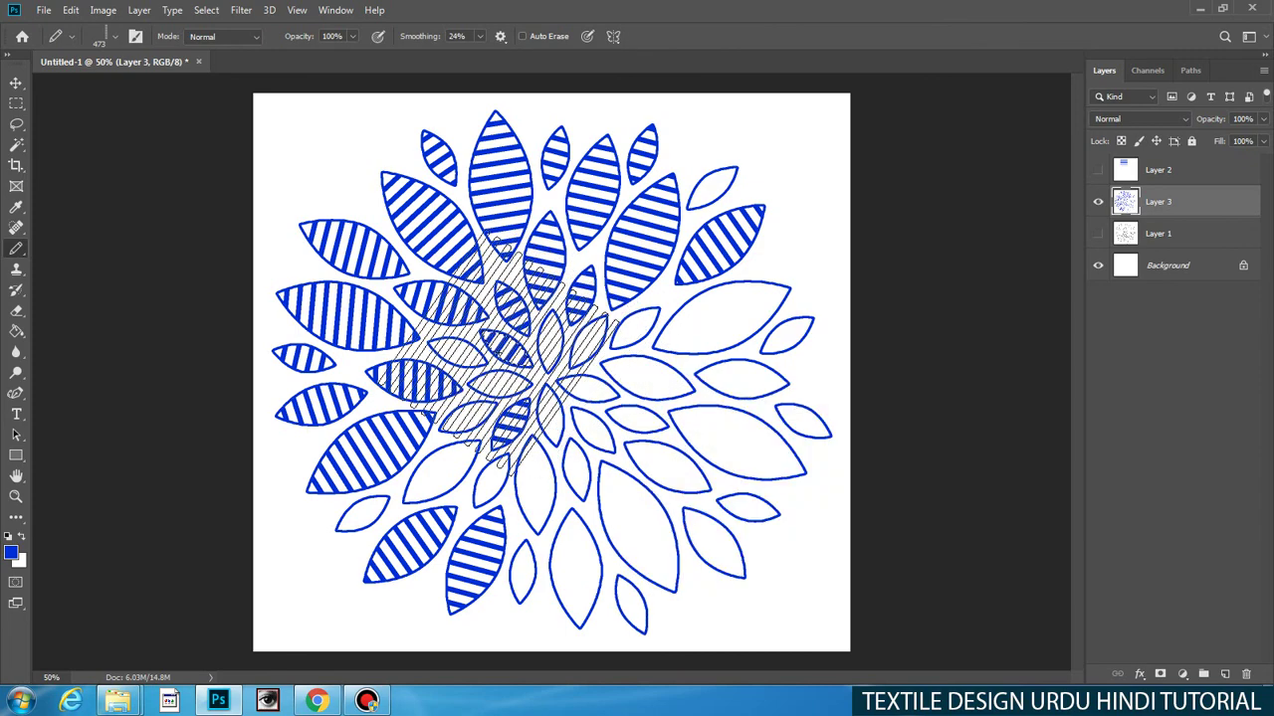
Step: Select the small petal just left of the newly striped central one and stamp steeper diagonal stripes across it
key("w")
left_click(471, 354)
key("b")
right_click(657, 361)
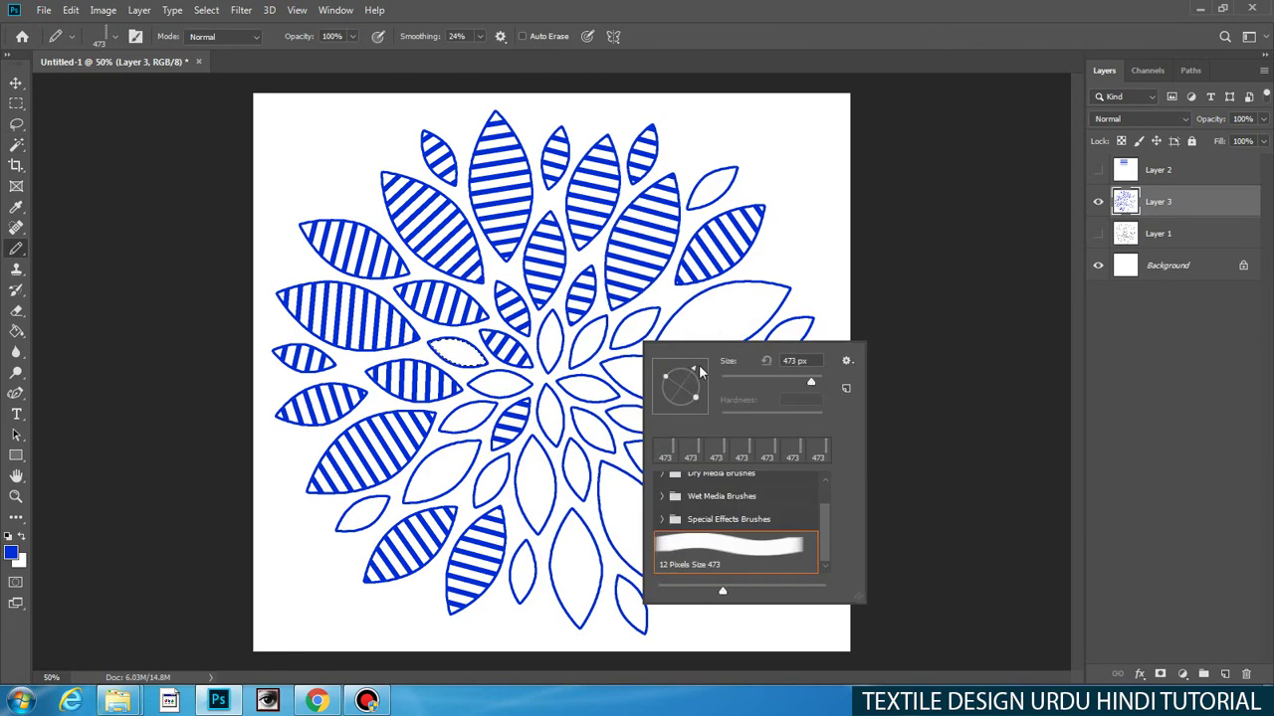
left_click(509, 376)
Step: Stripe the large petal on the flower's right side and the small outer petal at its upper right, rotating the stripe brush for each
key("w")
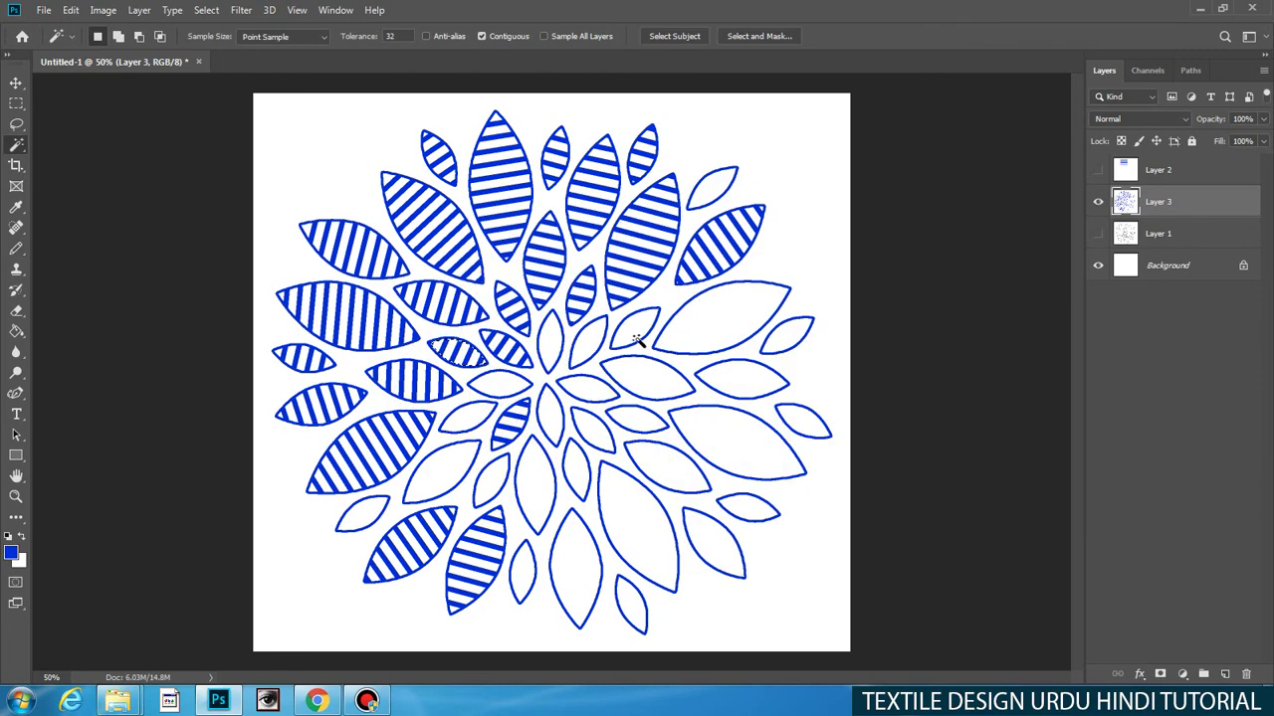
key("b")
right_click(647, 348)
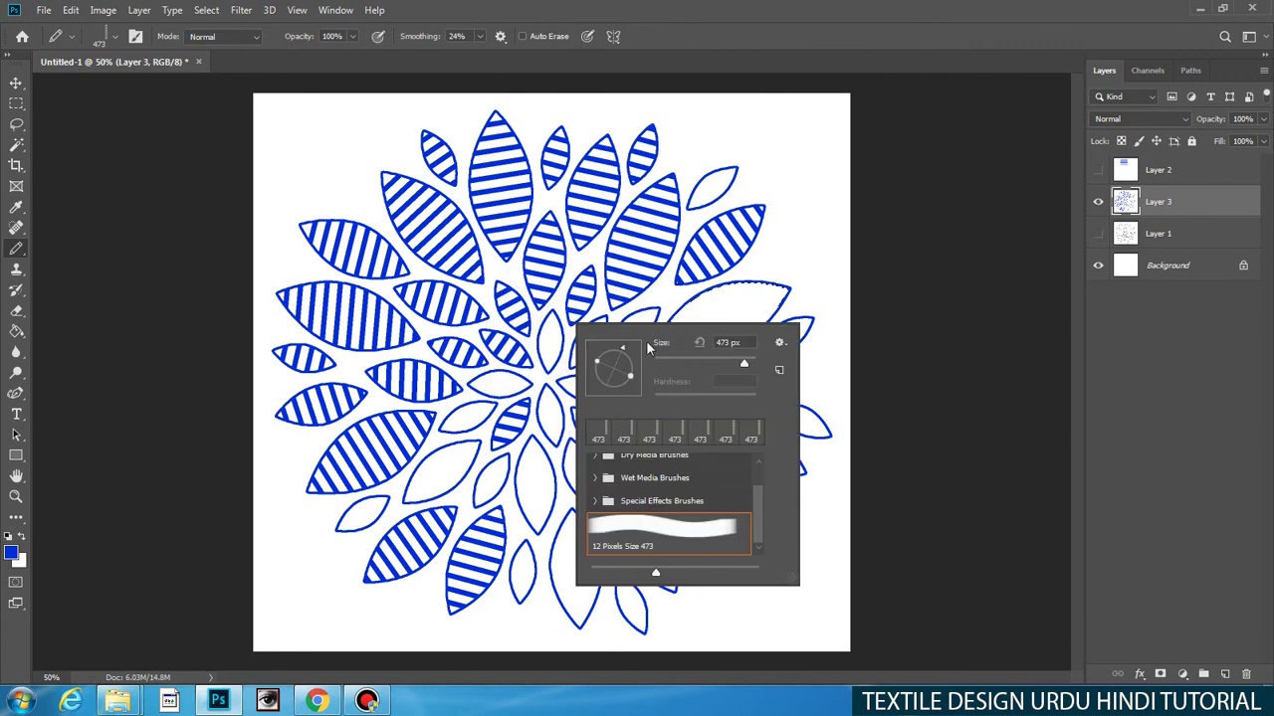
left_click(638, 407)
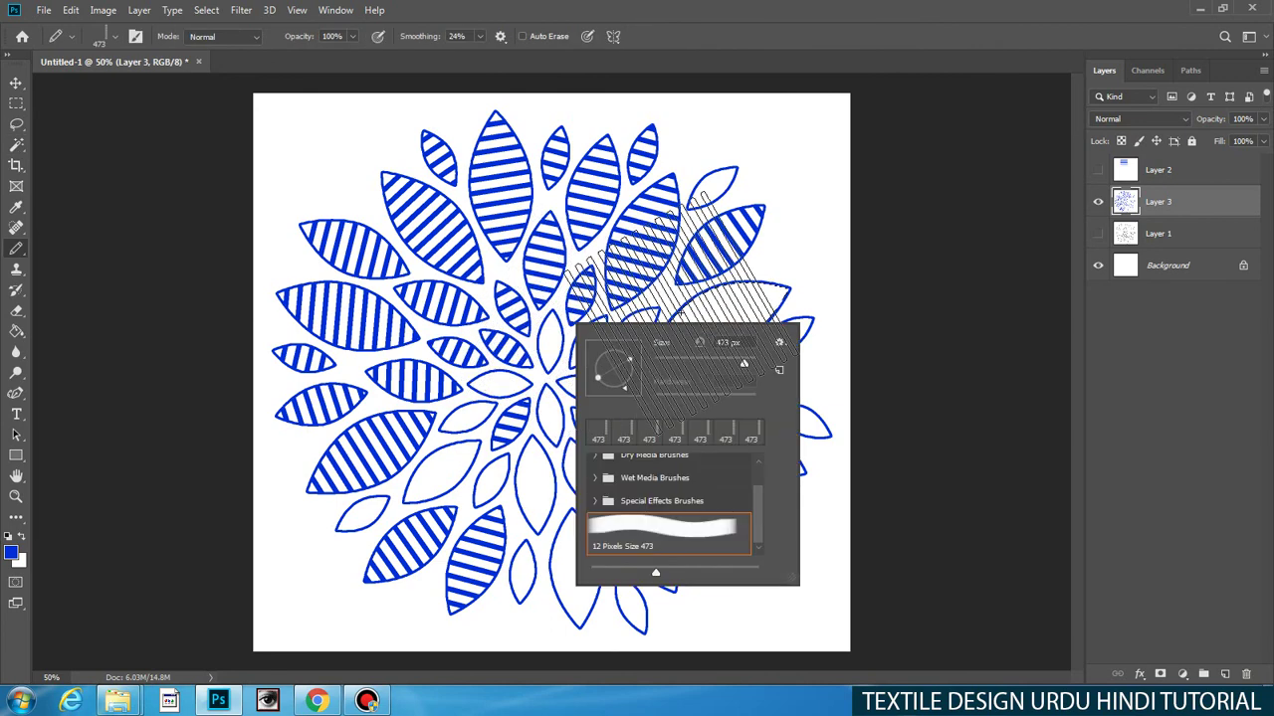
key("w")
key("b")
right_click(593, 348)
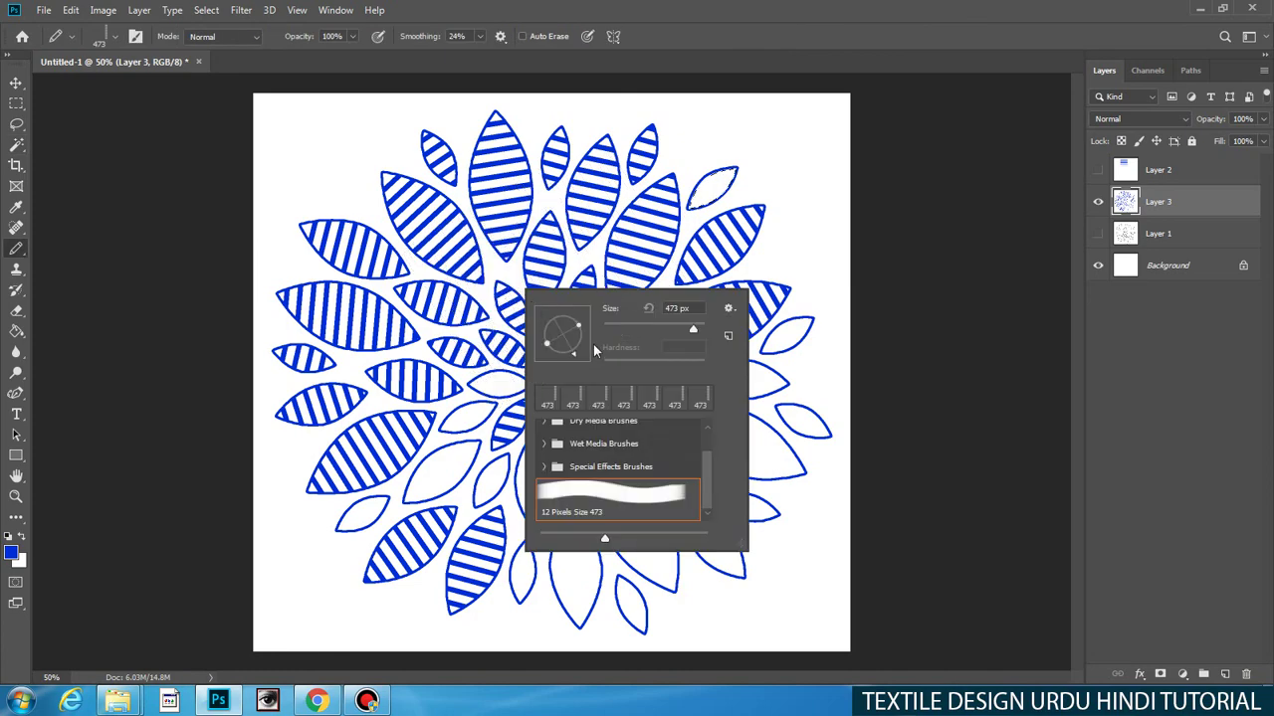
left_click(710, 190)
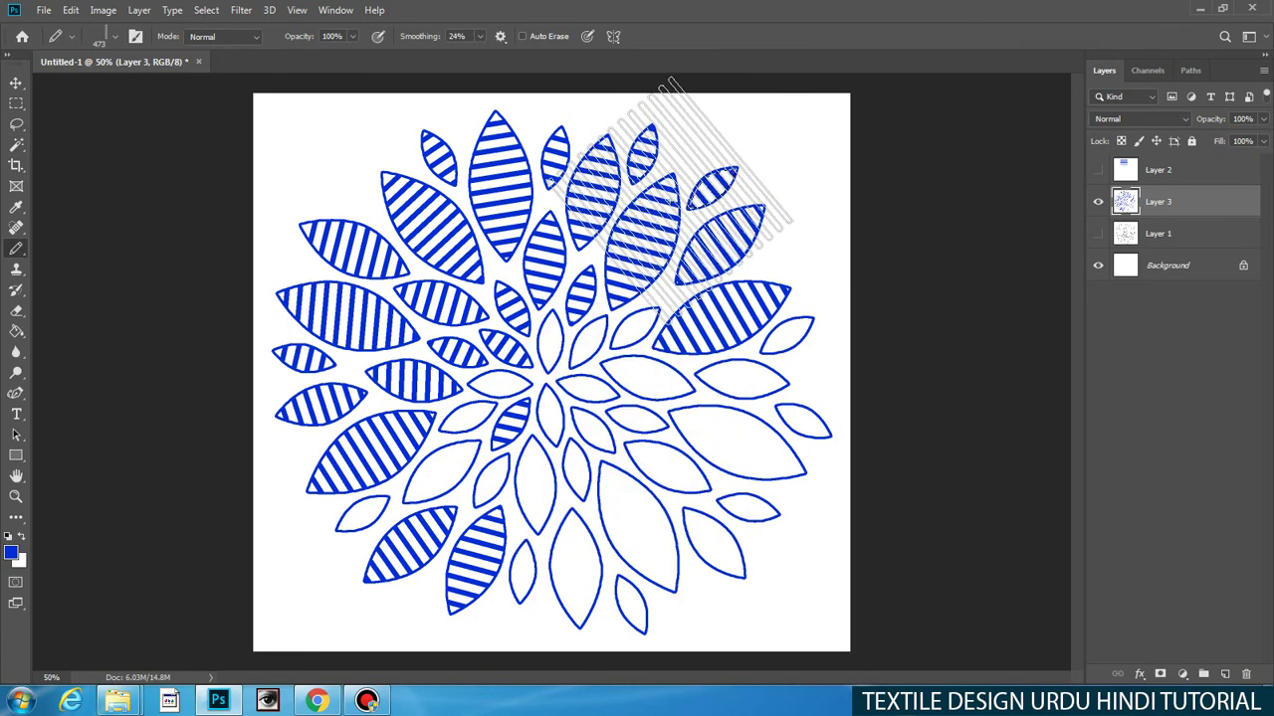
Step: Stamp diagonal stripes into the two small petals just above and right of the flower's centre, rotating the brush to suit each
key("w")
key("b")
right_click(738, 362)
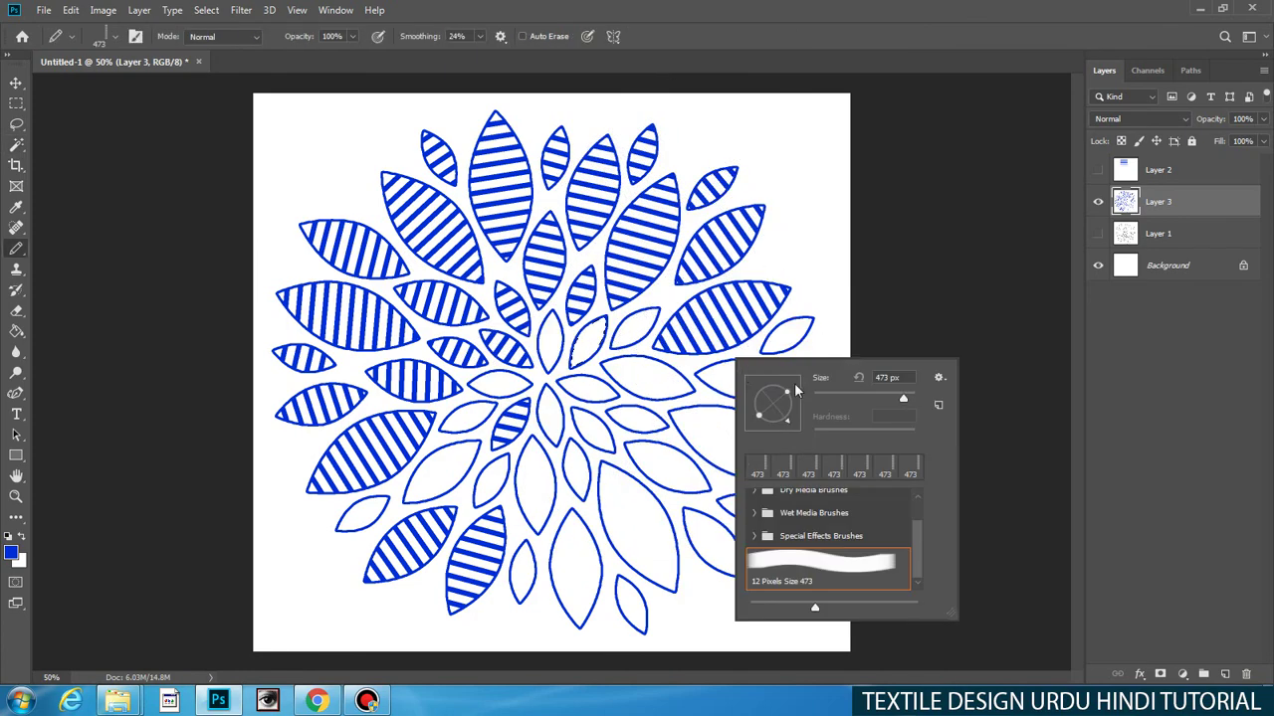
left_click_drag(790, 420, 793, 416)
left_click(591, 365)
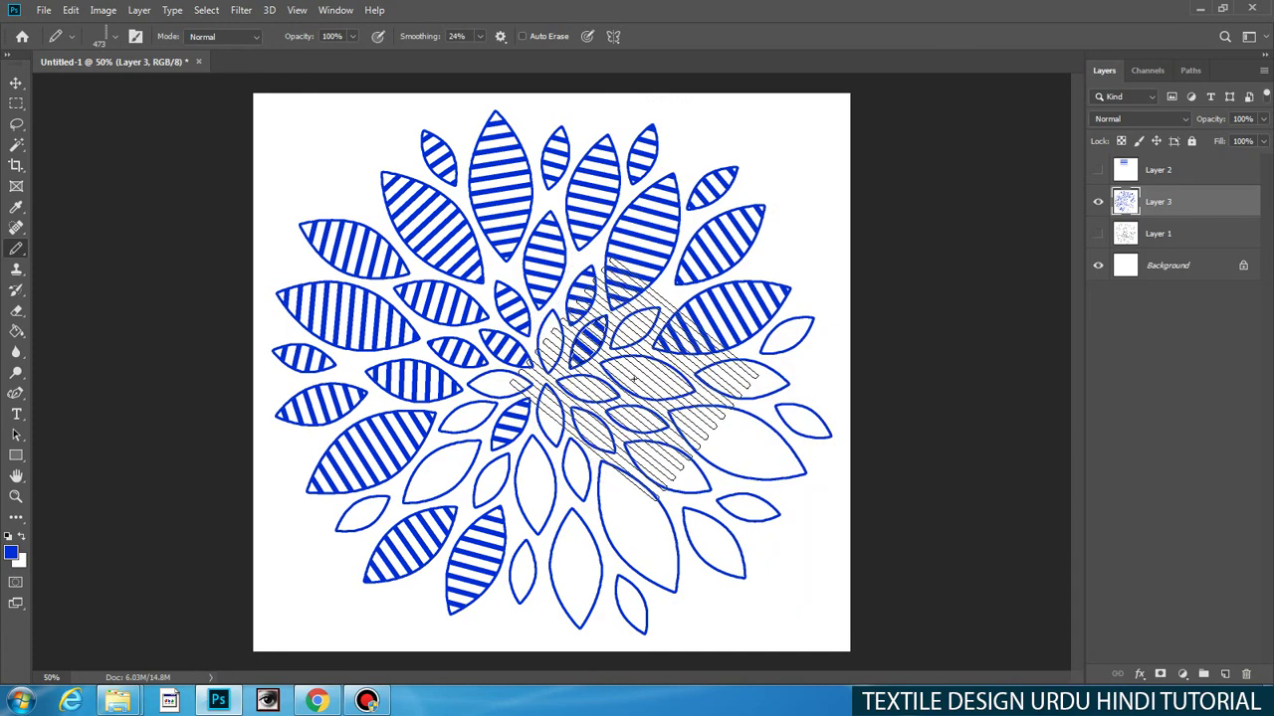
key("w")
left_click(633, 329)
key("b")
right_click(720, 354)
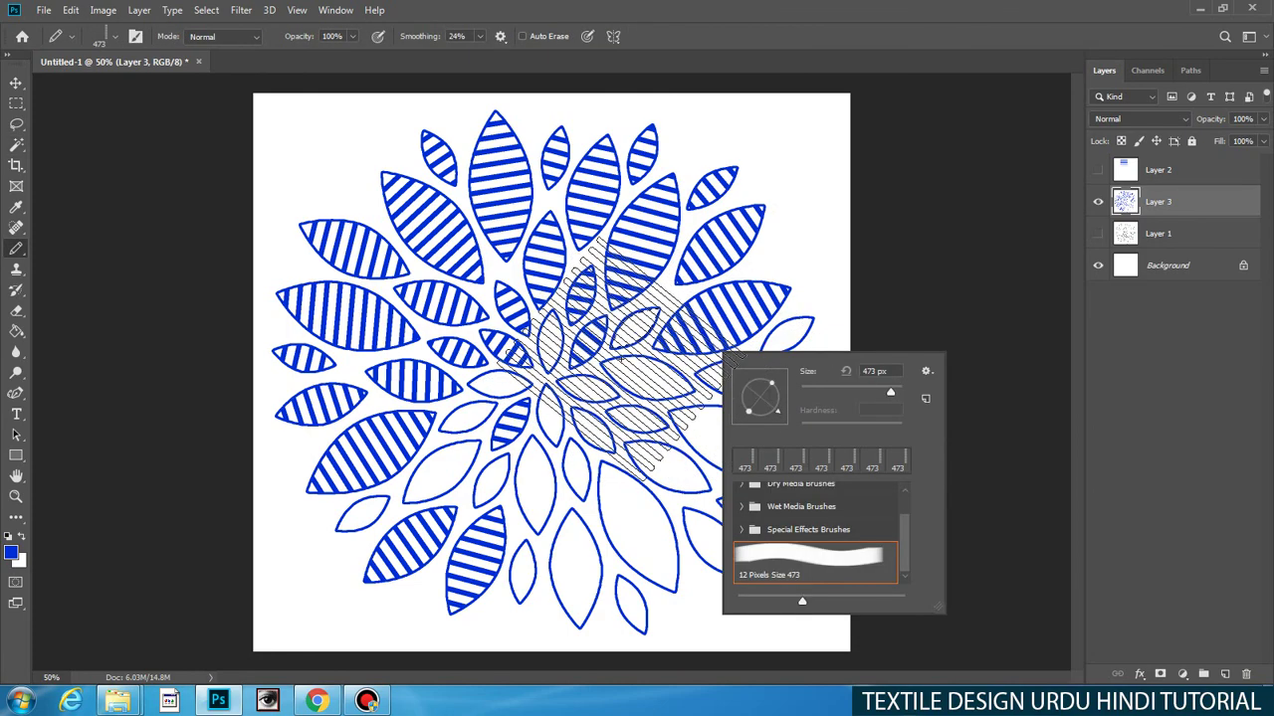
left_click(627, 353)
Step: Fill the two medium petals extending end to end right of the flower's centre with steep stripes, adjusting the brush angle for each
key("w")
left_click(657, 385)
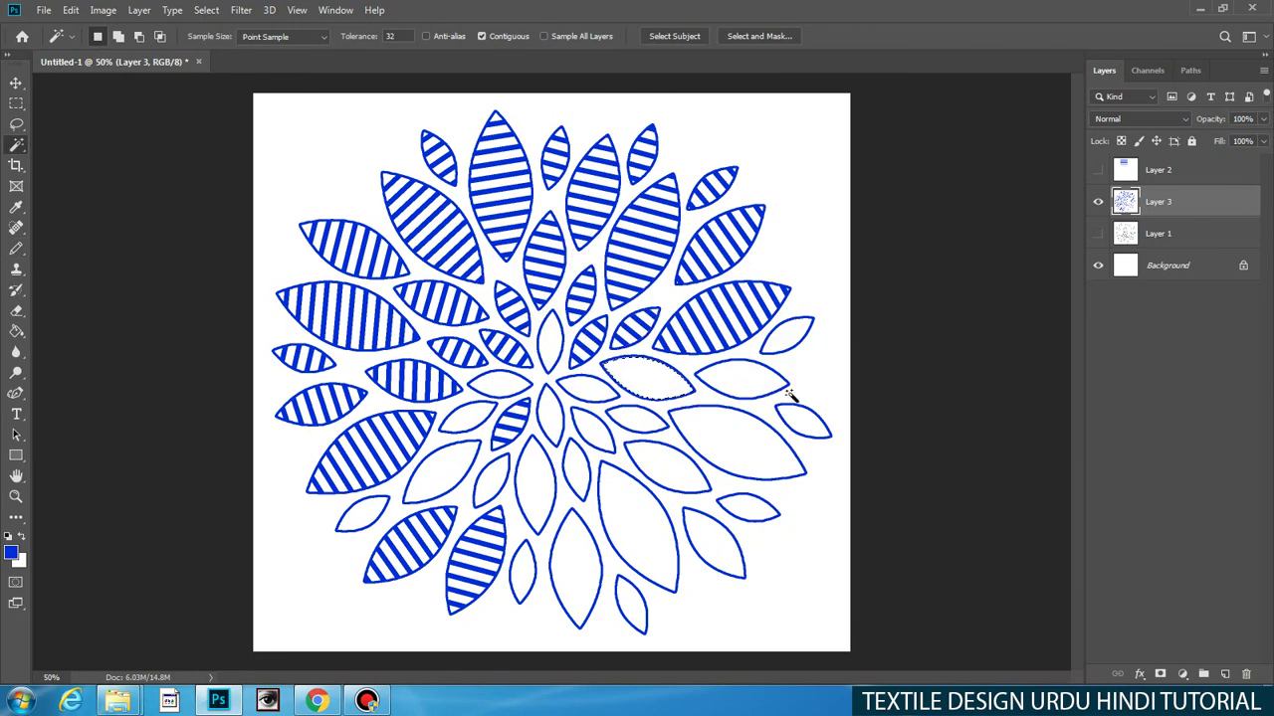
key("b")
right_click(792, 398)
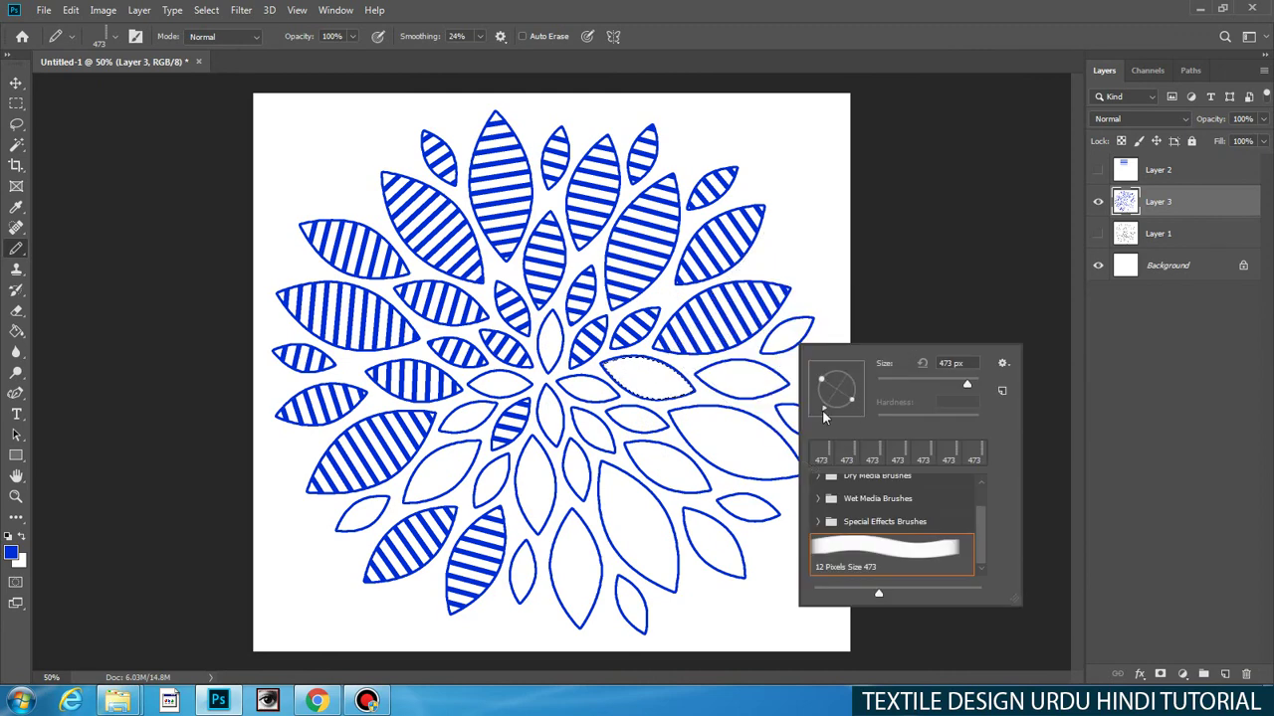
left_click_drag(832, 417, 830, 414)
left_click(677, 377)
key("w")
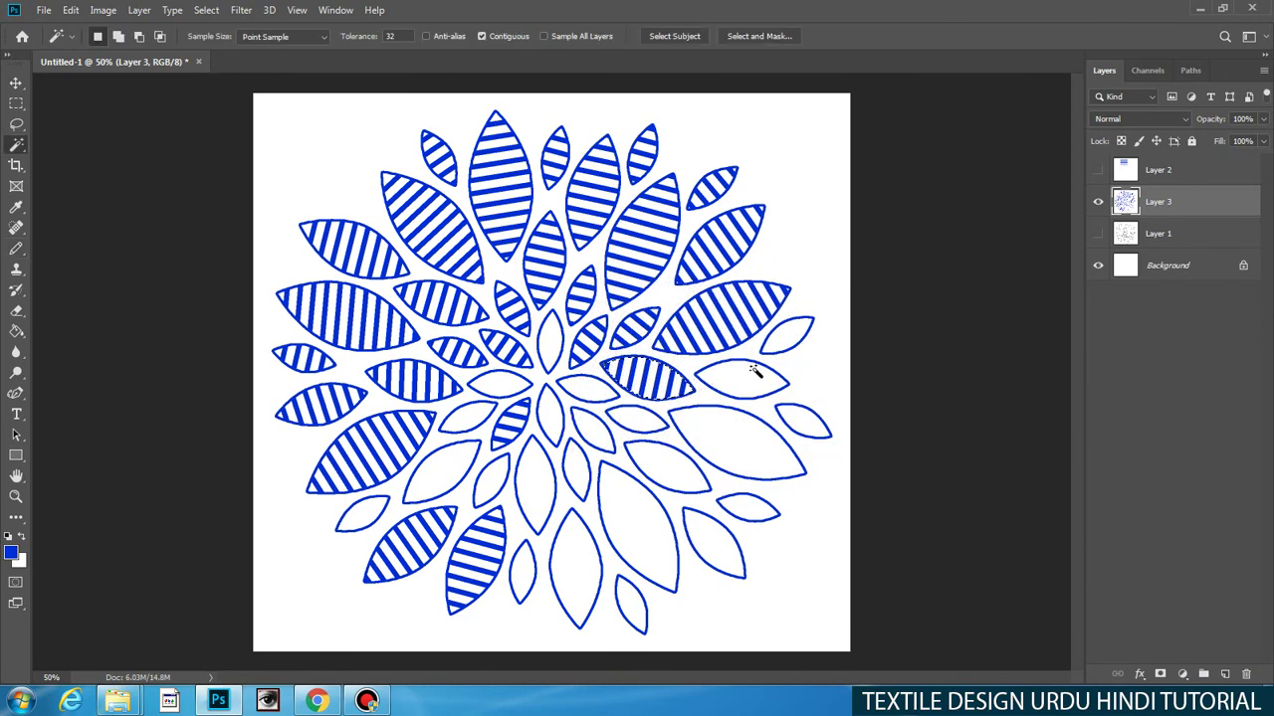
key("b")
right_click(851, 363)
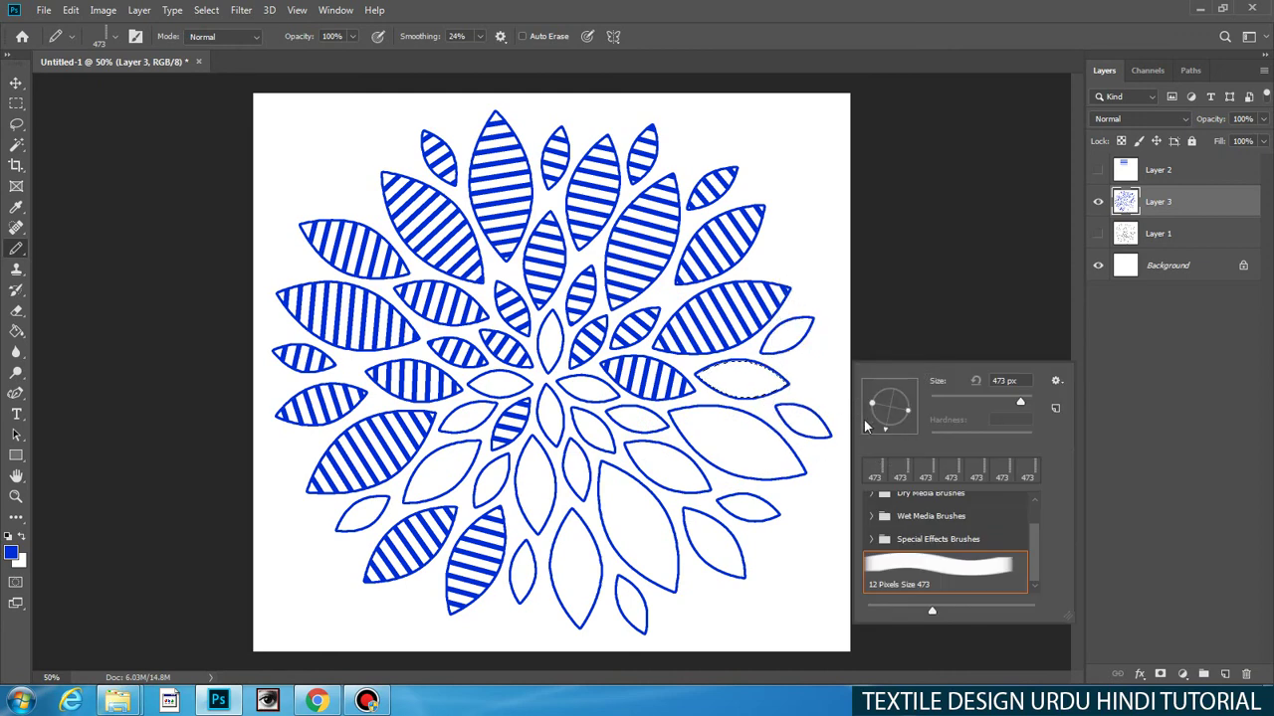
left_click(742, 386)
Step: Select the small outer petal above the right-hand medium petal and stamp diagonal stripes across its length
key("w")
left_click(796, 339)
key("b")
right_click(854, 368)
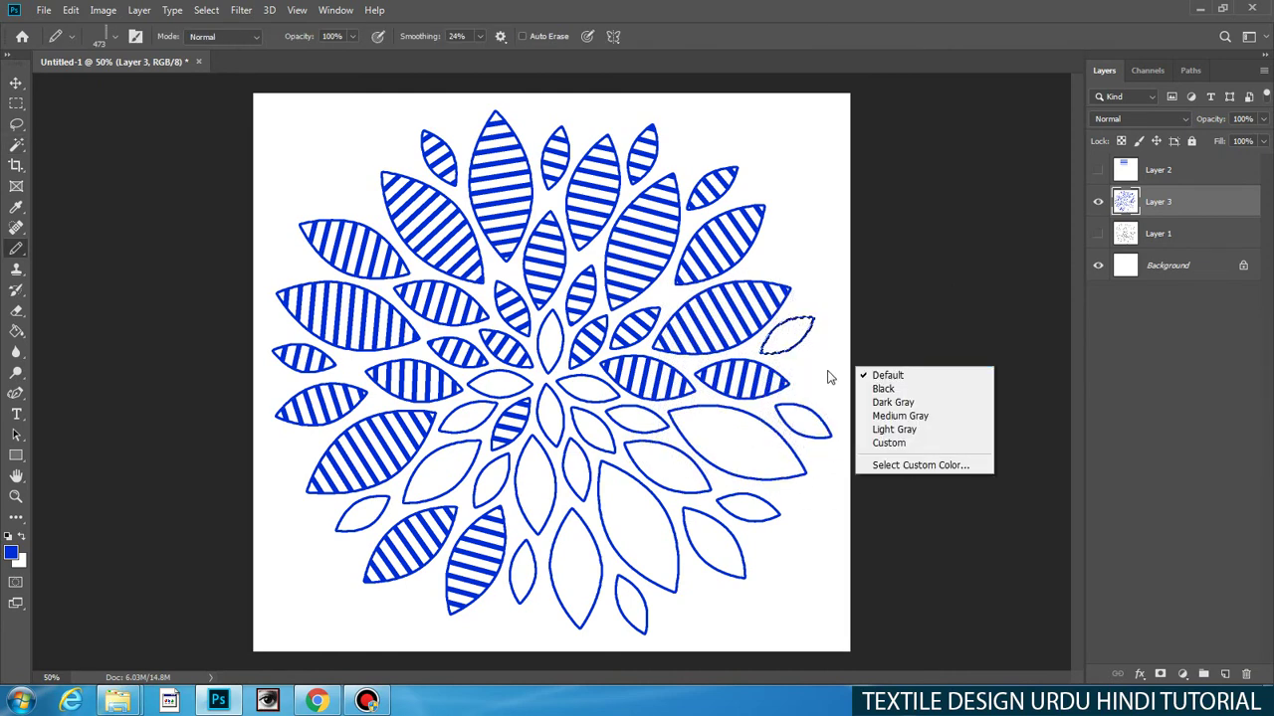
left_click(788, 343)
key("w")
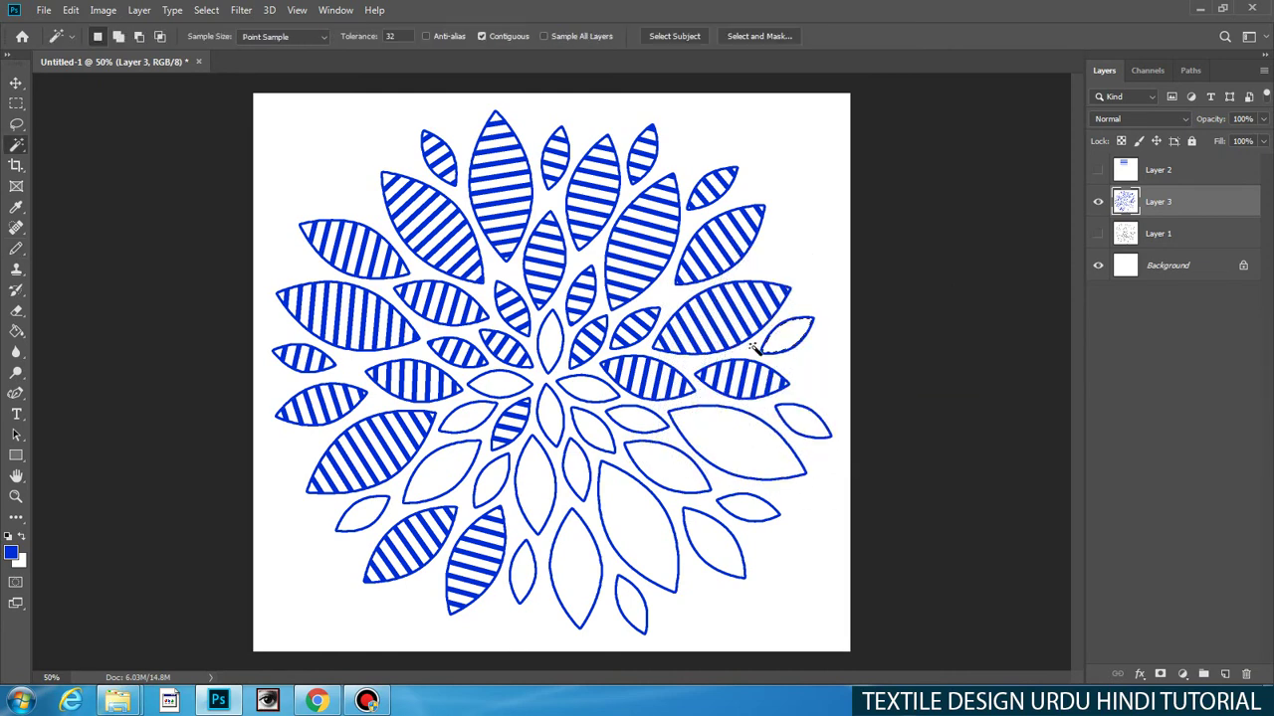
key("b")
right_click(636, 363)
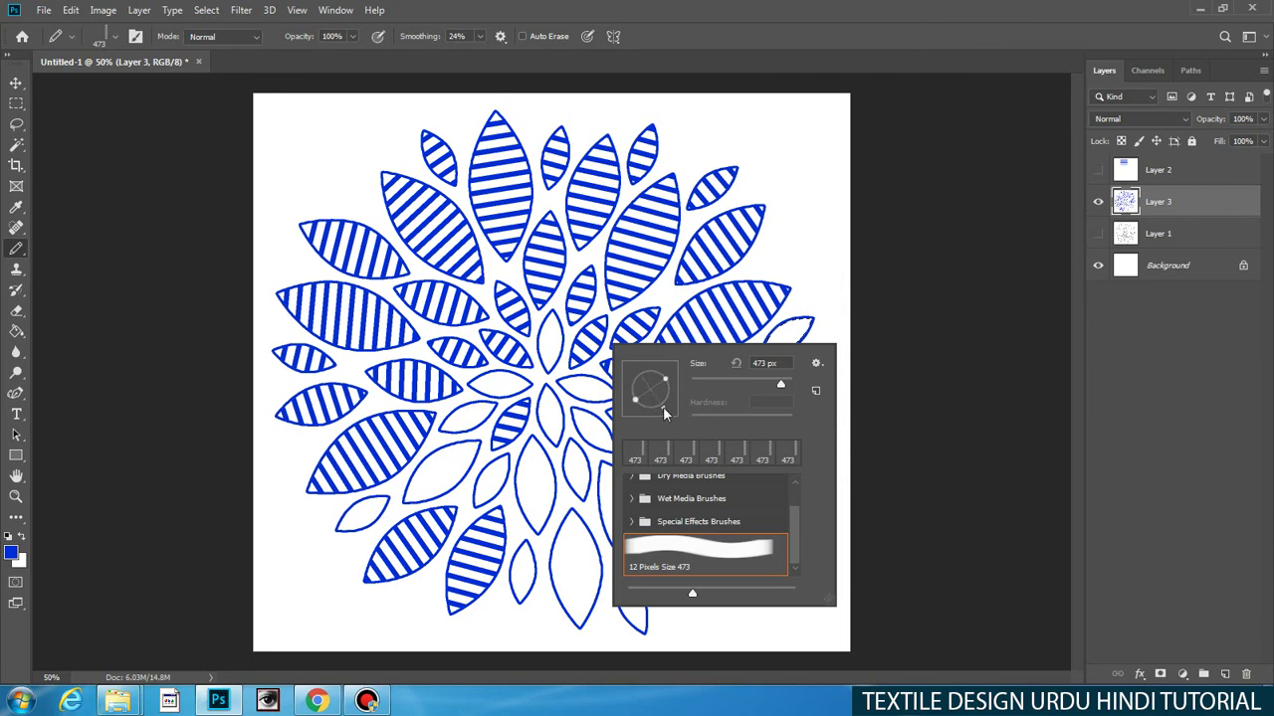
left_click(816, 329)
Step: Stripe the small petal directly left of the flower's centre near-vertically and the one directly above the centre near-horizontally
key("w")
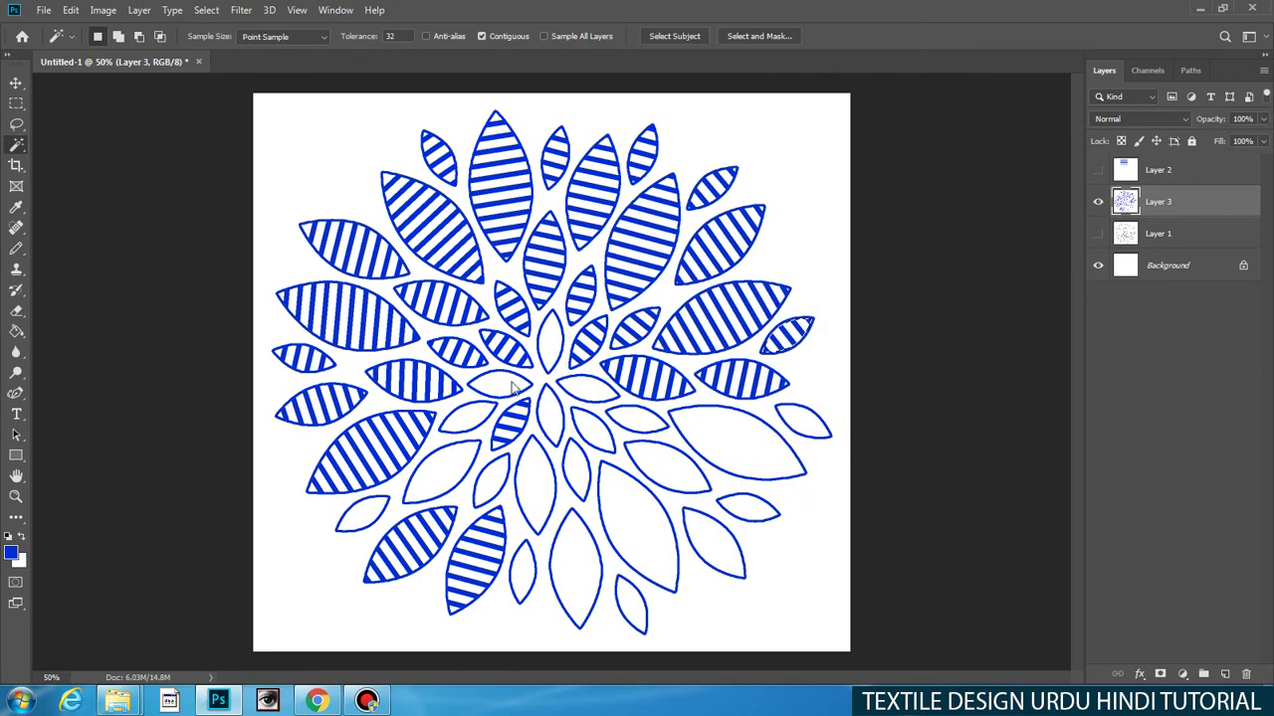
left_click(513, 388)
key("b")
right_click(723, 374)
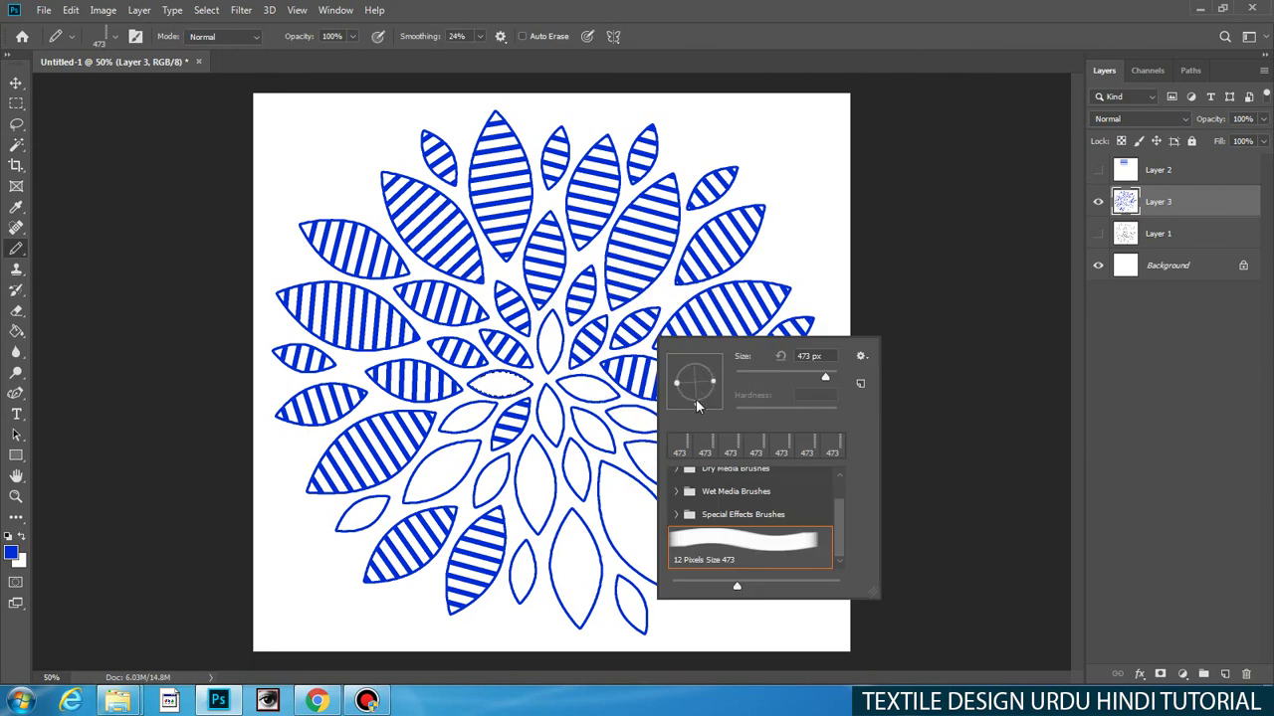
left_click(543, 377)
key("w")
left_click(552, 351)
key("b")
right_click(699, 356)
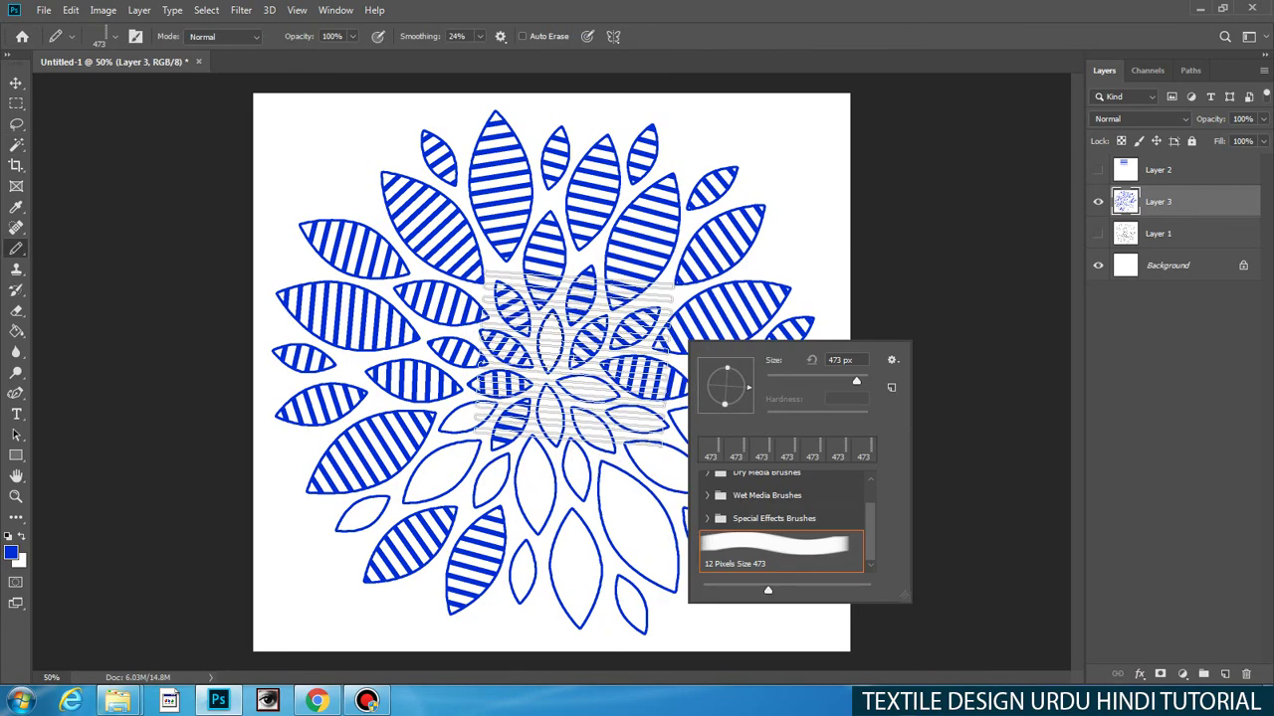
left_click(563, 363)
Step: Select the small petal directly below the flower's centre and stamp slightly tilted, near-horizontal stripes across it
key("w")
left_click(547, 426)
key("b")
key("ctrl+d")
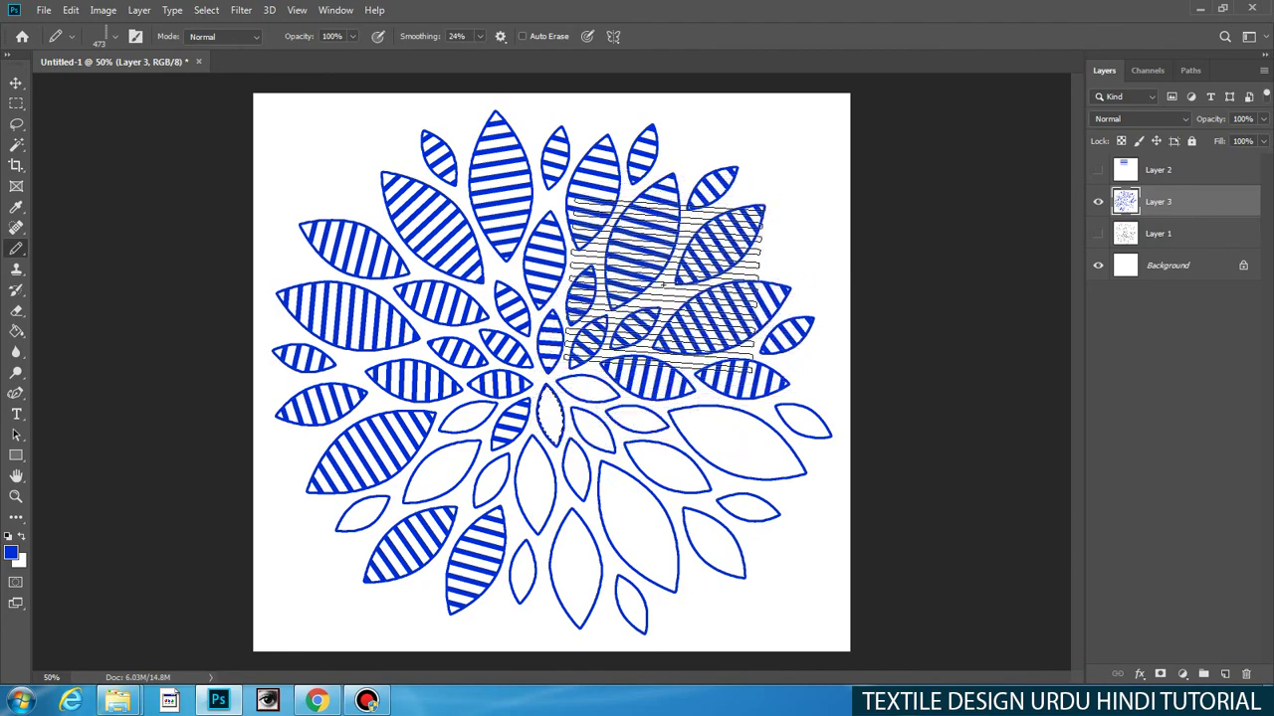
mouse_move(680, 323)
left_mouse_down()
mouse_move(778, 298)
mouse_move(597, 390)
left_mouse_up()
left_click(603, 438)
left_click_drag(602, 438, 600, 370)
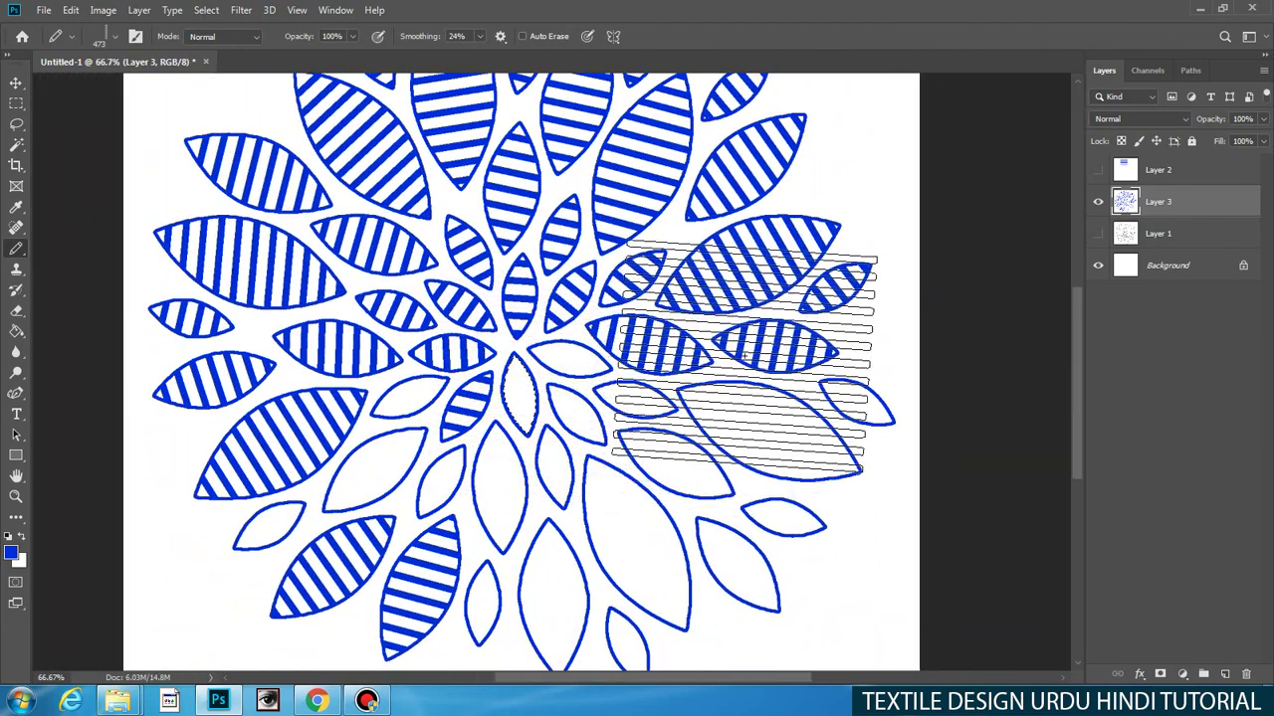
right_click(814, 403)
left_click(565, 380)
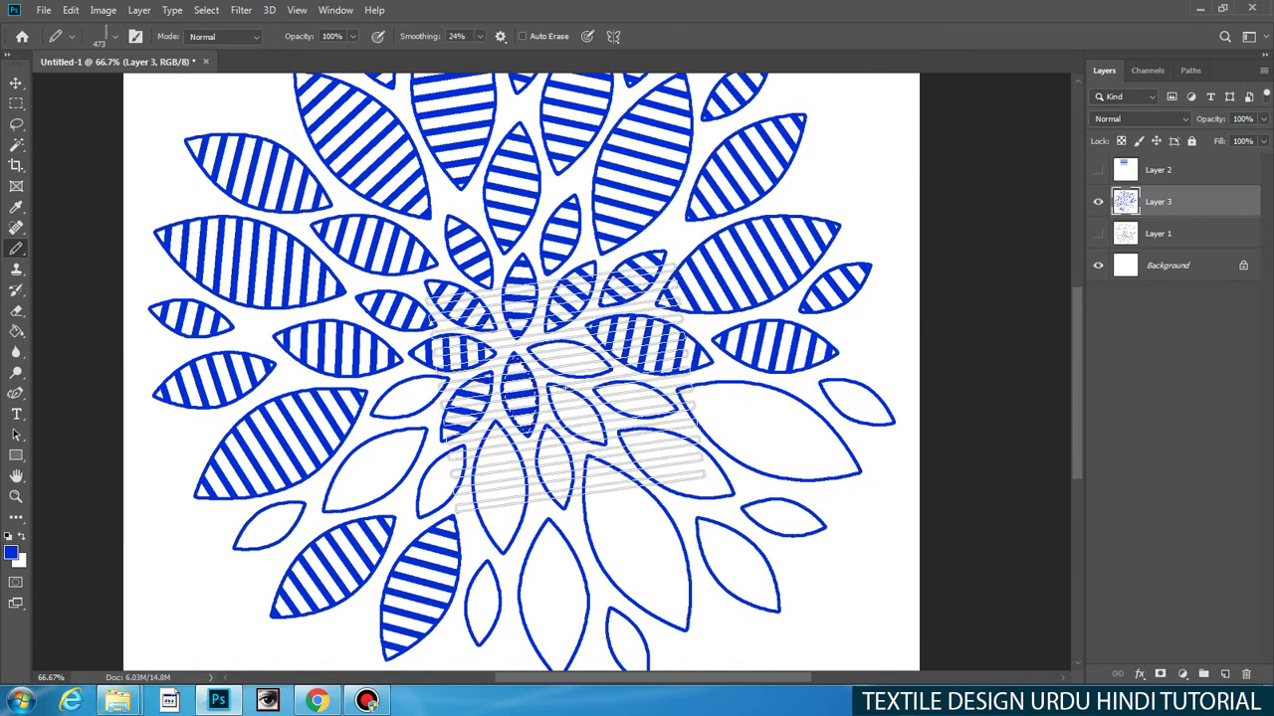
Step: Select the small petal just right of the flower's centre and stamp stripes across it with the brush rotated steeply
key("w")
left_click(571, 362)
key("b")
right_click(768, 345)
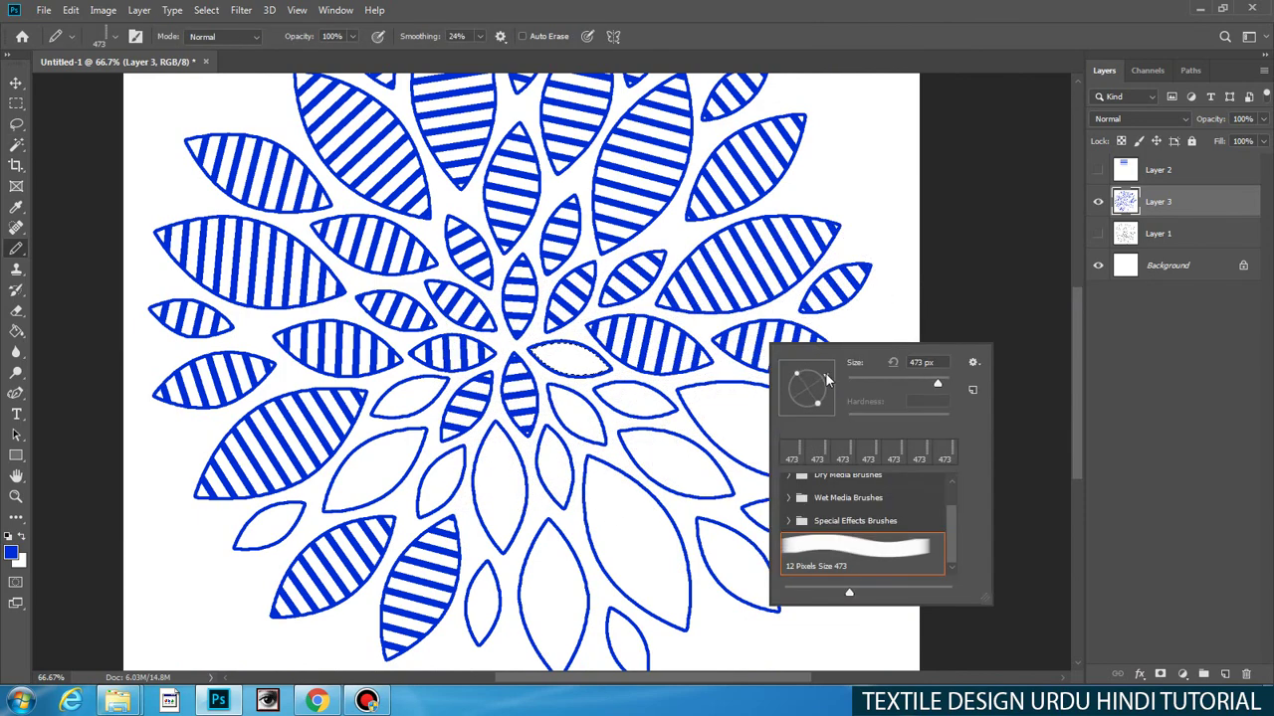
left_click_drag(808, 368, 816, 369)
left_click(589, 360)
Step: Fill the small blank petal just below and left of the flower's centre with diagonal stripes perpendicular to its length
key("w")
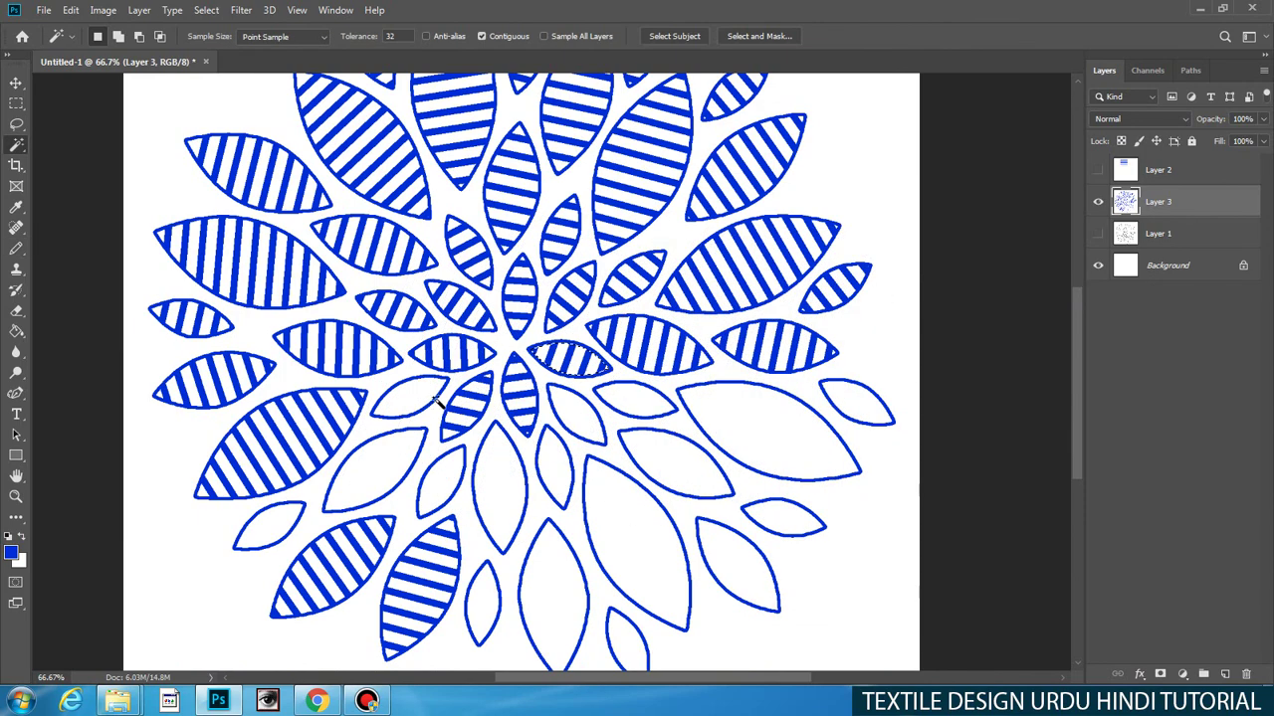
key("b")
right_click(632, 354)
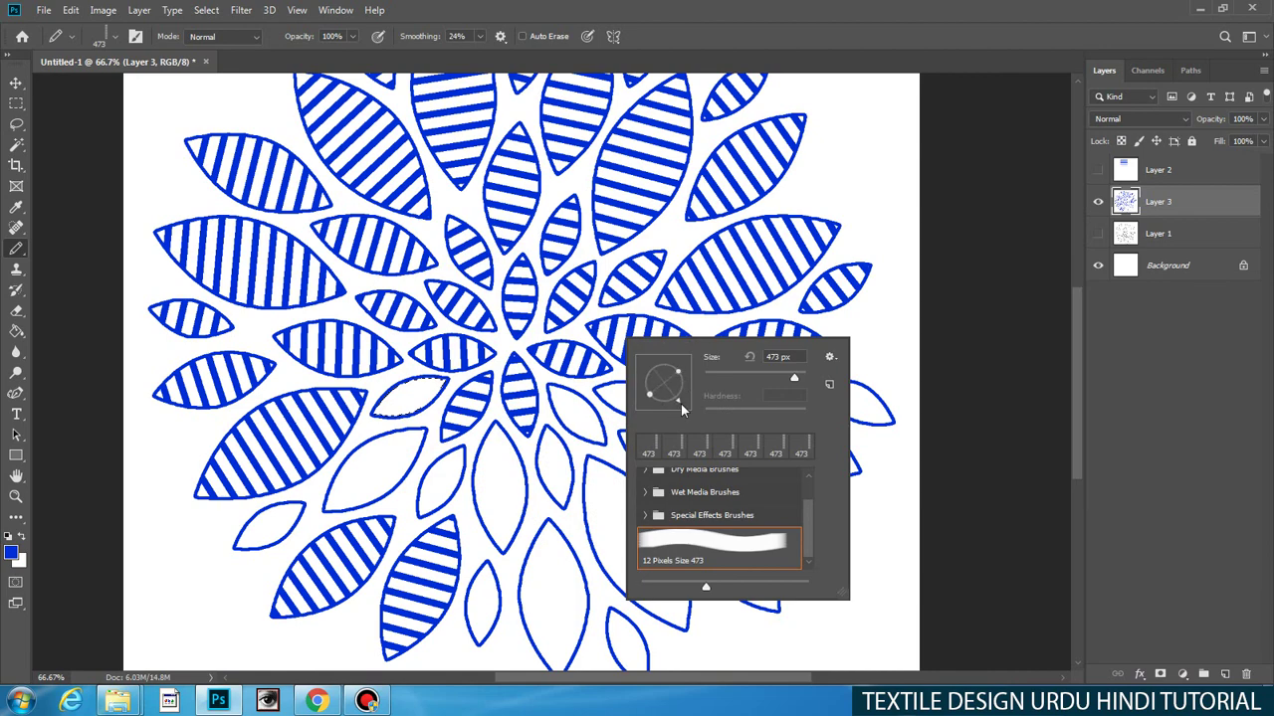
left_click(439, 403)
Step: Stamp diagonal stripes at one brush angle into the medium blank petal at the lower left and the small outer petal beyond it
key("w")
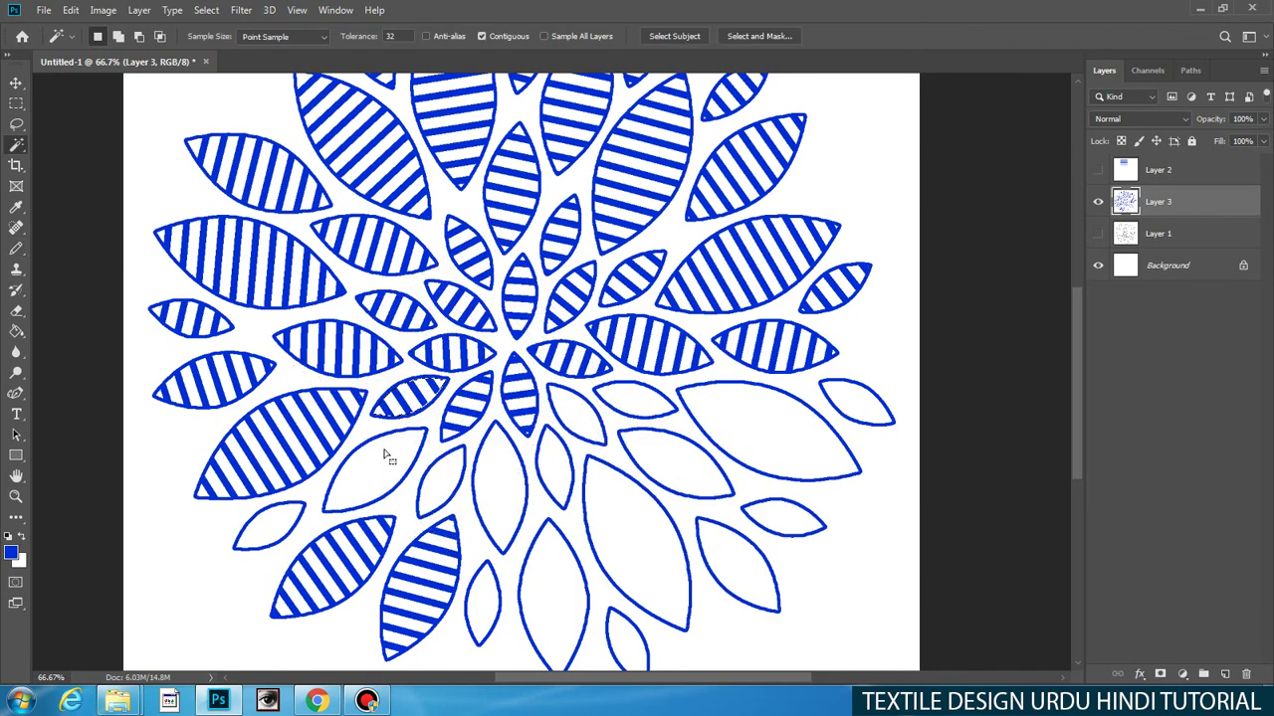
key("b")
right_click(587, 391)
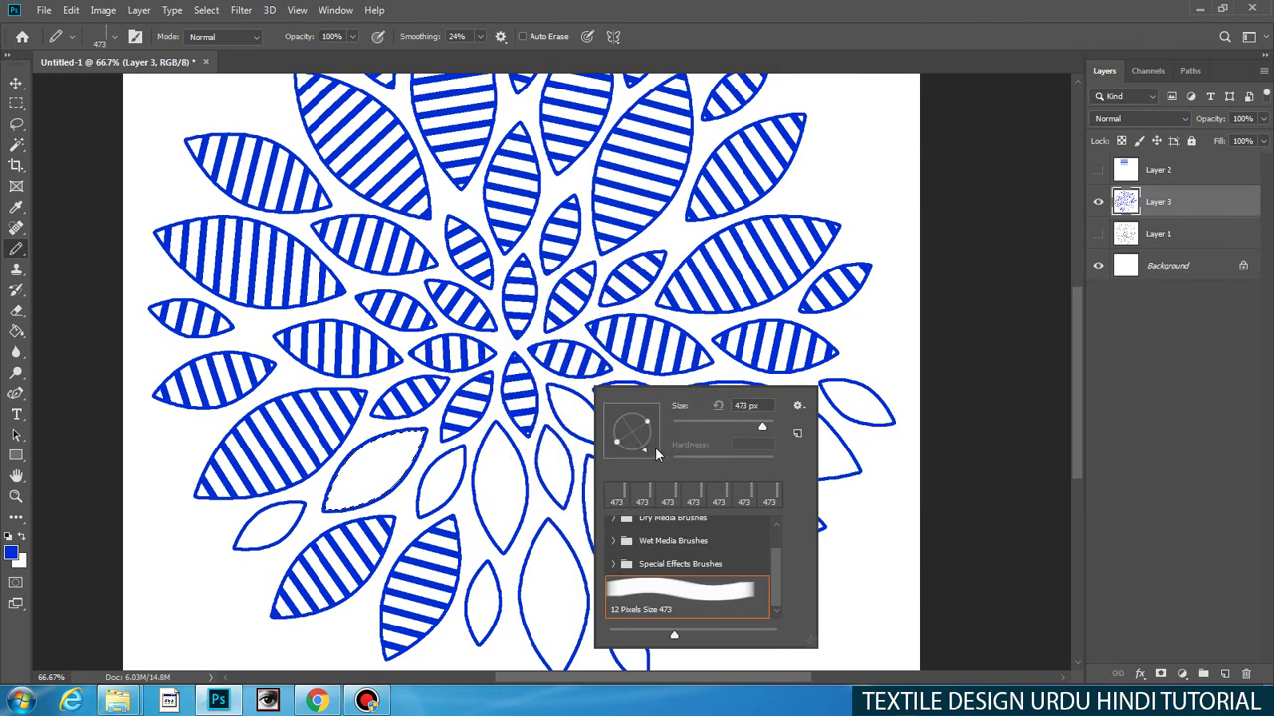
left_click(388, 478)
key("w")
left_click(284, 522)
key("b")
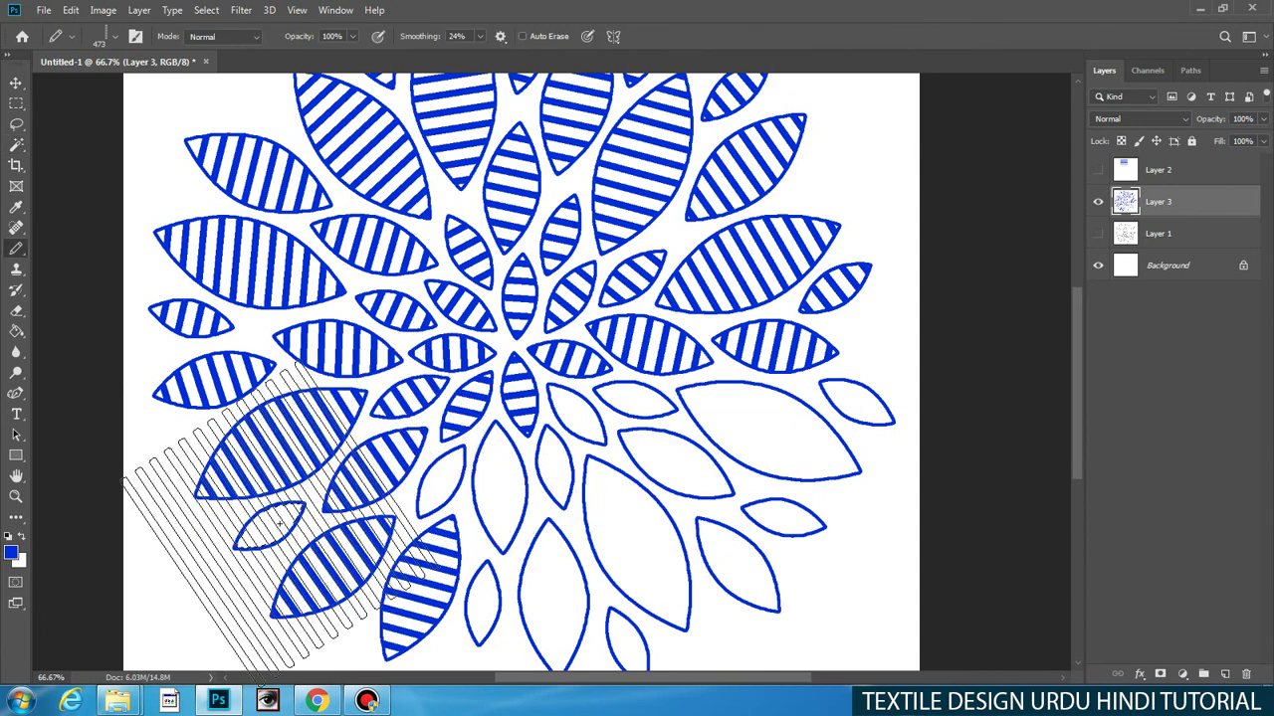
left_click(284, 523)
Step: Select the small petal at the inner tip of the large blank right-hand petal and stamp stripes leaning the opposite way
key("w")
left_click(632, 401)
key("b")
right_click(756, 415)
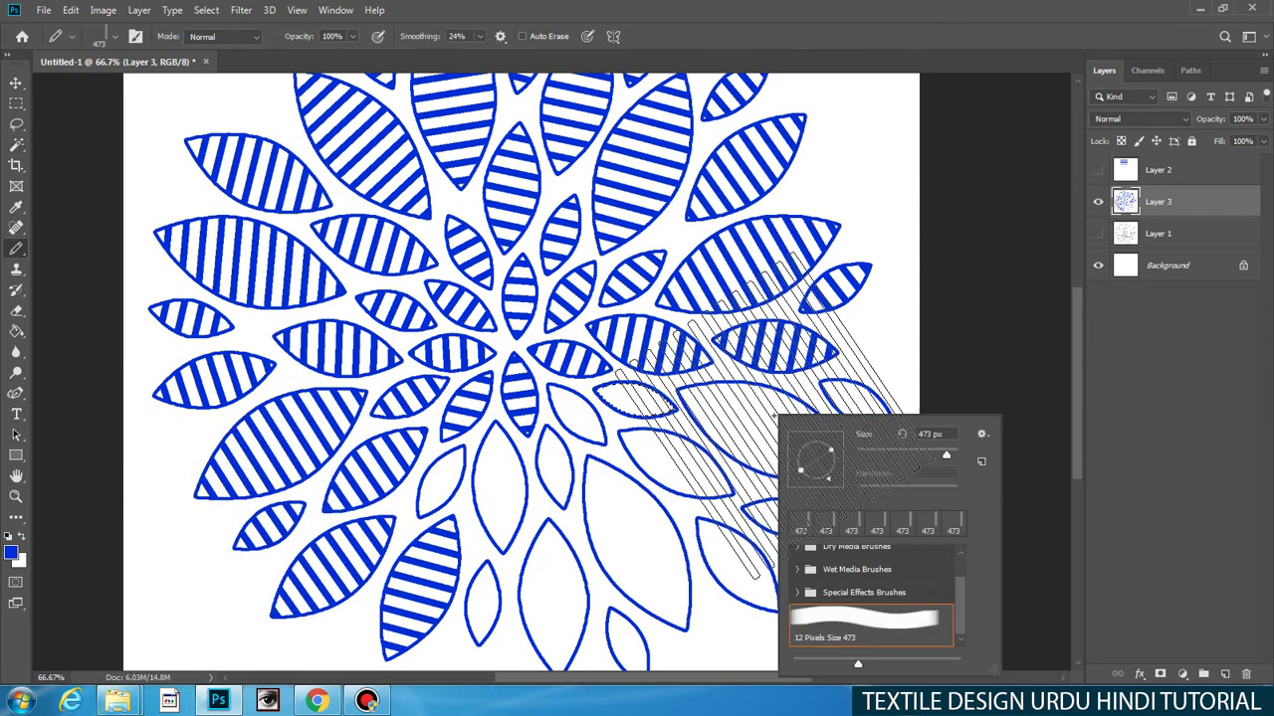
left_click_drag(826, 481, 803, 478)
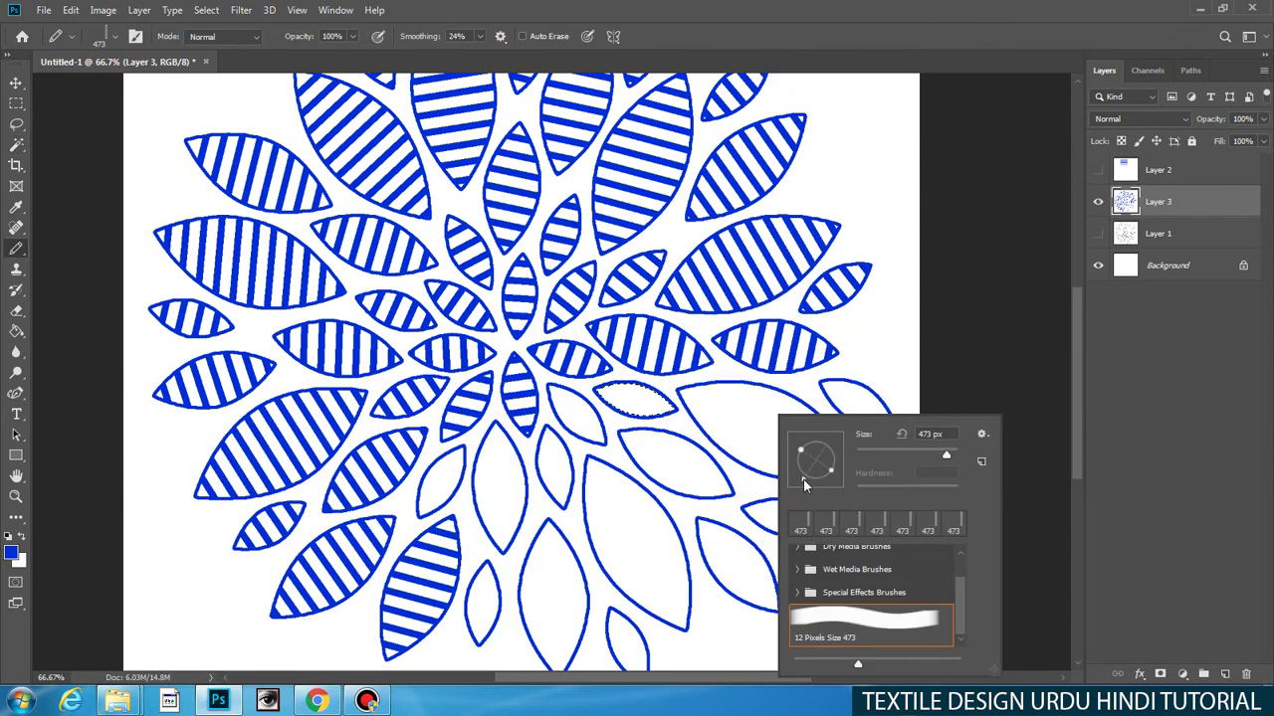
left_click(644, 420)
Step: Fill the large blank petal on the flower's lower right with diagonal stripes perpendicular to its length
key("space")
left_click_drag(505, 436, 298, 422)
key("w")
left_click(563, 407)
key("b")
right_click(734, 389)
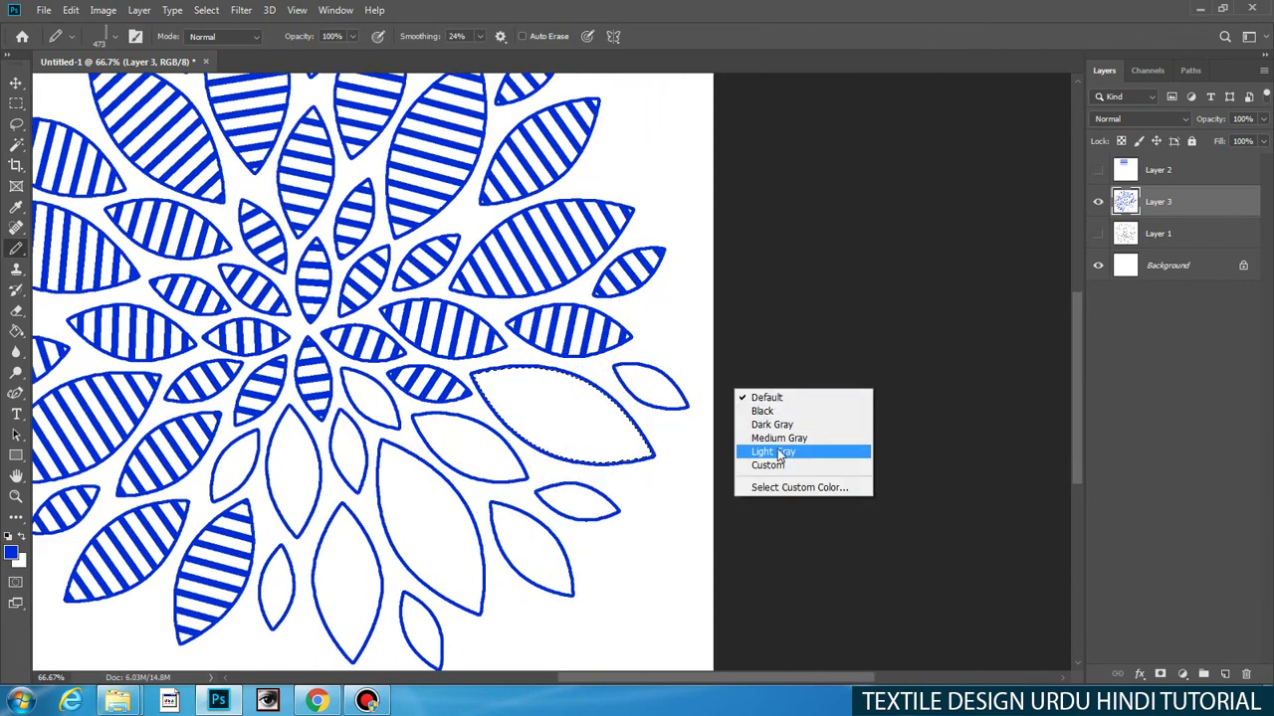
left_click(661, 418)
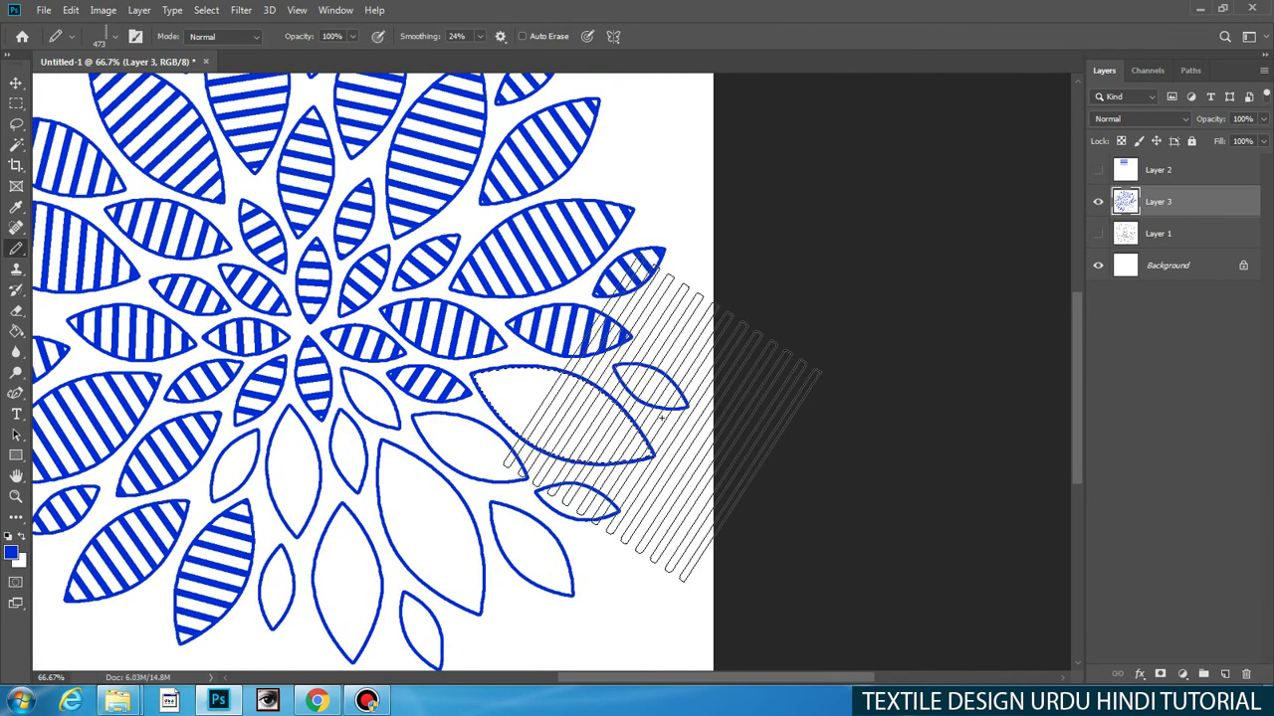
left_click(541, 434)
Step: Select the small outer petal above the large striped lower-right petal's tip and stamp steeper stripes across it
key("w")
left_click(650, 384)
key("b")
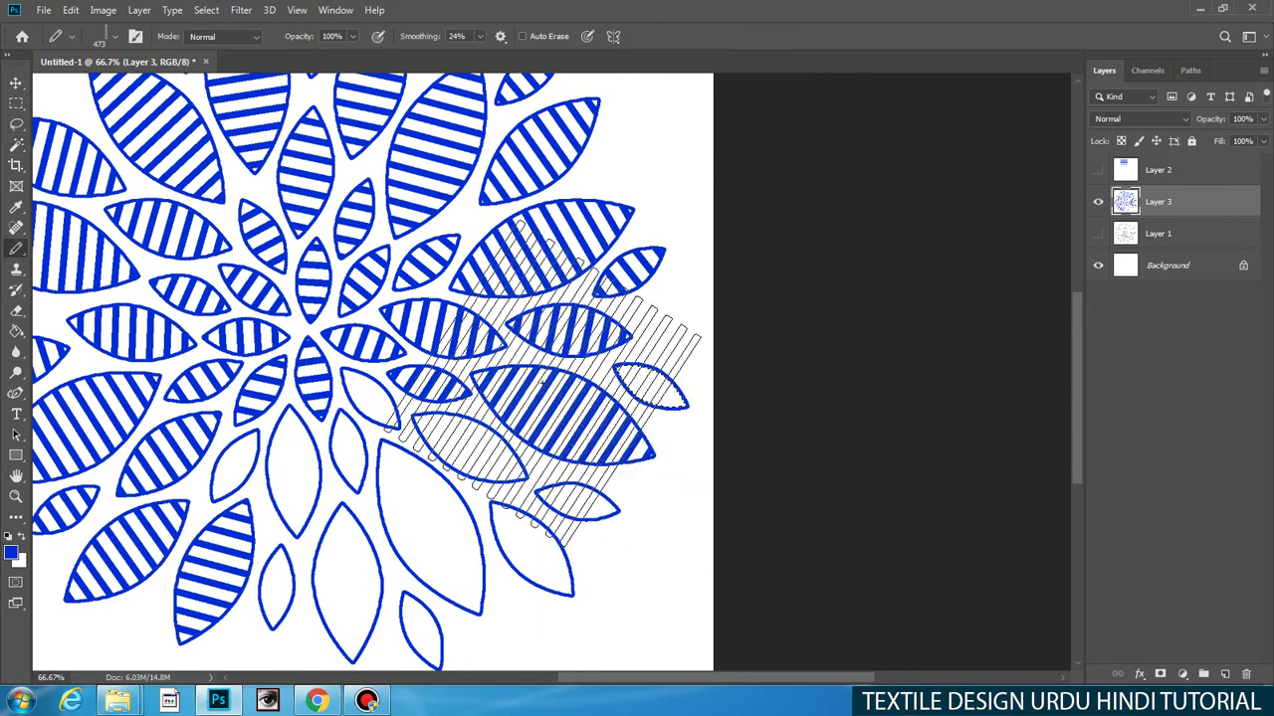
right_click(544, 385)
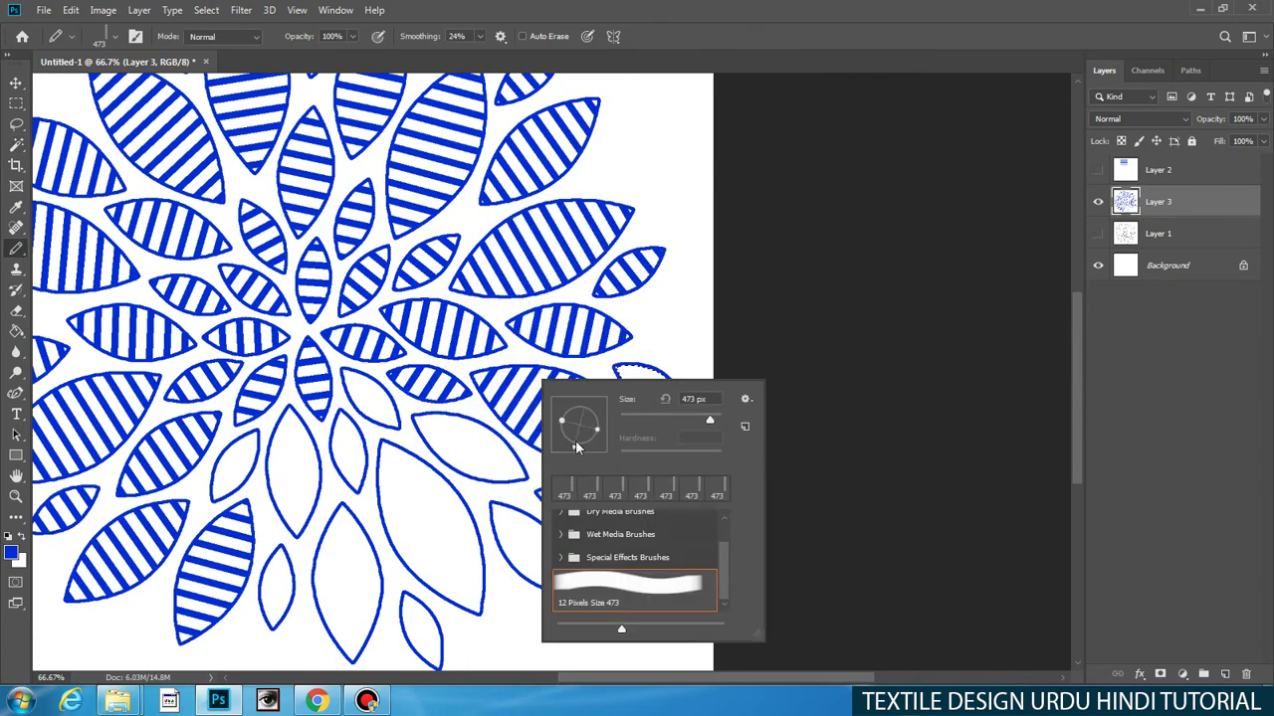
left_click_drag(467, 453, 203, 420)
left_click(391, 370)
Step: Select the medium petal just below the large striped lower-right petal and stamp diagonal stripes across it
key("w")
left_click(202, 403)
key("b")
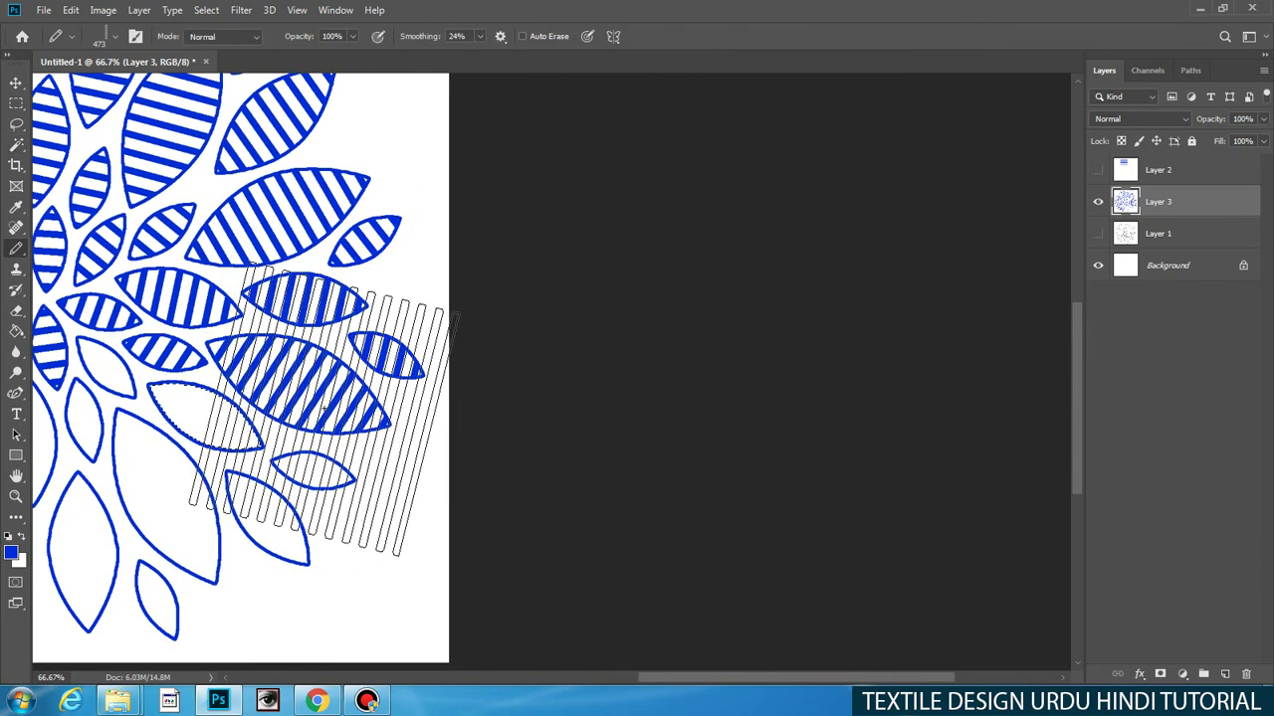
right_click(341, 390)
left_click(215, 428)
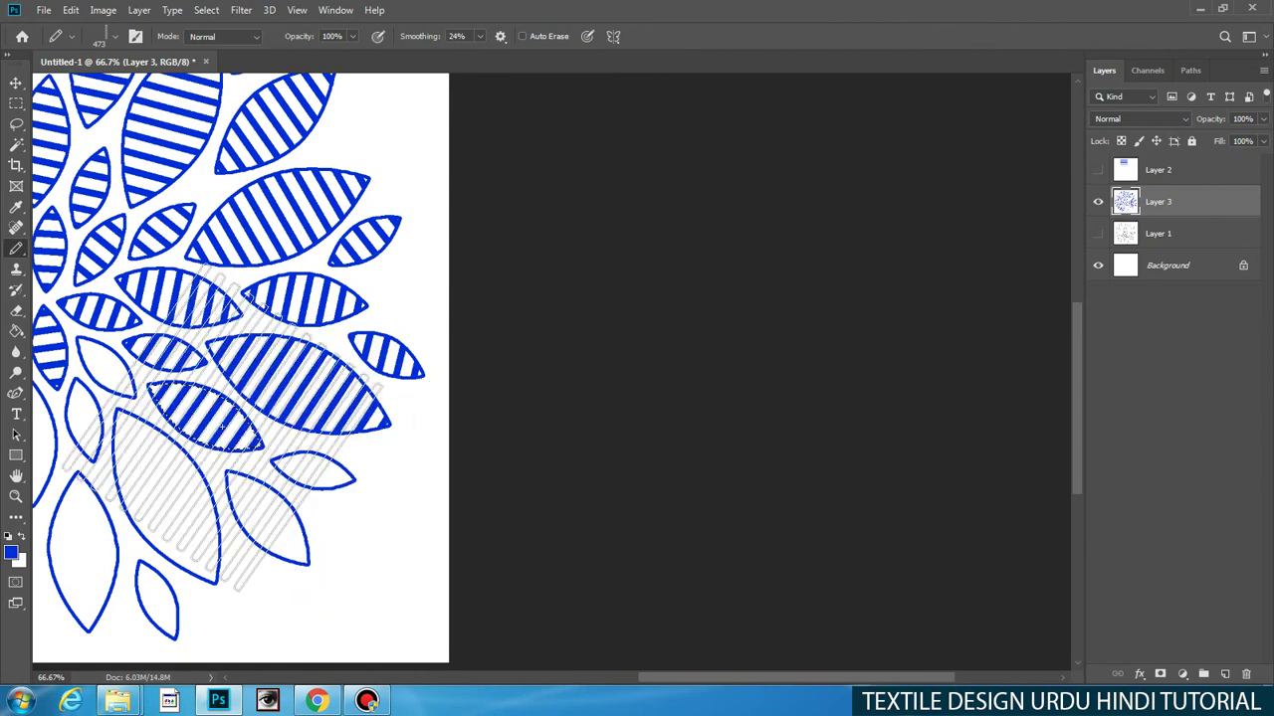
Step: Stamp diagonal stripes across the small blank outer petal on the flower's lower right and the large blank petal beside it
scroll(239, 423, "down", 4)
key("w")
left_click(317, 423)
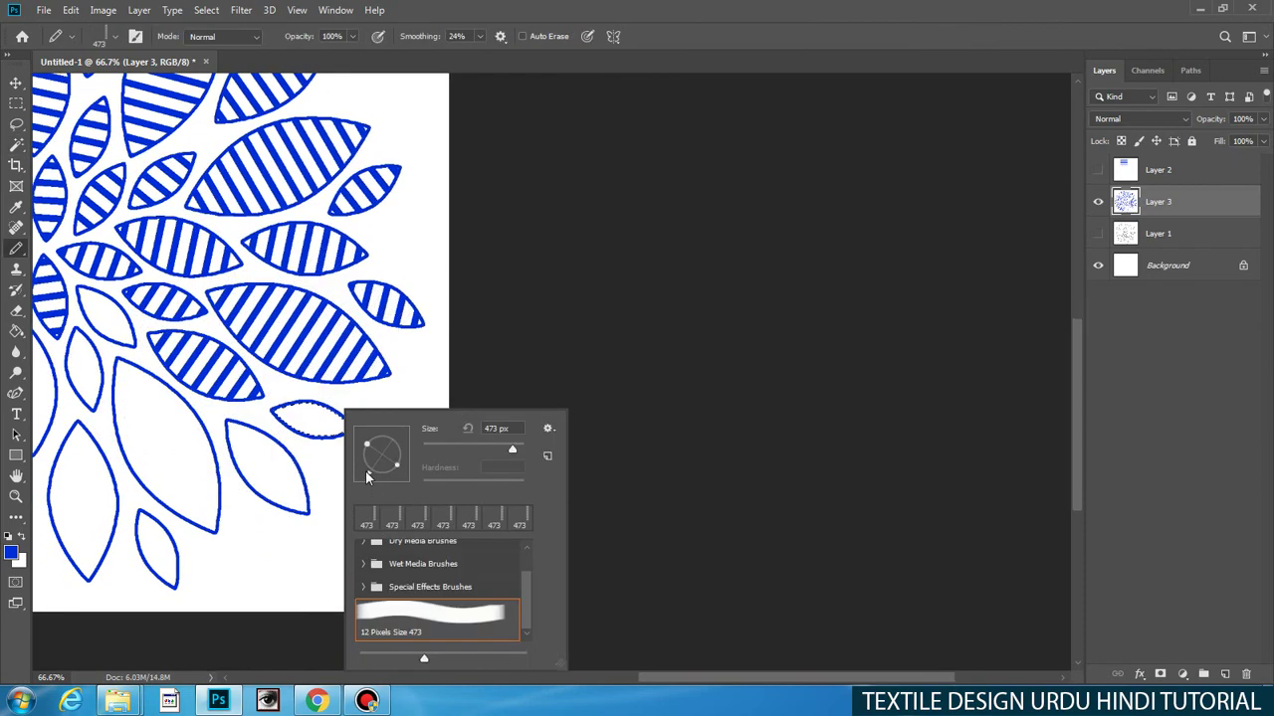
key("Escape")
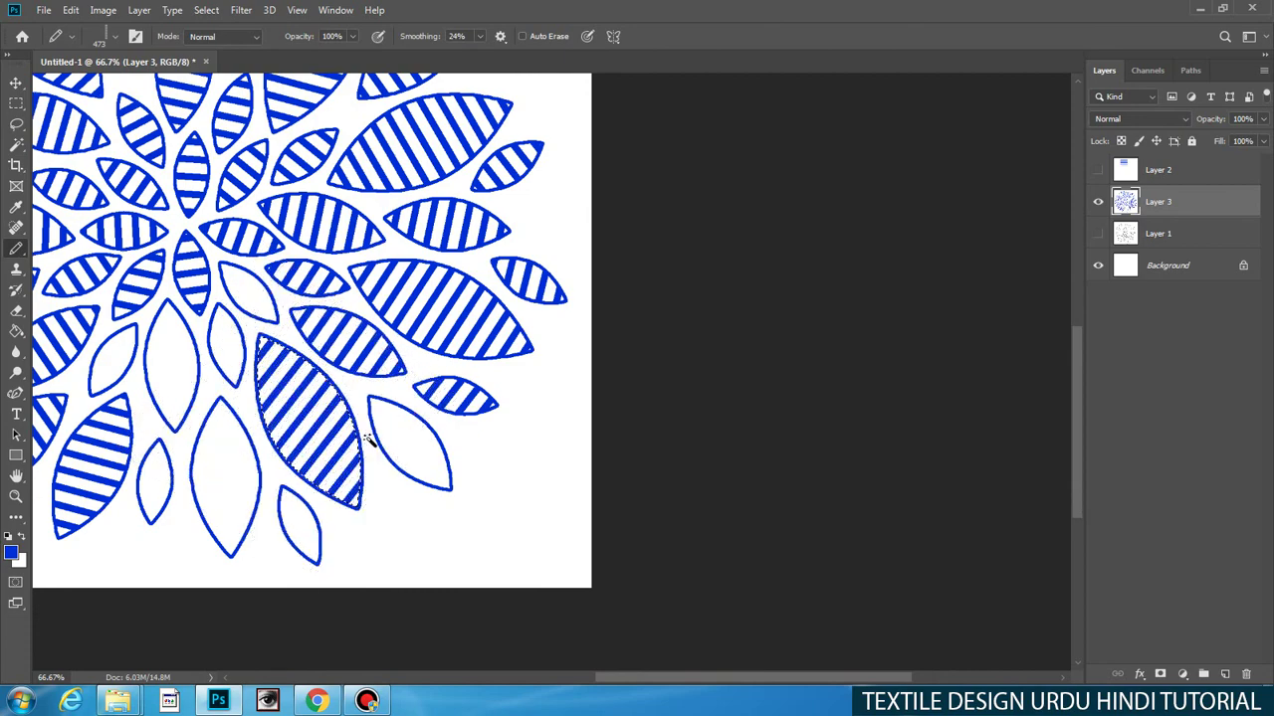
Step: Stripe the medium outer petal beside the large lower-right petal and the small blank inner petal just right of the flower's centre
key("b")
right_click(547, 461)
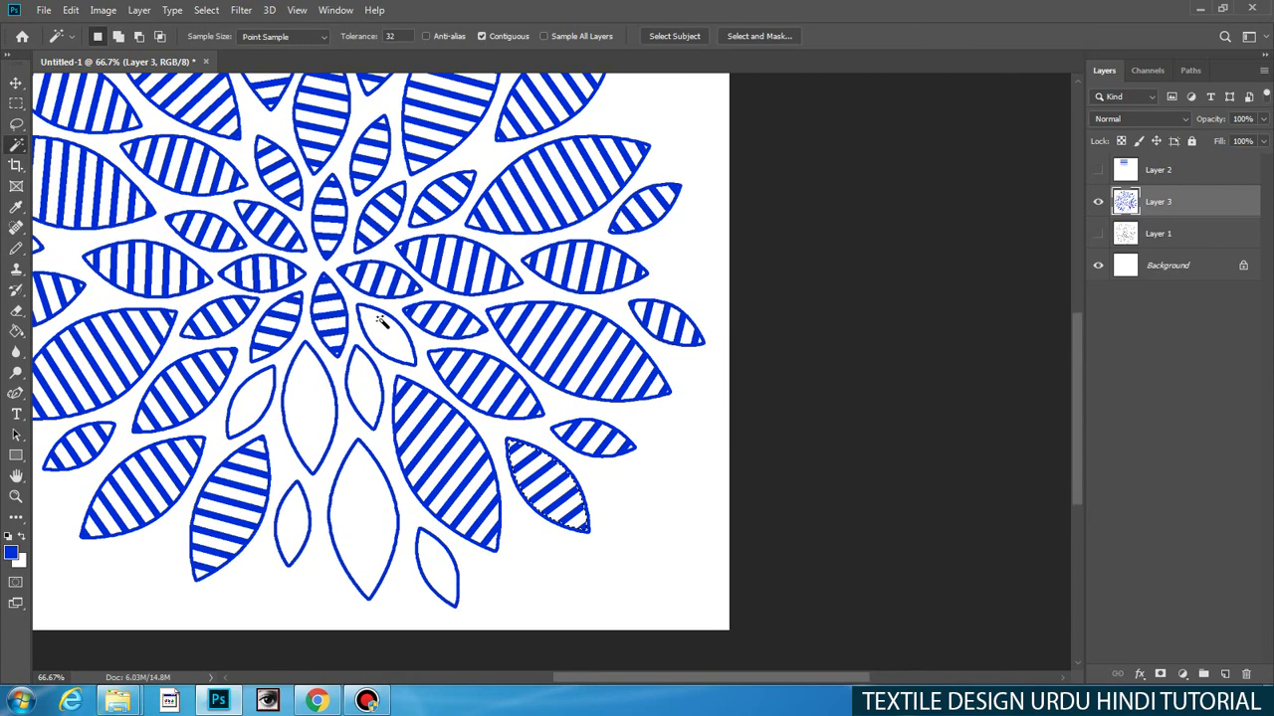
left_click(381, 318)
key("b")
right_click(538, 412)
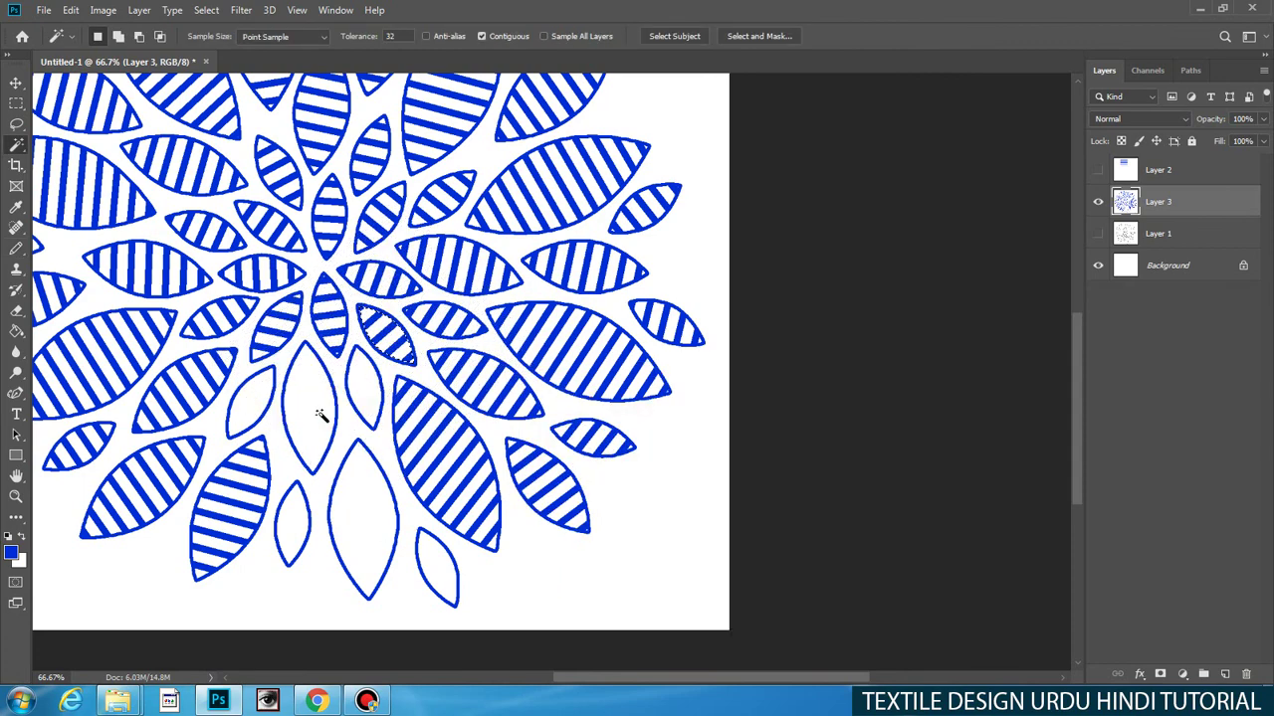
Step: Select the medium petal directly below the flower's centre and the small petal to its right, stamping nearly horizontal stripes across each
left_click(318, 413)
key("b")
right_click(562, 426)
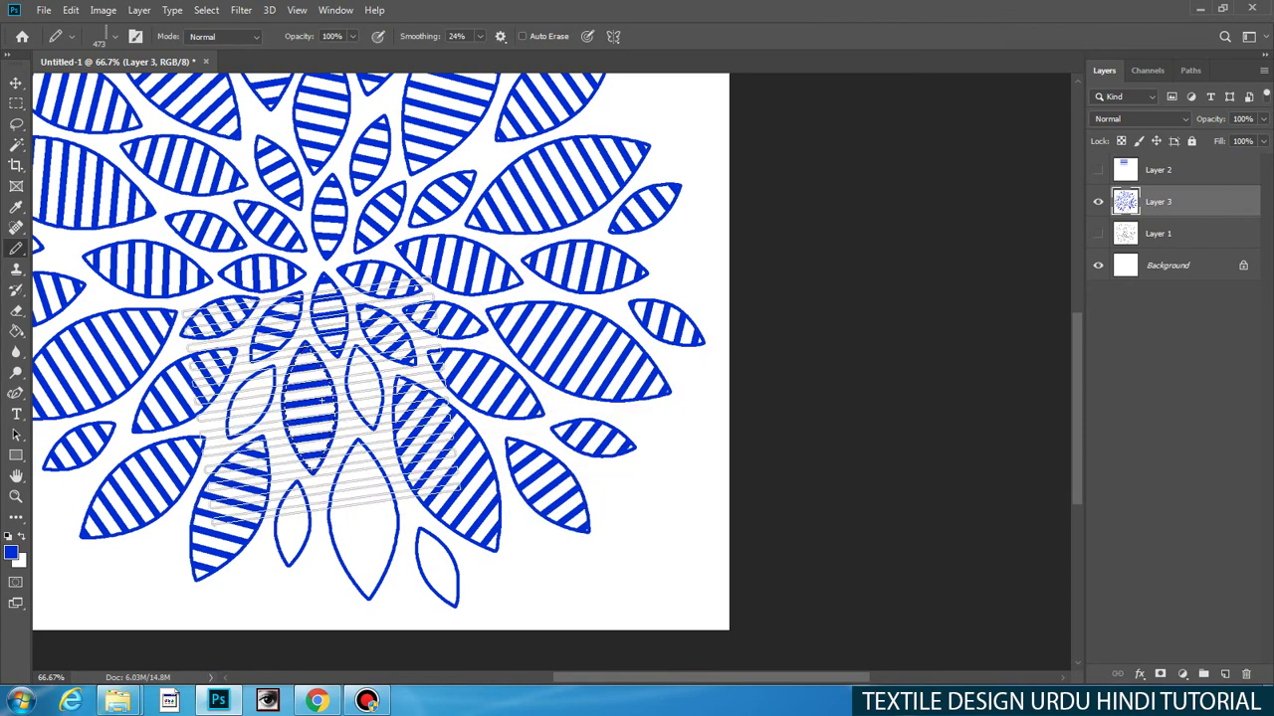
left_click(364, 390)
key("b")
right_click(528, 453)
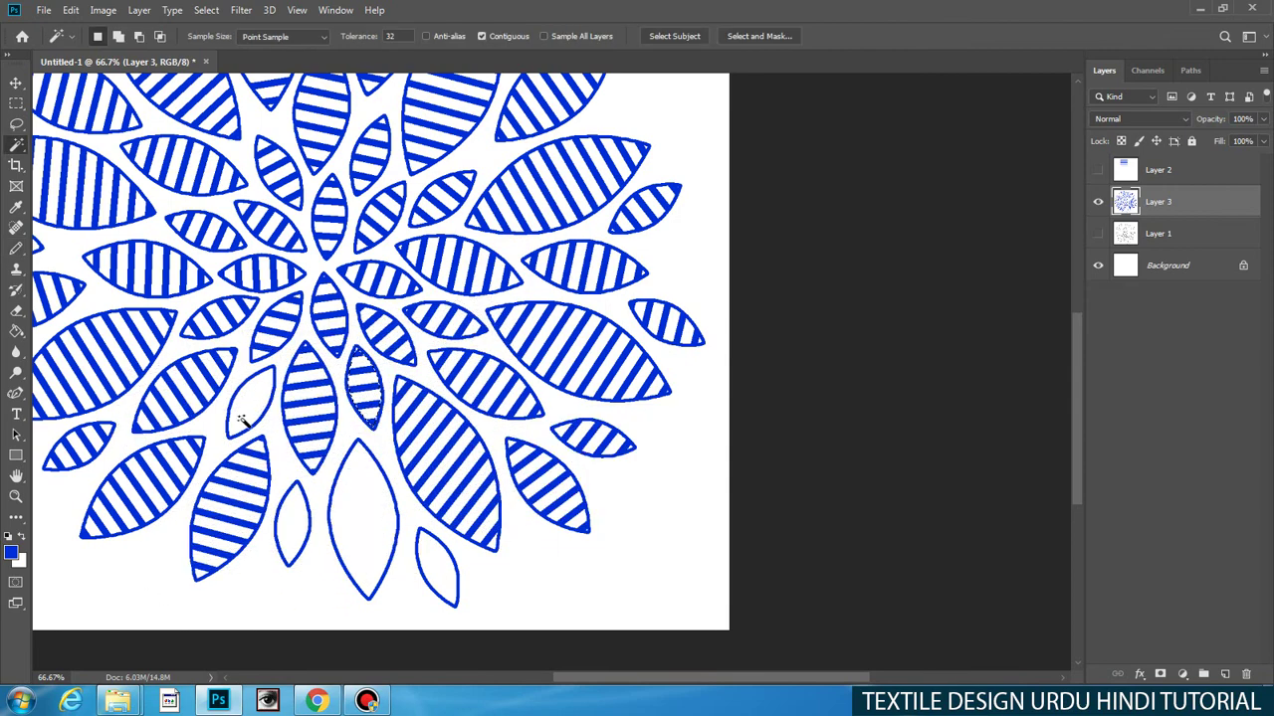
Step: Stamp crosswise stripes into the blank small inner petal on the lower left, the small outer petal and the large petal at the bottom
key("b")
right_click(479, 444)
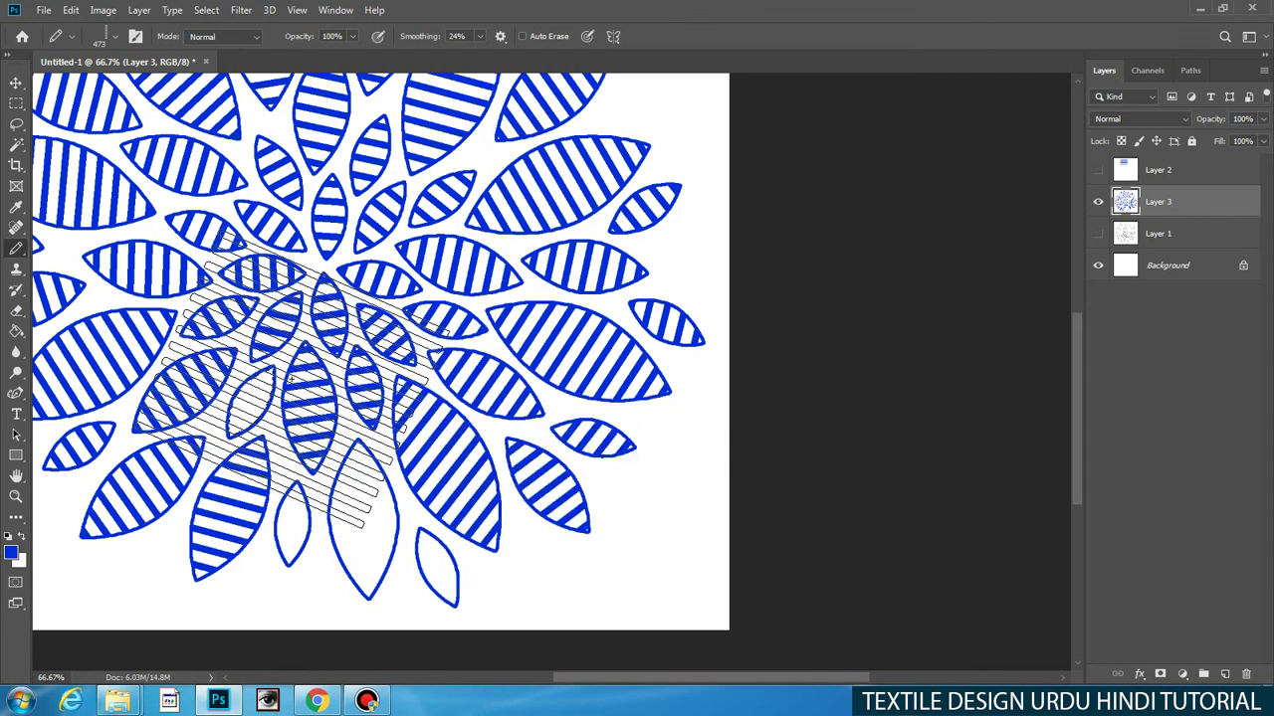
key("w")
key("b")
right_click(525, 422)
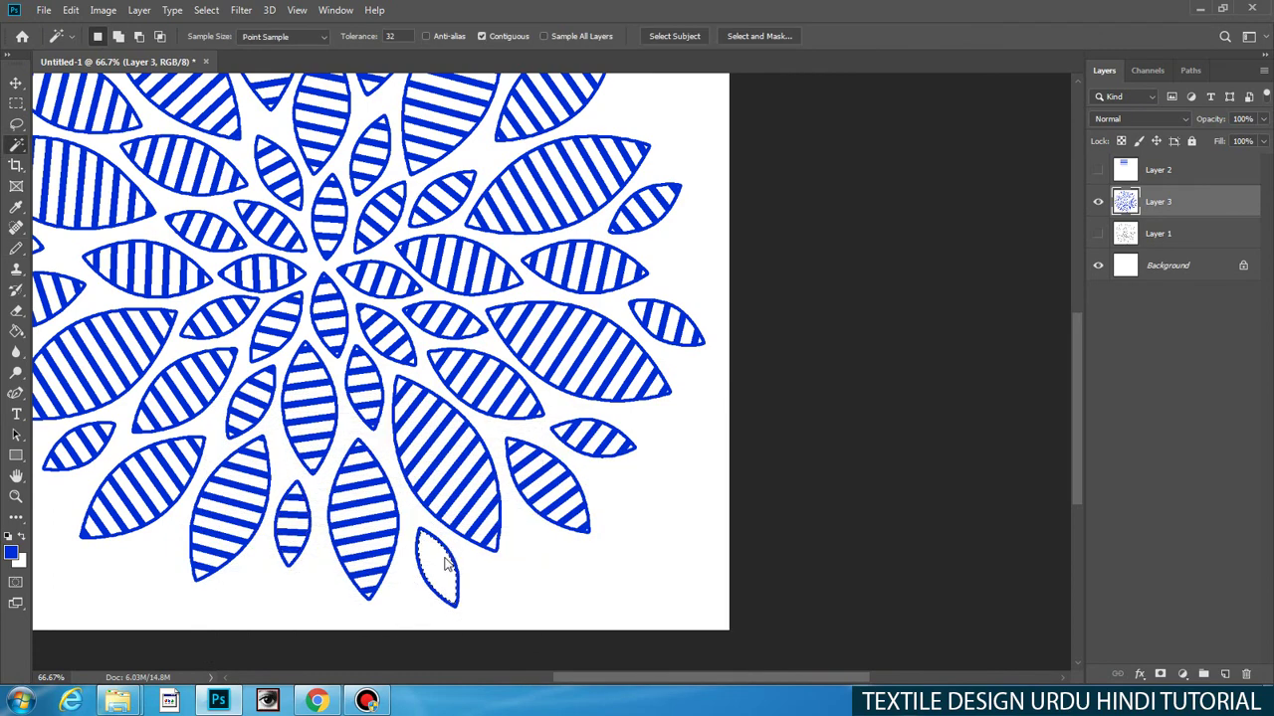
Step: Stamp diagonal stripes across the last blank small petal at the flower's bottom right
key("b")
right_click(553, 416)
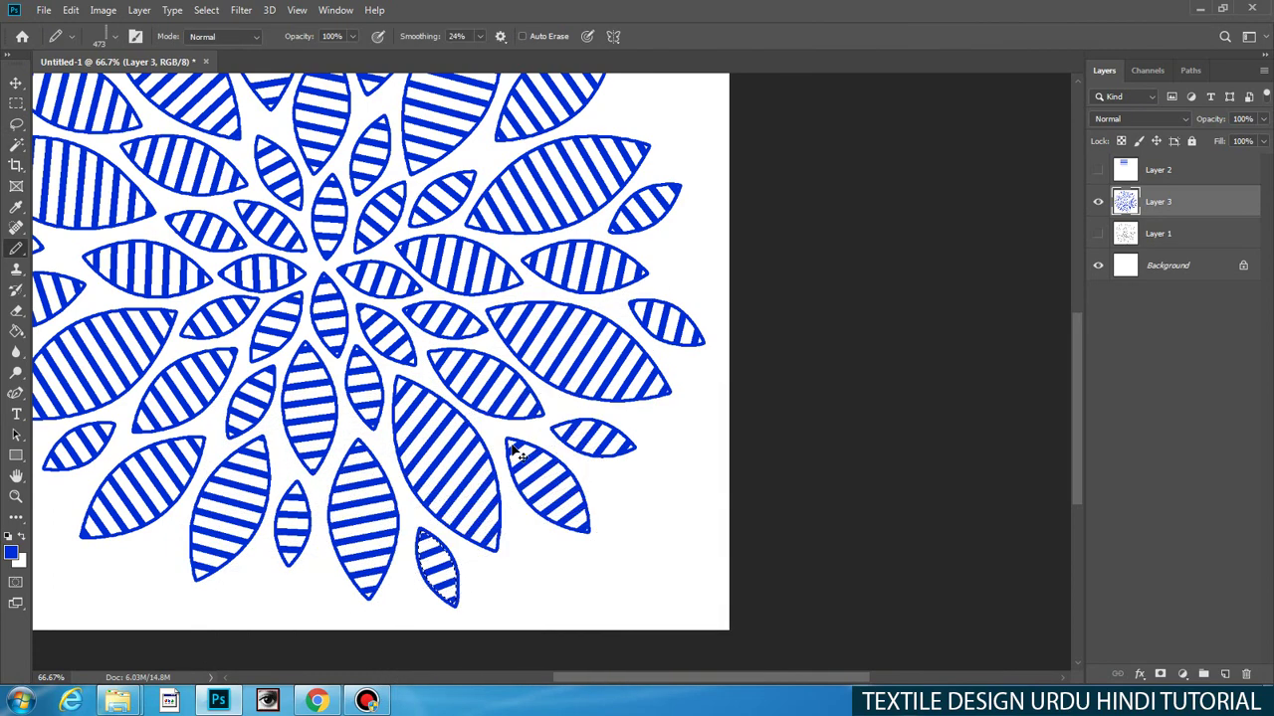
scroll(486, 338, "down", 2)
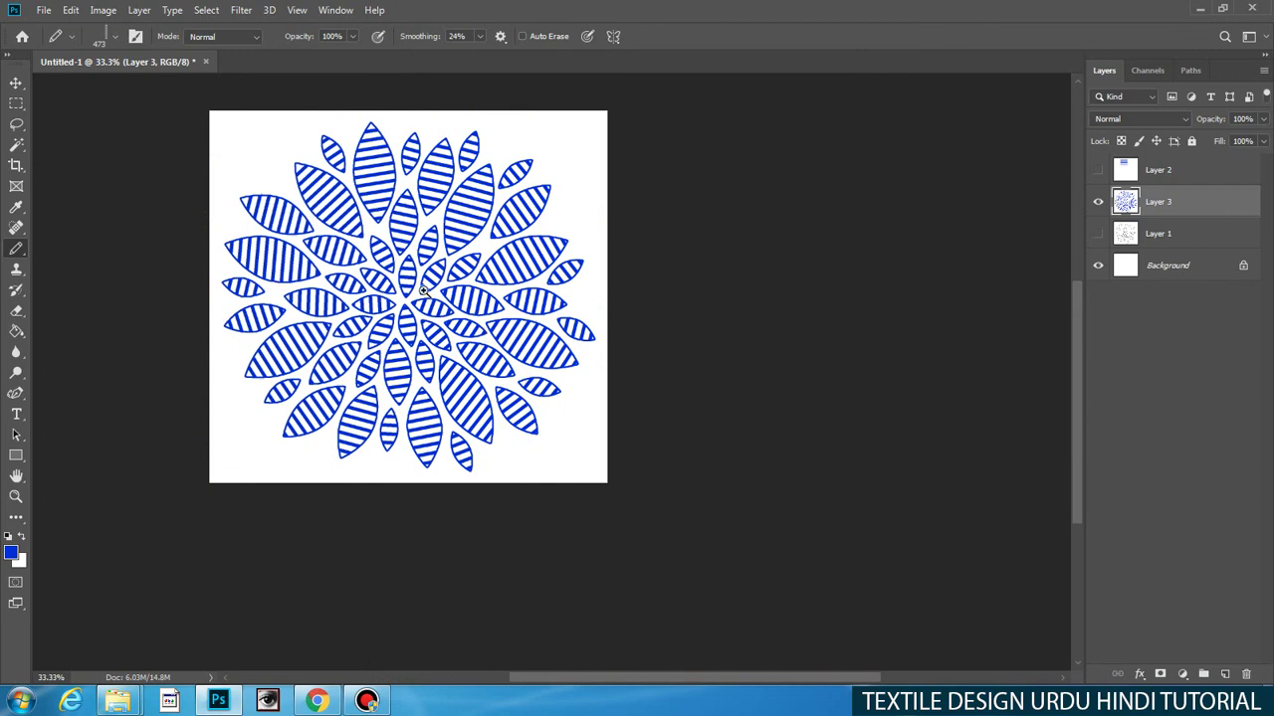
scroll(423, 290, "up", 1)
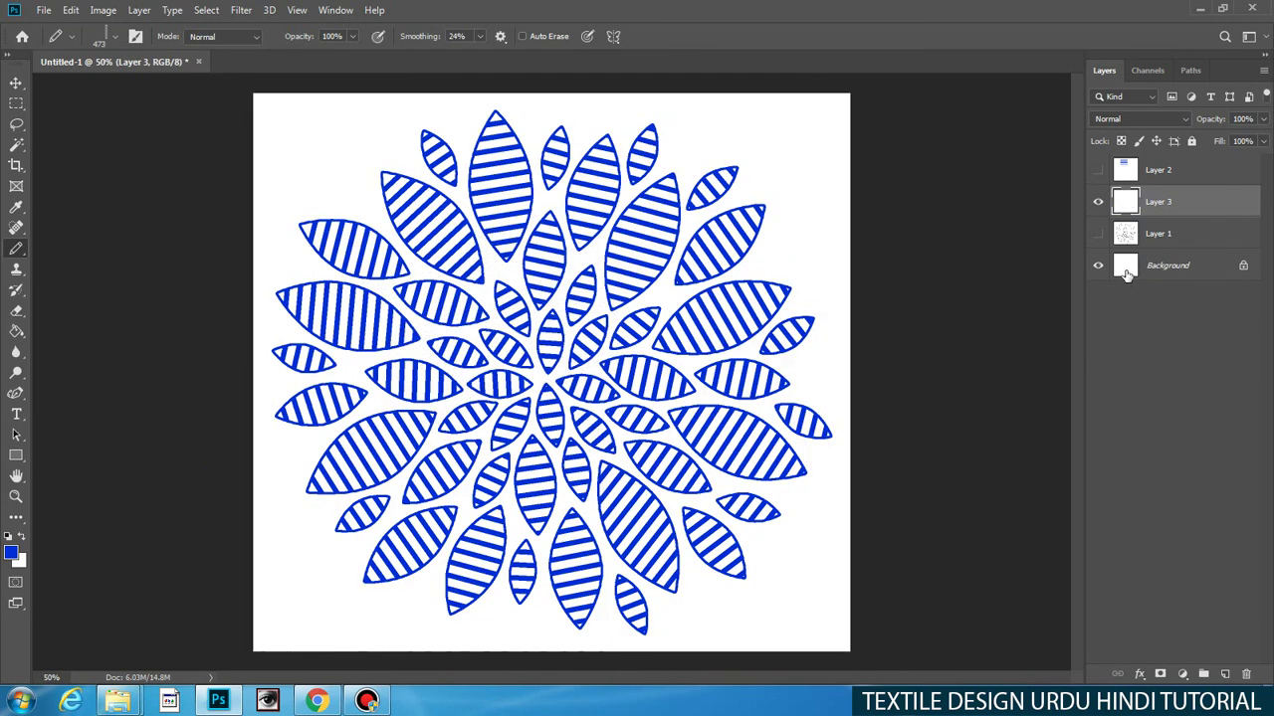
Step: Add a new spot colour channel with the default ink
left_click(1138, 70)
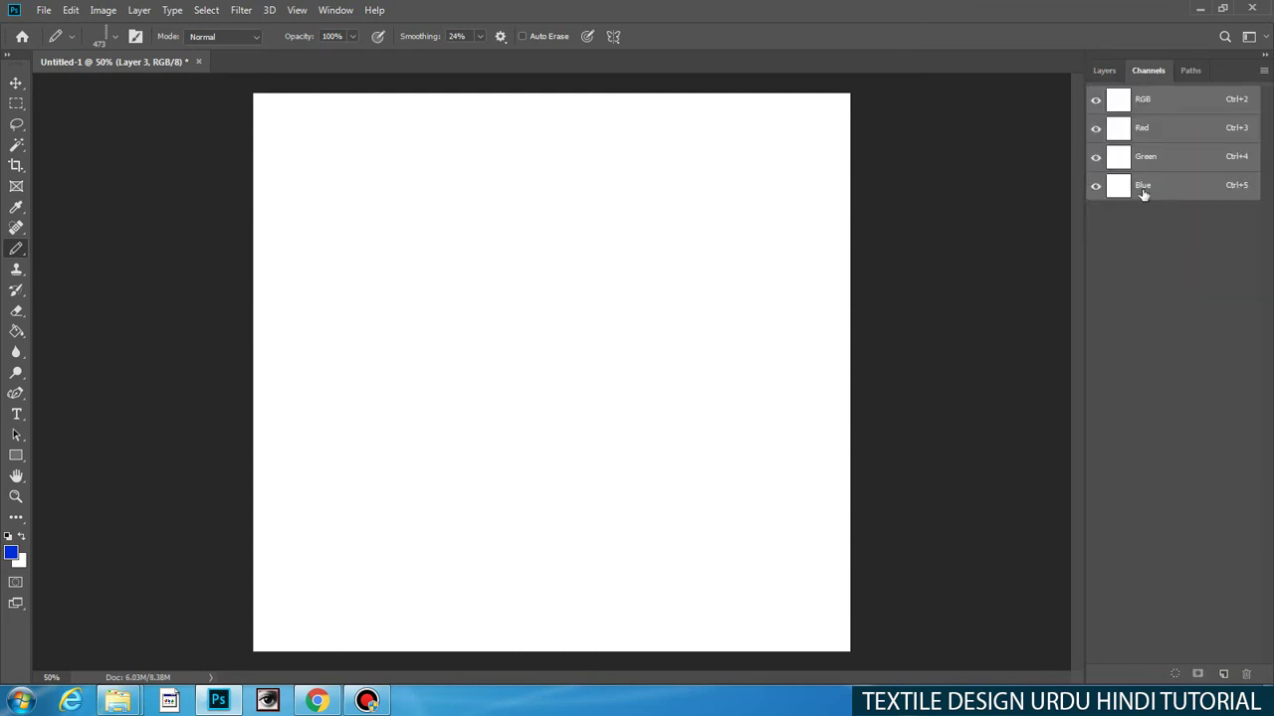
left_click(1224, 674, "ctrl")
key("Return")
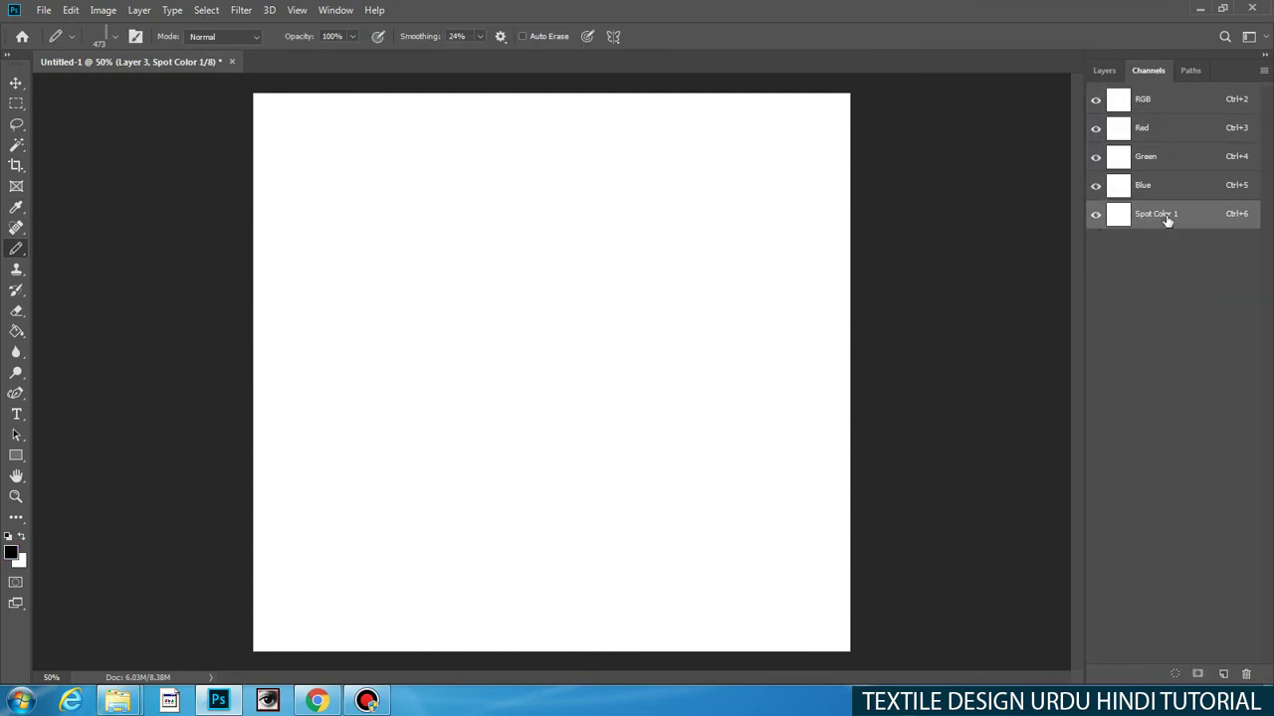
Step: Set the canvas size to 30 inches wide and 30 inches high
key("ctrl+alt+c")
type("30")
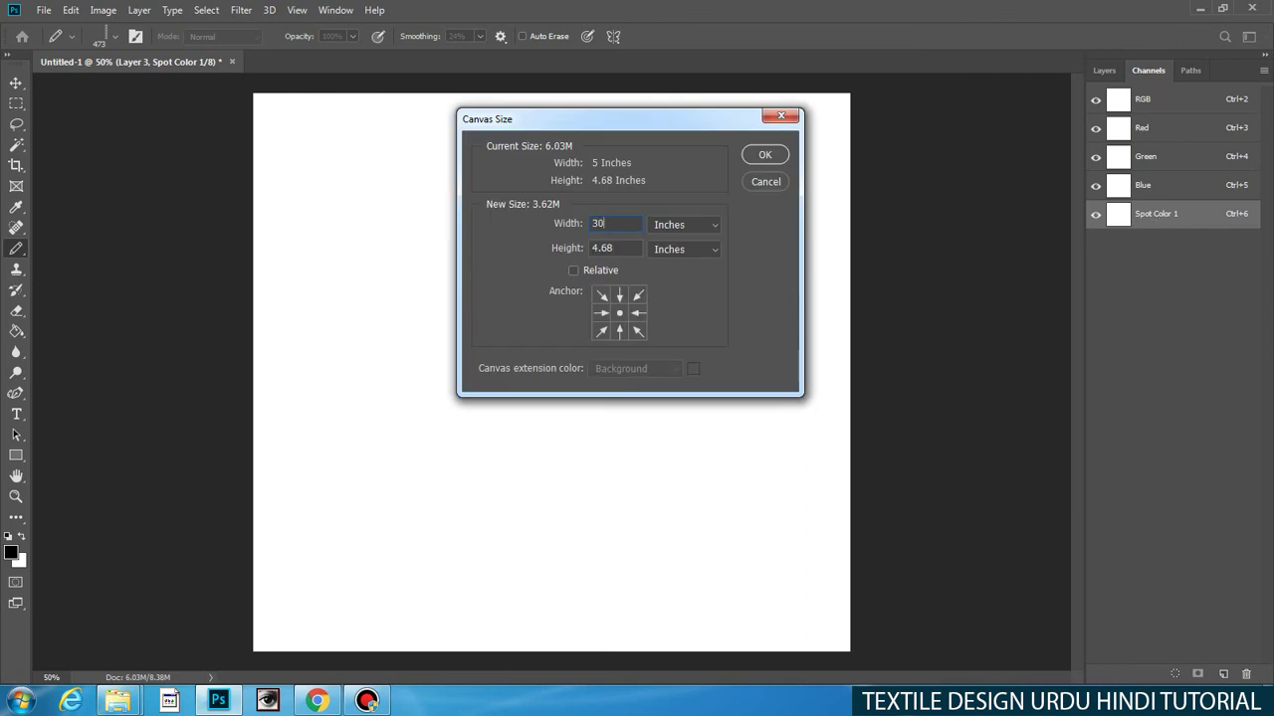
key("Tab")
key("Return")
key("ctrl+alt+c")
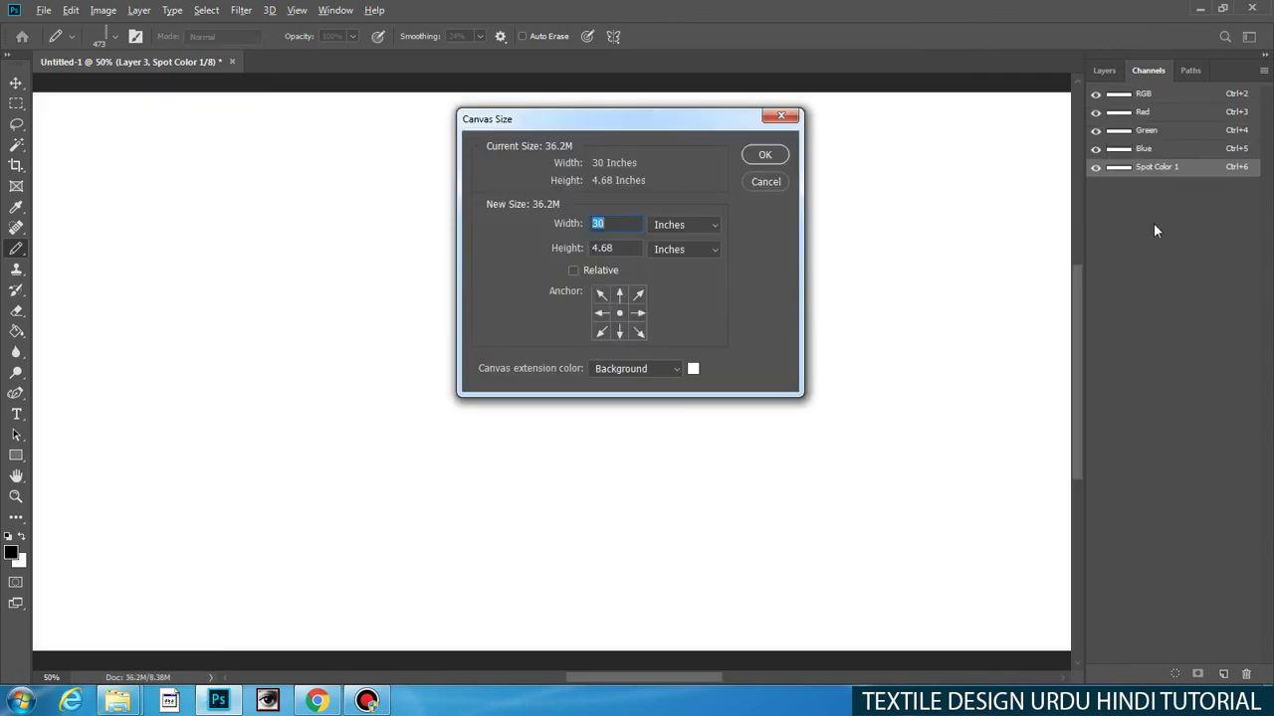
key("Tab")
type("30")
key("Return")
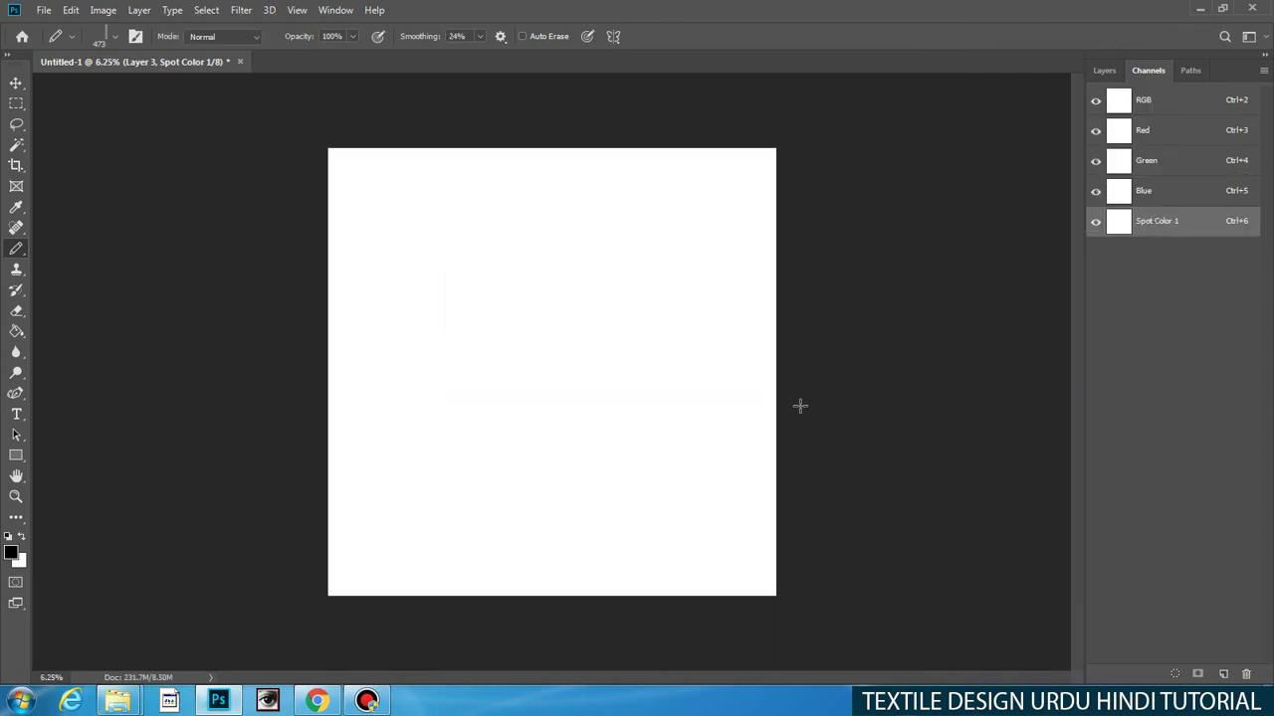
Step: Add a second spot channel and try to paste the cut artwork into it
left_click(1223, 674, "ctrl")
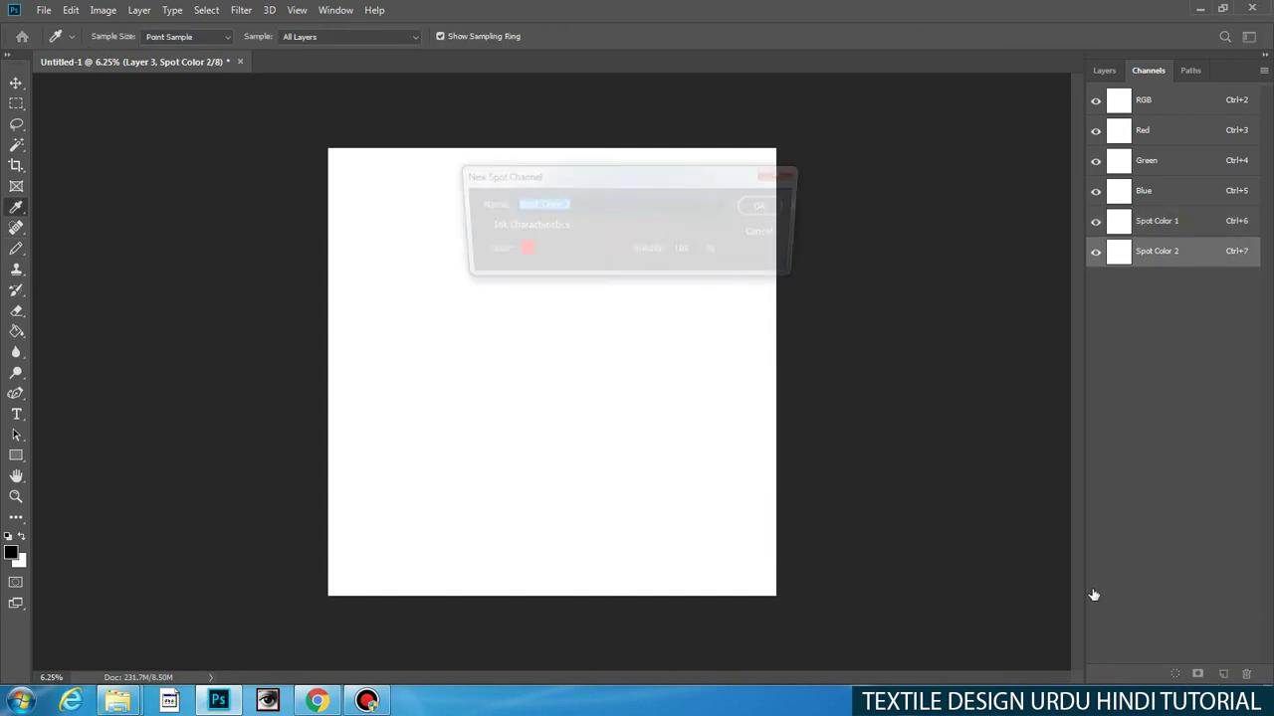
key("Return")
key("ctrl+v")
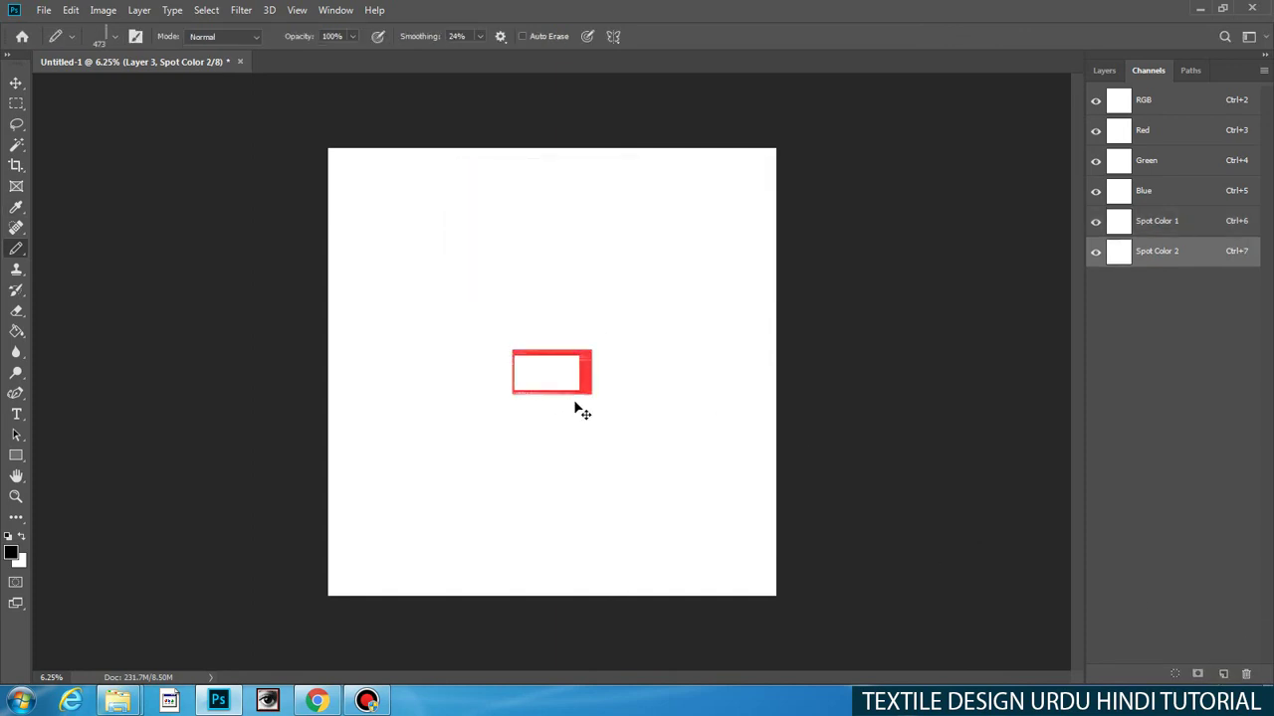
key("ctrl+z")
Step: Undo the added spot channels, the canvas enlargement and the cutting of the flower from Layer 3
left_click(1102, 72)
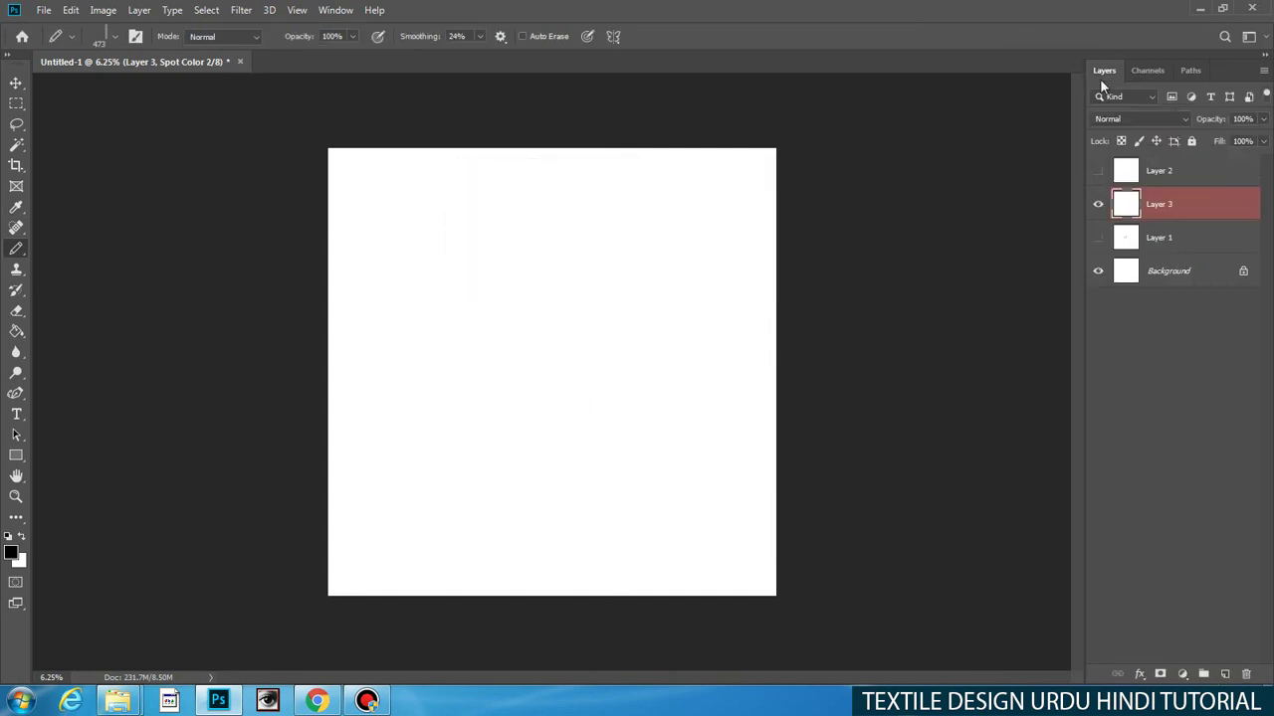
left_click(1098, 239)
left_click(1098, 205)
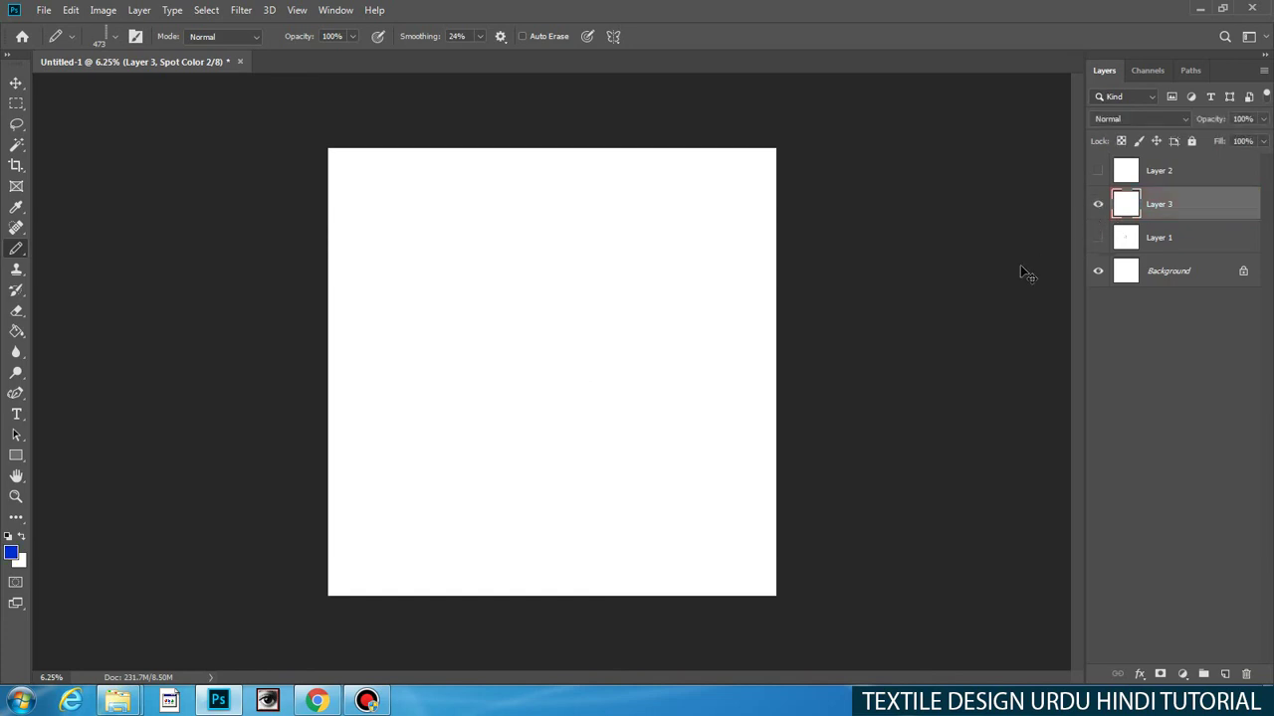
key("ctrl+z")
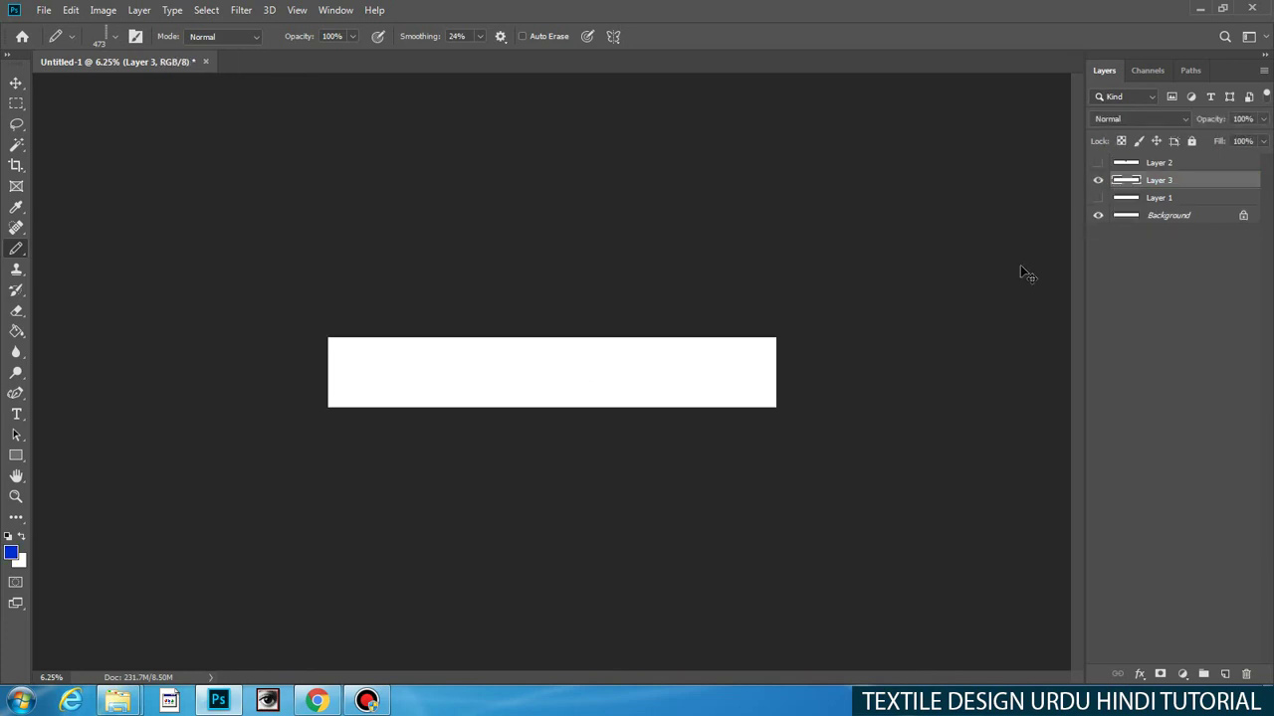
key("ctrl+z")
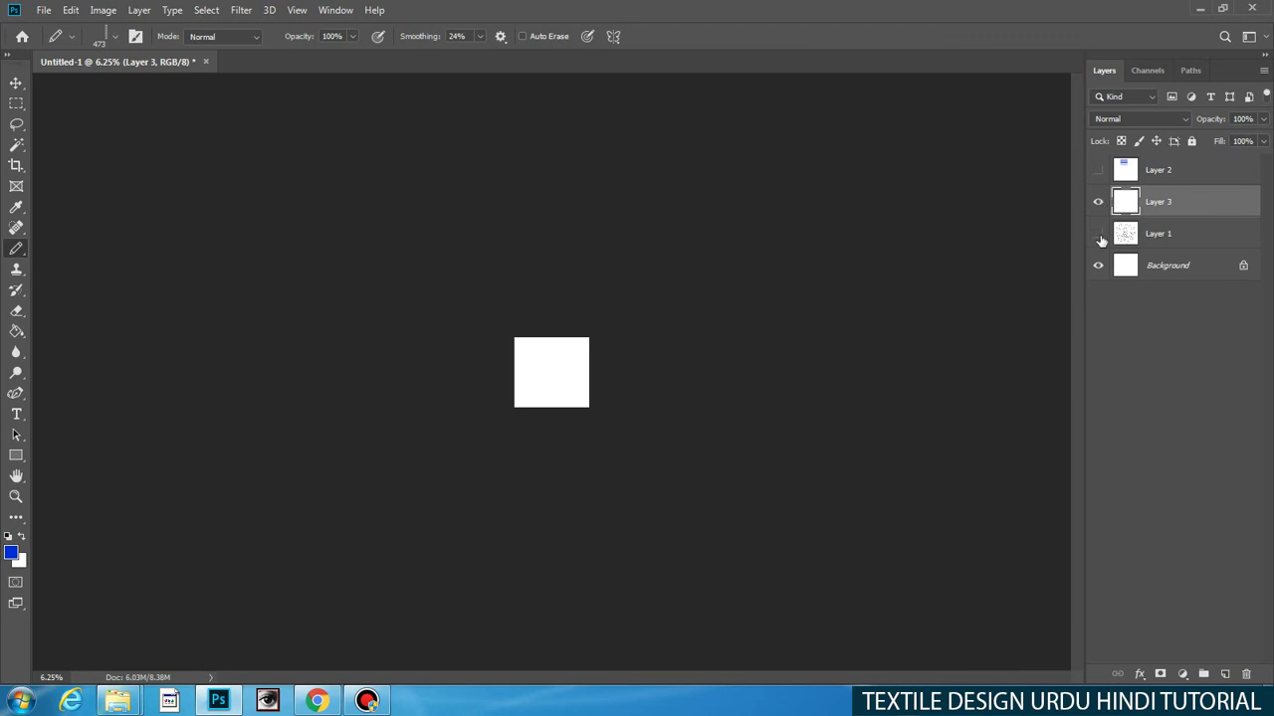
key("ctrl+z")
key("ctrl+plus")
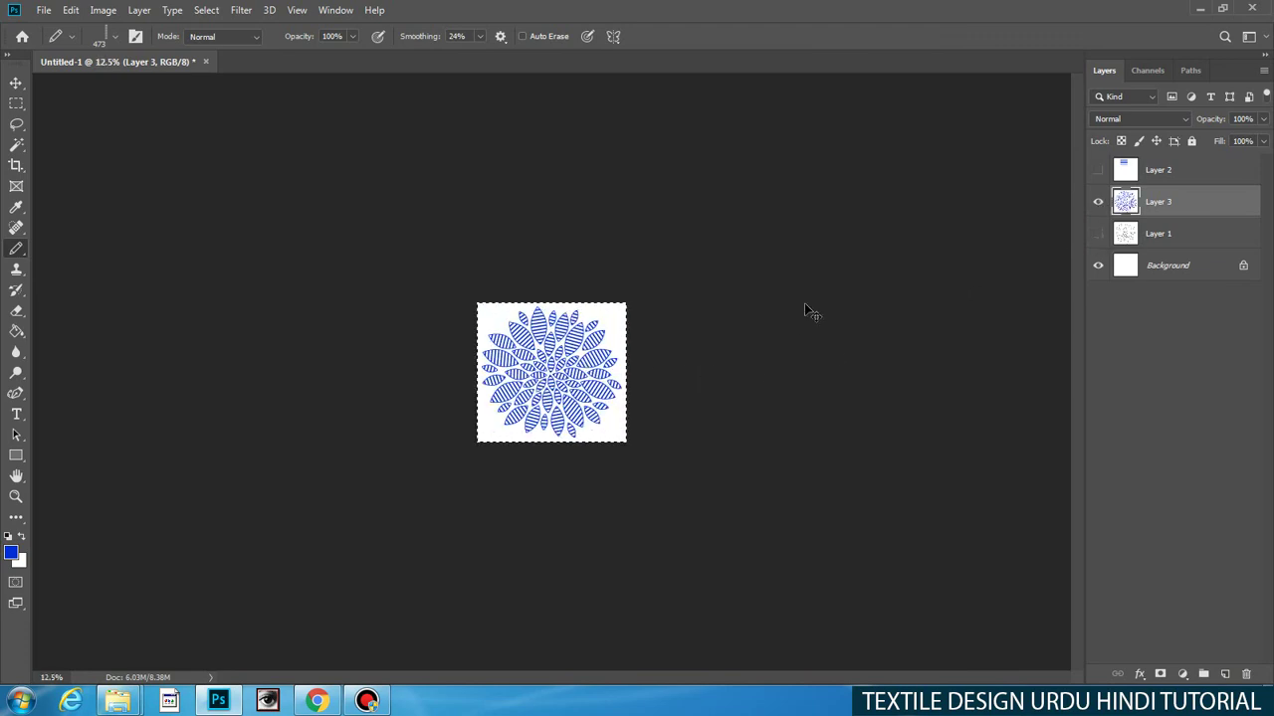
Step: Cut the flower artwork from Layer 3, and add a spot channel with black ink filled across the whole canvas
key("ctrl+z")
left_click(1150, 71)
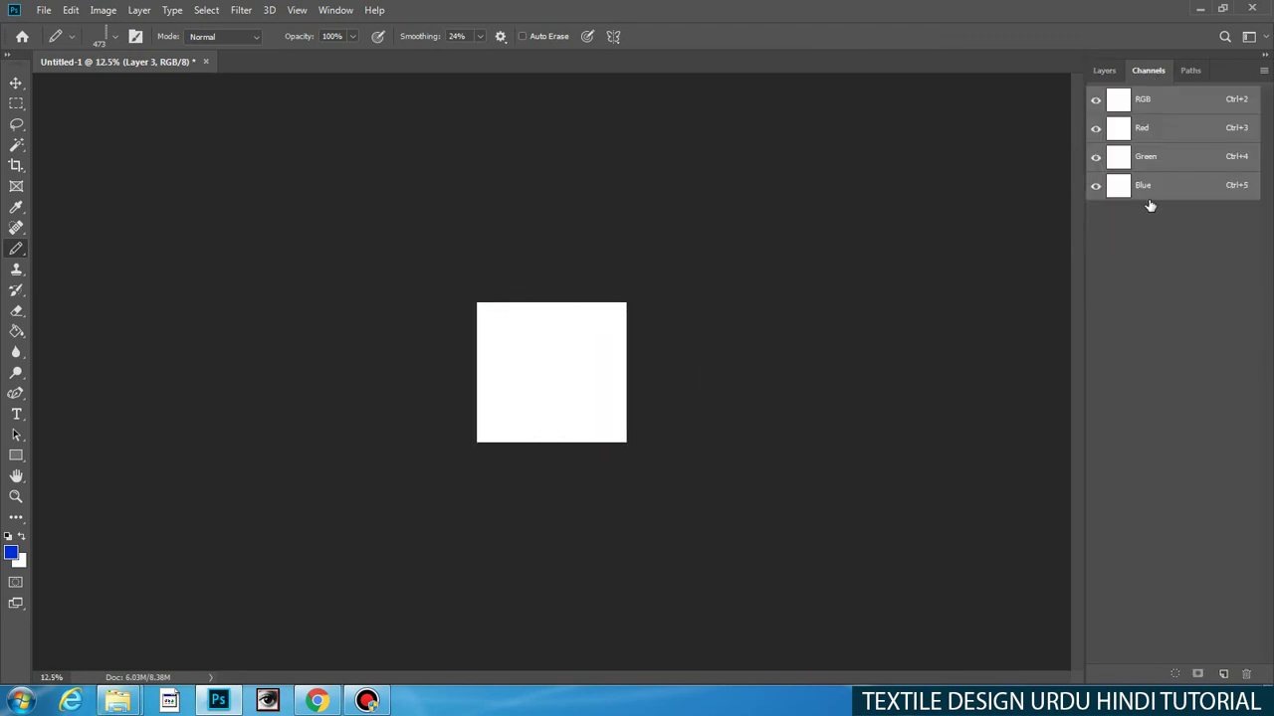
left_click(1220, 674, "ctrl")
left_click(522, 249)
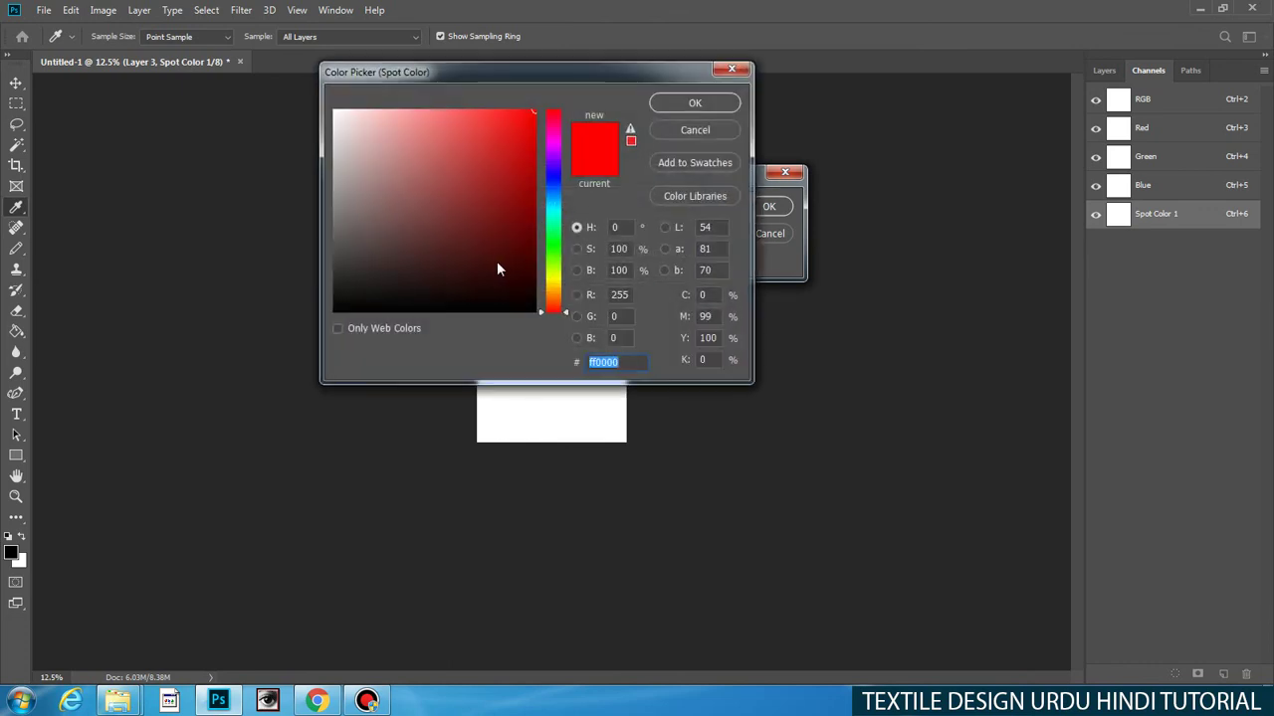
left_click(496, 260)
key("Return")
left_click(769, 206)
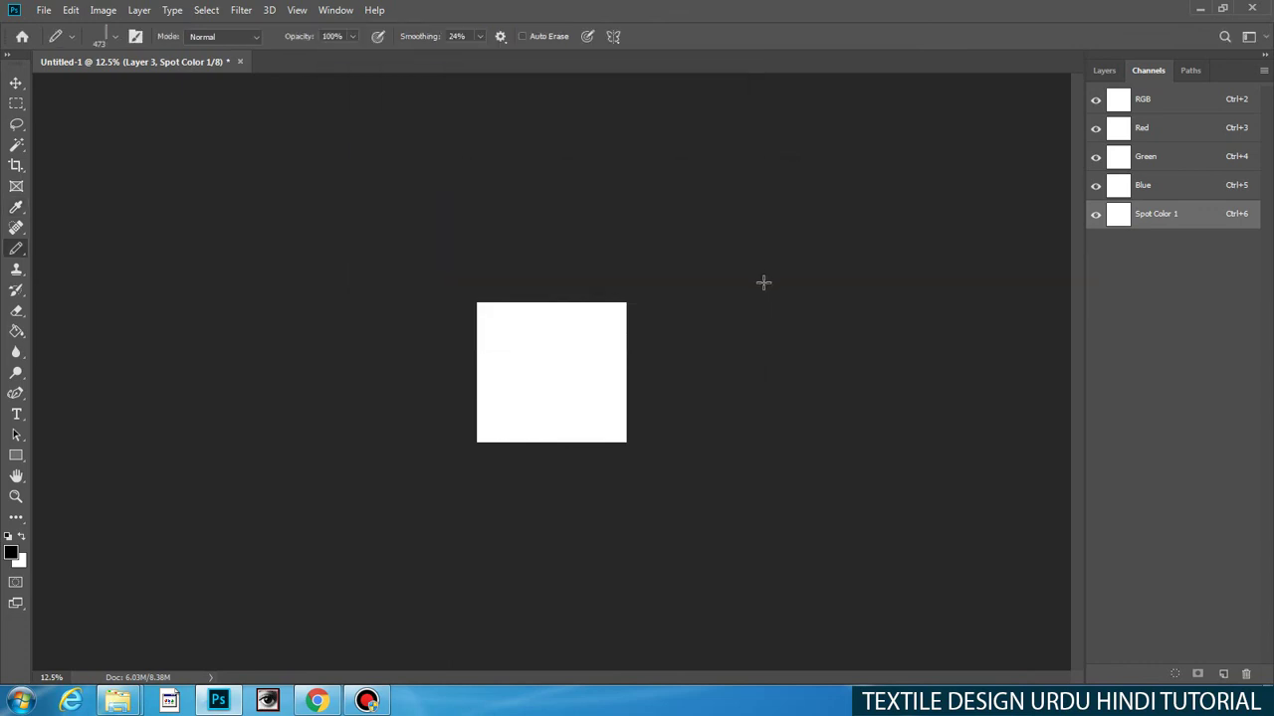
key("alt+BackSpace")
Step: Add a second spot channel with golden-brown ink be944a and paste the cut flower artwork into it
left_click(1223, 675, "ctrl")
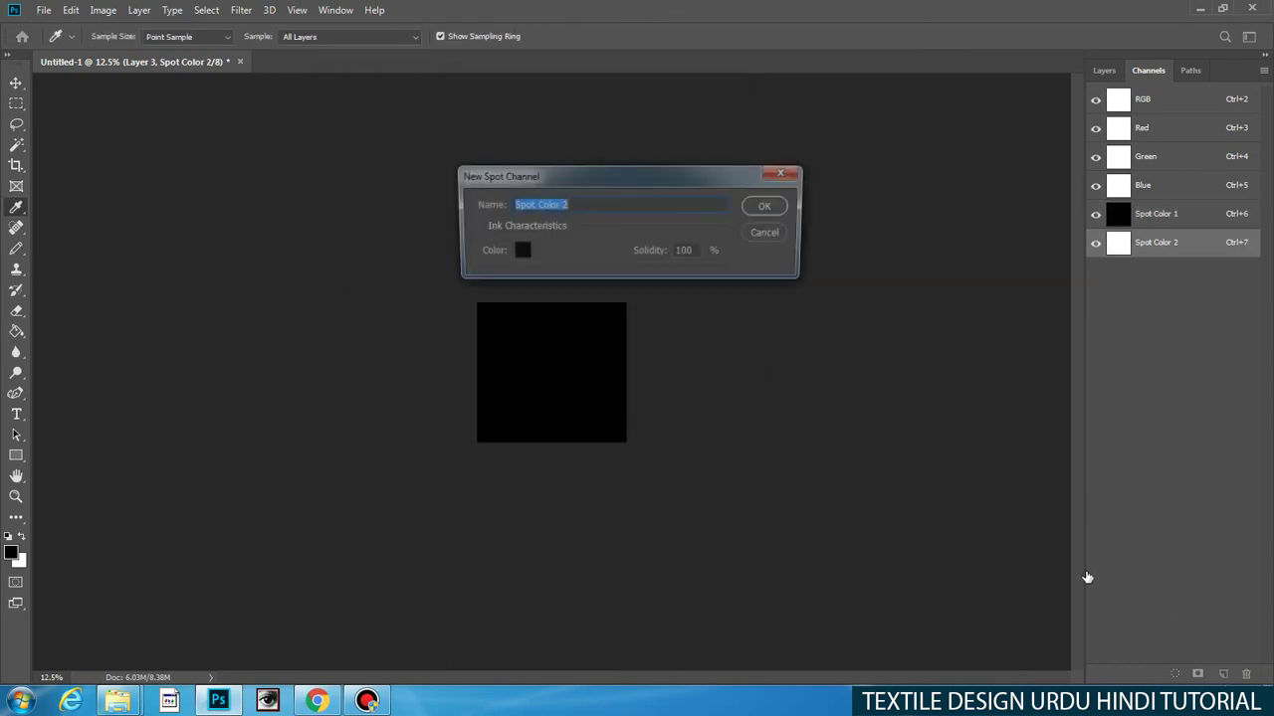
left_click(518, 252)
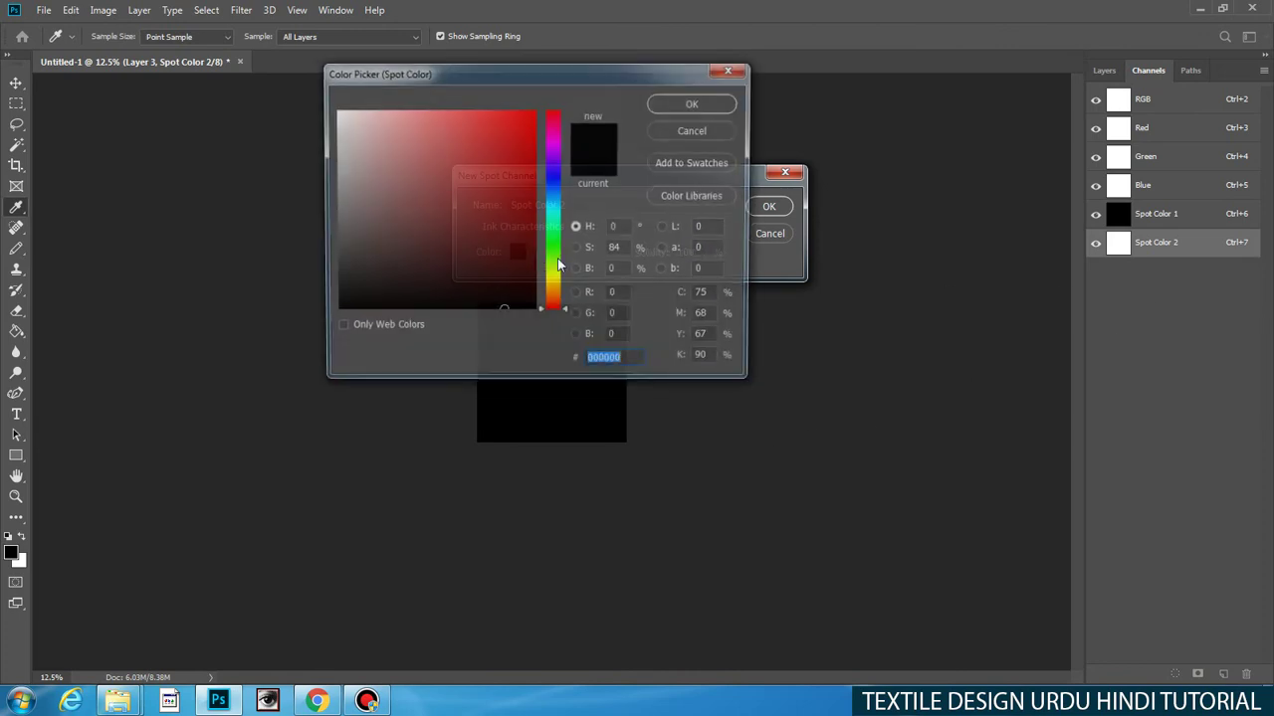
left_click(456, 160)
left_click(553, 296)
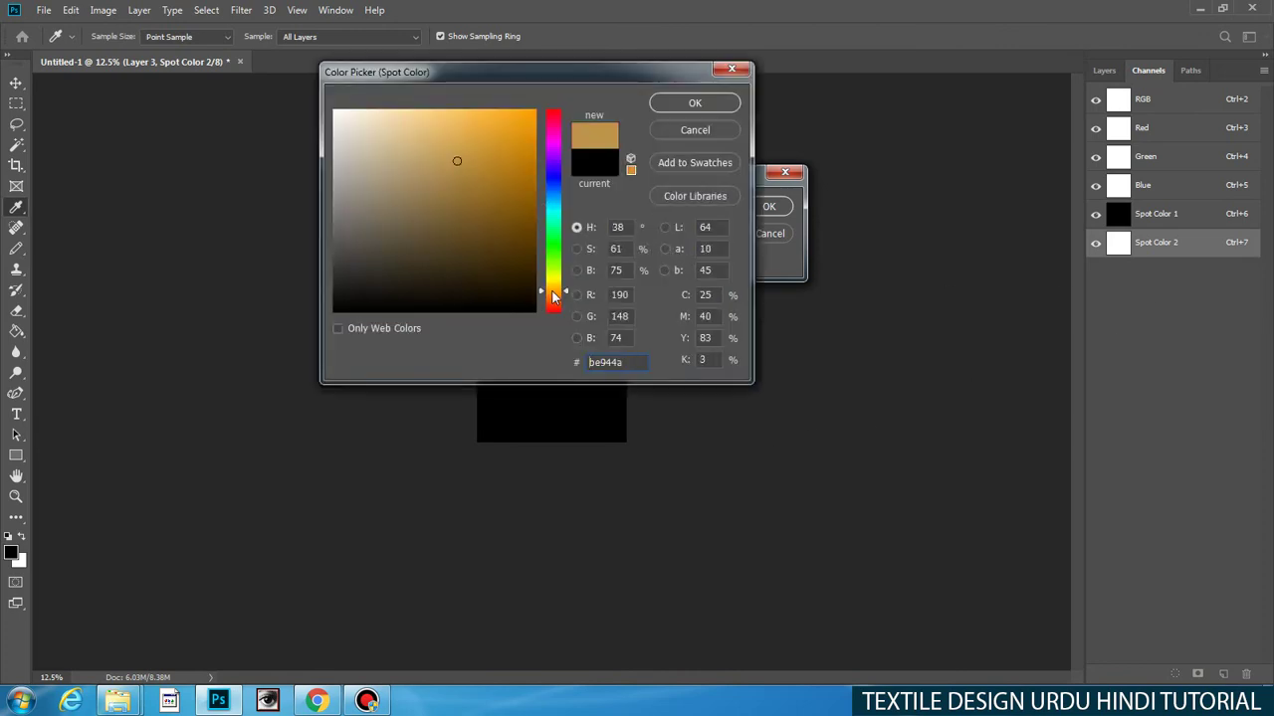
left_click(694, 102)
left_click(767, 206)
key("ctrl+plus")
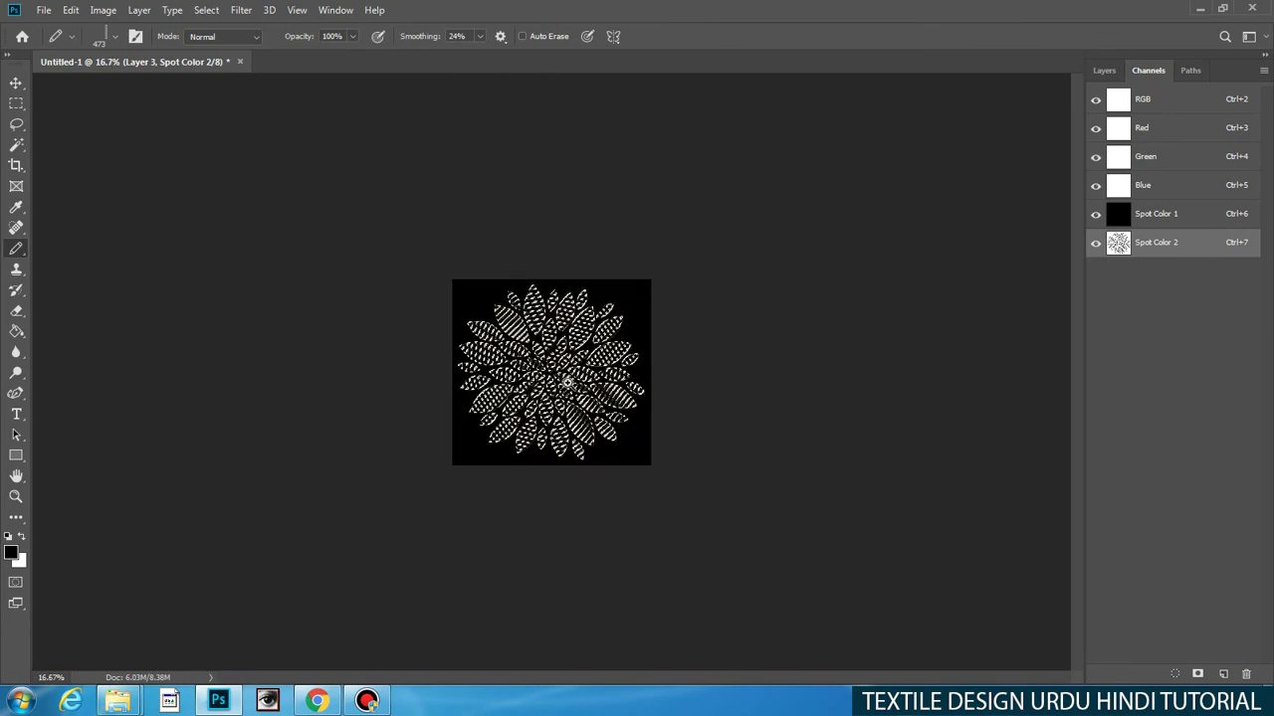
key("ctrl+plus")
key("ctrl+plus")
Step: Try to resize the canvas to about 30 by 3 inches, accepting the clipping
key("ctrl+alt+c")
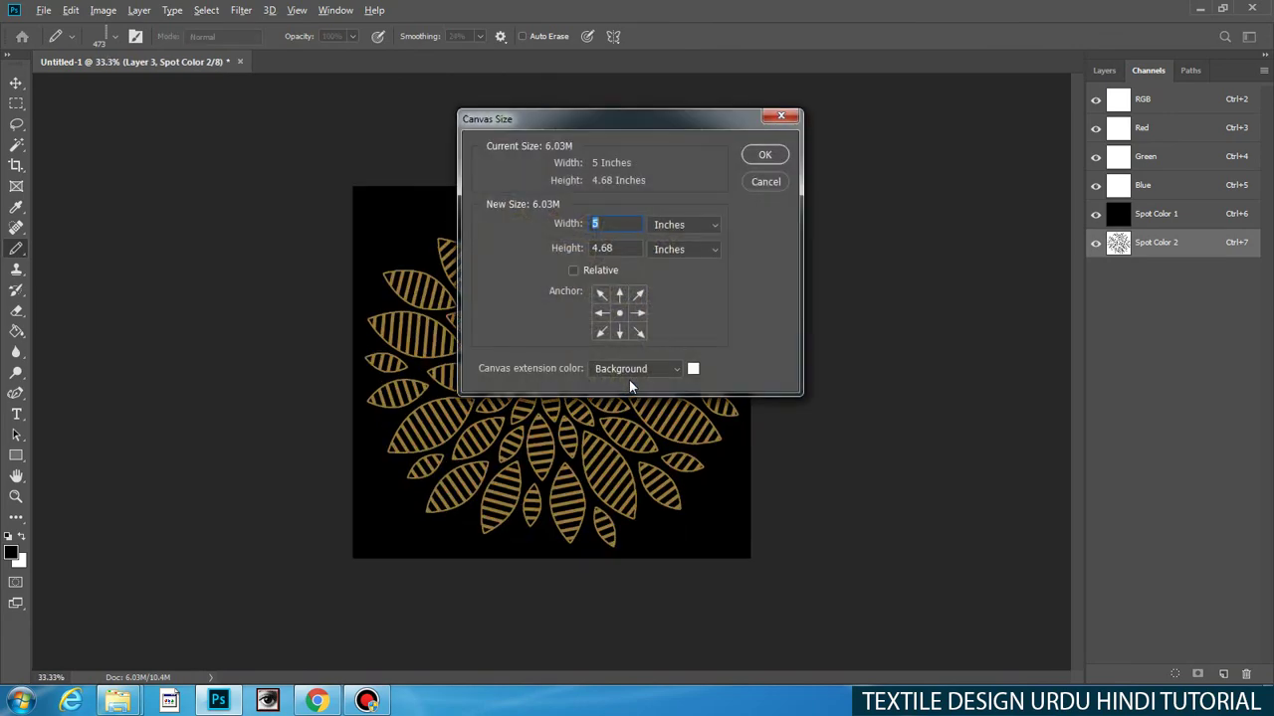
type("4")
key("Tab")
type("4")
key("Return")
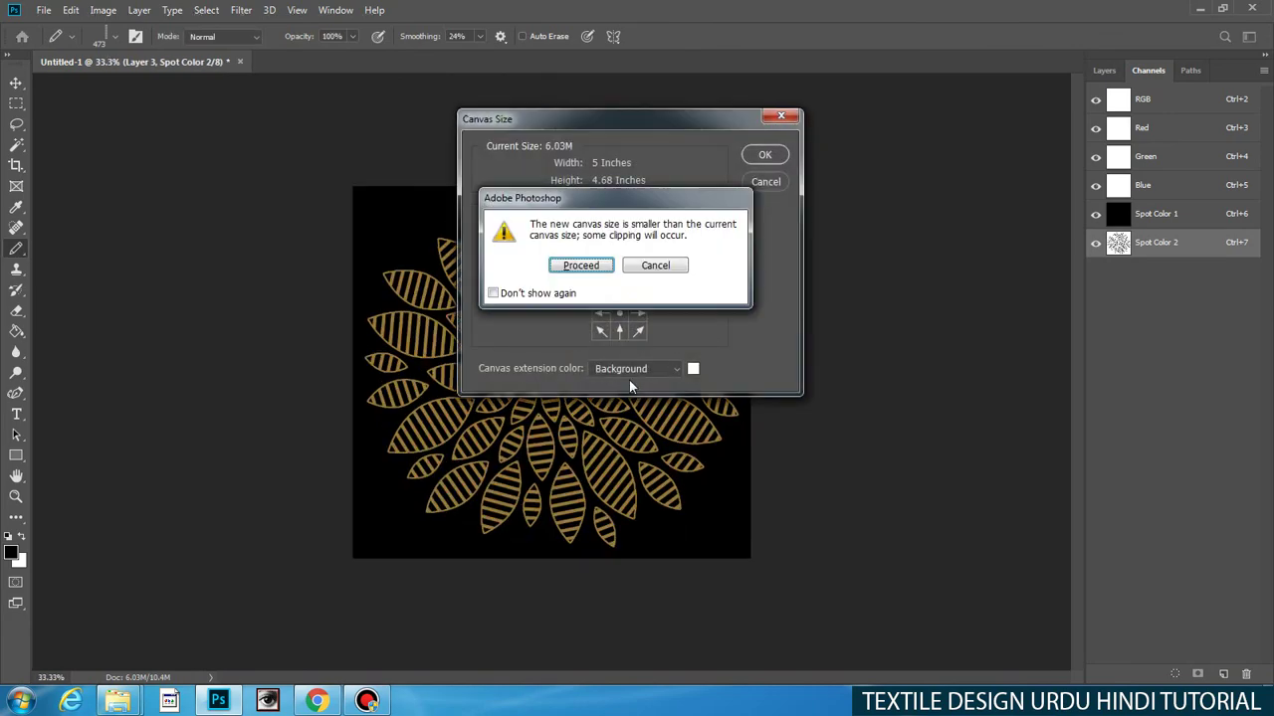
key("Return")
key("ctrl+0")
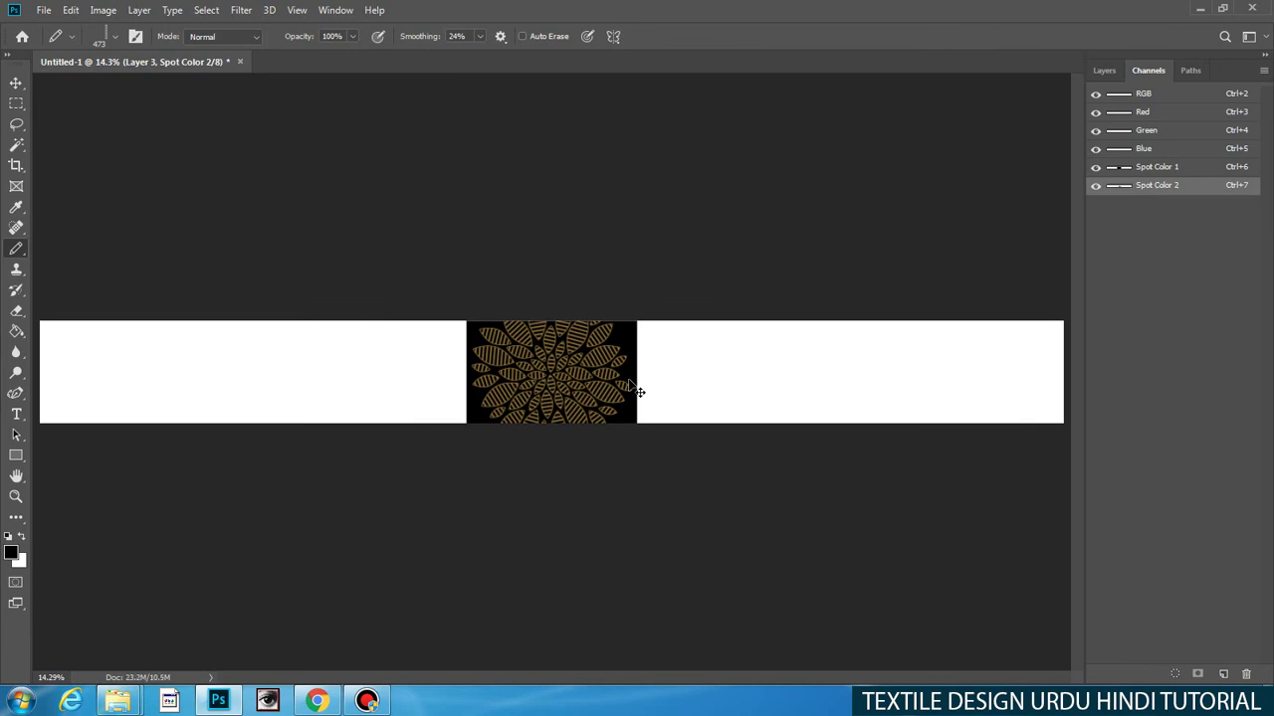
Step: Set the canvas size to 30 by 30 inches around the black and gold flower tile
key("ctrl+alt+c")
type("30")
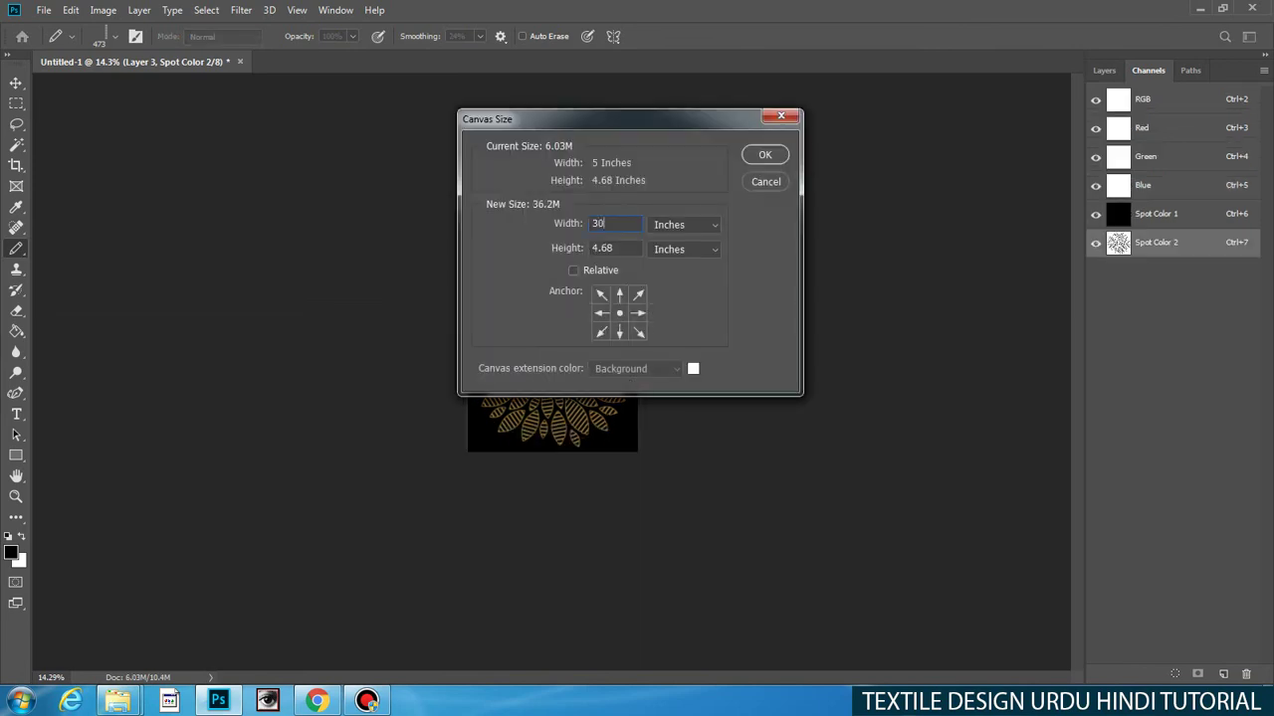
key("Tab")
type("30")
key("Return")
key("ctrl+minus")
key("ctrl+minus")
key("ctrl+minus")
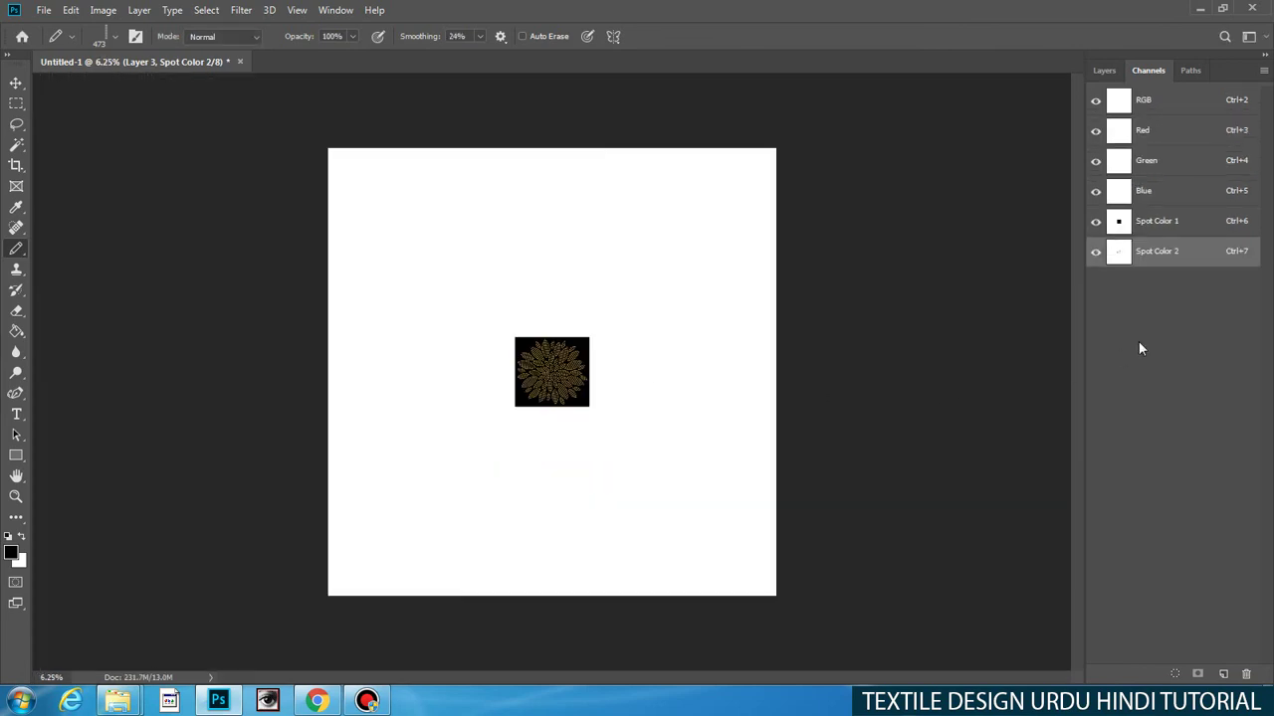
Step: Fill the Spot Color 1 channel with black across the whole canvas and reactivate the gold spot channel
left_click(1152, 227)
key("alt+BackSpace")
double_click(1162, 252)
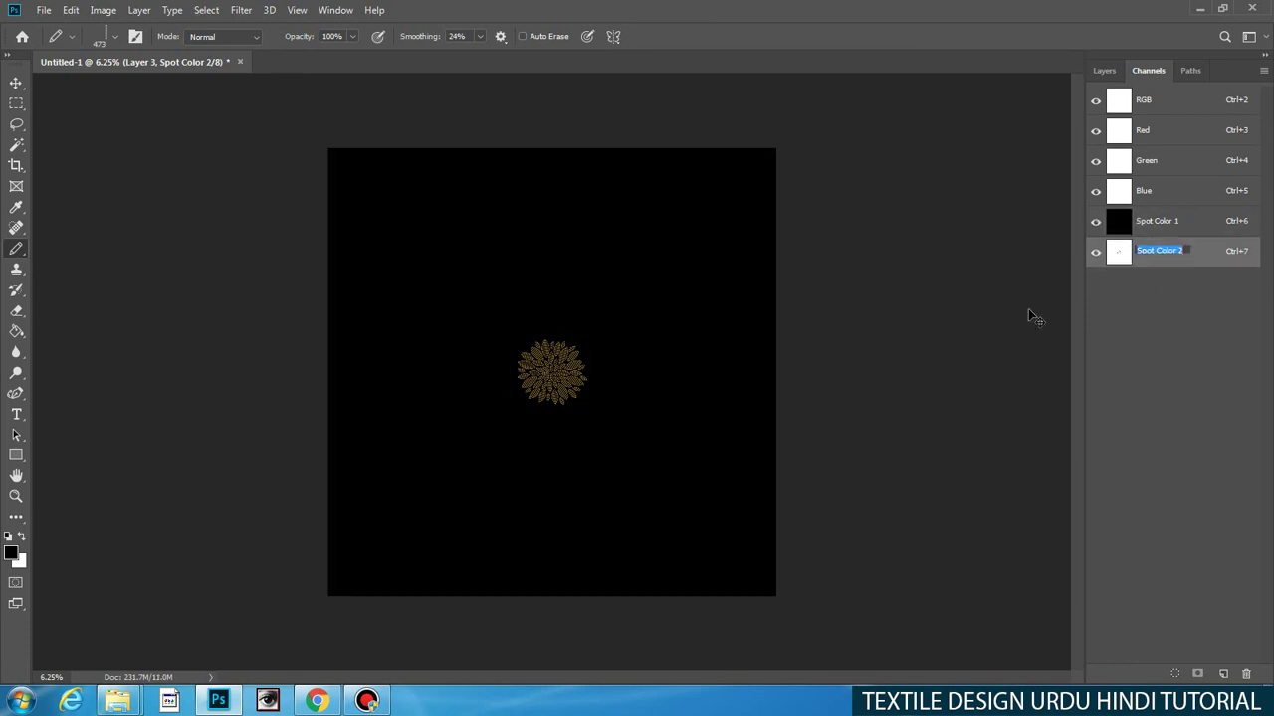
left_click(1106, 290)
Step: Select only the flower's petals in the gold channel by subtracting the empty background from a full-canvas selection
key("ctrl+a")
key("w")
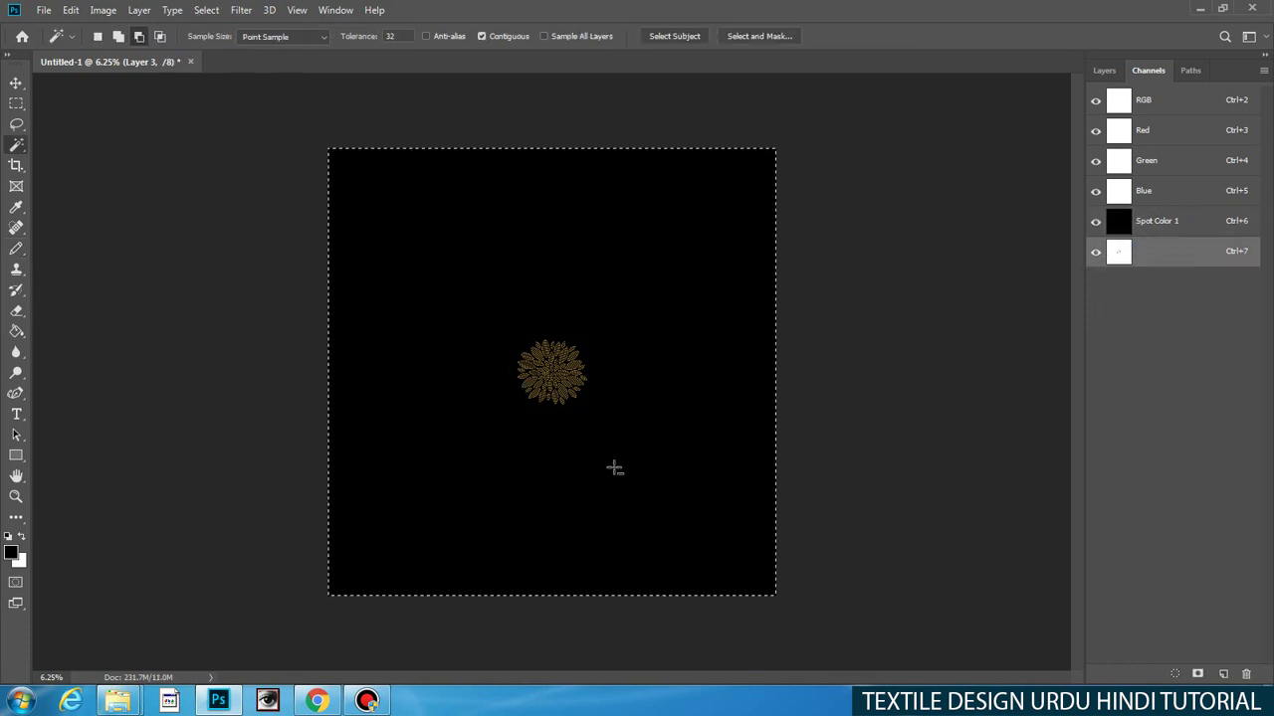
left_click(613, 466, "alt")
left_click(536, 393, "ctrl")
left_click(537, 393, "ctrl")
left_click(538, 393, "ctrl")
left_click_drag(565, 435, 638, 528)
Step: Paint over the selected petals in the gold channel with the Pencil in black
key("b")
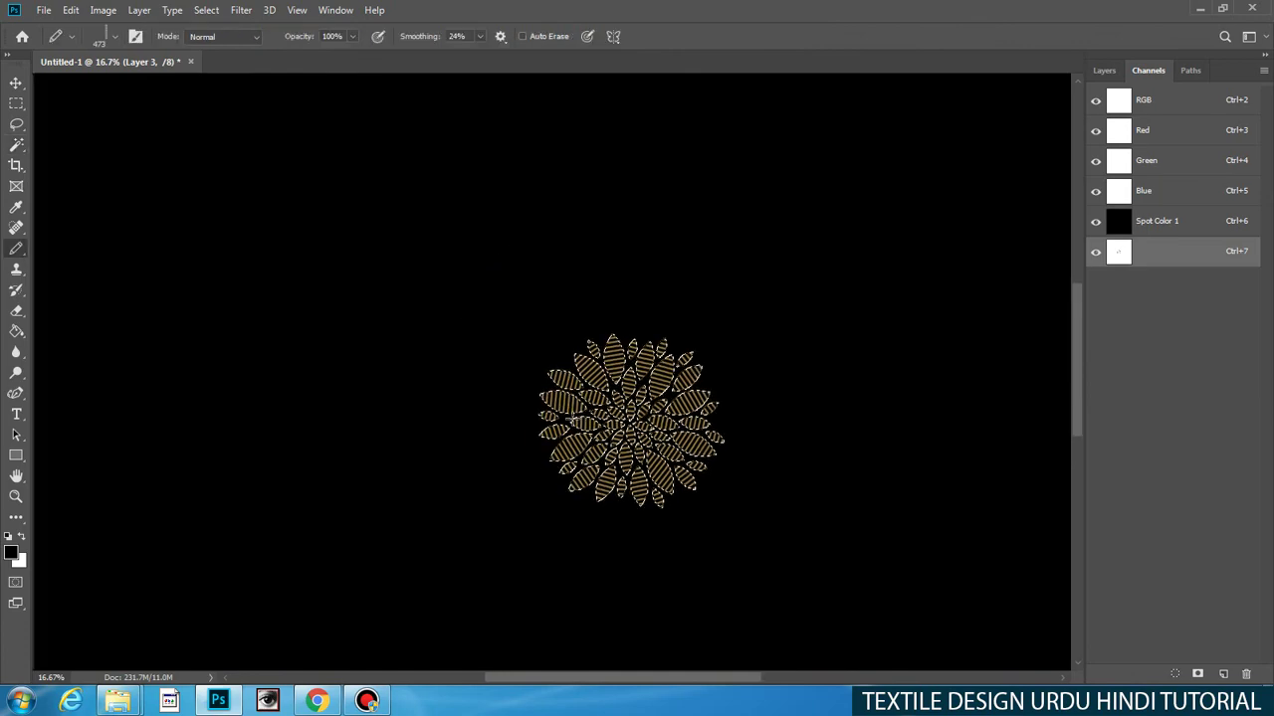
left_click(576, 411)
left_click_drag(606, 441, 657, 410)
Step: Move the selected flower to the upper-left area of the canvas
key("v")
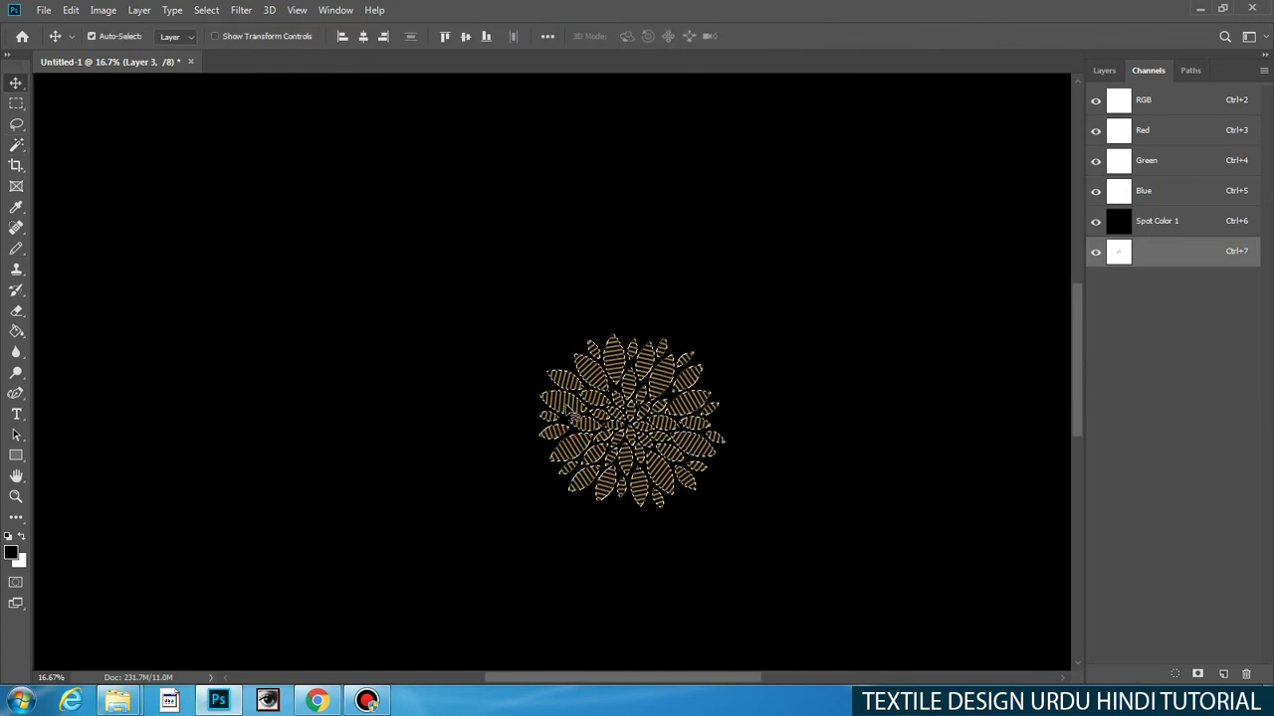
left_click_drag(571, 416, 382, 329)
left_click(426, 343, "alt")
left_click_drag(438, 370, 429, 271)
Step: Place a transformed copy of the flower diagonally up and to the right of the original
key("ctrl+alt+t")
left_click_drag(403, 214, 475, 143)
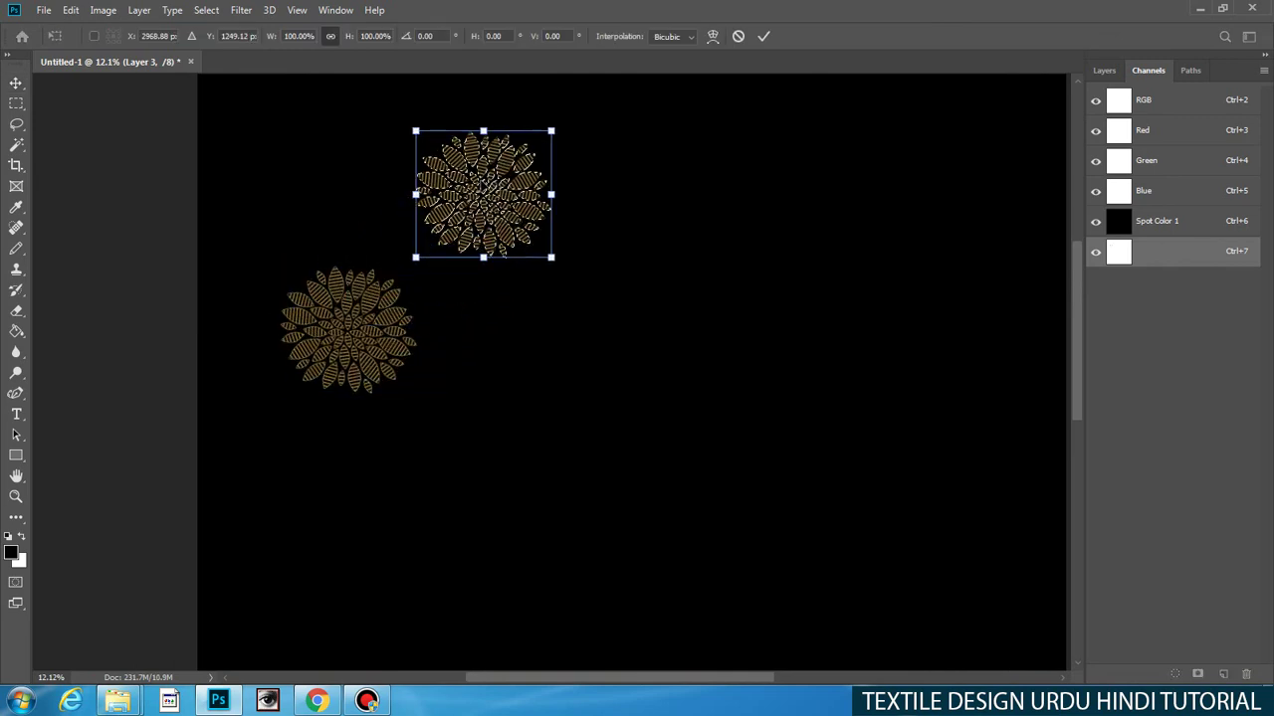
key("Return")
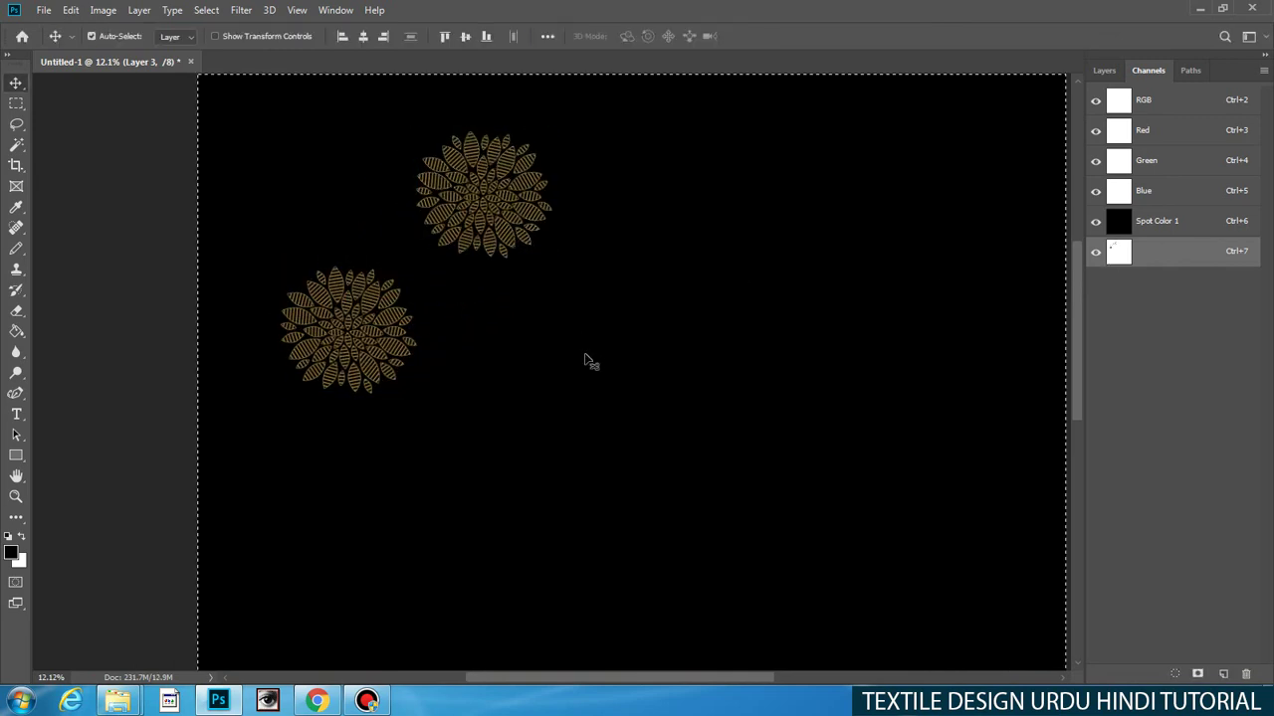
Step: Duplicate the two-flower group about 10 inches to the right and repeat that copy twice across the canvas
key("w")
left_click(586, 357)
key("ctrl+alt+t")
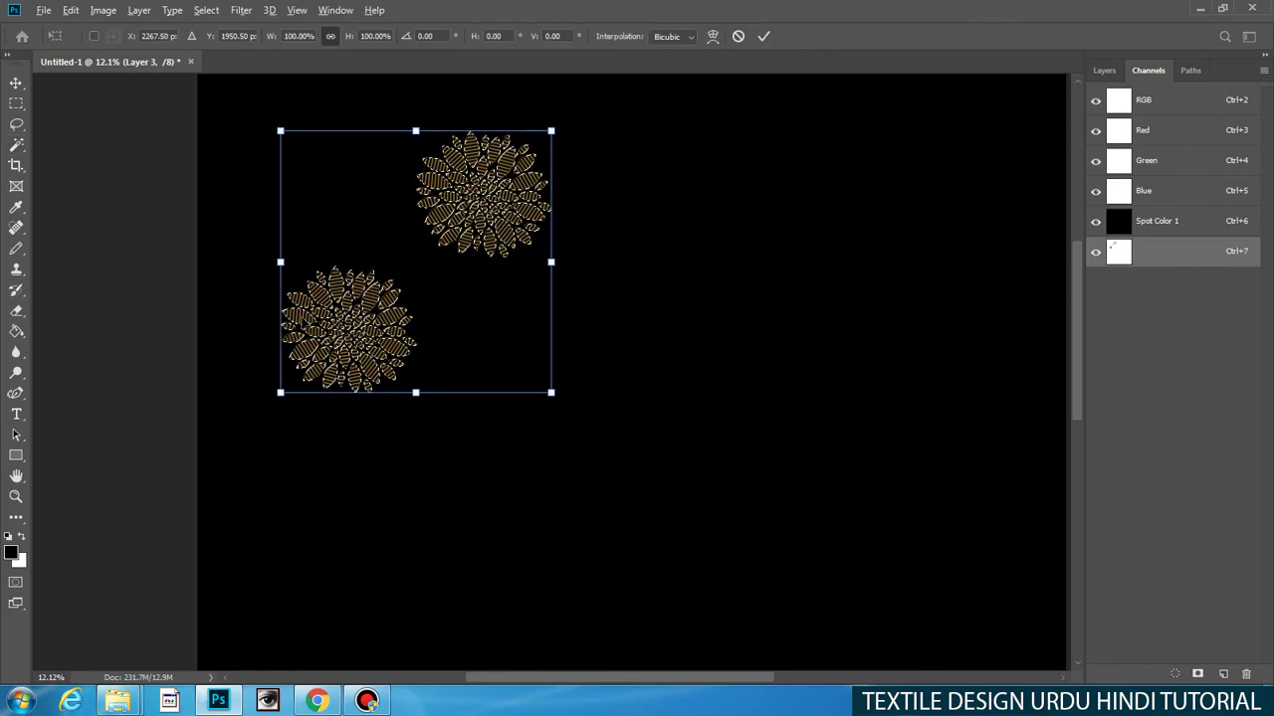
left_click_drag(314, 321, 602, 322)
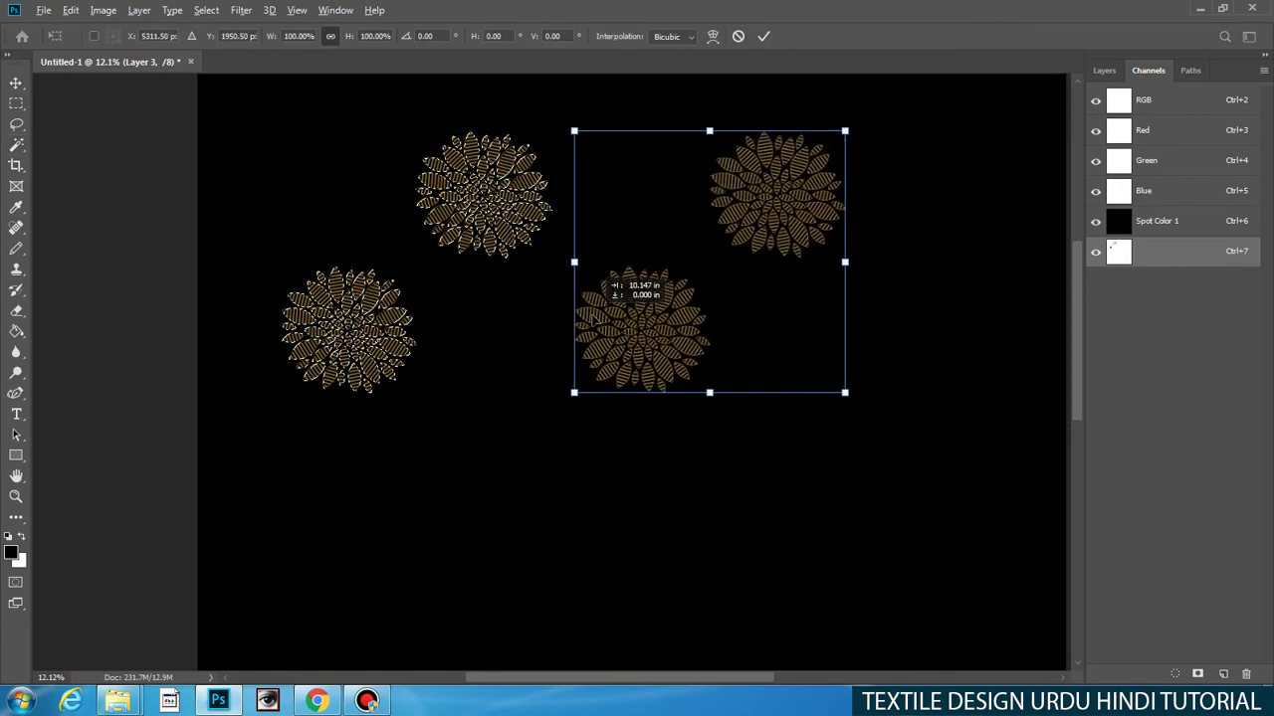
key("Return")
left_click(708, 262, "alt")
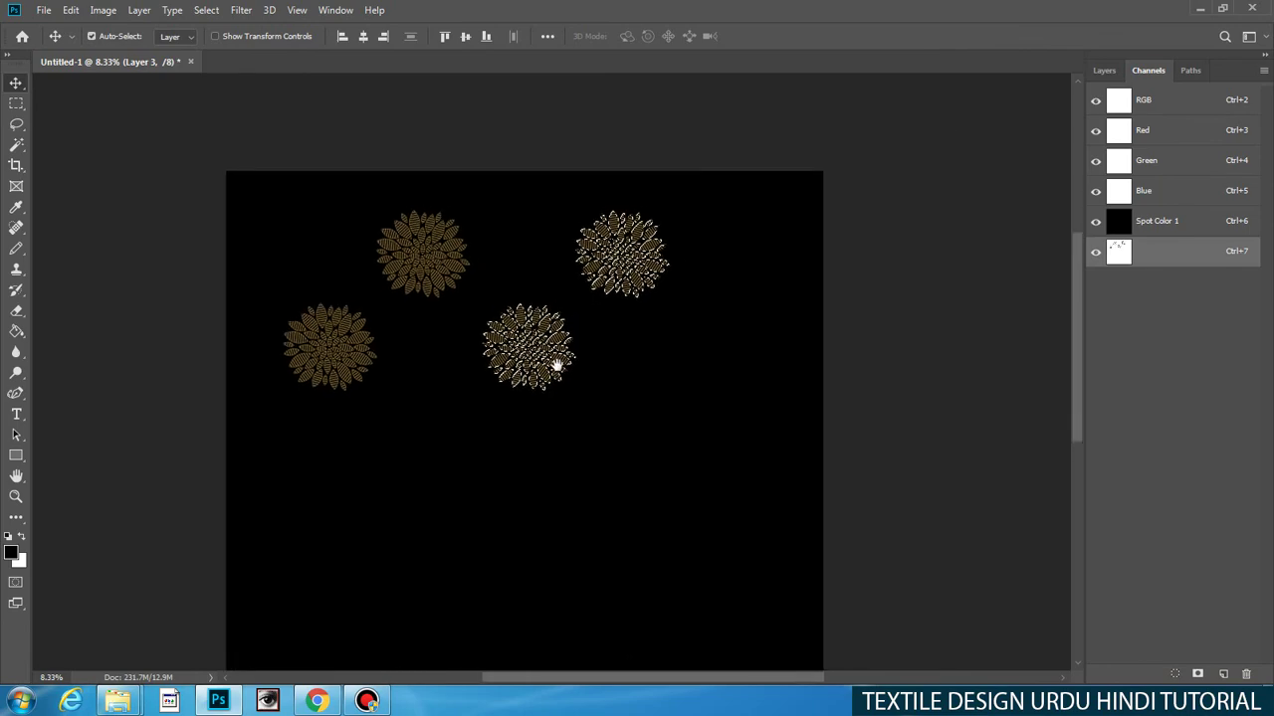
key("ctrl+alt+shift+t")
key("ctrl+alt+shift+t")
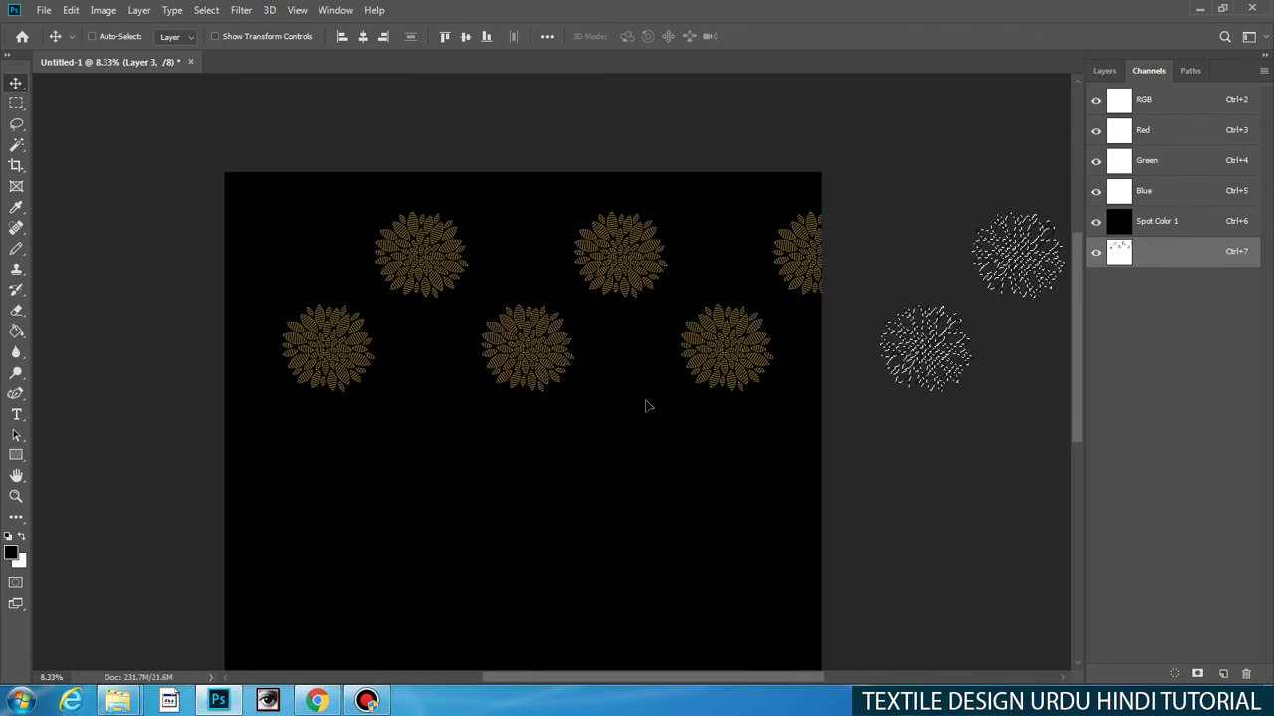
Step: Select all the flowers, duplicate both rows straight down to Y 4866.50 px, and repeat the copy to fill the canvas
key("ctrl+a")
key("w")
left_click(582, 433, "alt")
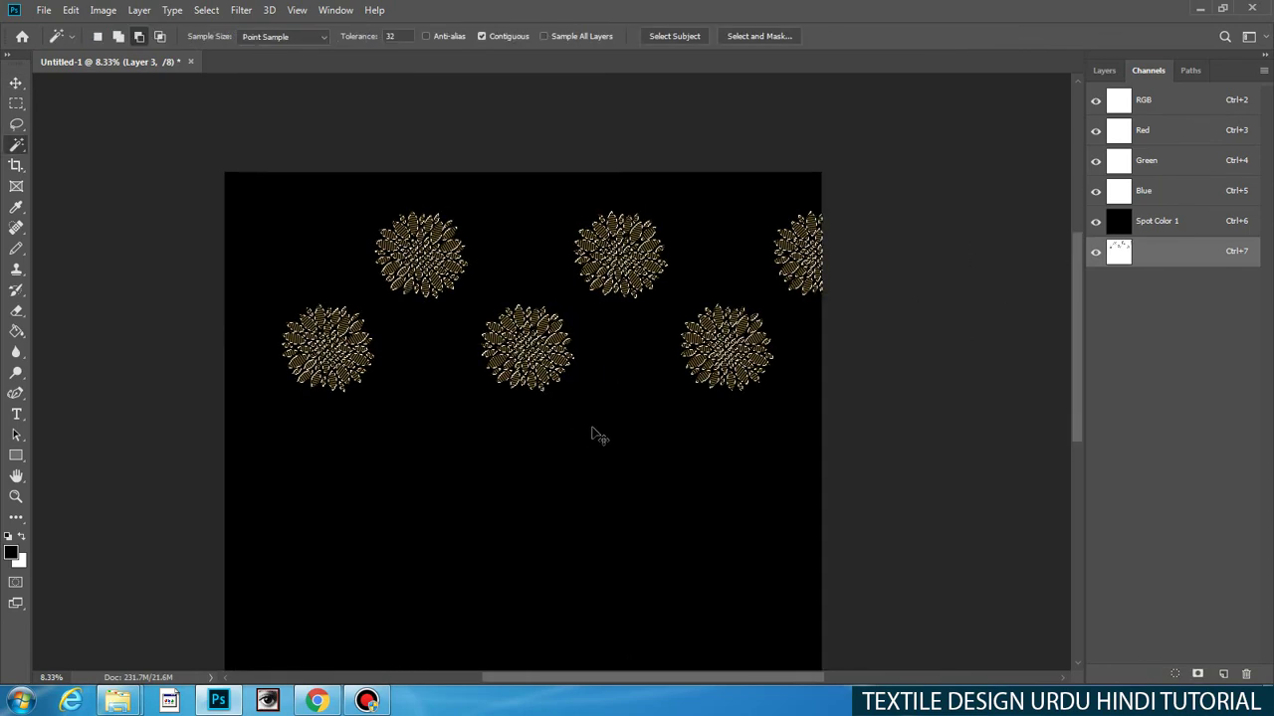
key("v")
key("ctrl+t")
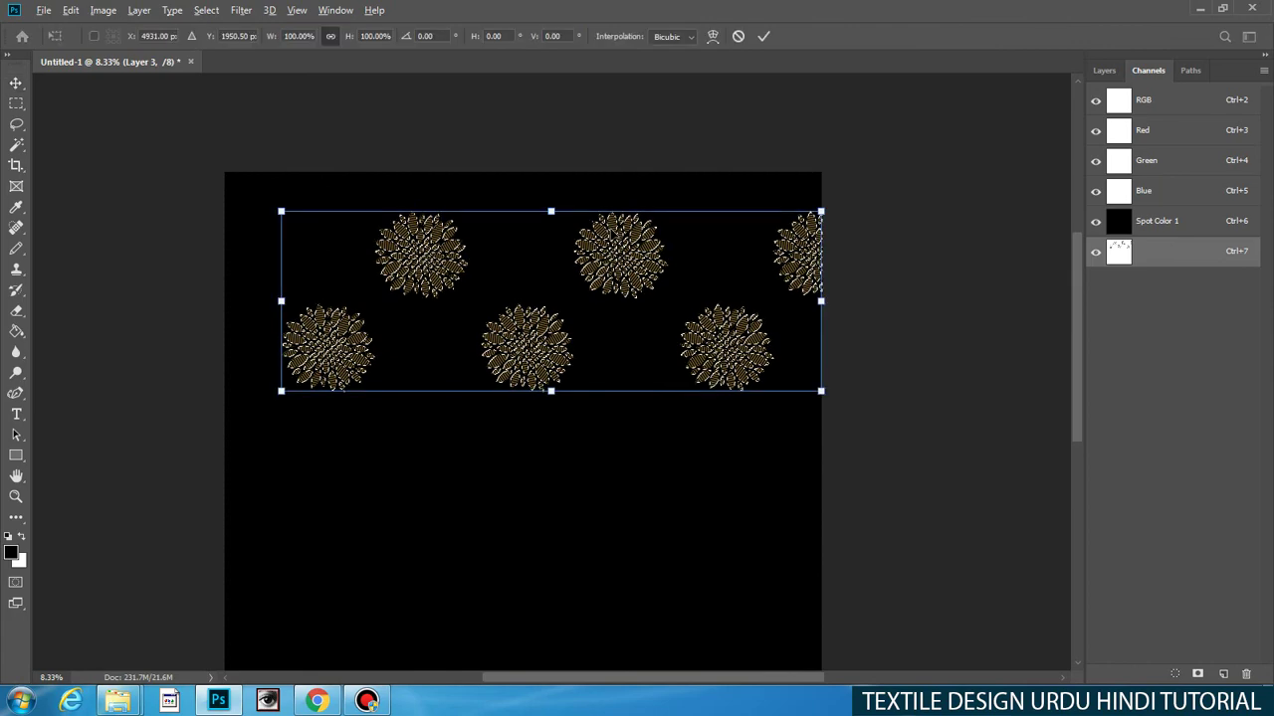
left_click_drag(601, 232, 601, 426)
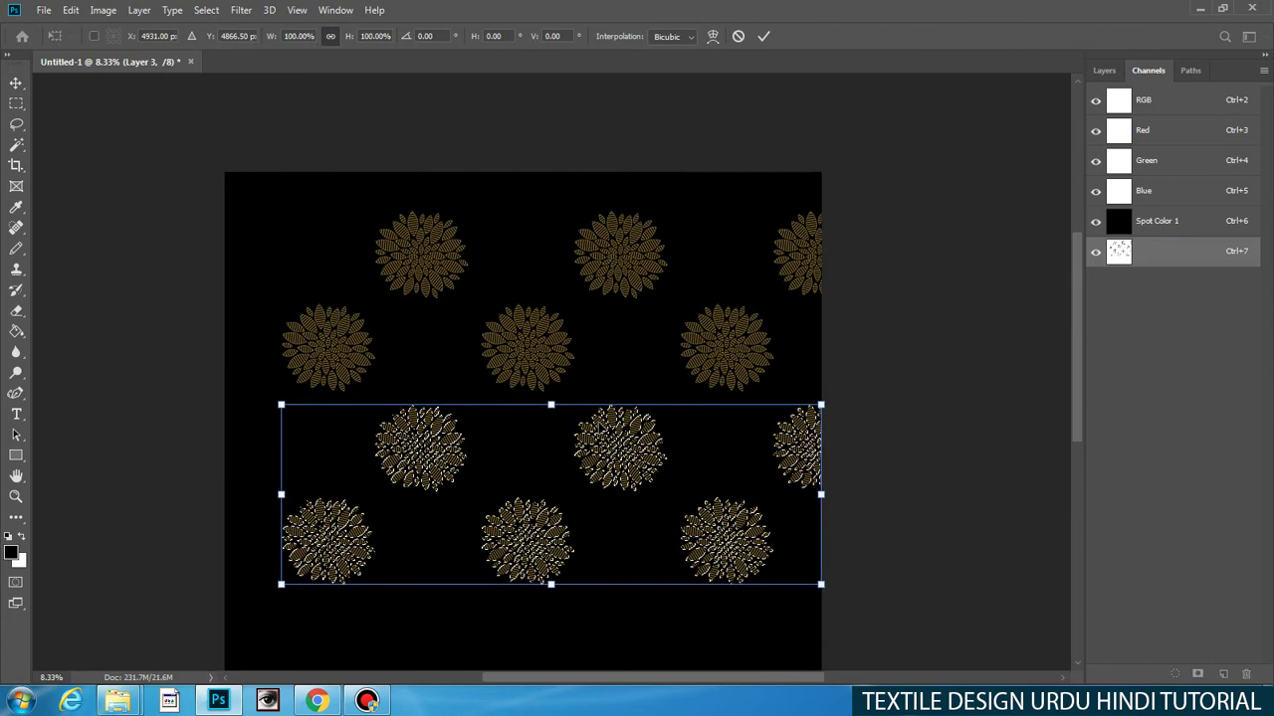
key("Return")
key("ctrl+alt+shift+t")
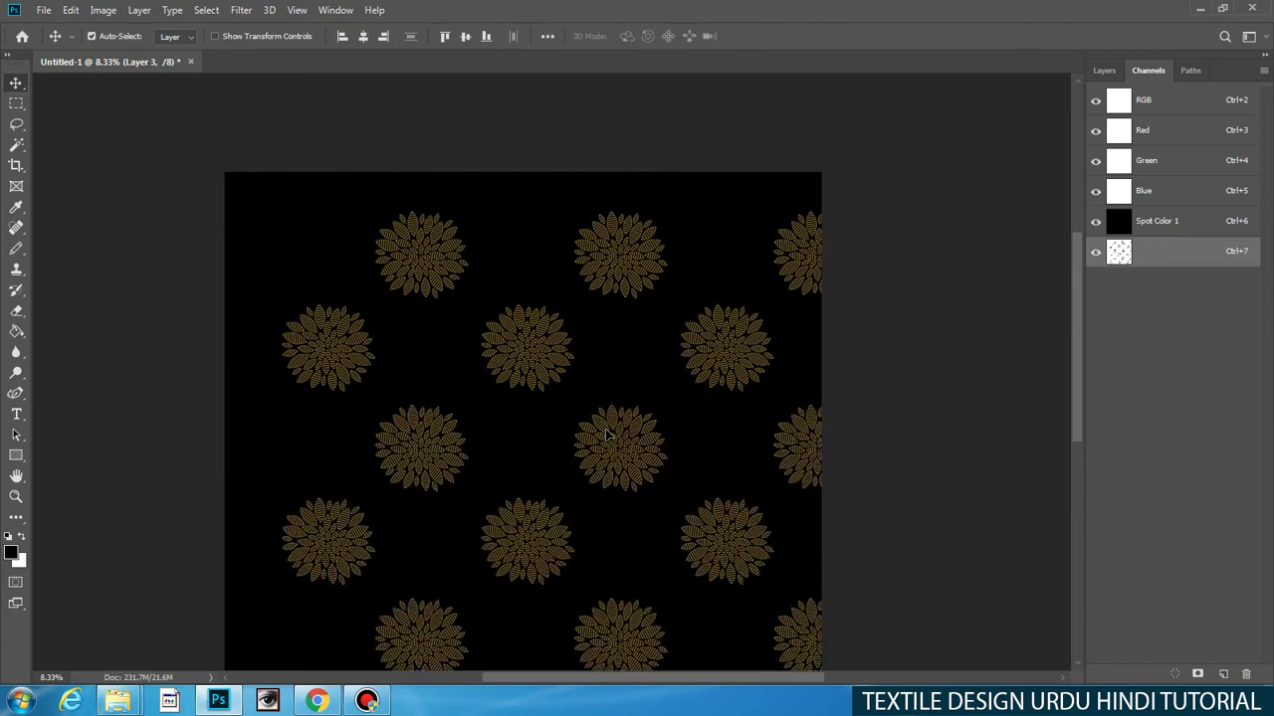
Step: Examine the repeated flower pattern up close, checking the petal detail and the spacing between motifs
left_click_drag(581, 517, 571, 325)
left_click(585, 372, "ctrl")
left_click(591, 374, "ctrl")
left_click_drag(595, 220, 603, 399)
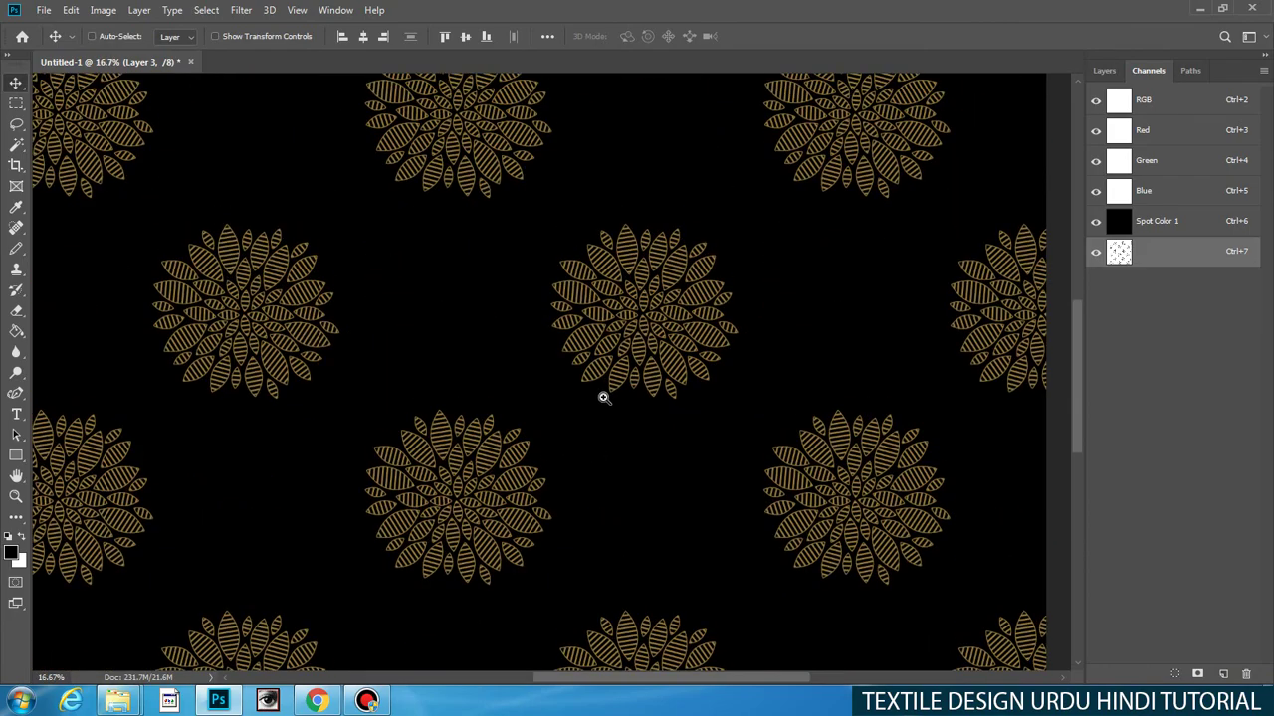
right_click(603, 398)
left_click(652, 450)
left_click_drag(661, 358, 586, 438)
left_click(582, 437, "ctrl")
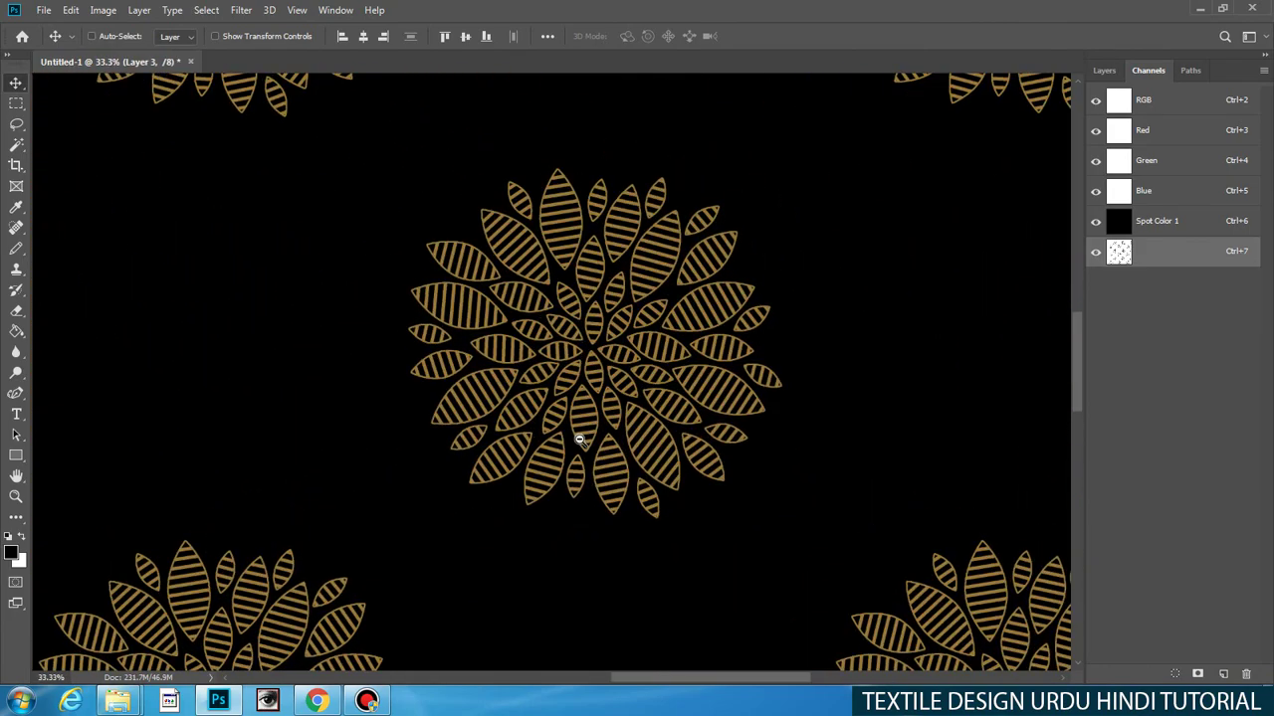
left_click(581, 438, "alt")
left_click(581, 437, "alt")
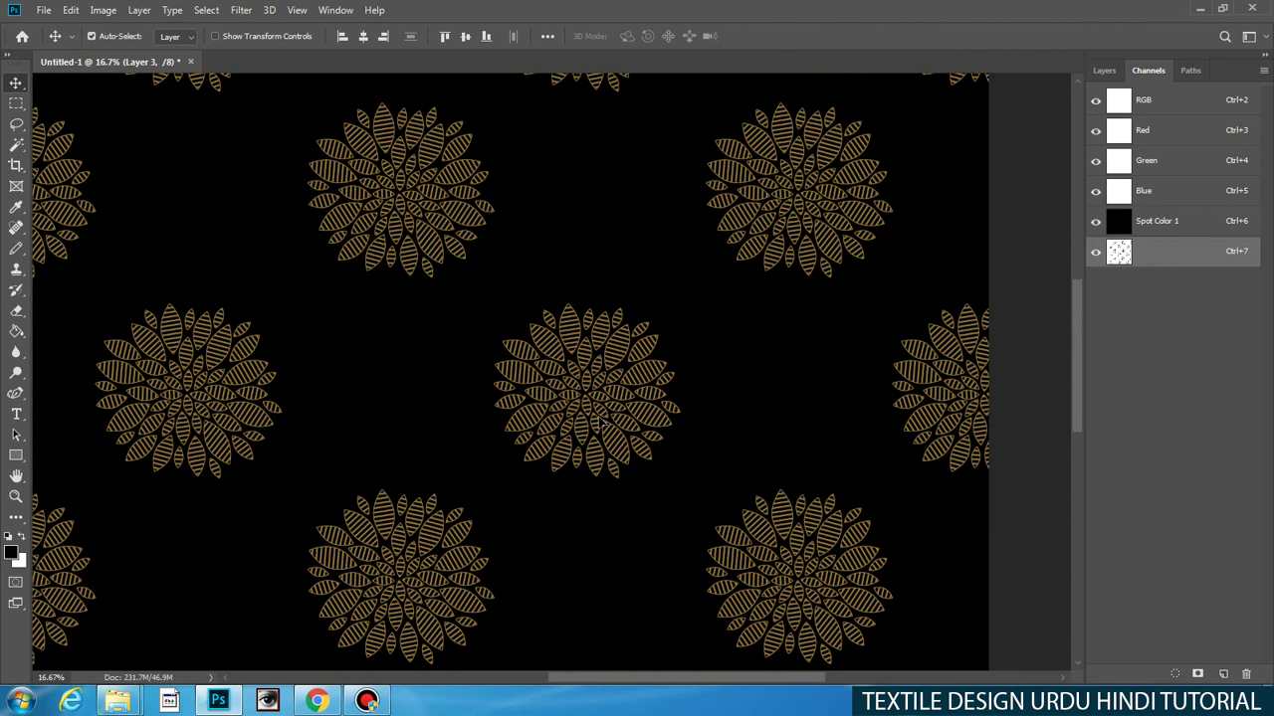